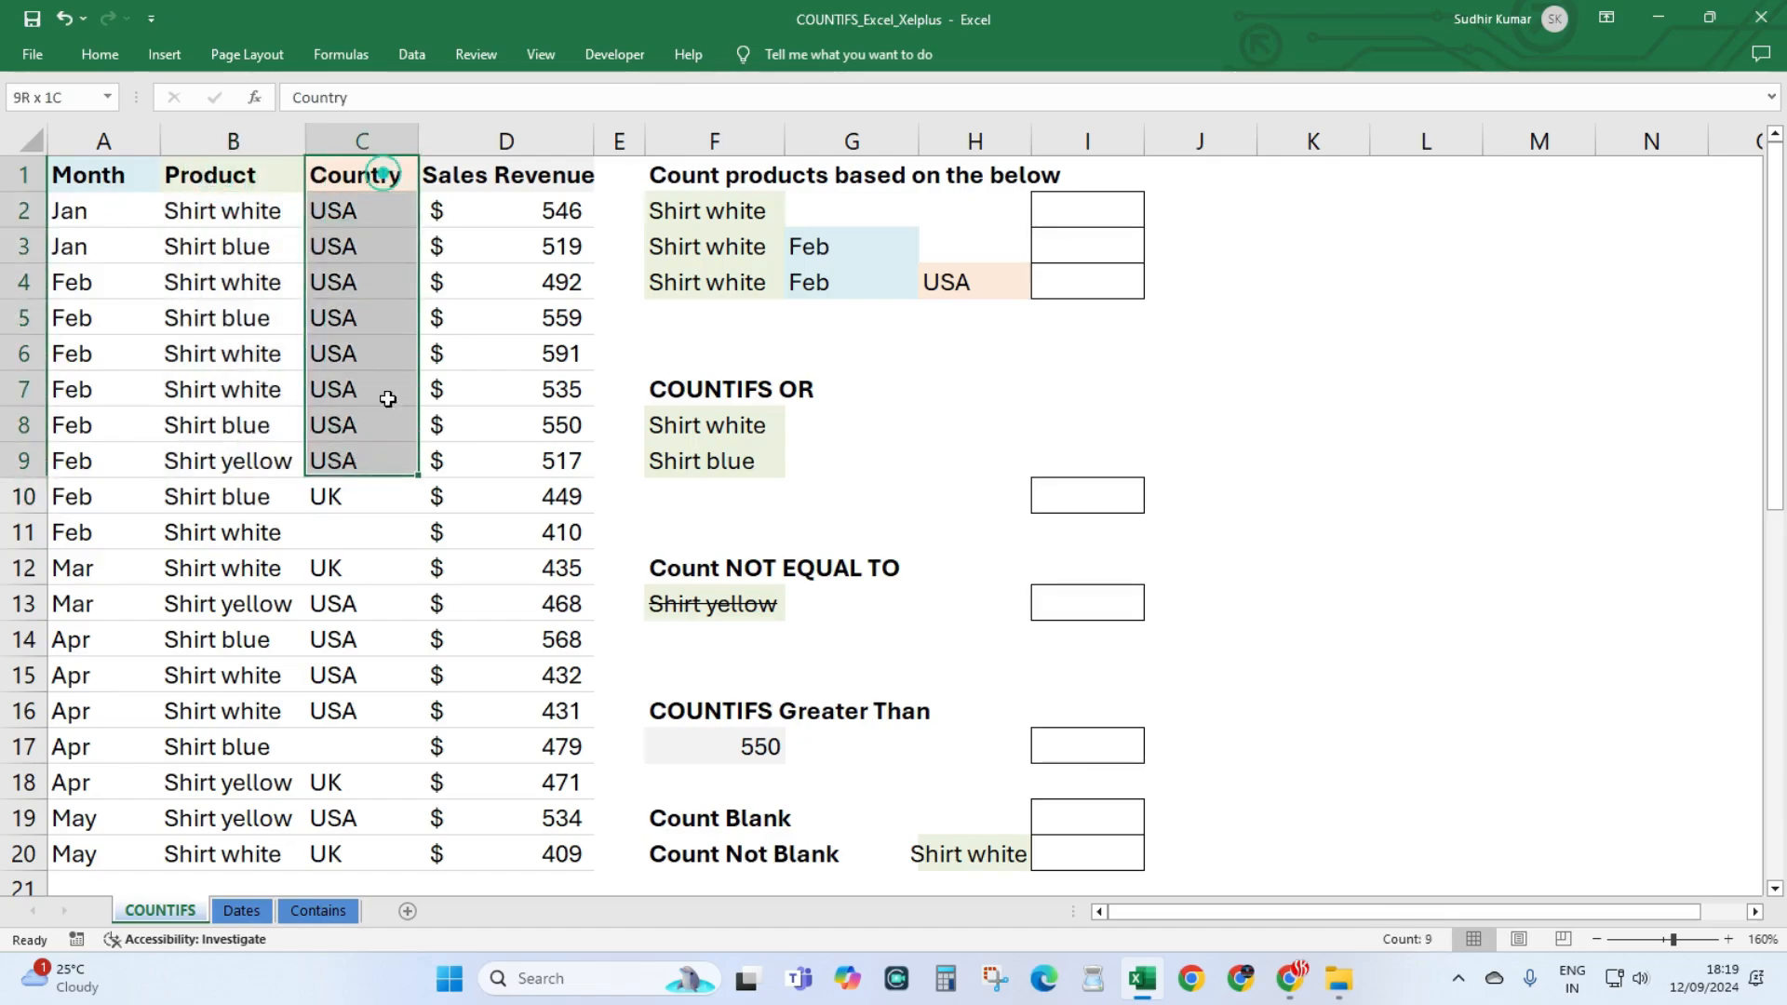
pyautogui.moveTo(494, 175); pyautogui.dragTo(466, 499)
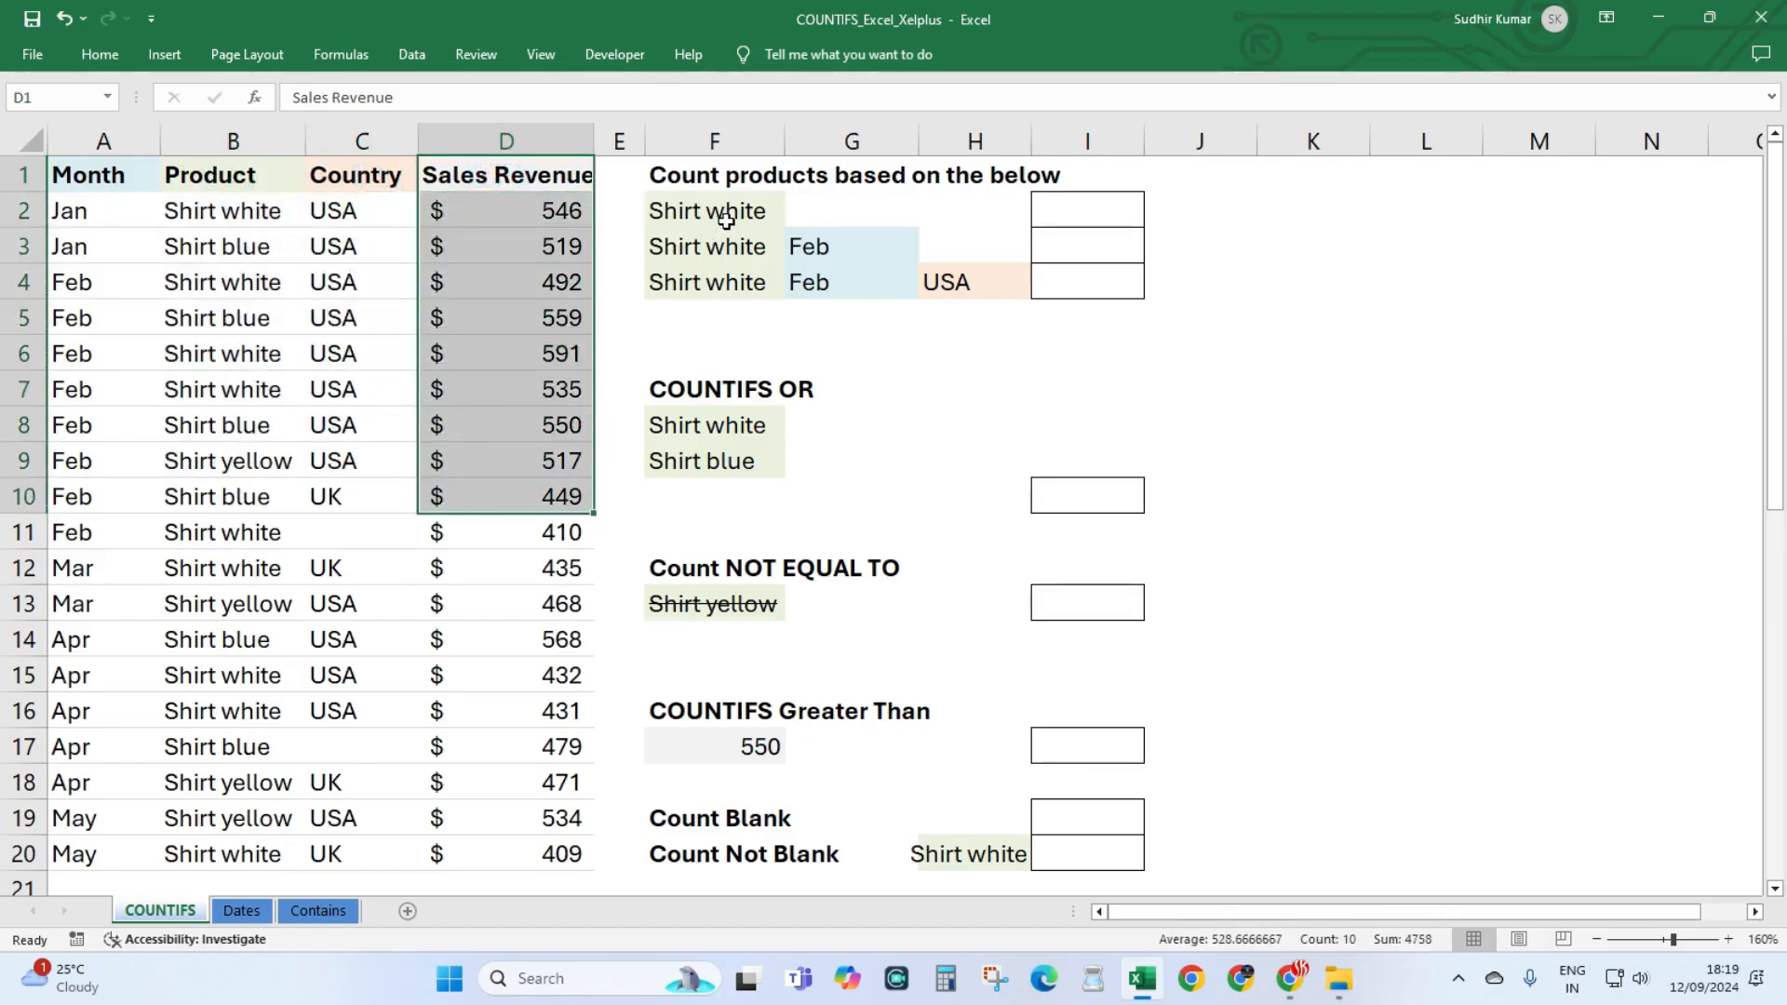
pyautogui.click(1075, 206)
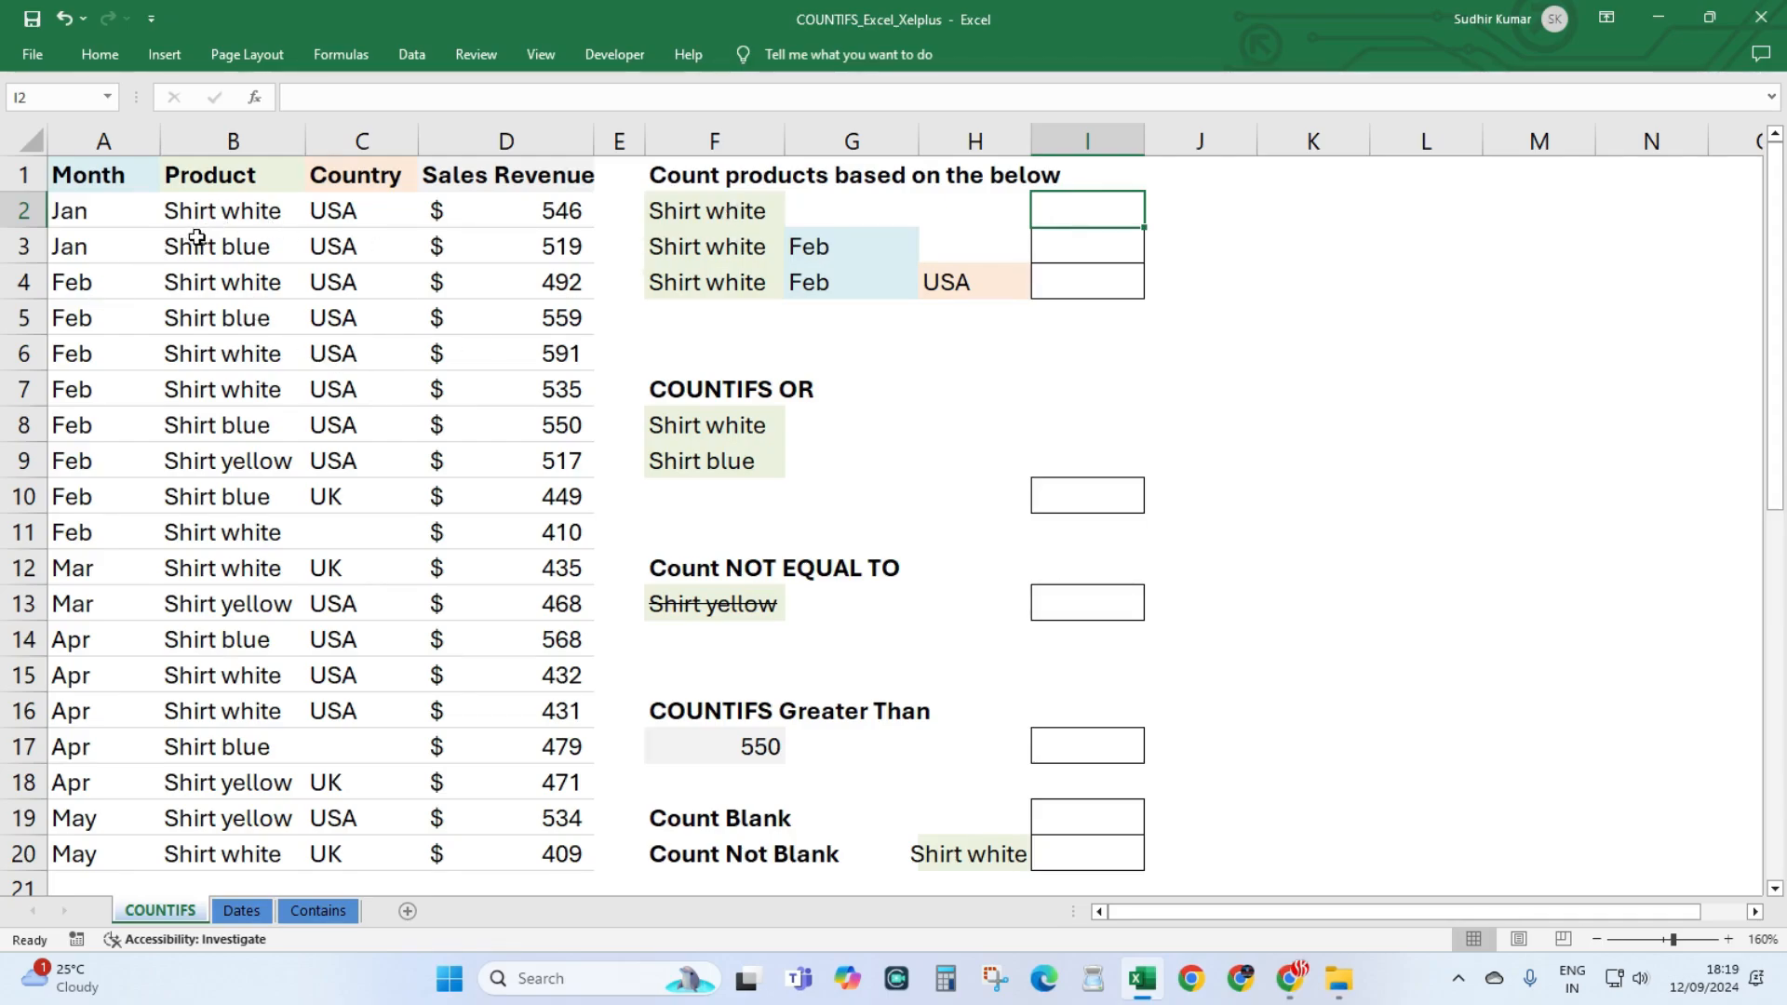
pyautogui.click(719, 213)
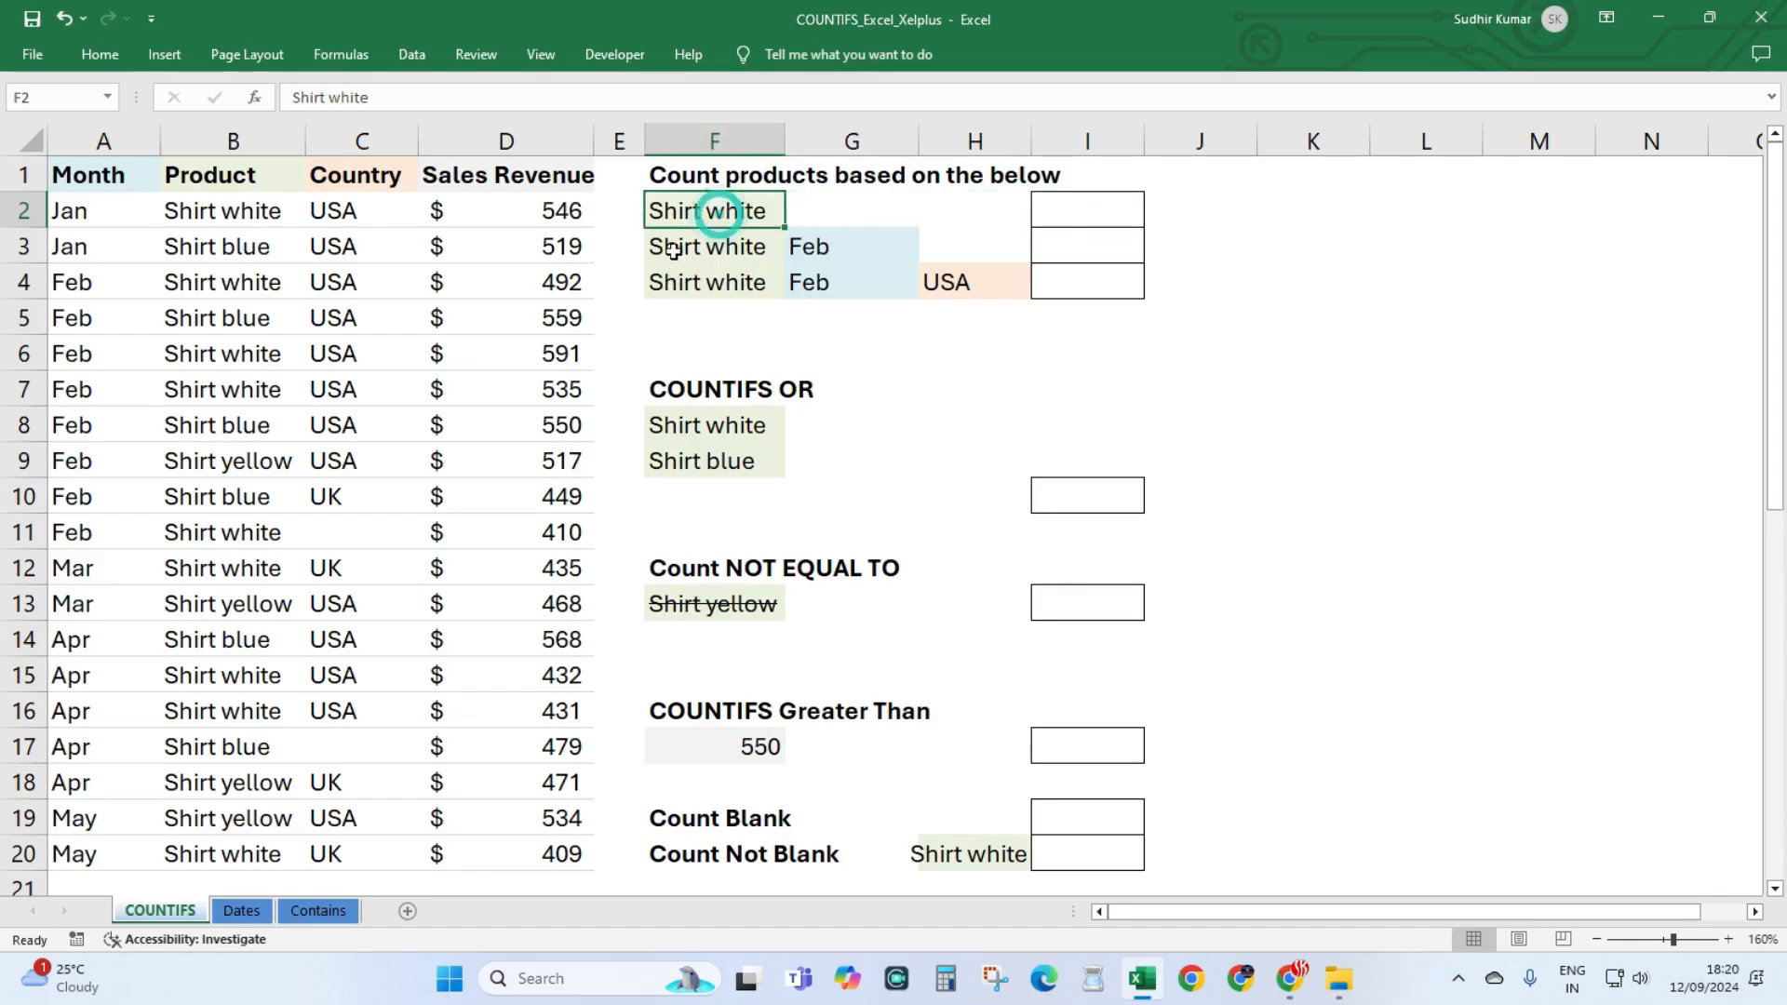
# Enter =COUNTIF(B2:B20,F2) in cell I2 to count the white shirts in the Product column.
pyautogui.click(1069, 213)
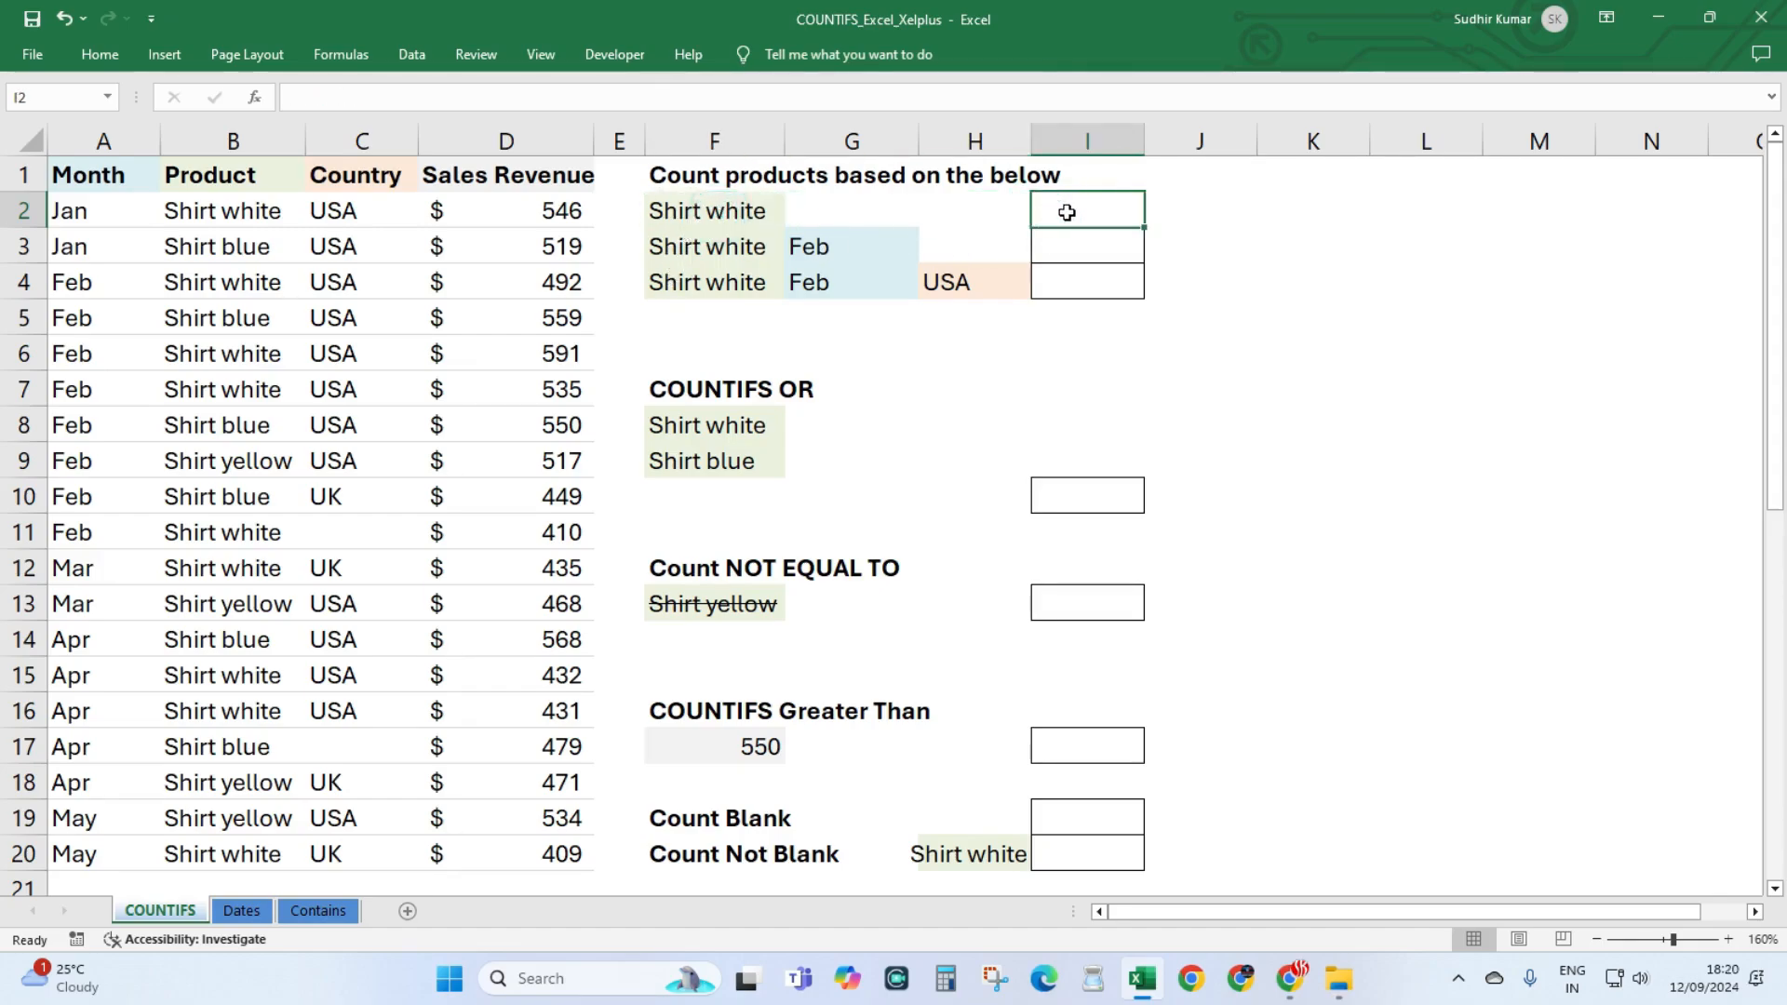
pyautogui.write('=countif')
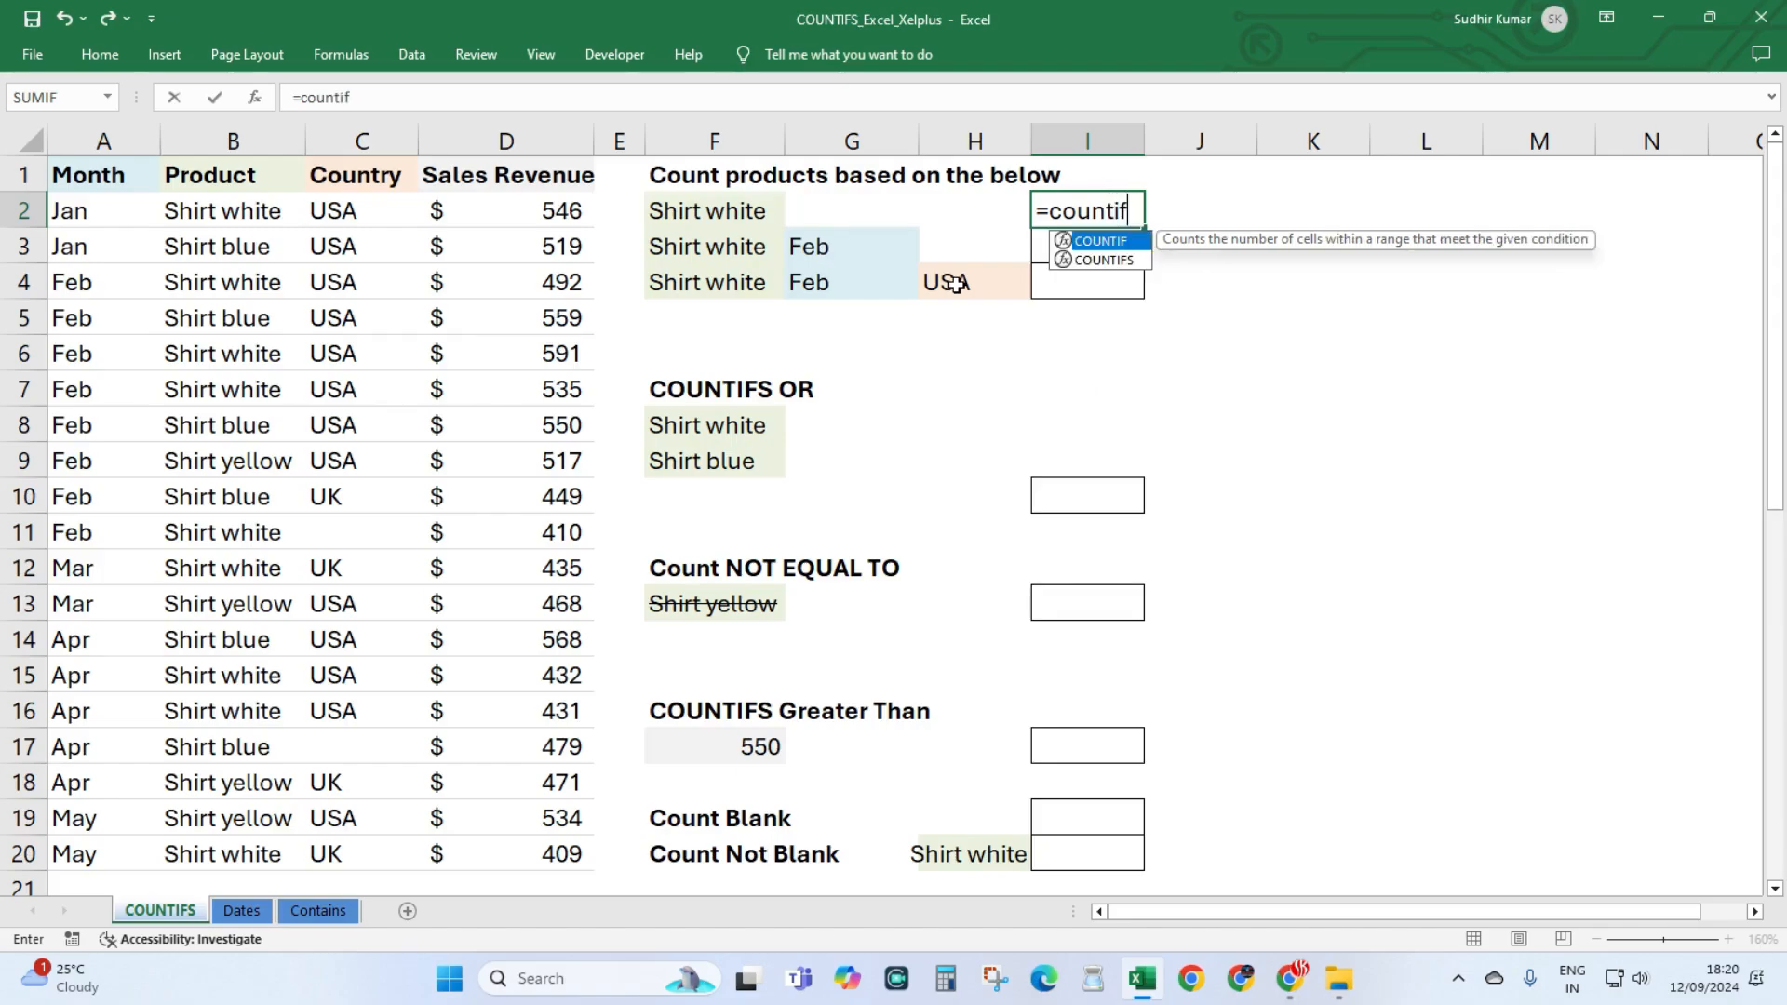
pyautogui.press('Tab')
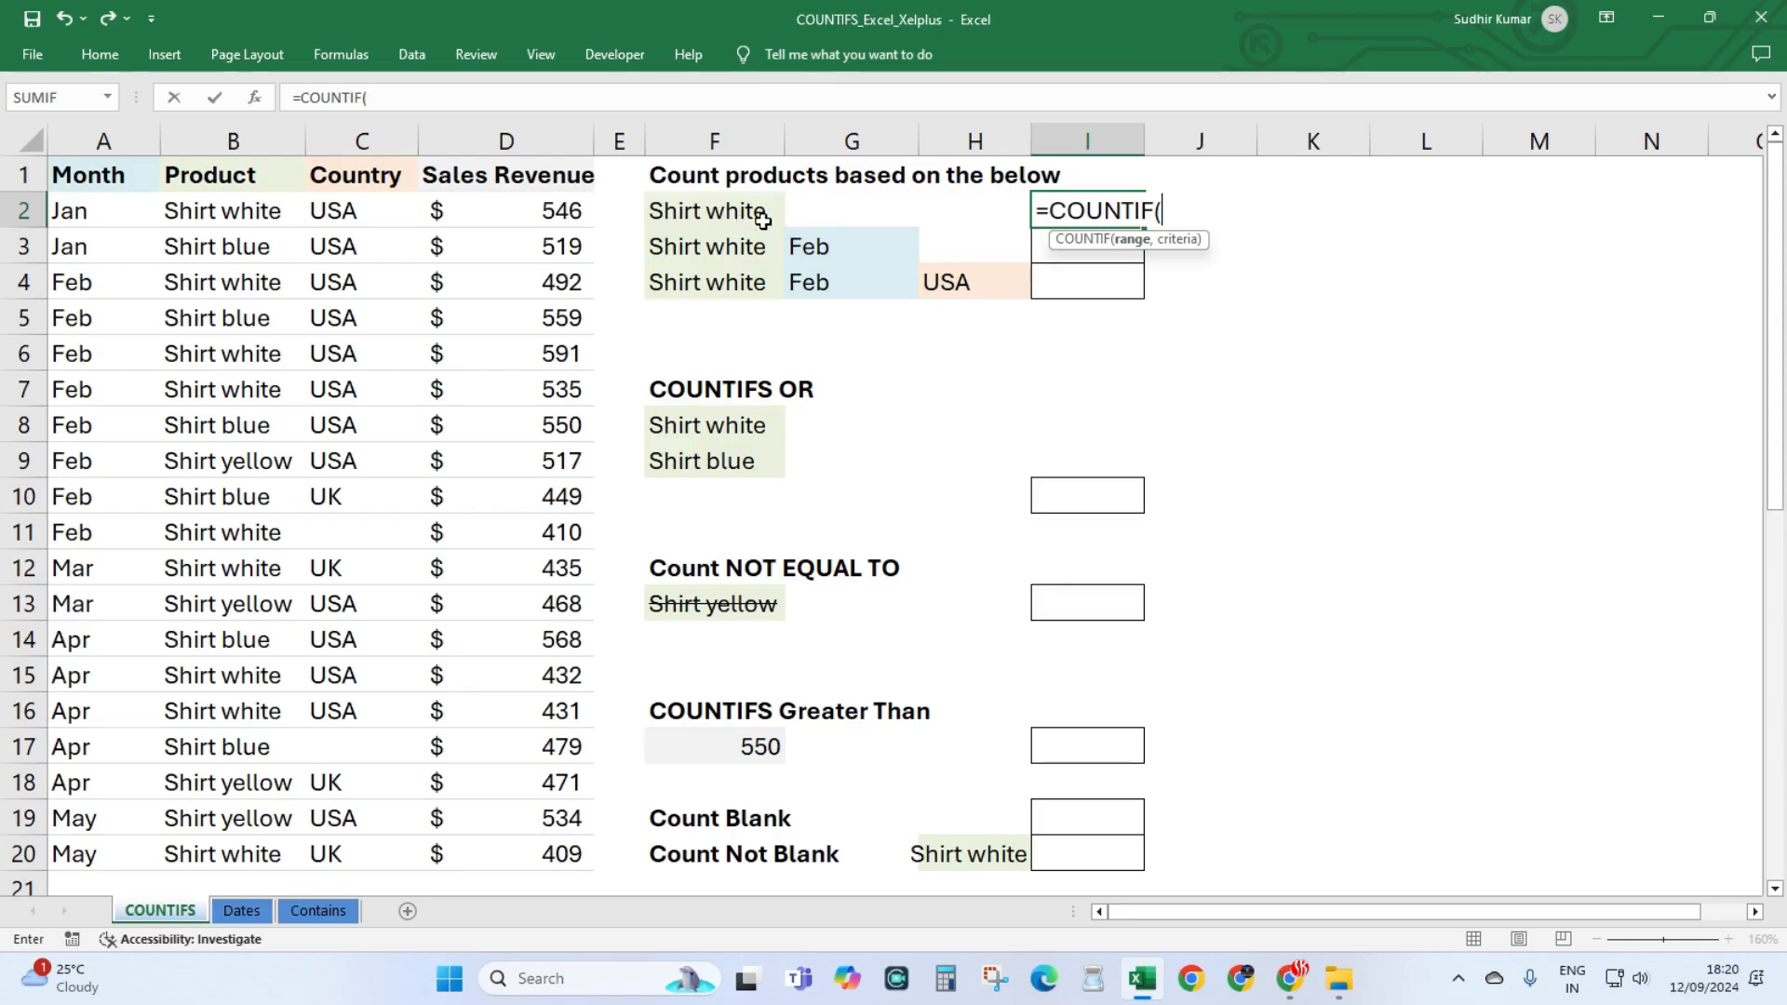
pyautogui.moveTo(250, 211); pyautogui.dragTo(247, 498)
pyautogui.click(244, 221)
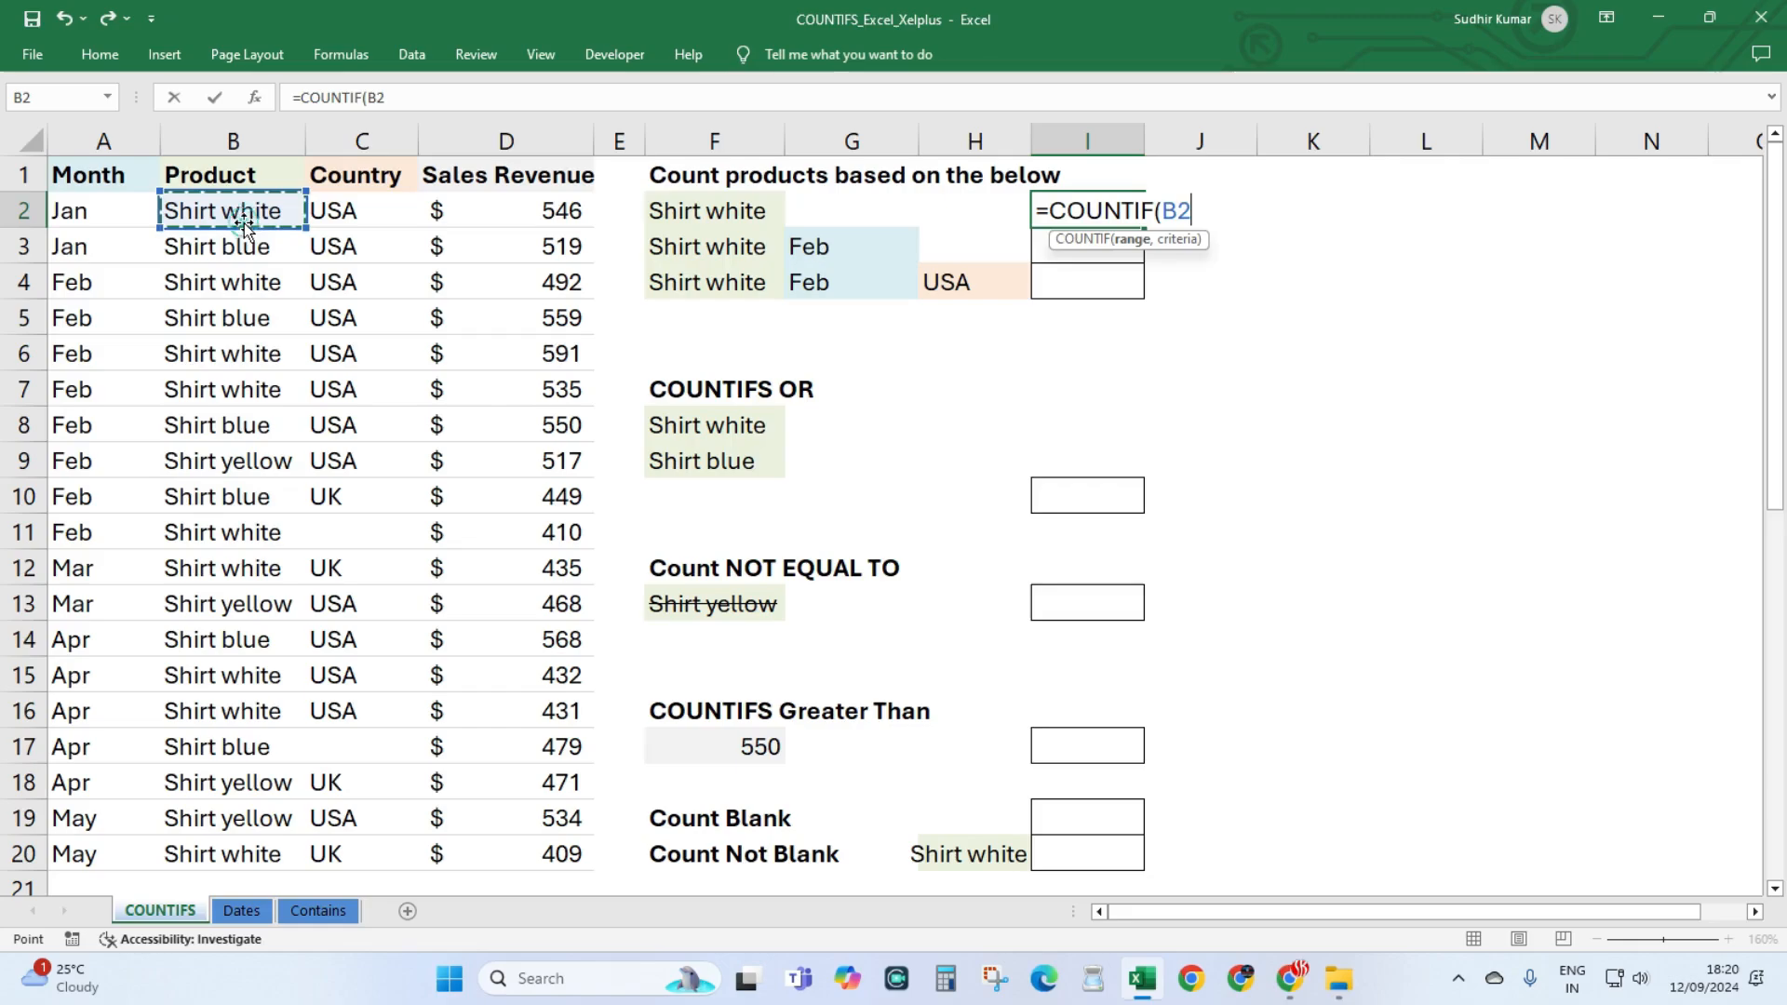
pyautogui.hotkey('ctrl', 'shift', 'Down')
pyautogui.write(',')
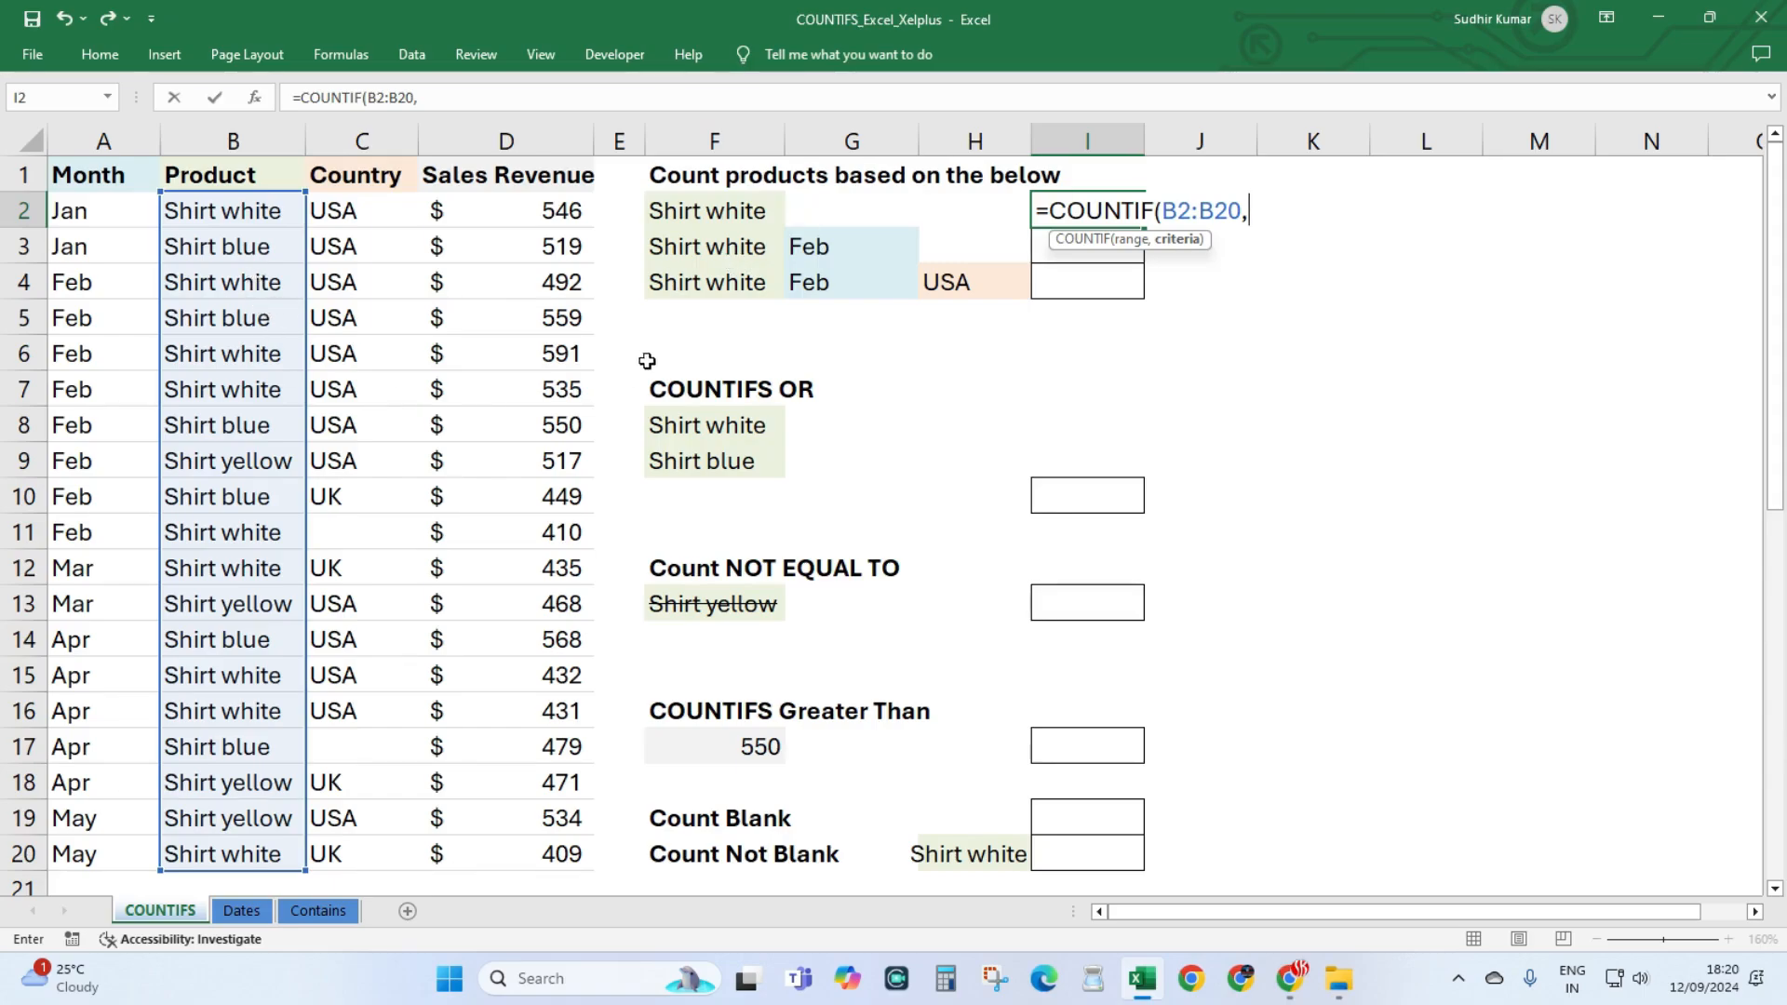
pyautogui.click(699, 221)
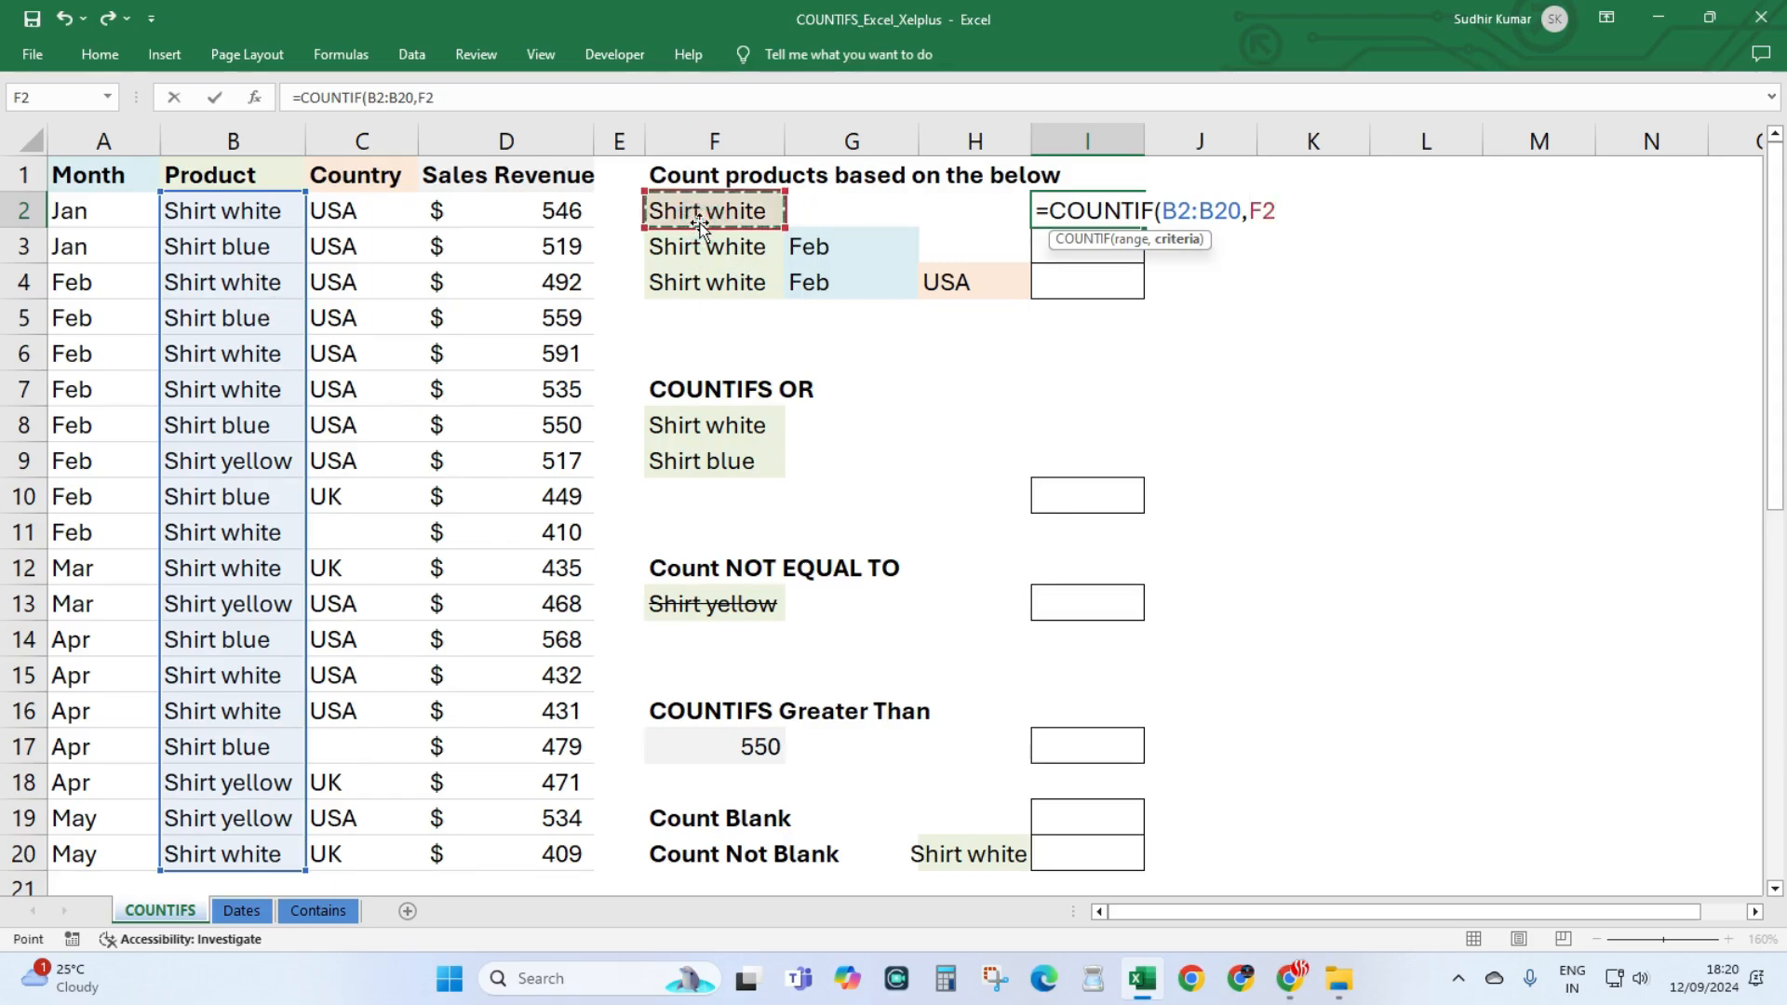
pyautogui.write(')')
pyautogui.press('Return')
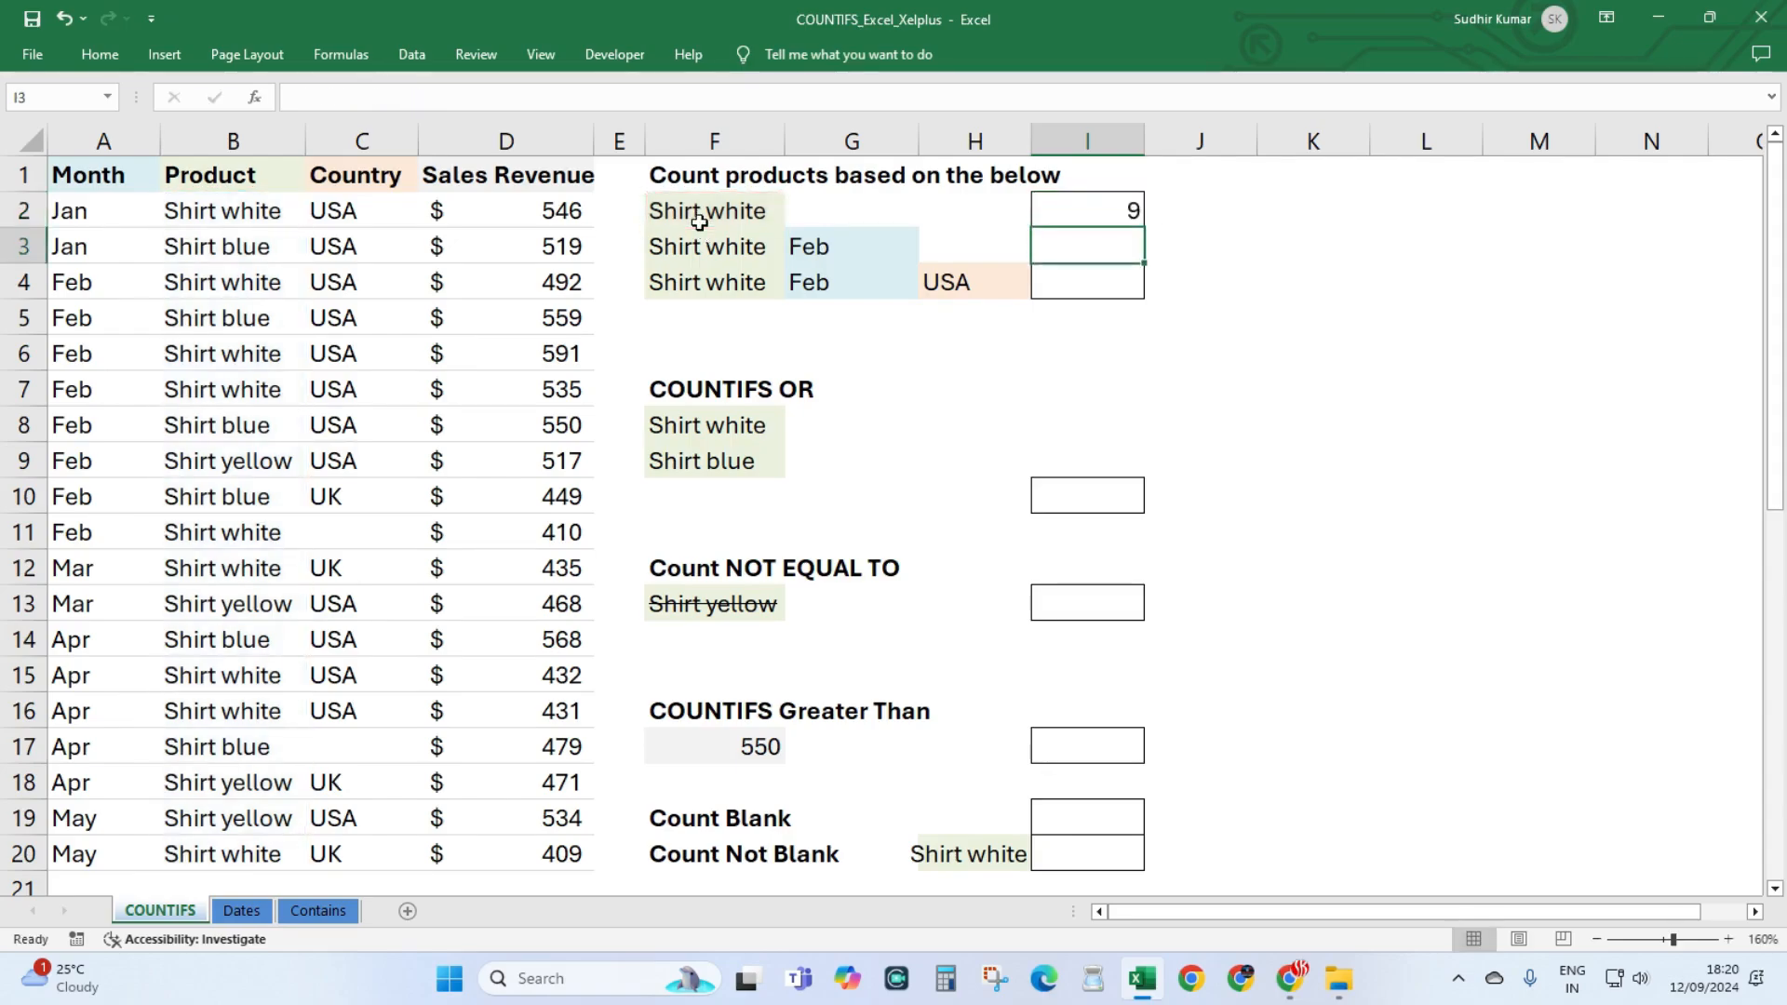
# Examine the I2 formula, the Product and Month data, and the two criteria in F3:G3.
pyautogui.click(699, 222)
pyautogui.moveTo(238, 217); pyautogui.dragTo(199, 852)
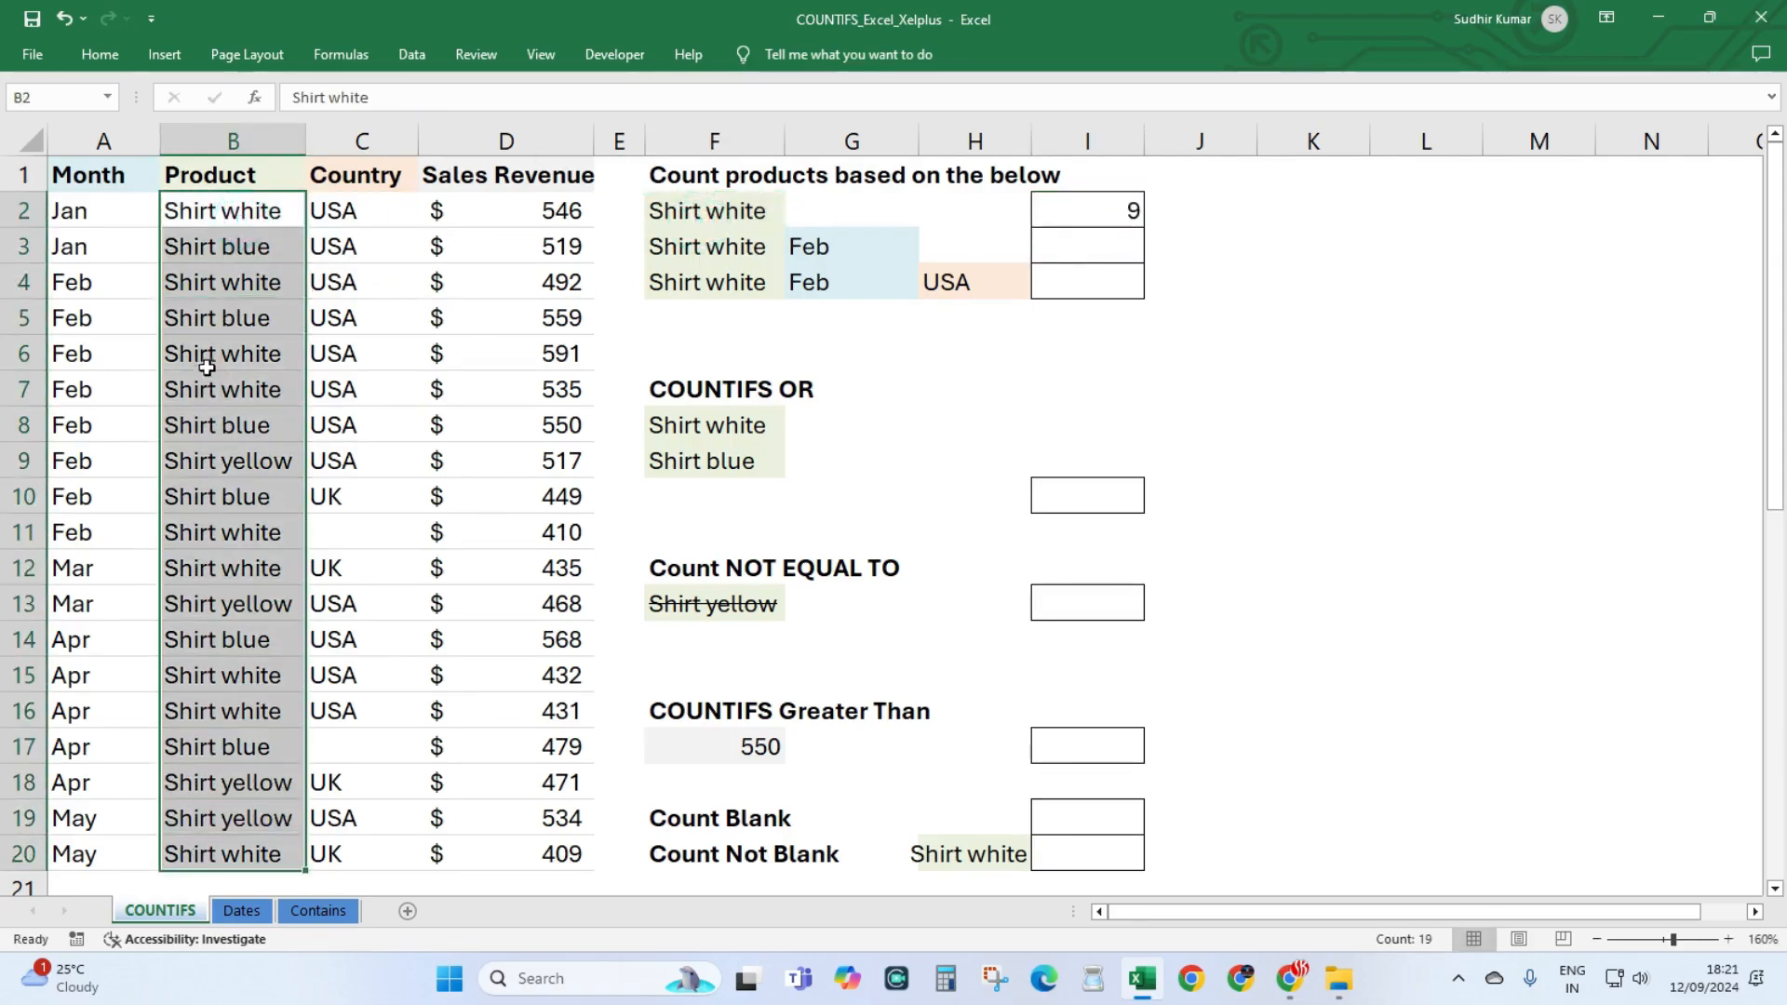
pyautogui.click(1061, 229)
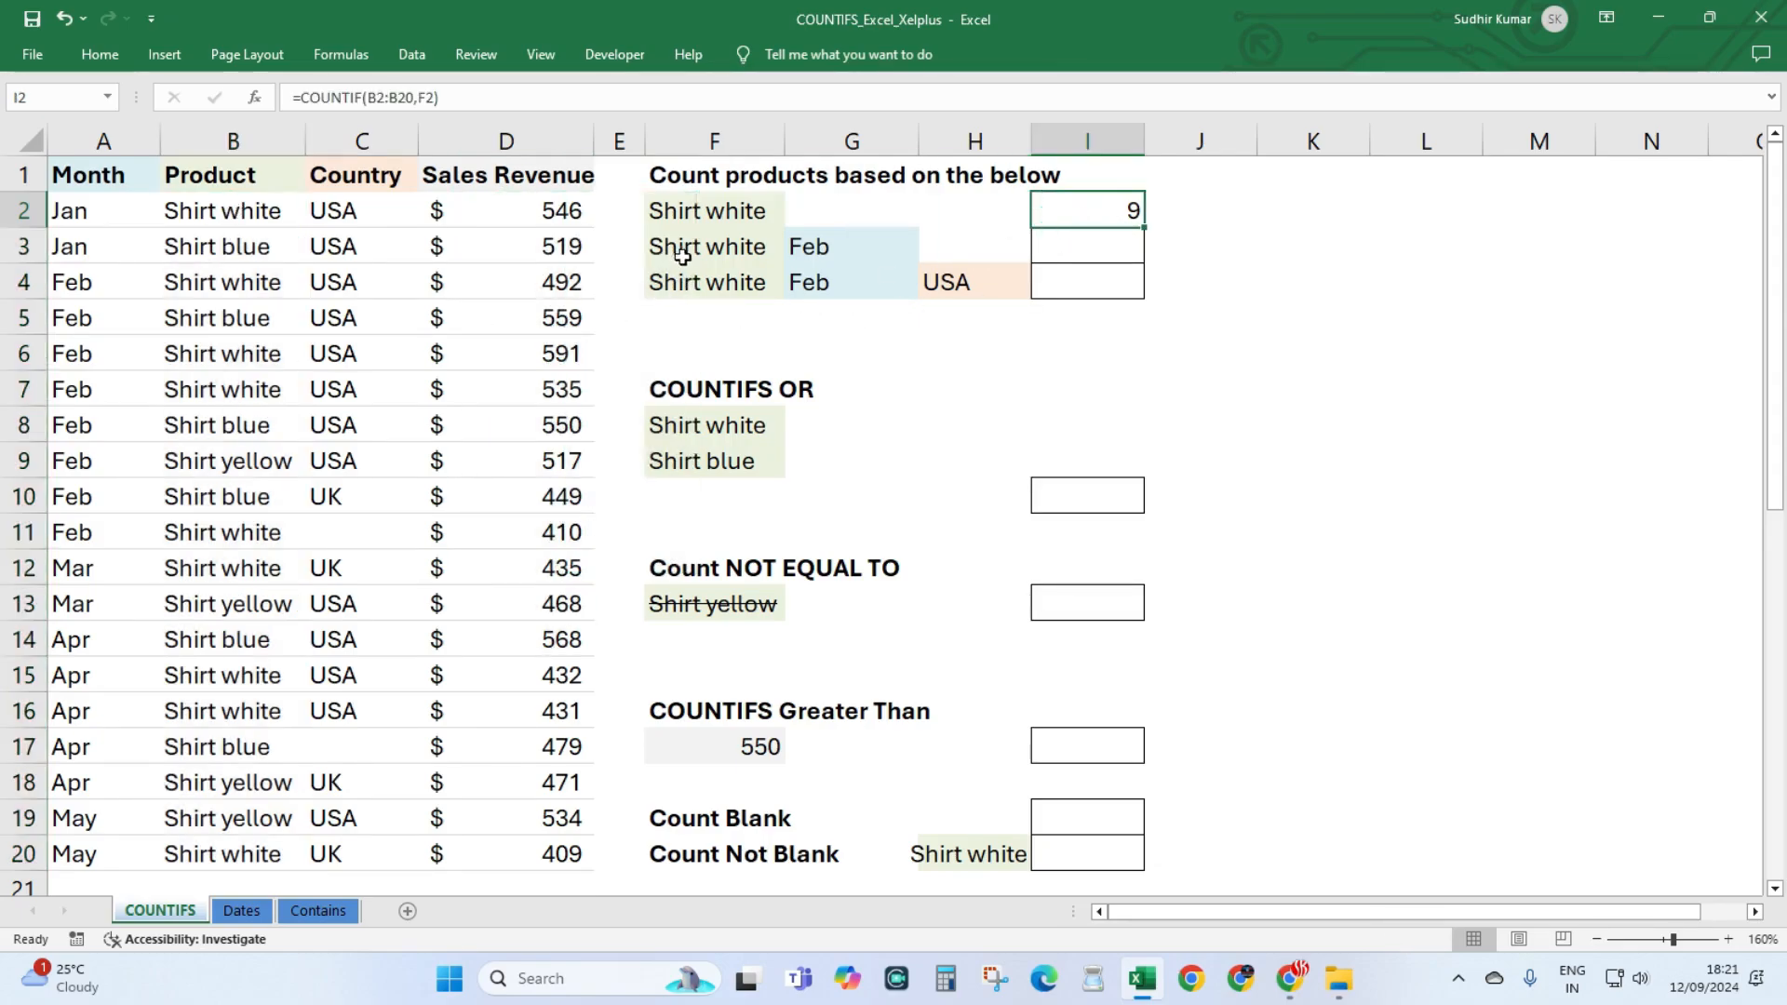
pyautogui.moveTo(218, 246); pyautogui.dragTo(244, 604)
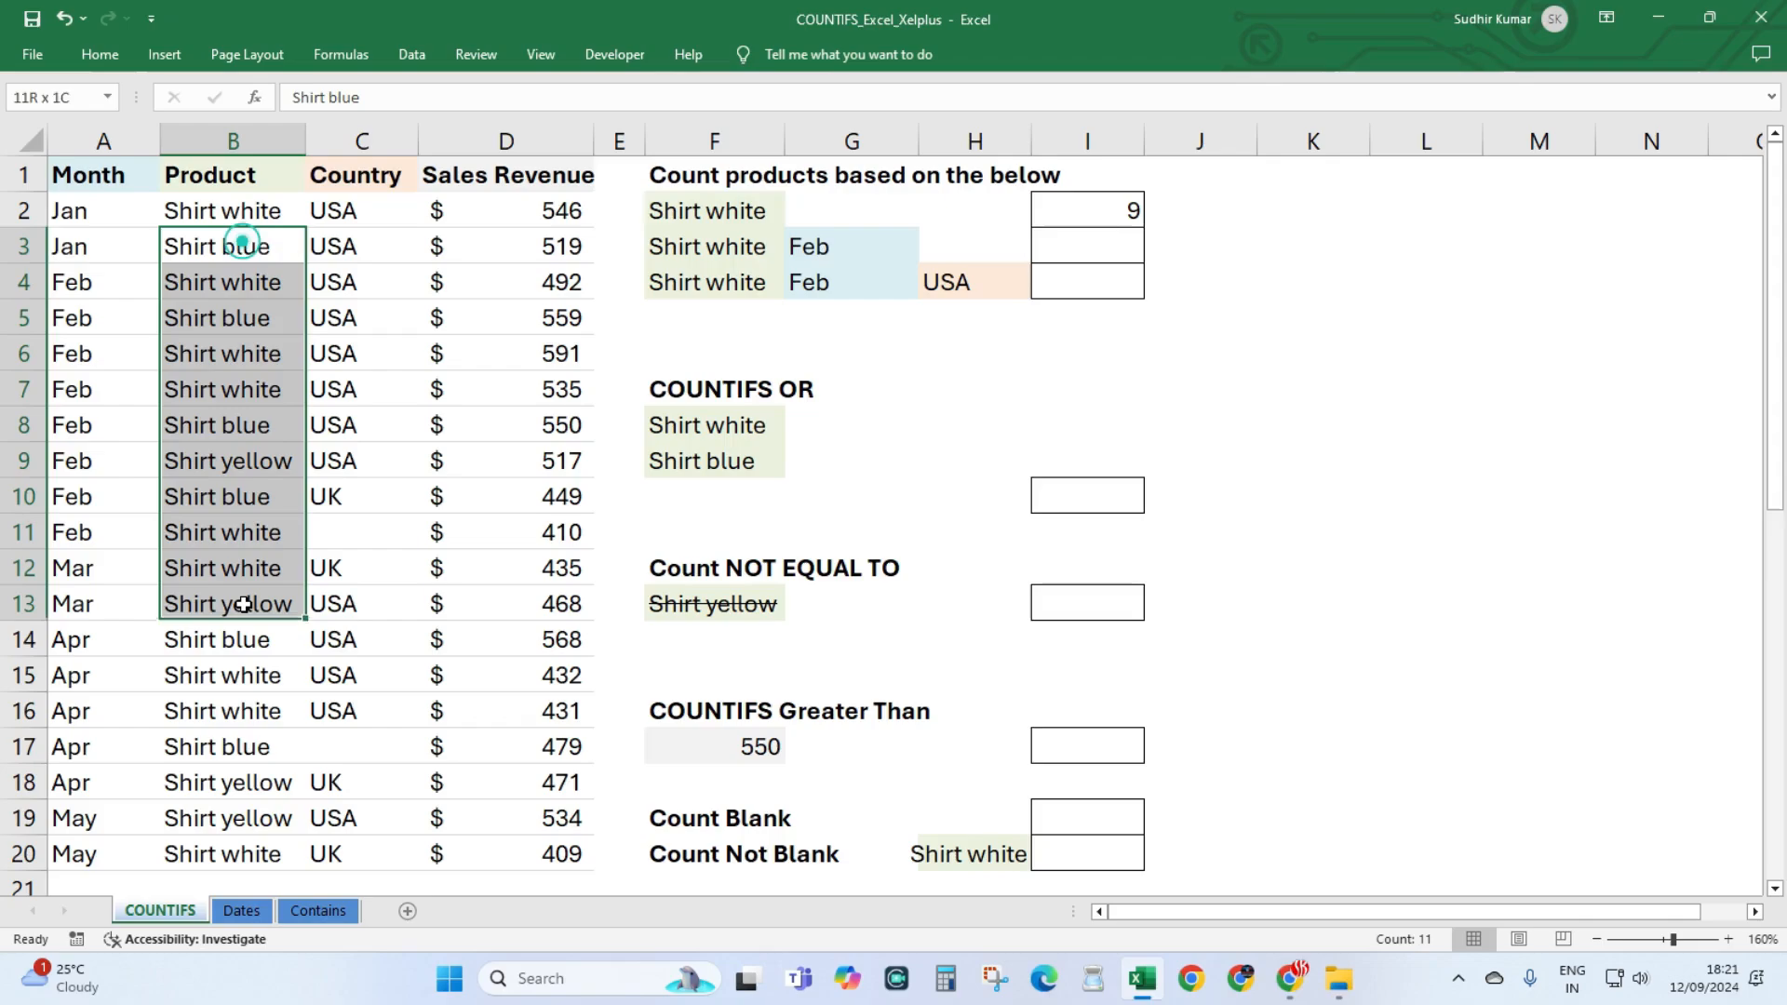
pyautogui.moveTo(72, 282); pyautogui.dragTo(74, 603)
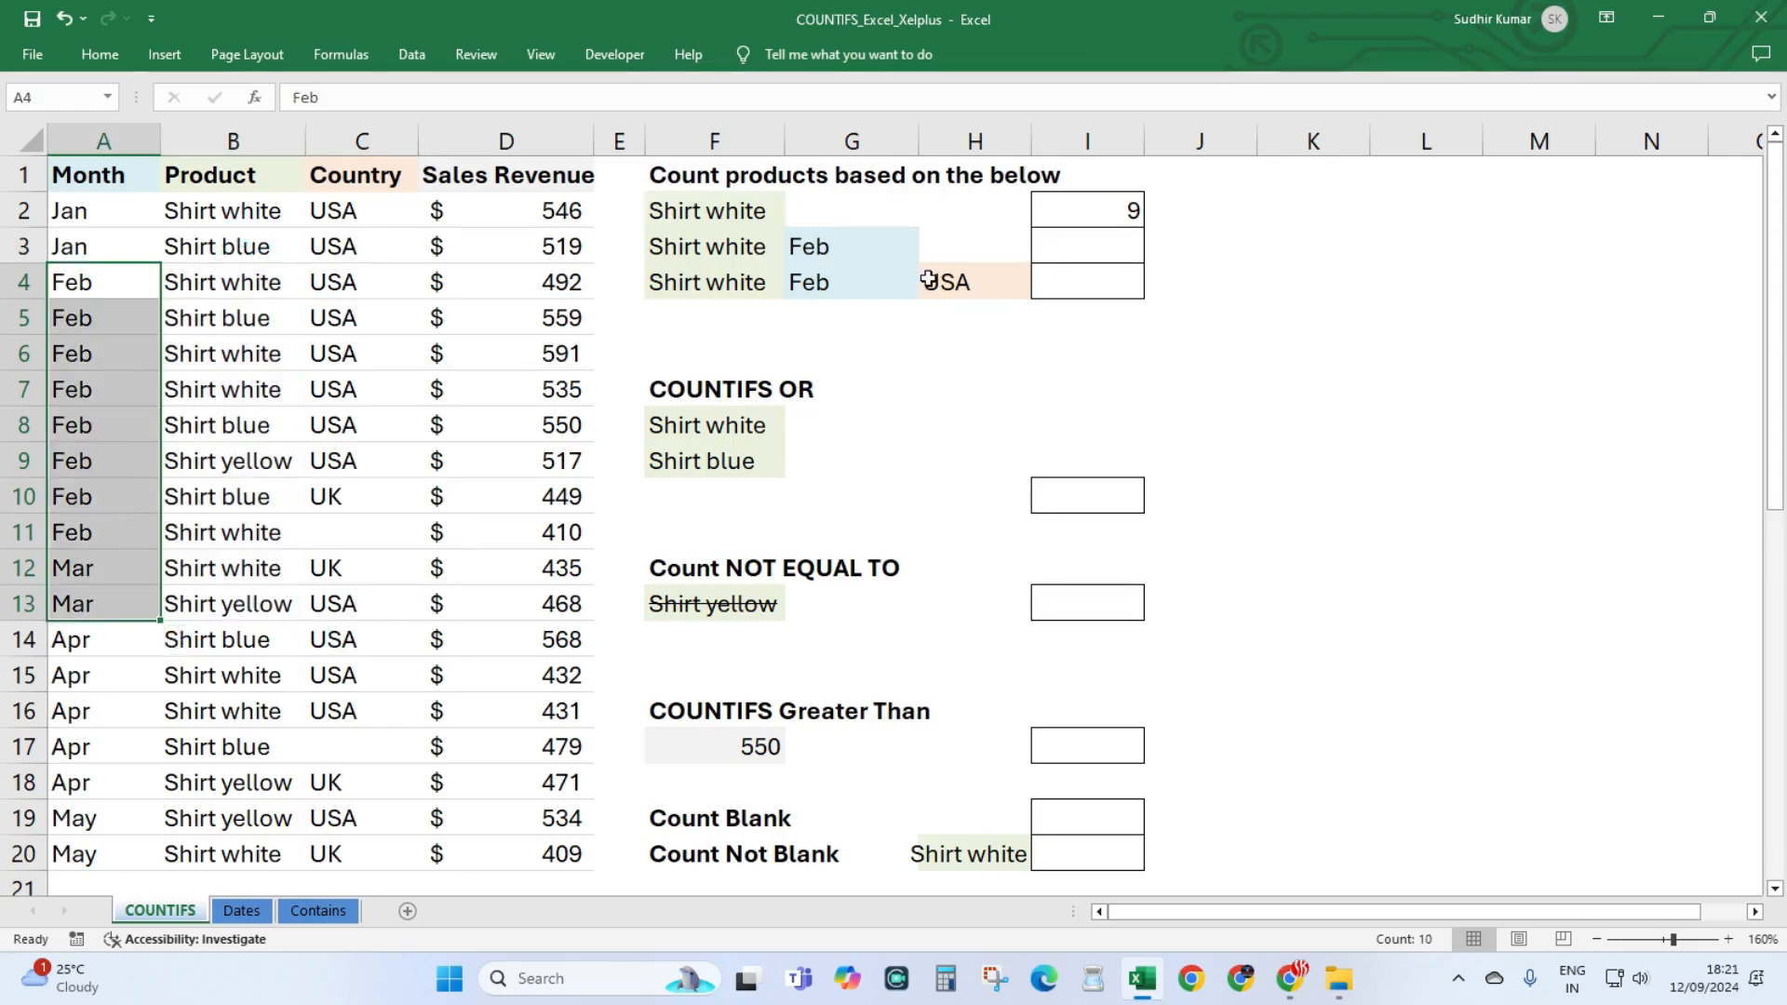
pyautogui.click(1080, 240)
pyautogui.moveTo(749, 247); pyautogui.dragTo(806, 246)
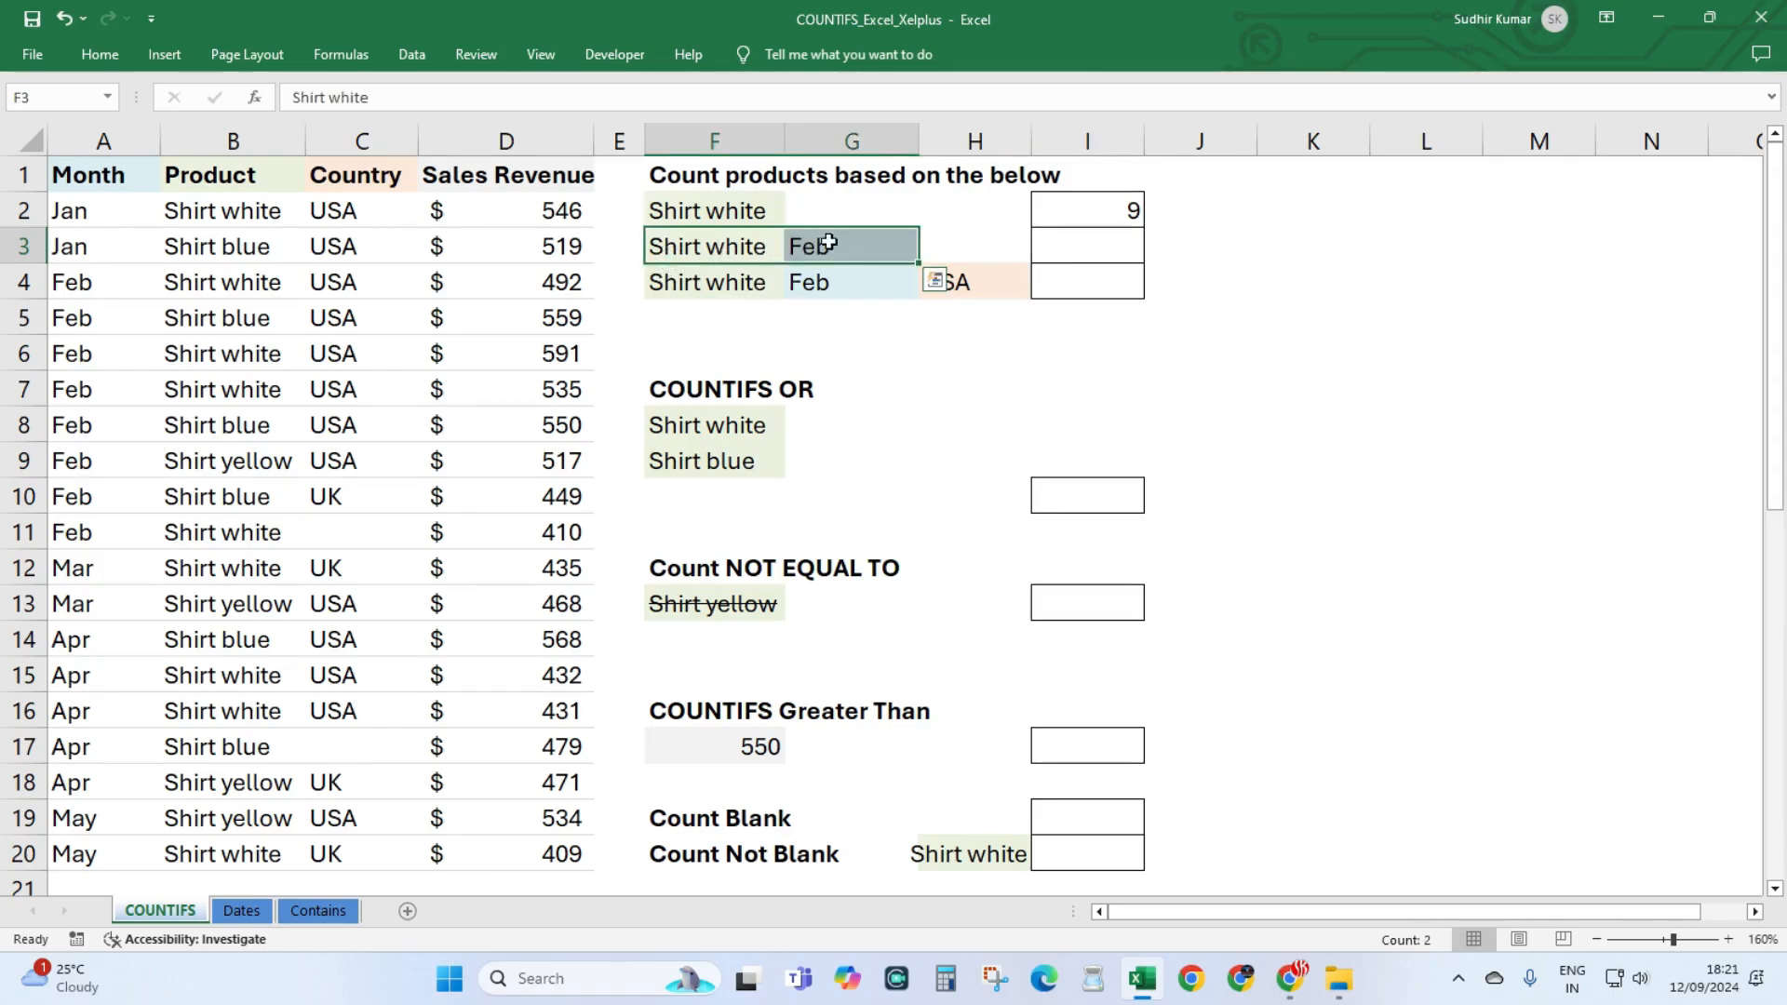
pyautogui.click(810, 246)
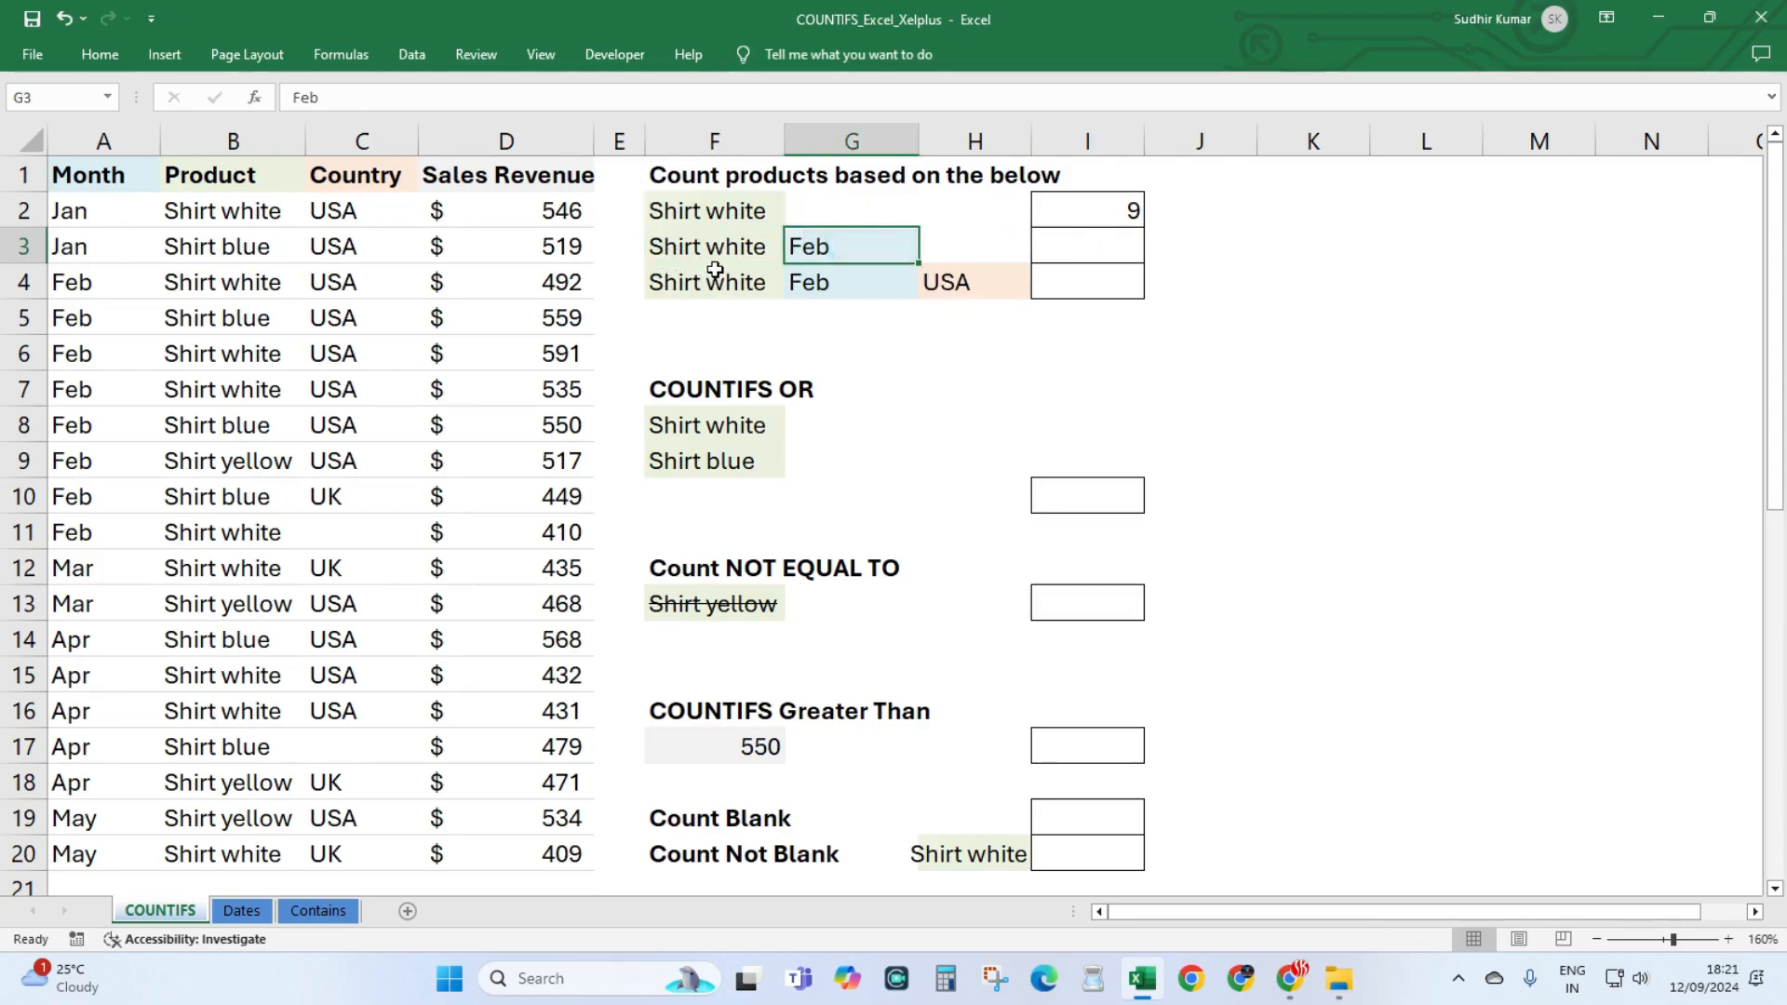
# Start a COUNTIFS formula in I3 with month range A2:A20 and the Feb criterion in G3.
pyautogui.click(1095, 261)
pyautogui.write('=countifs')
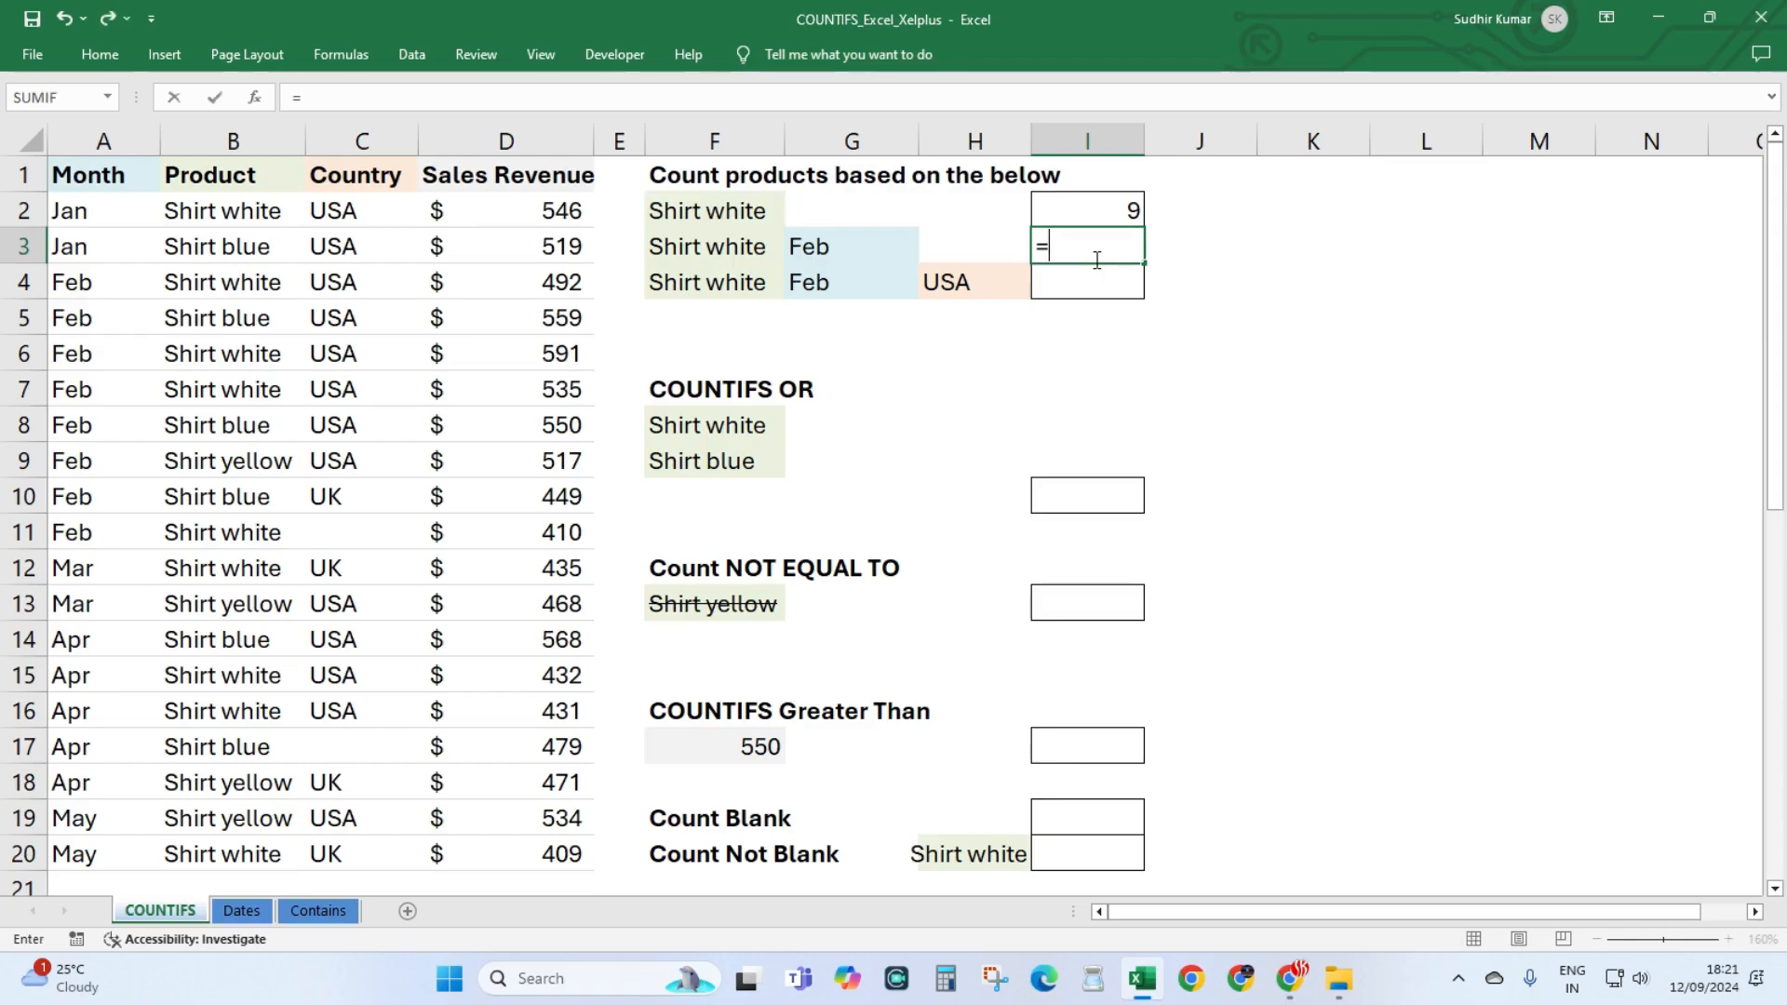
pyautogui.press('Tab')
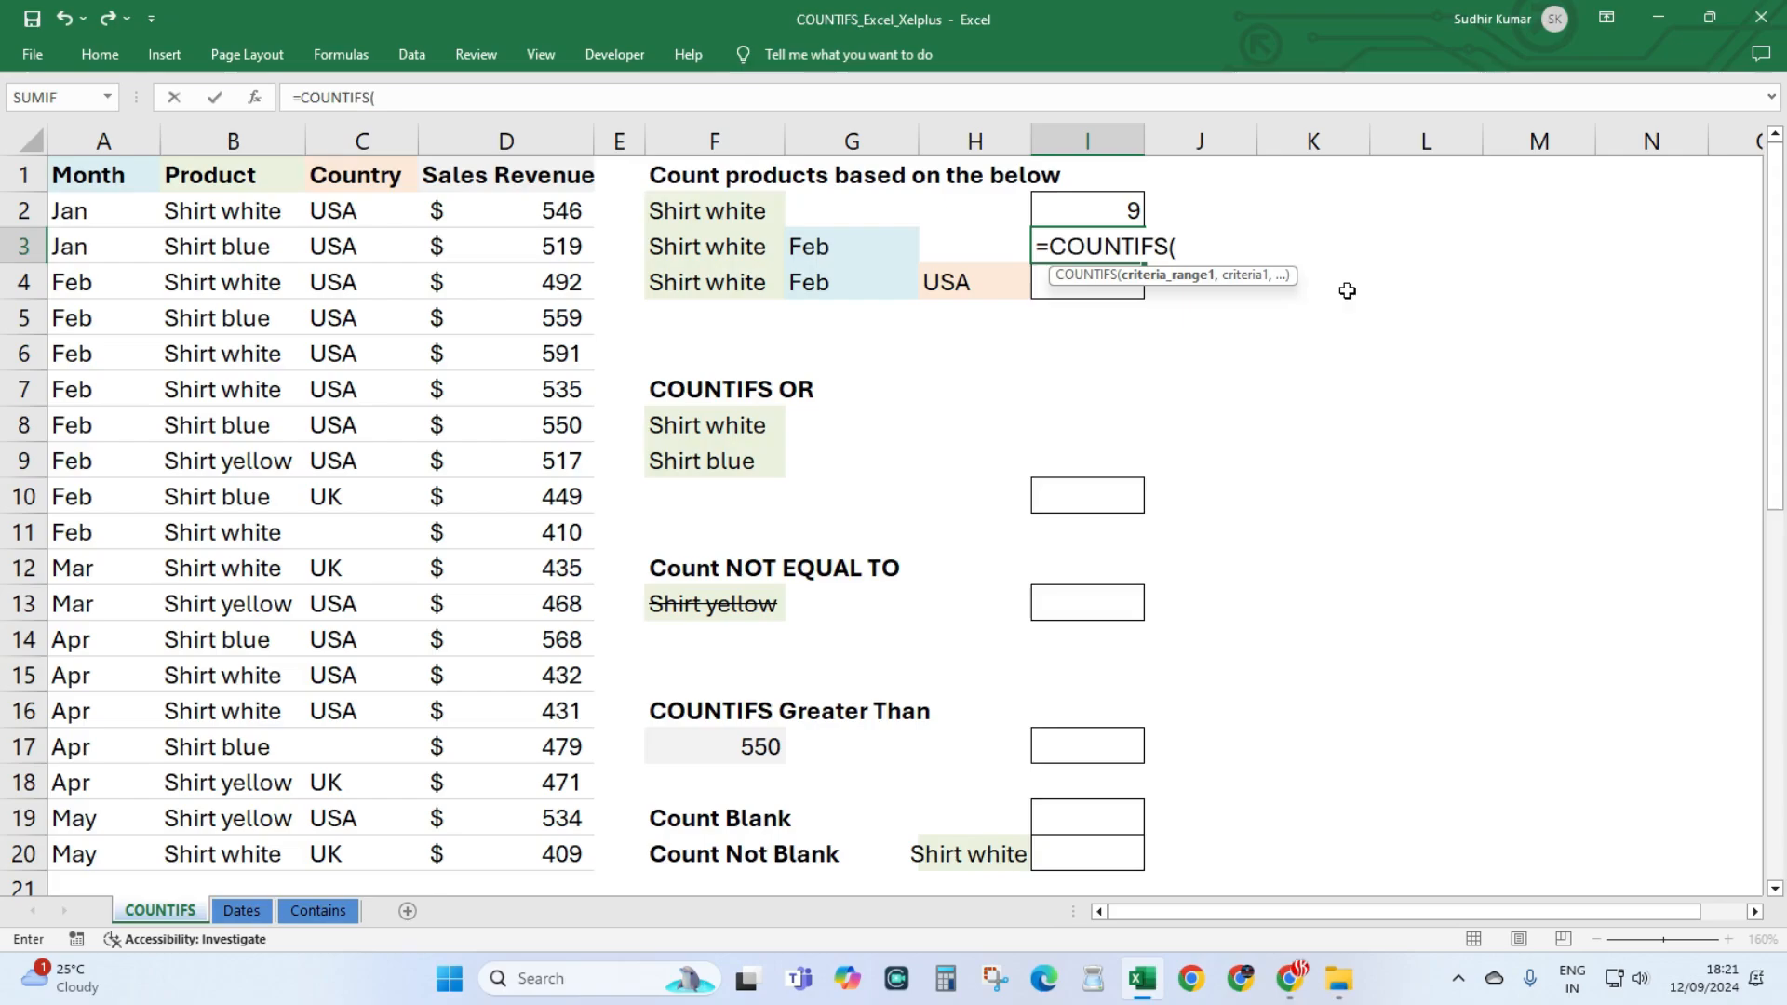
pyautogui.moveTo(108, 216); pyautogui.dragTo(107, 567)
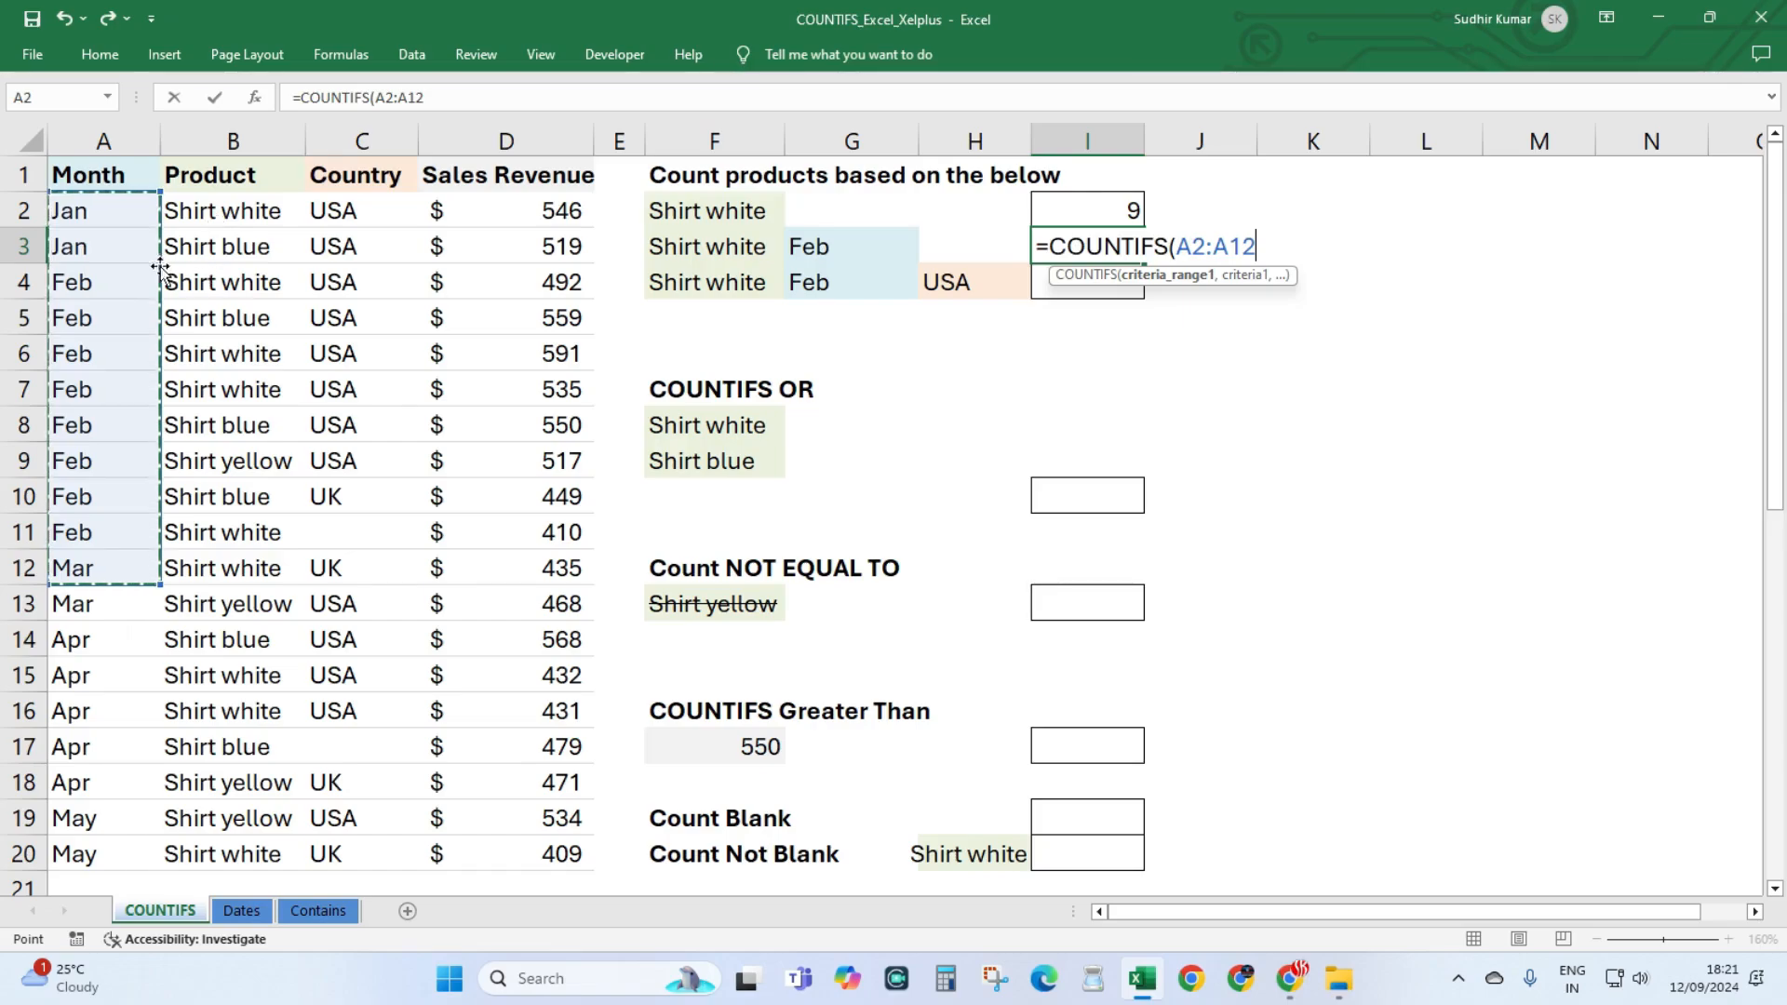
pyautogui.click(126, 211)
pyautogui.hotkey('ctrl', 'shift', 'Down')
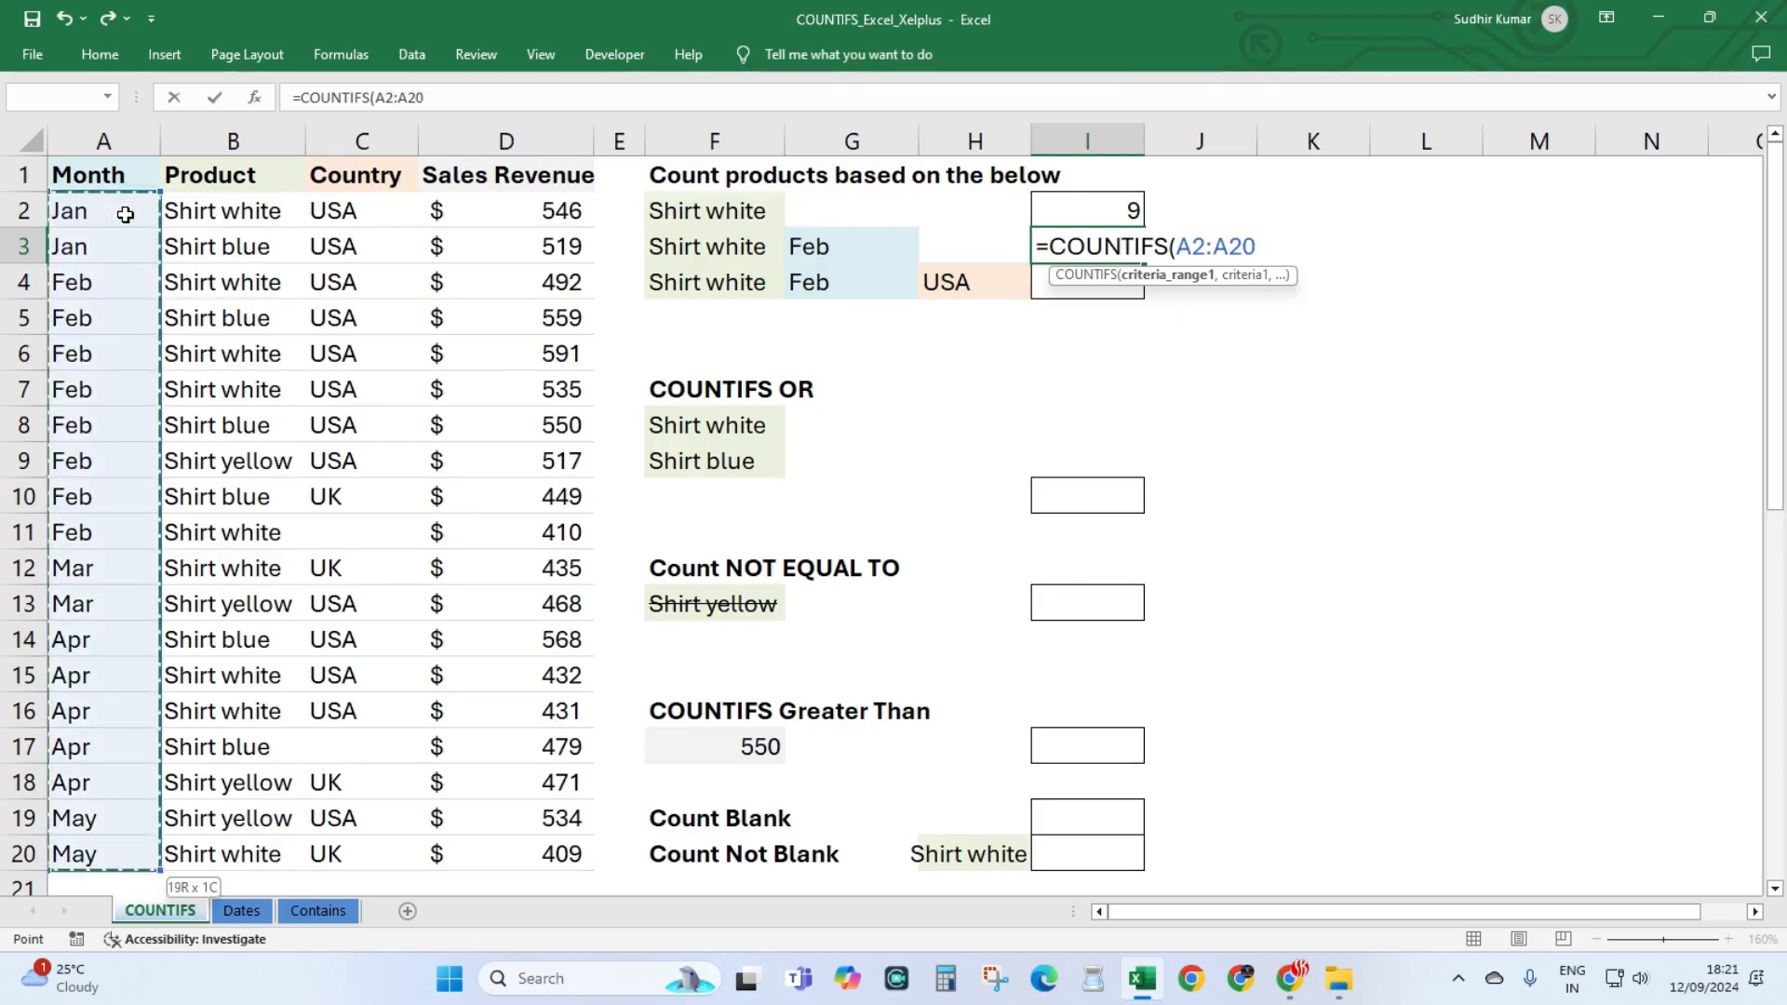
pyautogui.write(',')
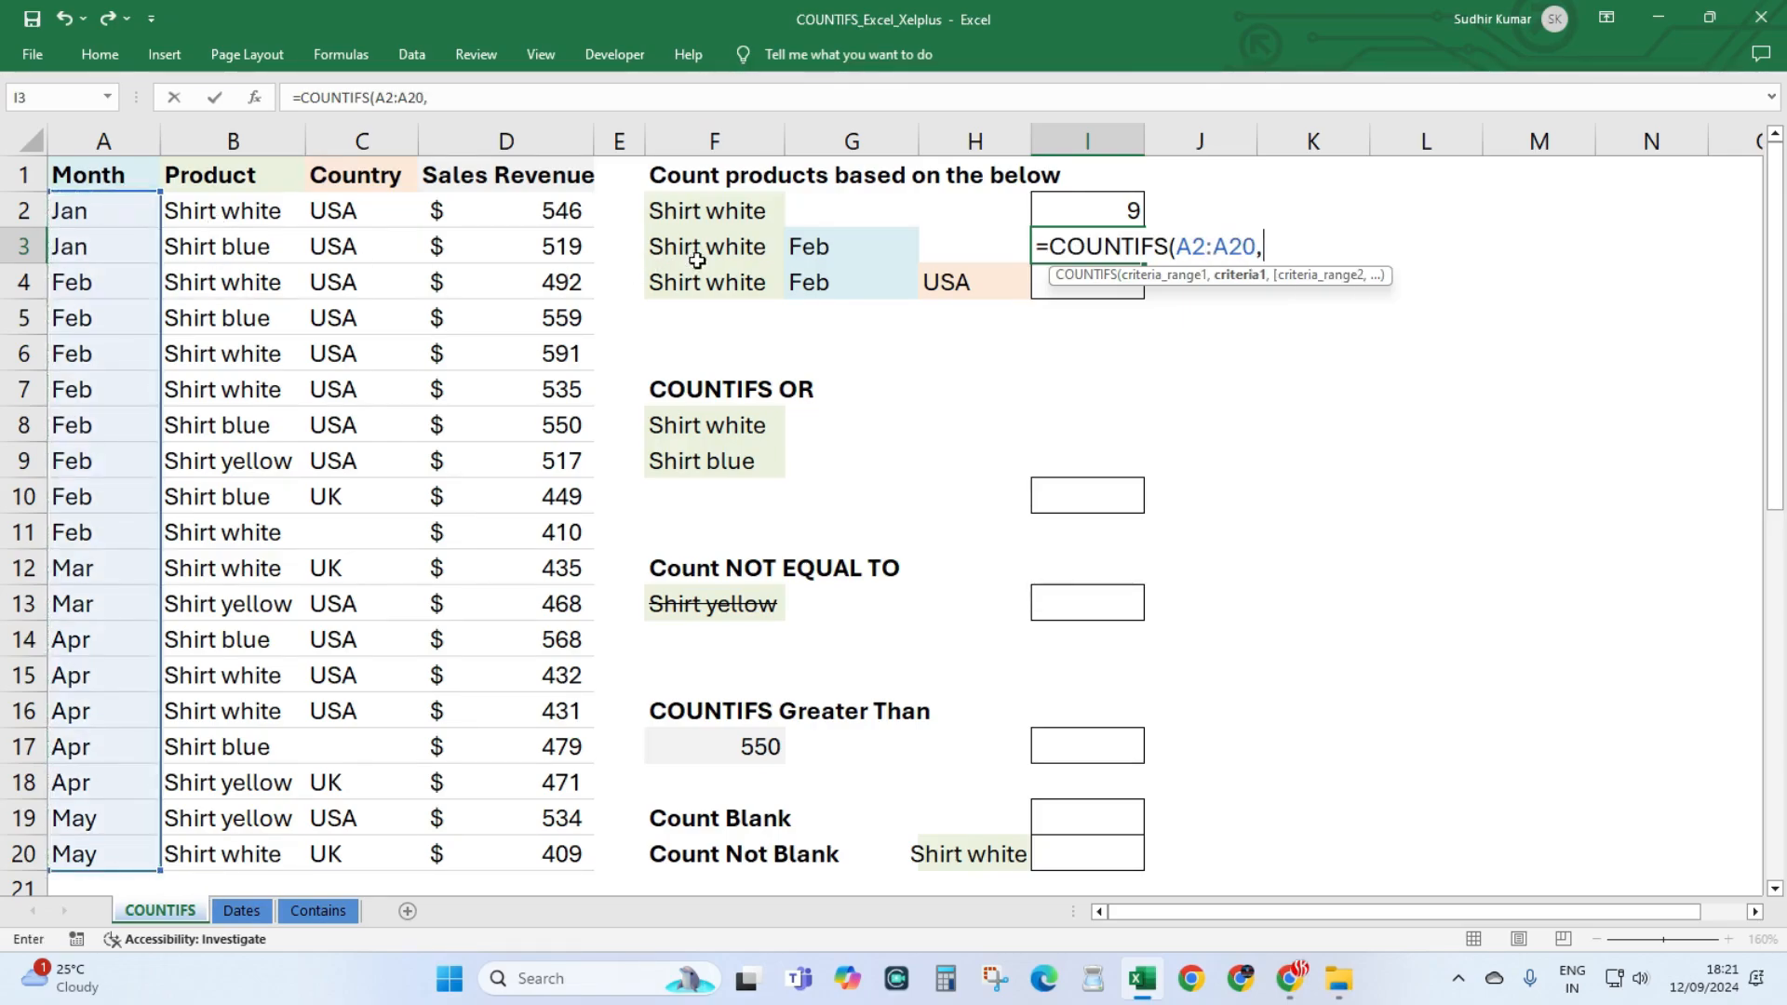
pyautogui.click(800, 247)
pyautogui.write(',')
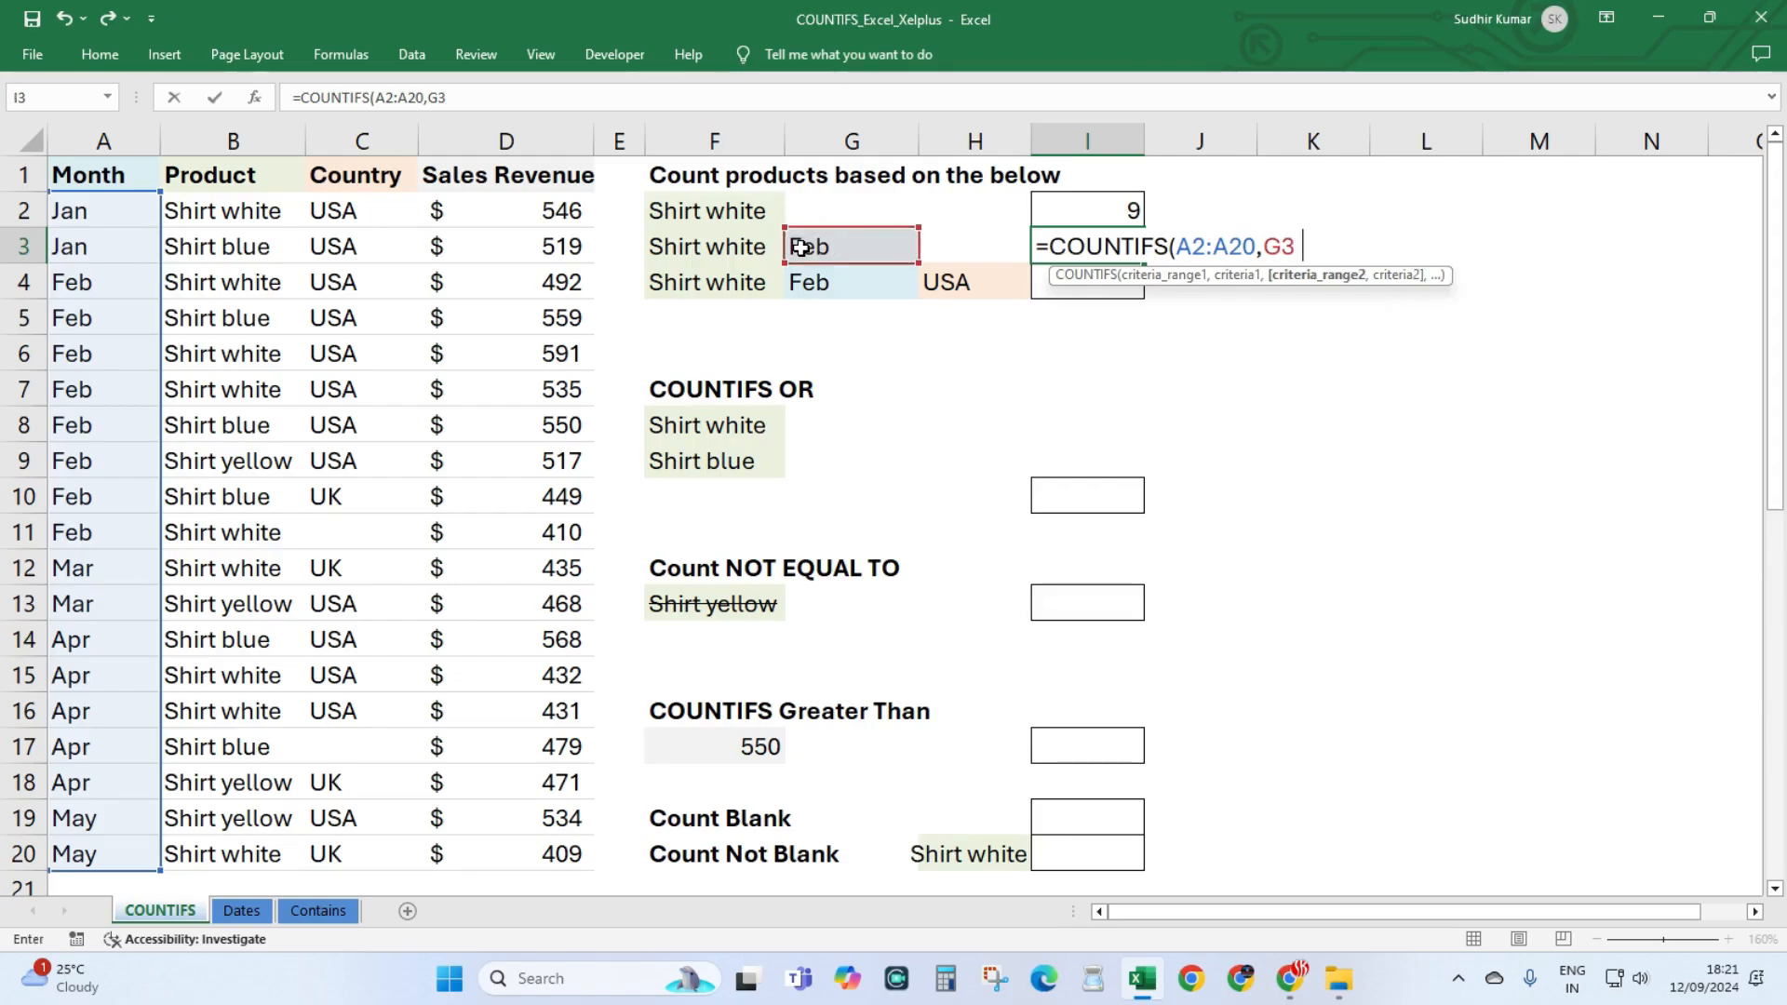
# Complete the I3 formula with product range B2:B20 and the white shirt criterion in F3.
pyautogui.click(212, 212)
pyautogui.hotkey('ctrl', 'shift', 'Down')
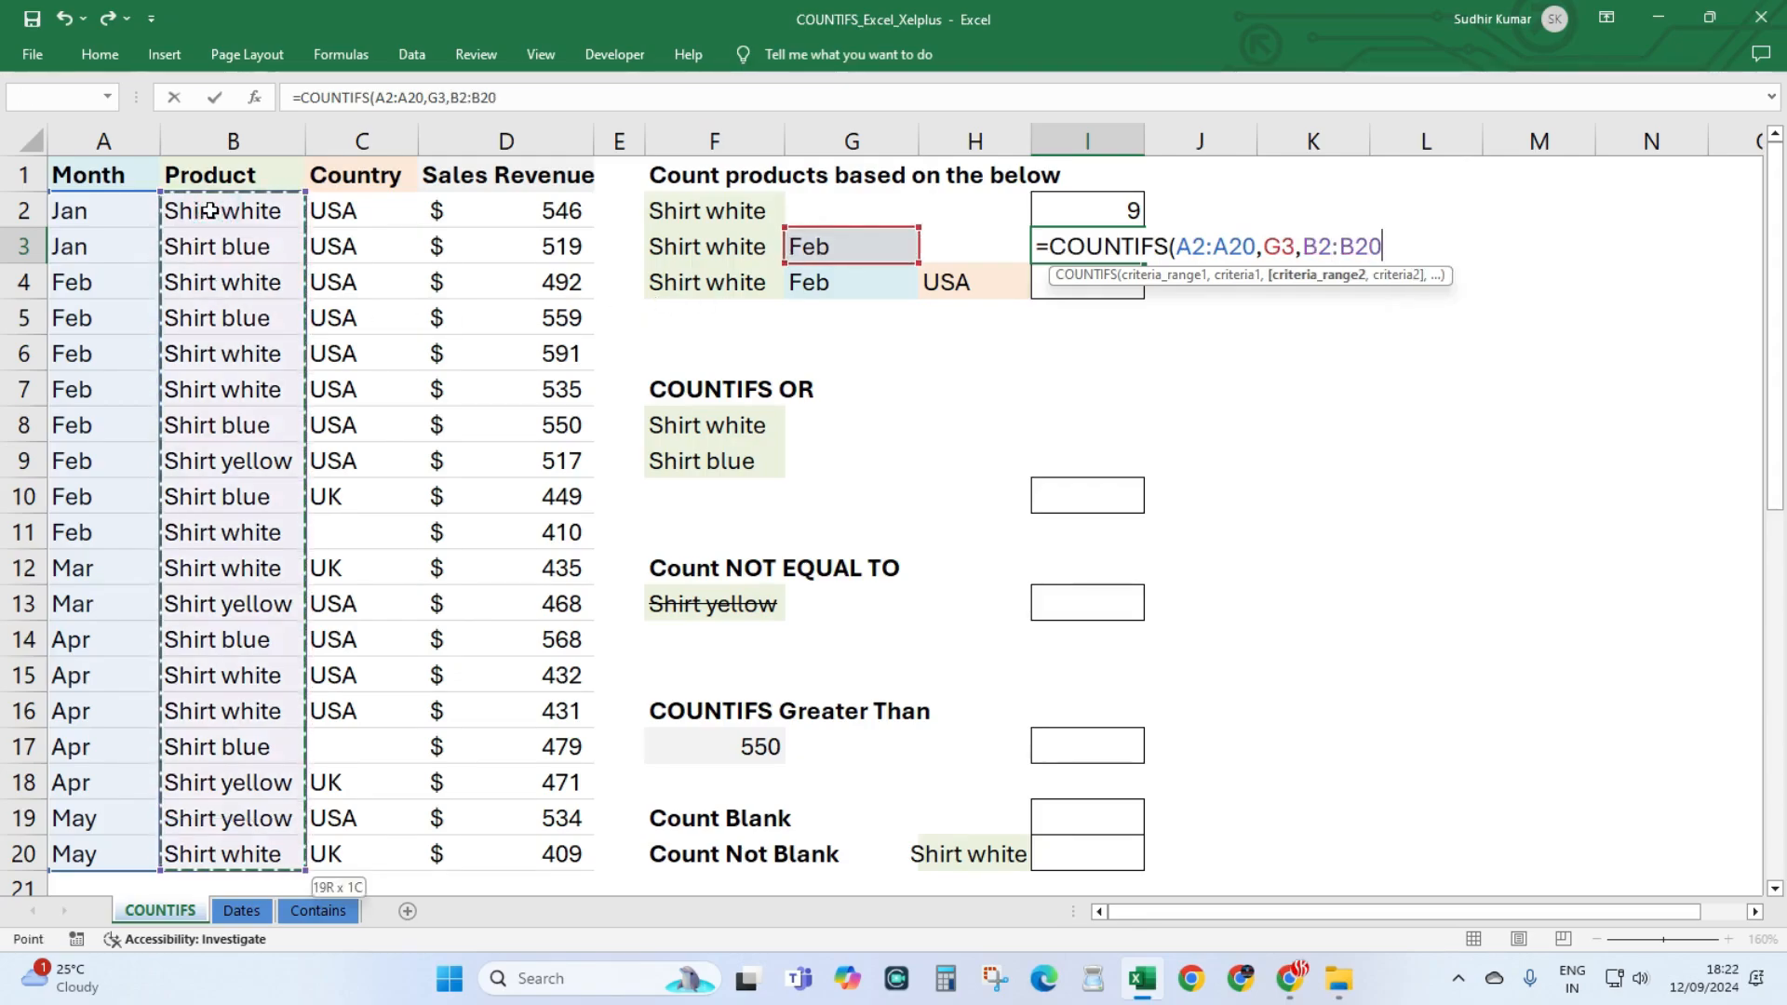
pyautogui.write(',')
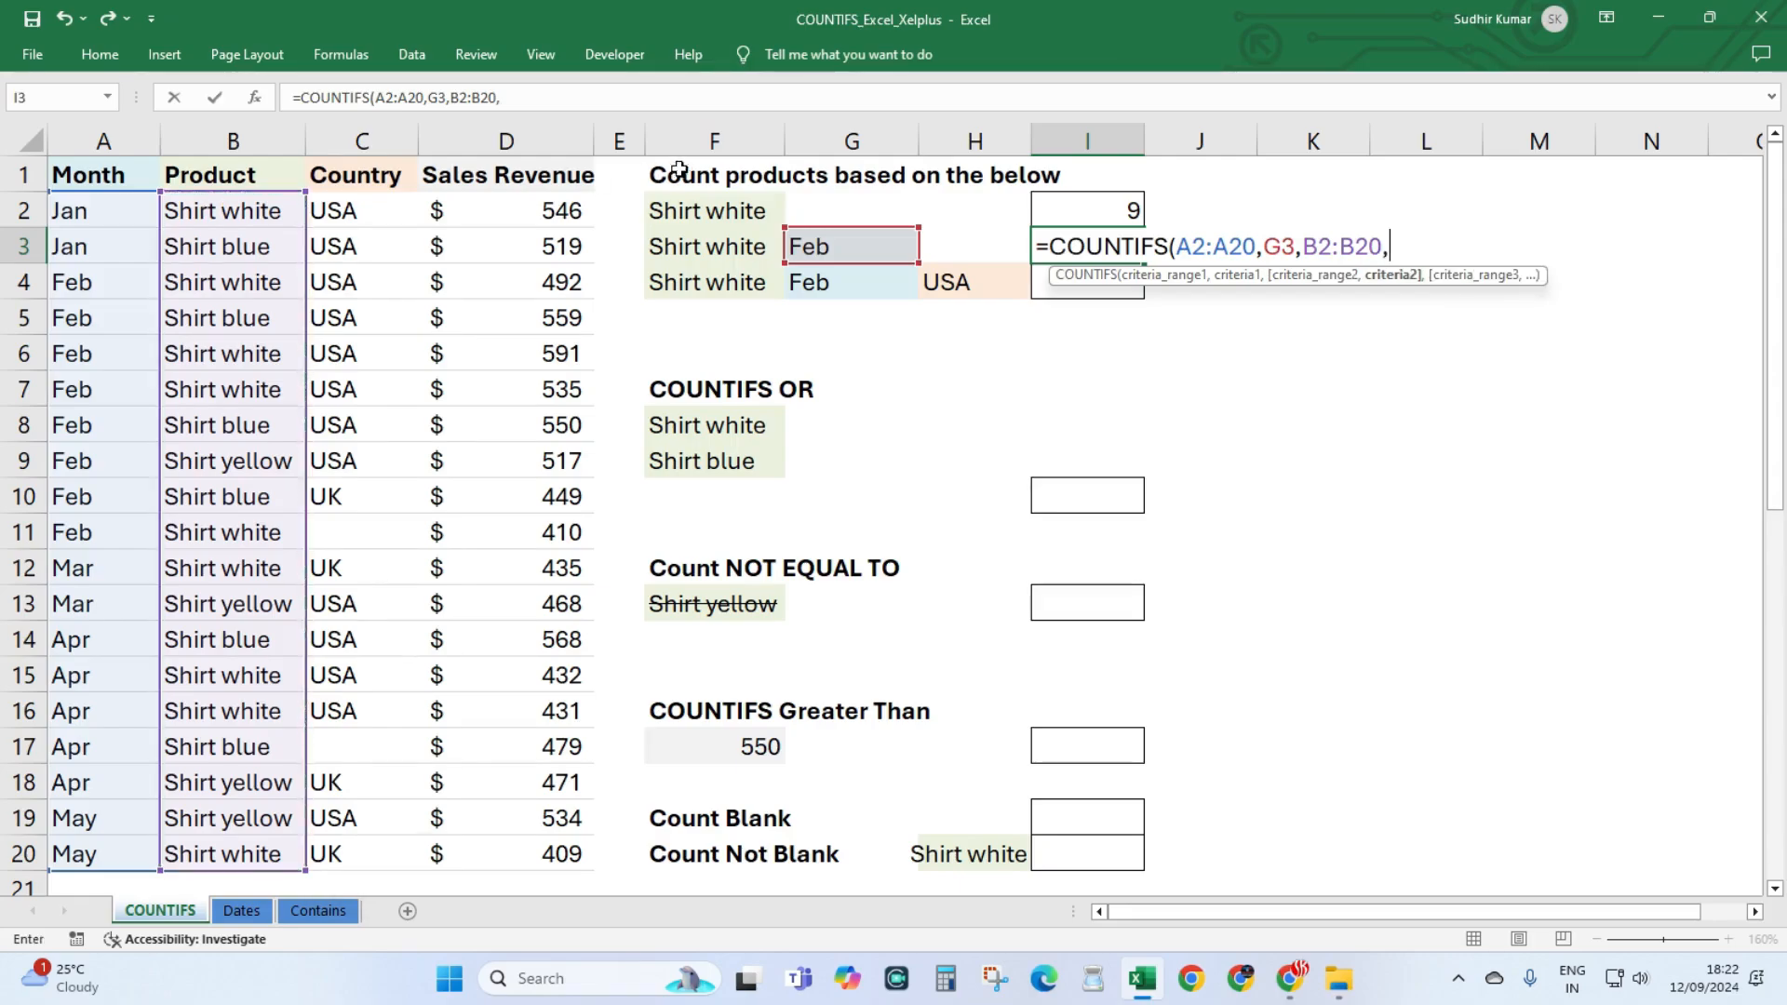
pyautogui.click(761, 250)
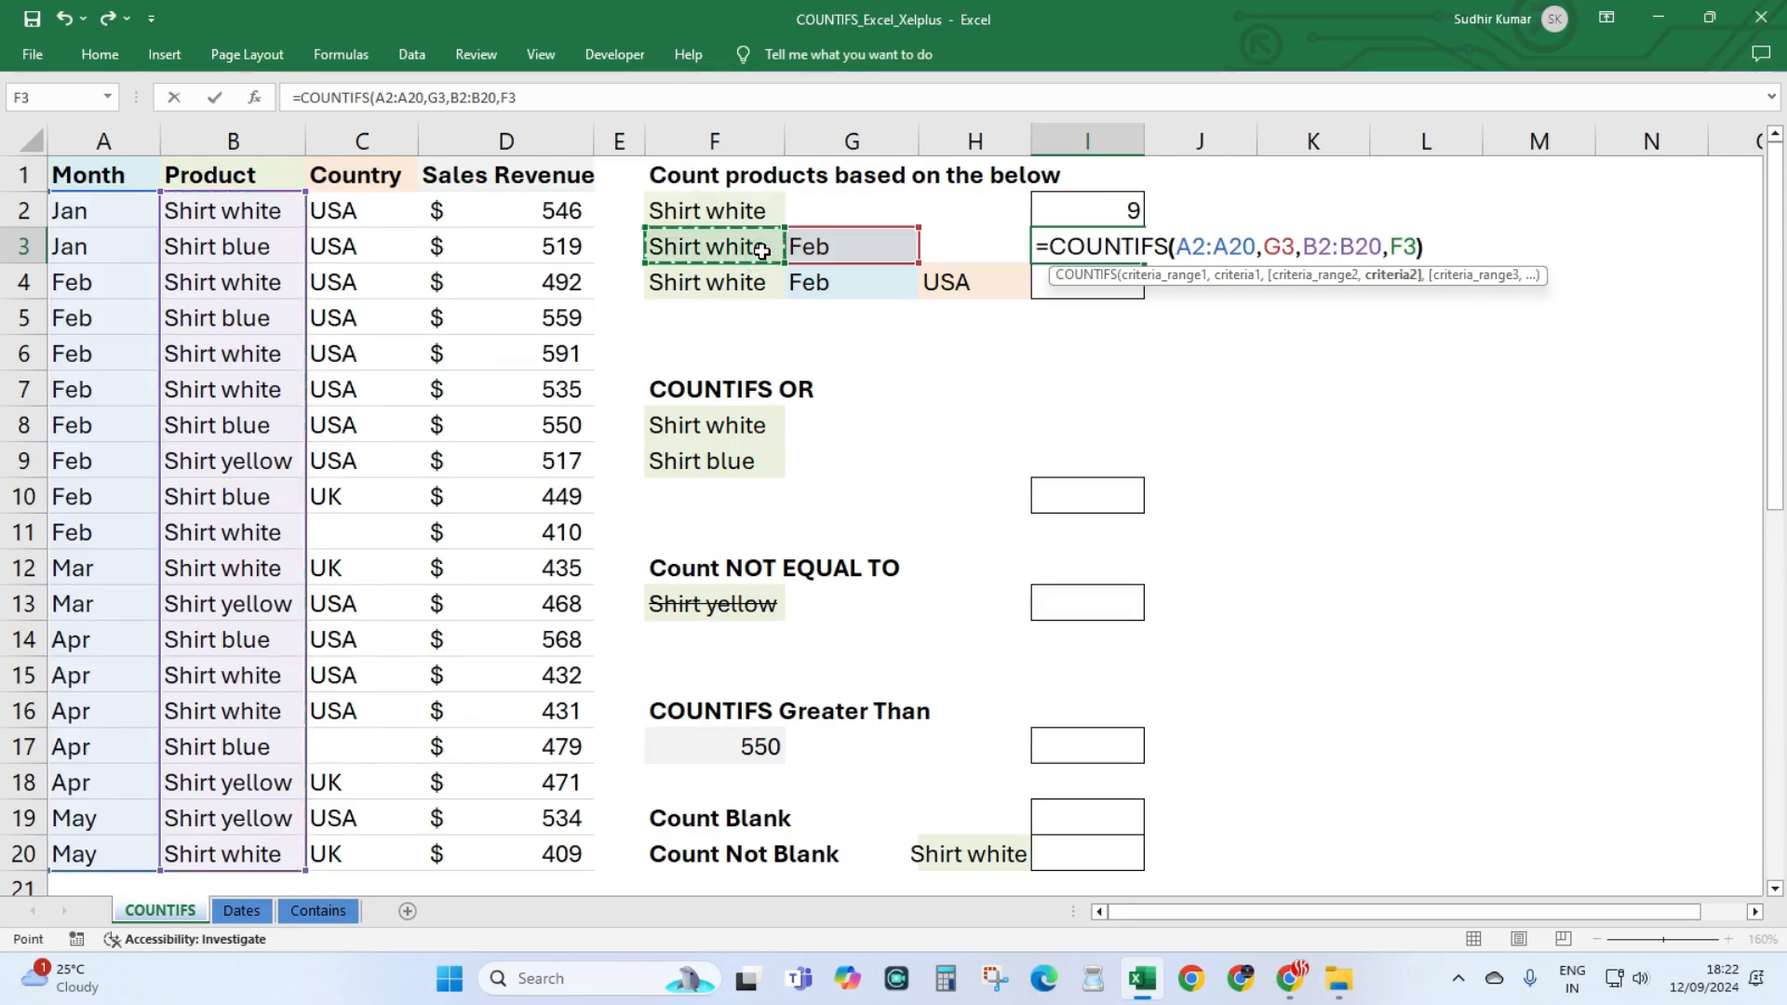
pyautogui.press('Return')
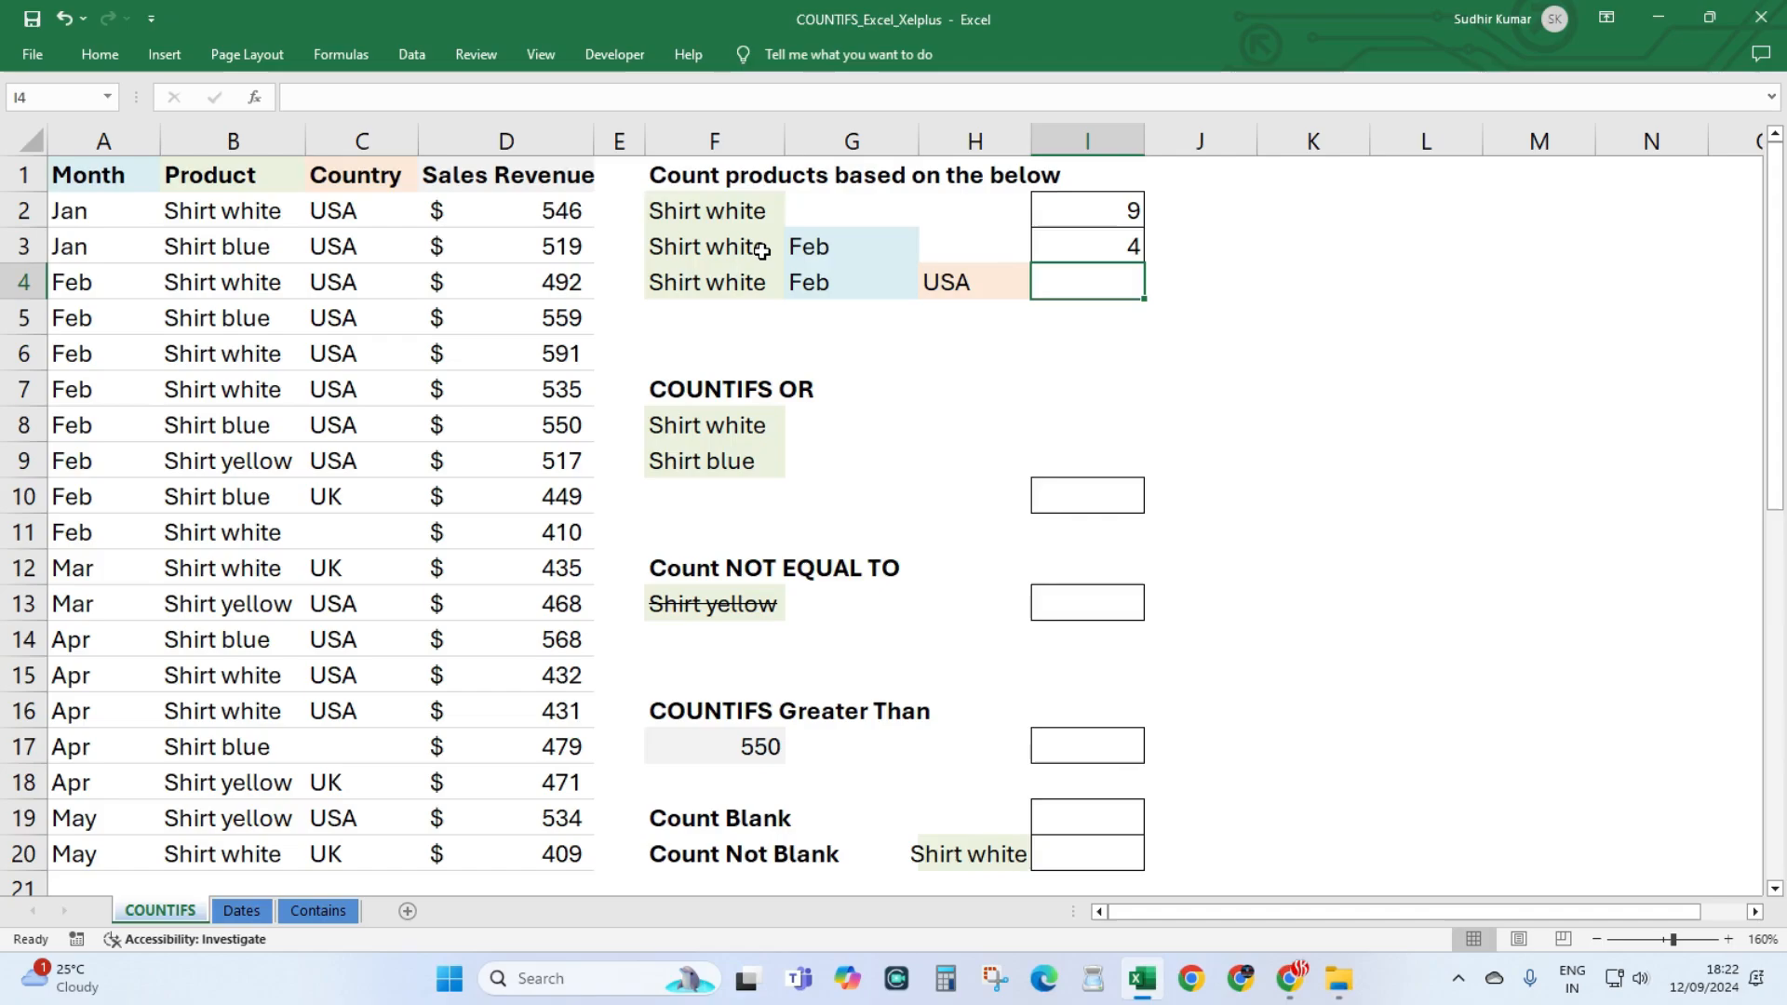
pyautogui.click(828, 247)
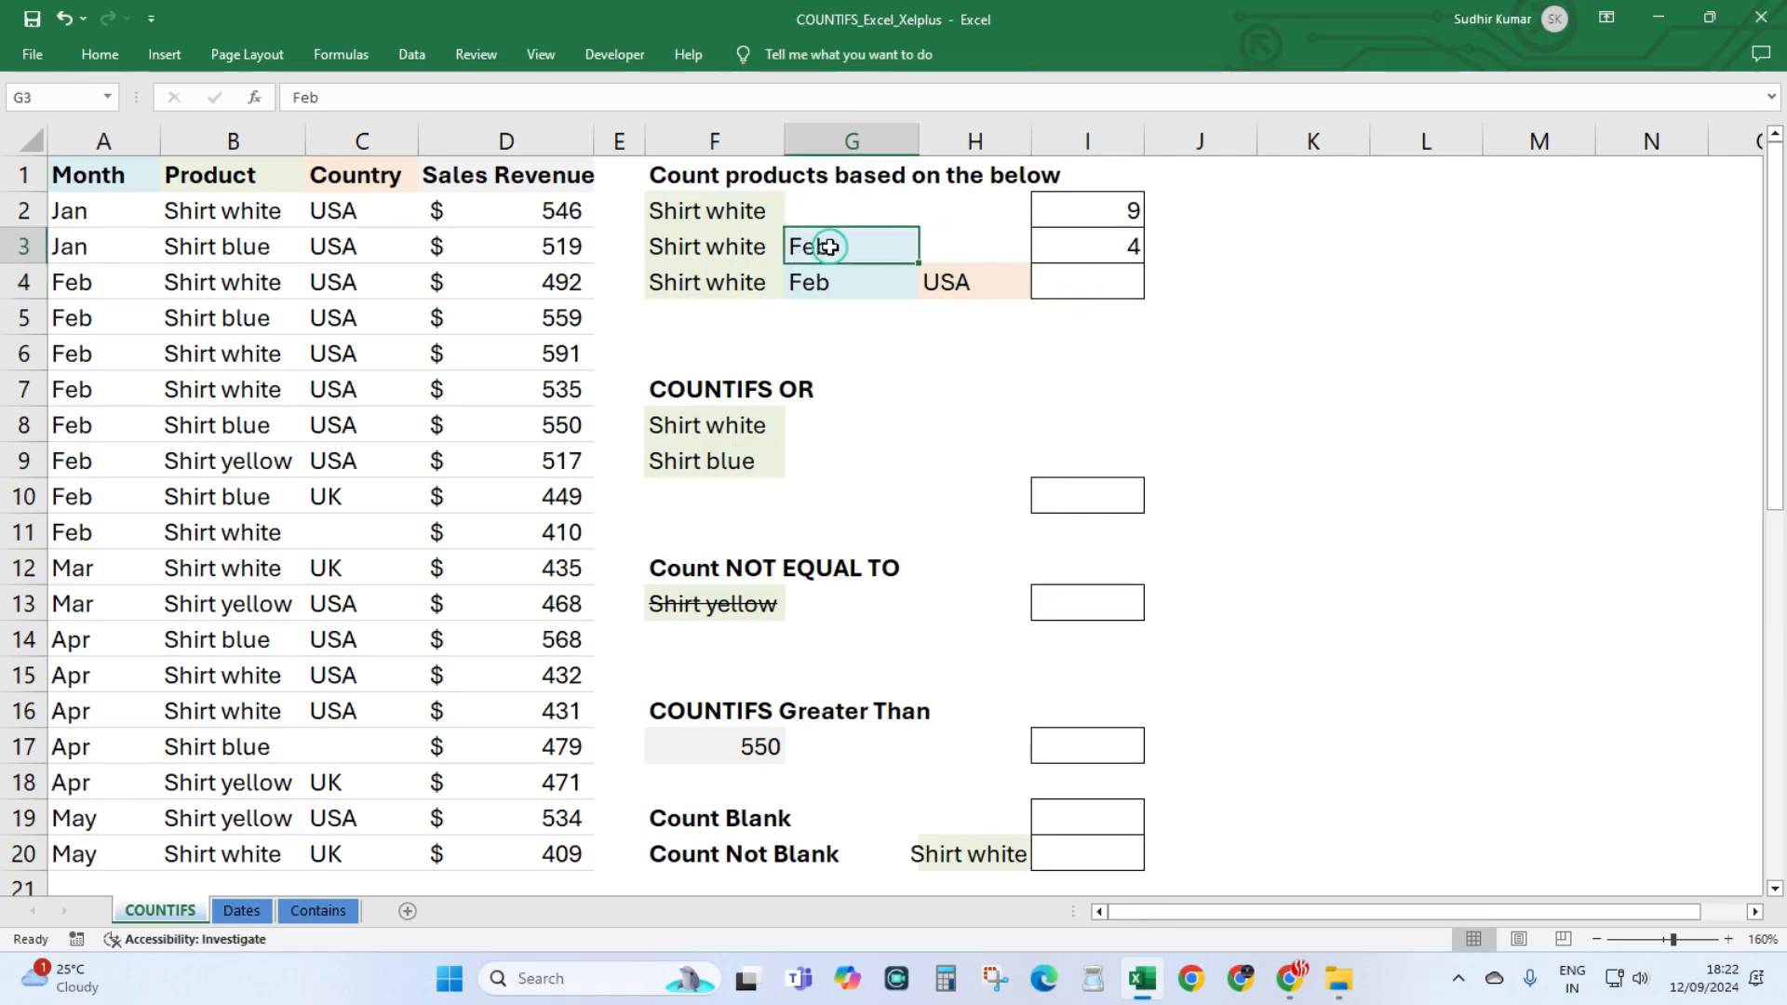
pyautogui.click(725, 252)
pyautogui.click(1087, 283)
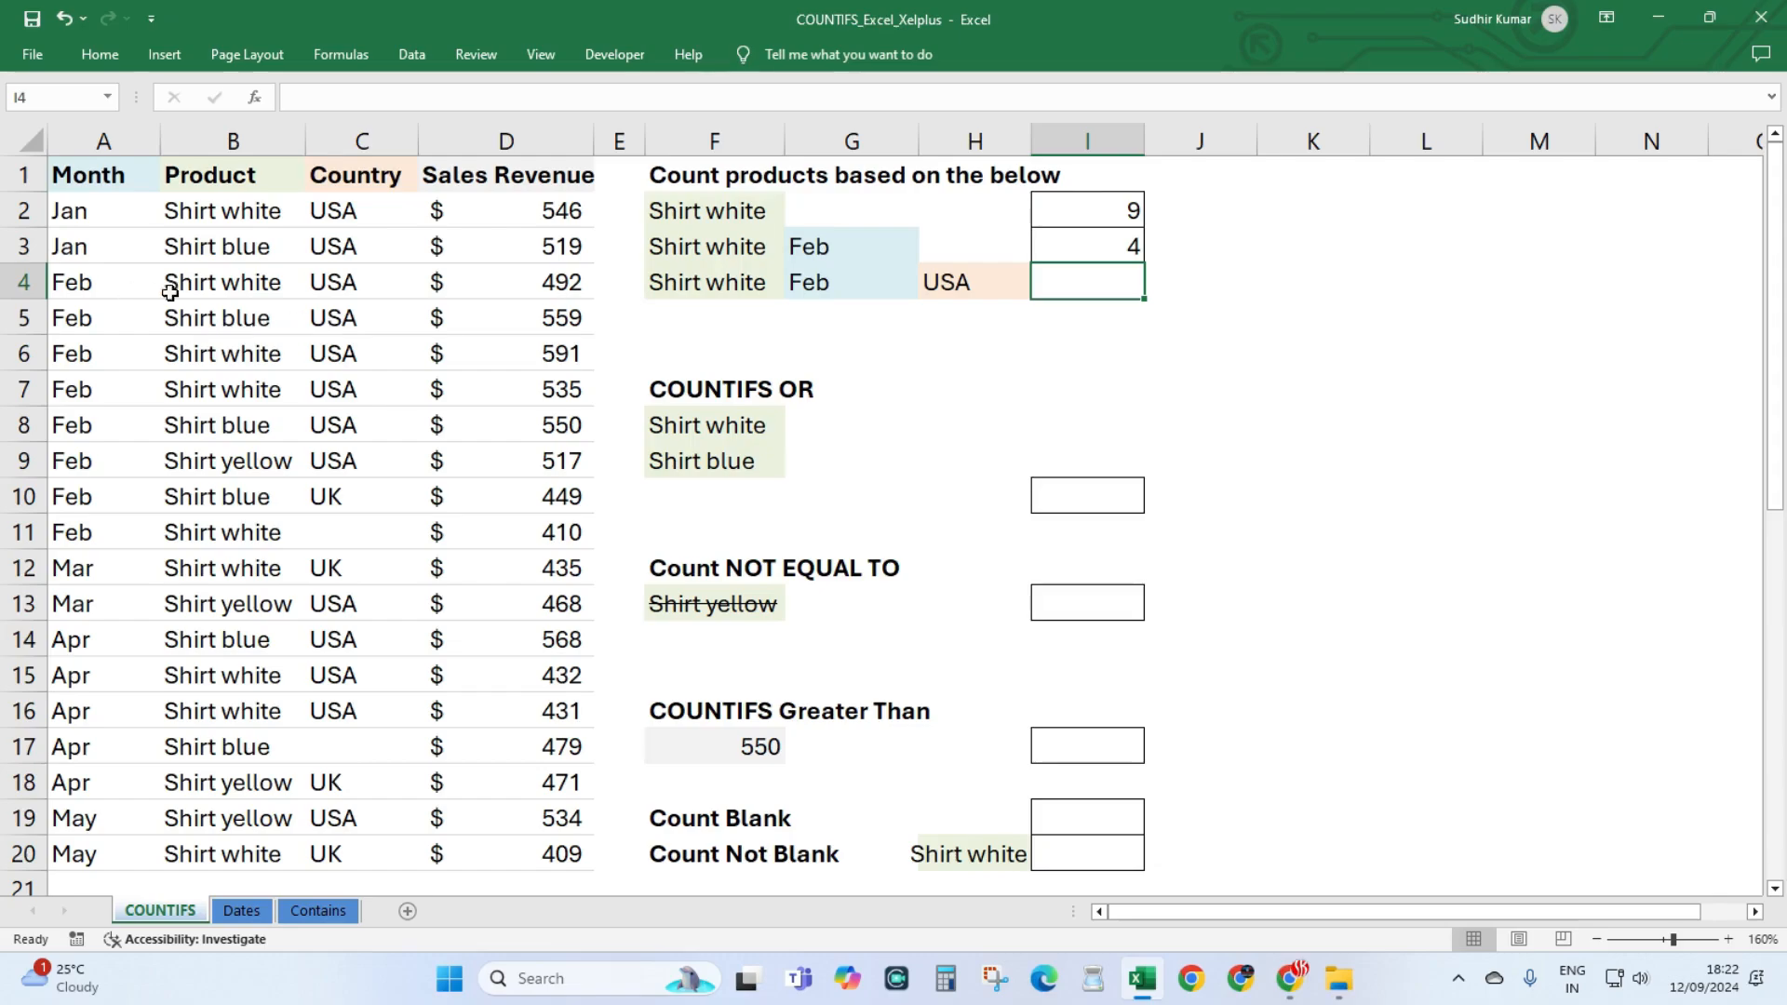
pyautogui.click(959, 287)
pyautogui.click(847, 277)
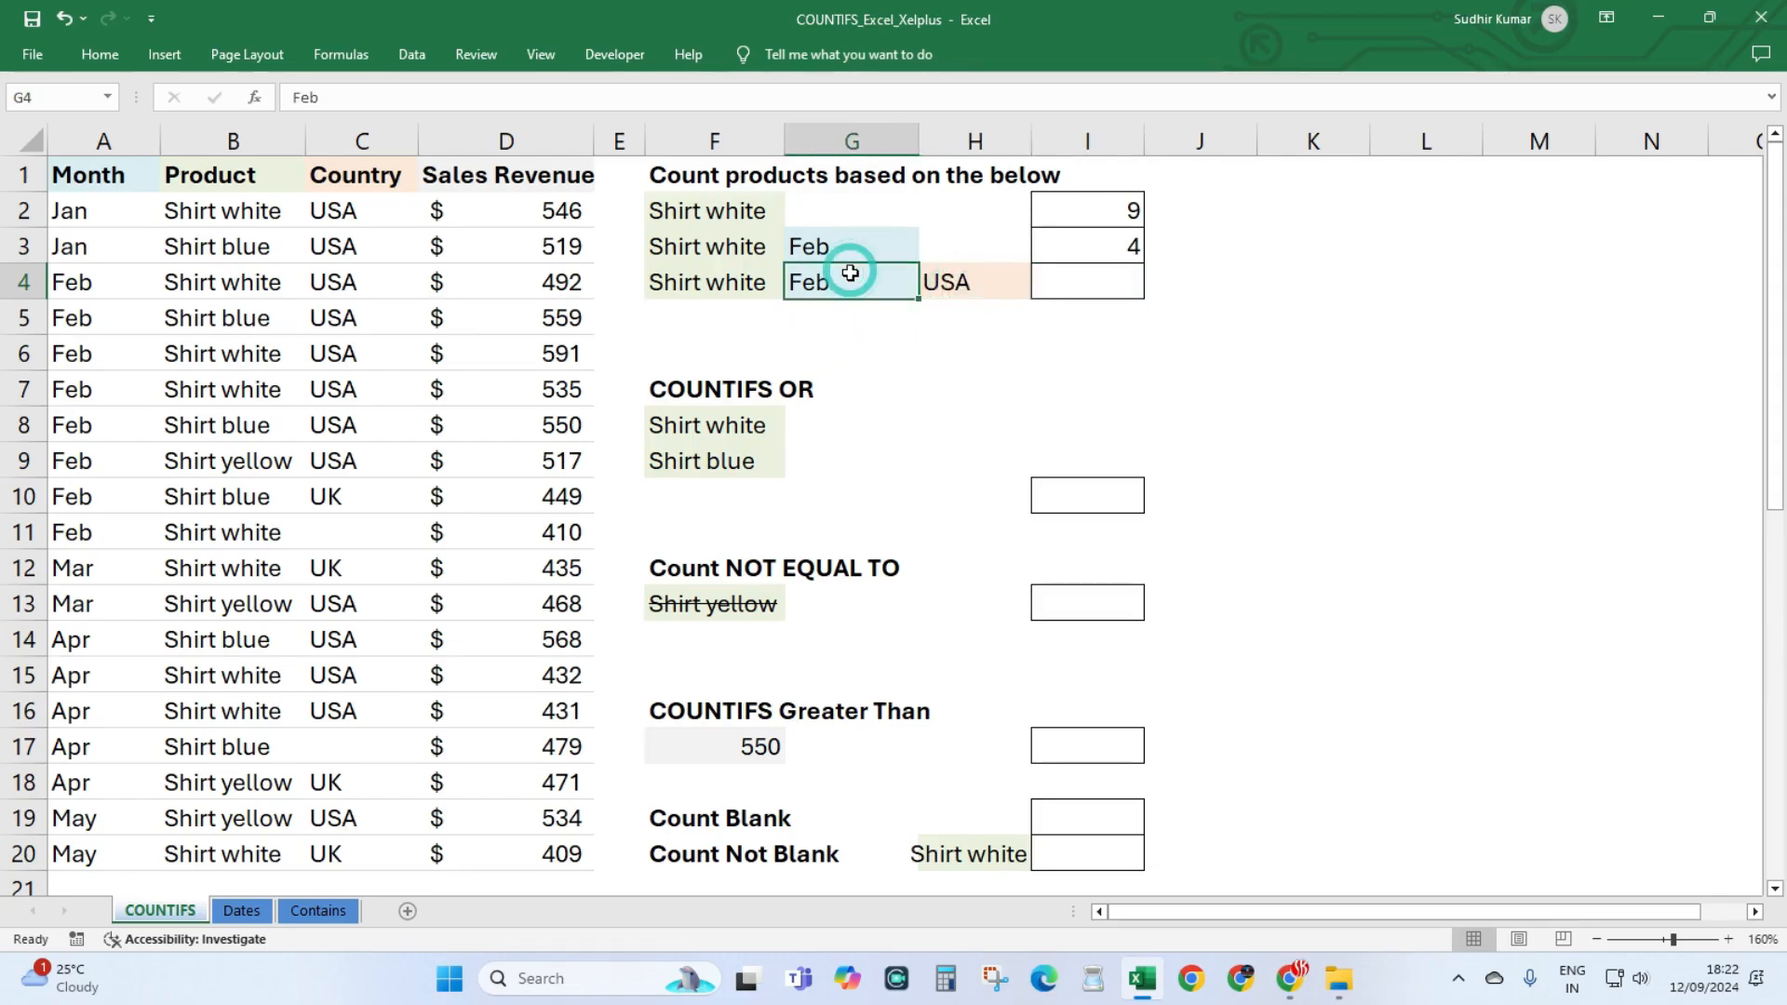
pyautogui.click(724, 279)
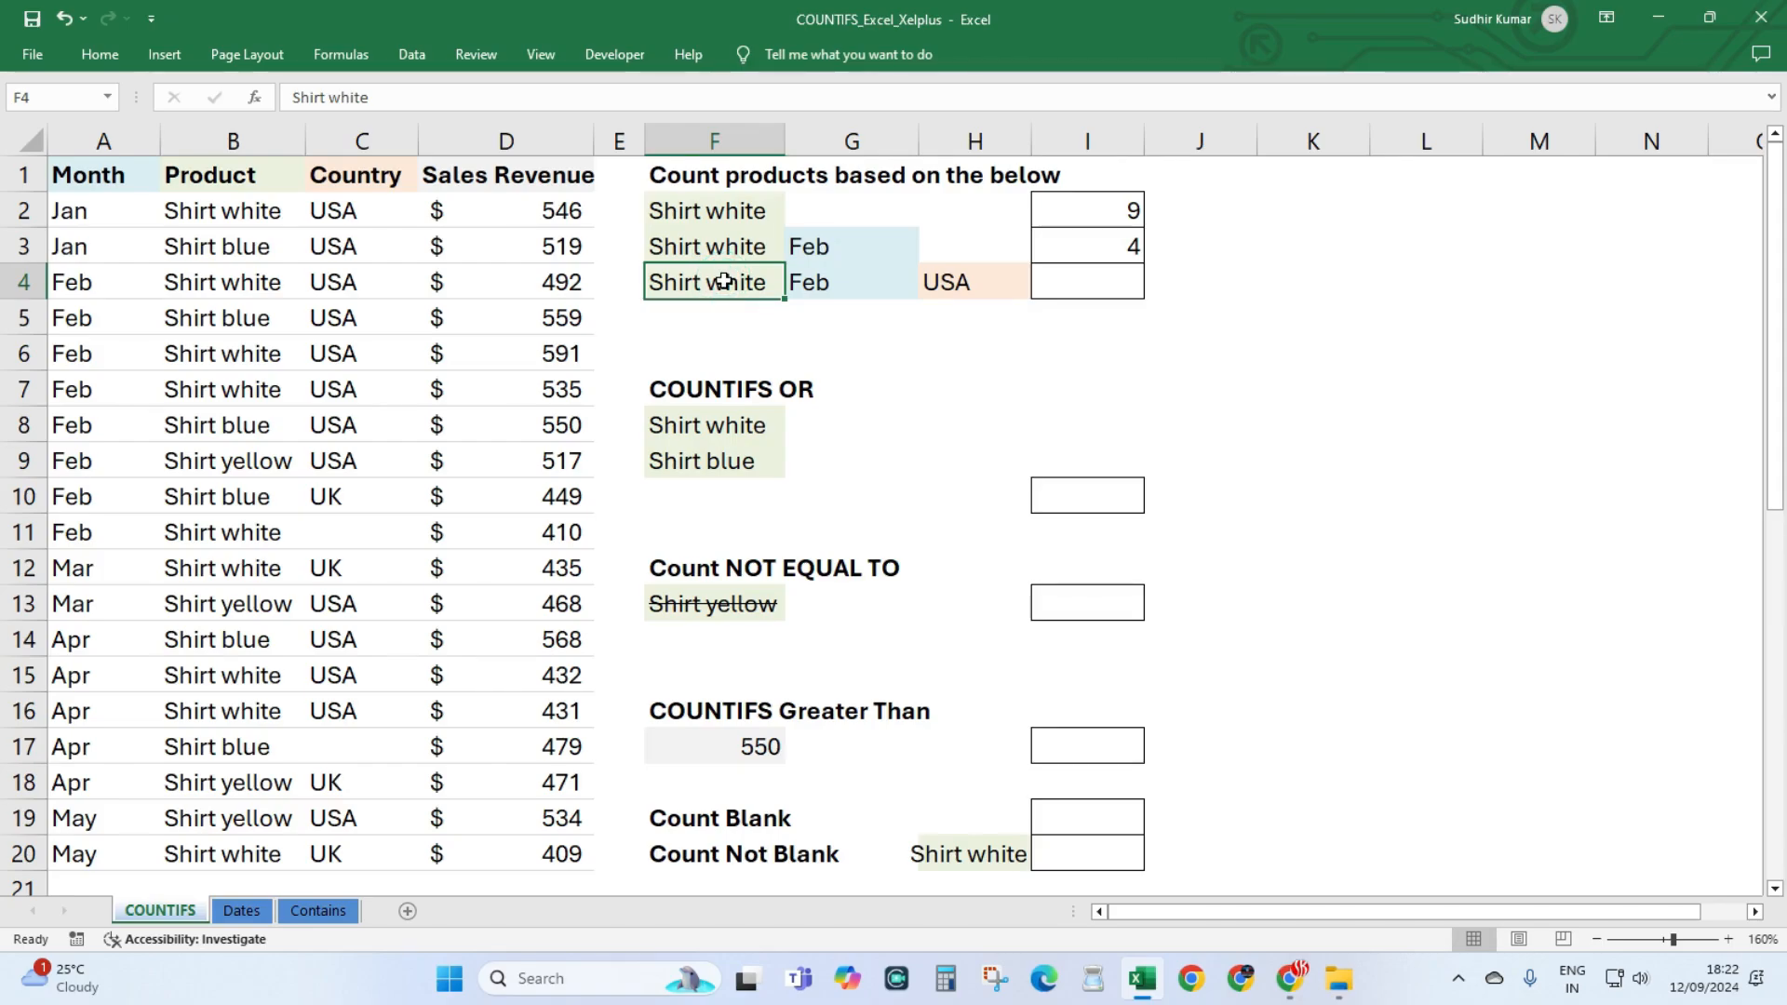
# Start a COUNTIFS formula in I4 with month range A2:A20 and the Feb criterion in G4.
pyautogui.click(1111, 270)
pyautogui.write('=counri')
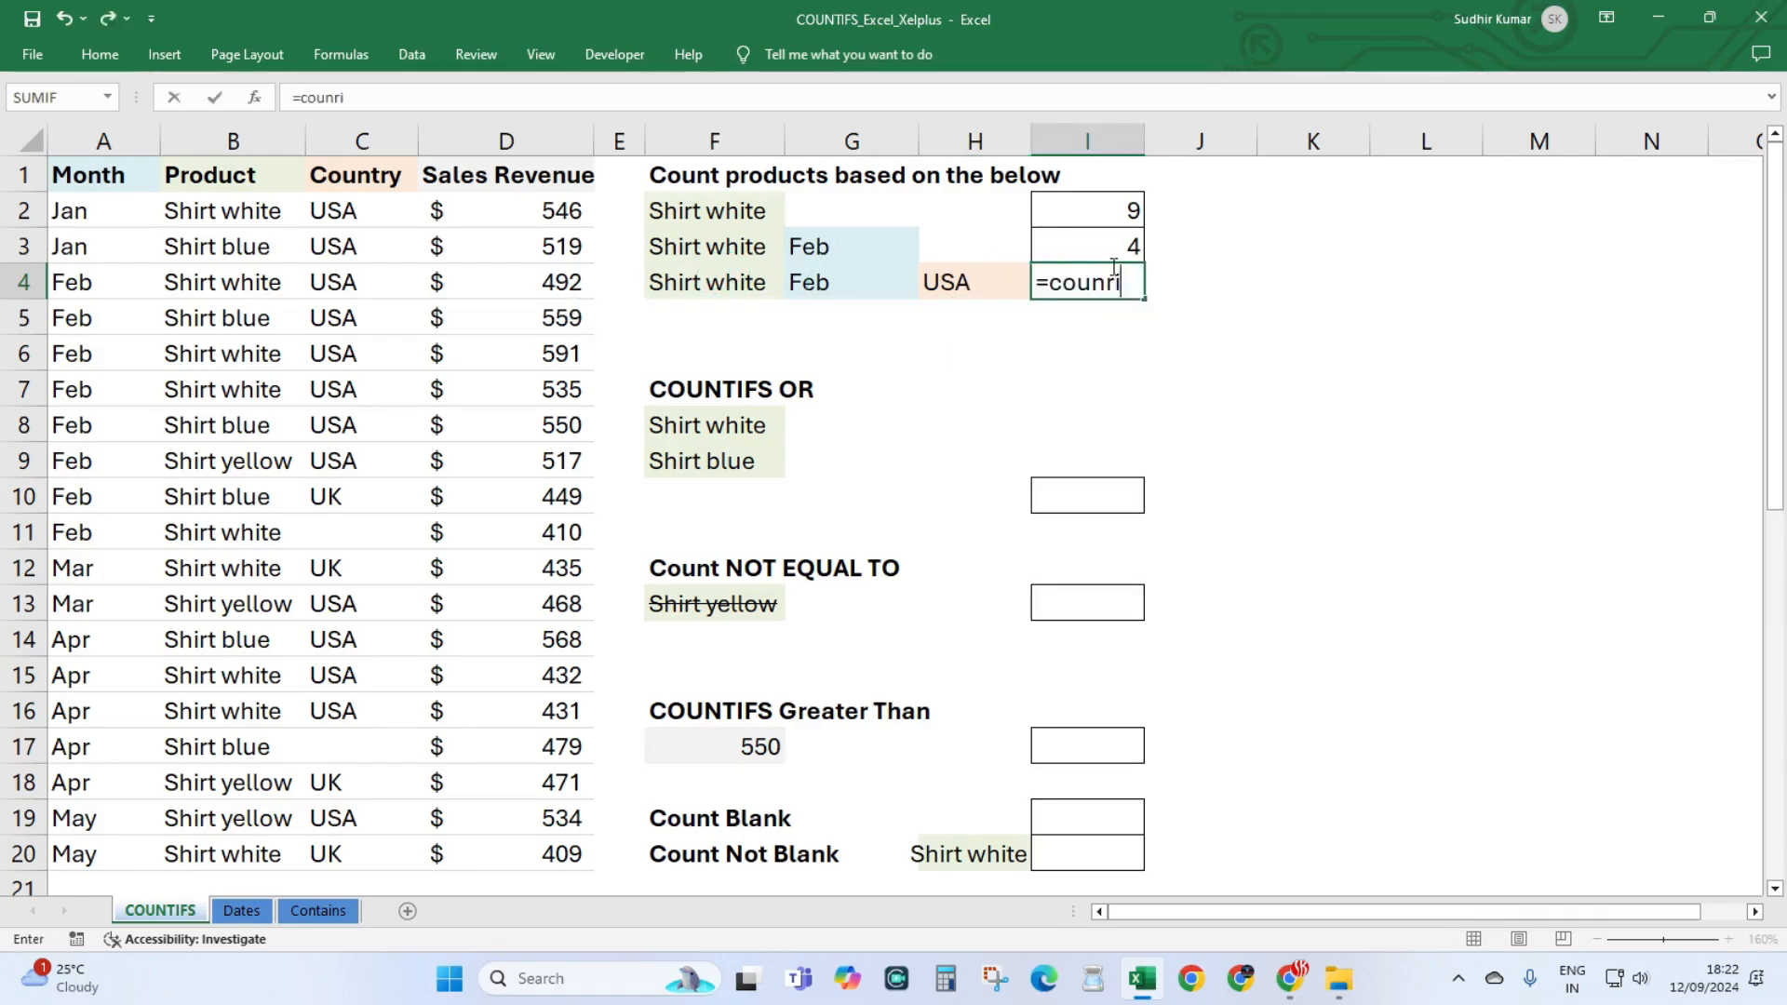
pyautogui.press('BackSpace')
pyautogui.press('Down')
pyautogui.press('Down')
pyautogui.press('Down')
pyautogui.press('Down')
pyautogui.press('Tab')
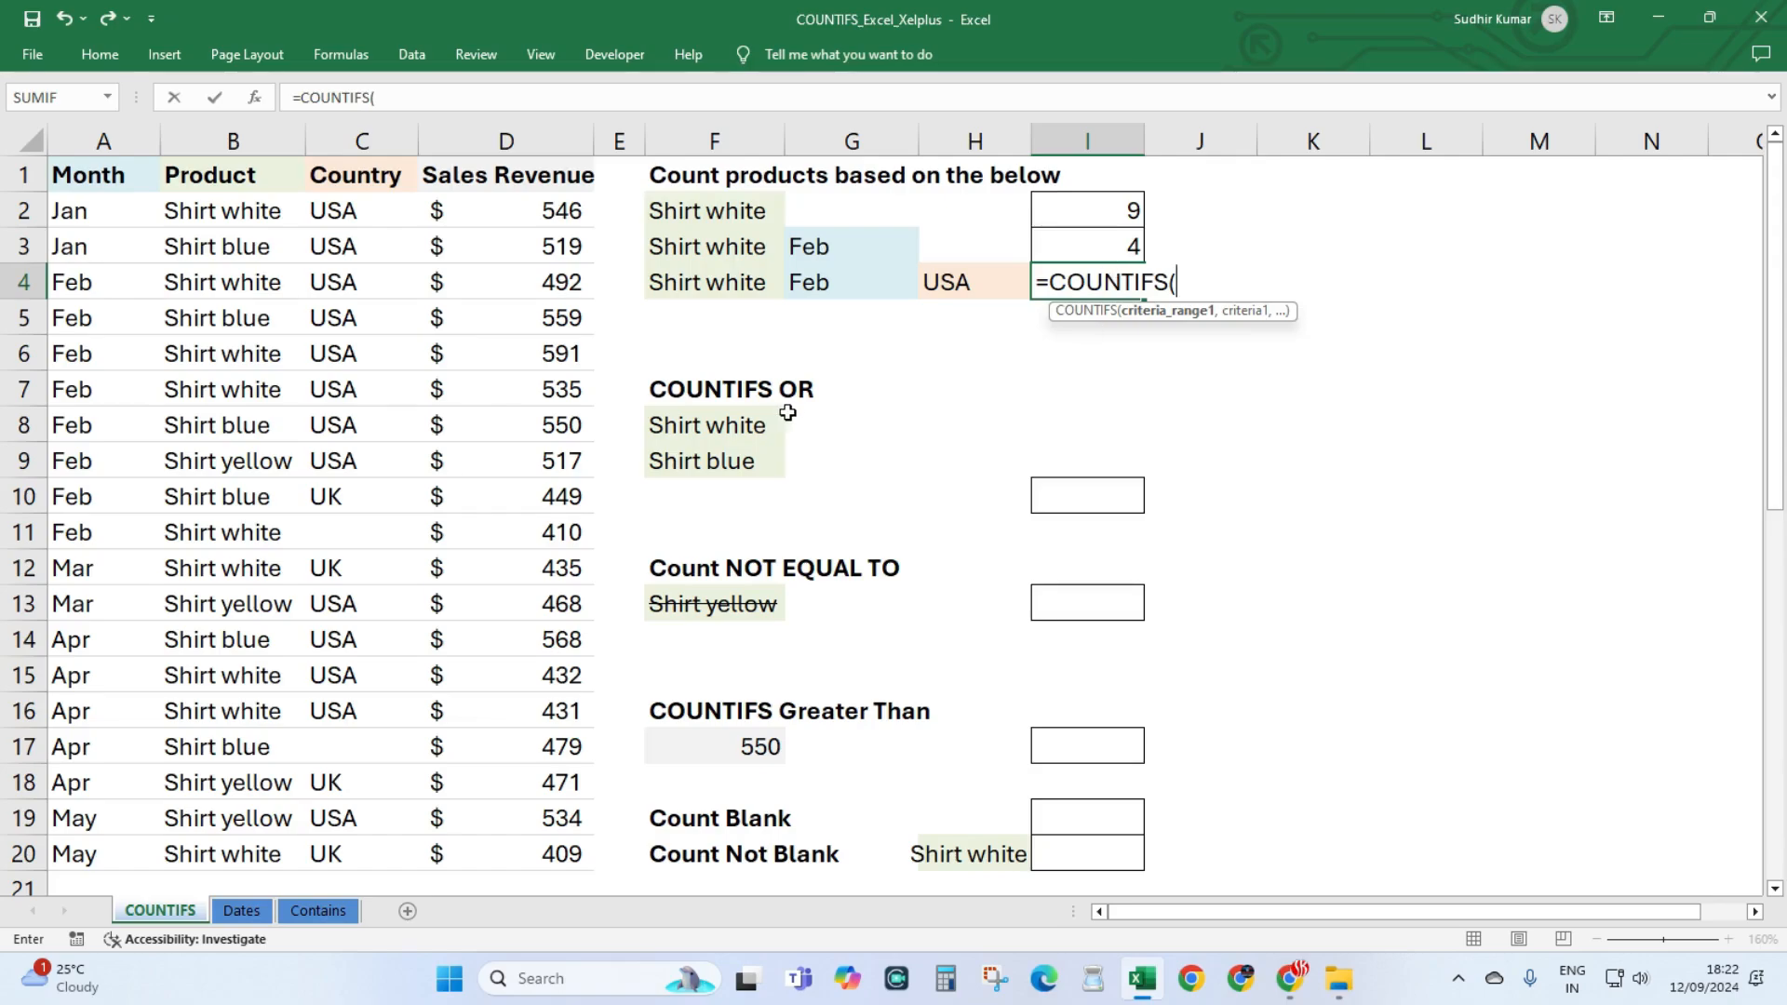
pyautogui.click(97, 215)
pyautogui.hotkey('ctrl', 'shift', 'Down')
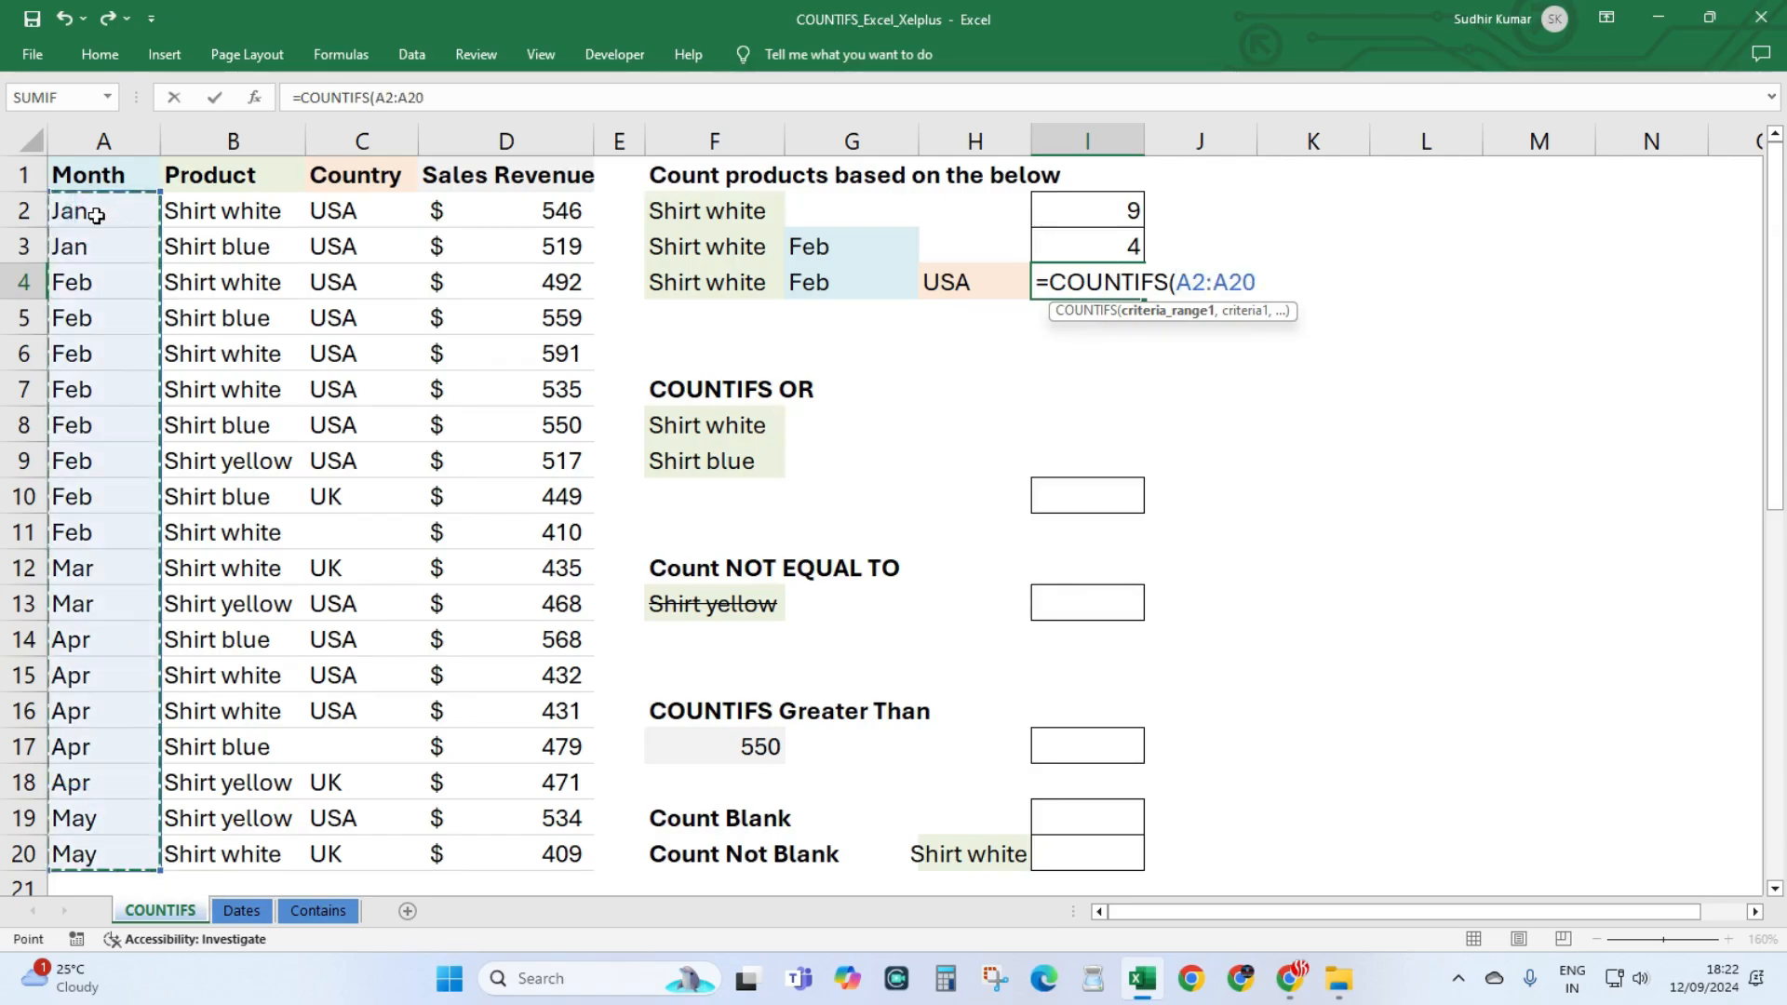
pyautogui.write(',')
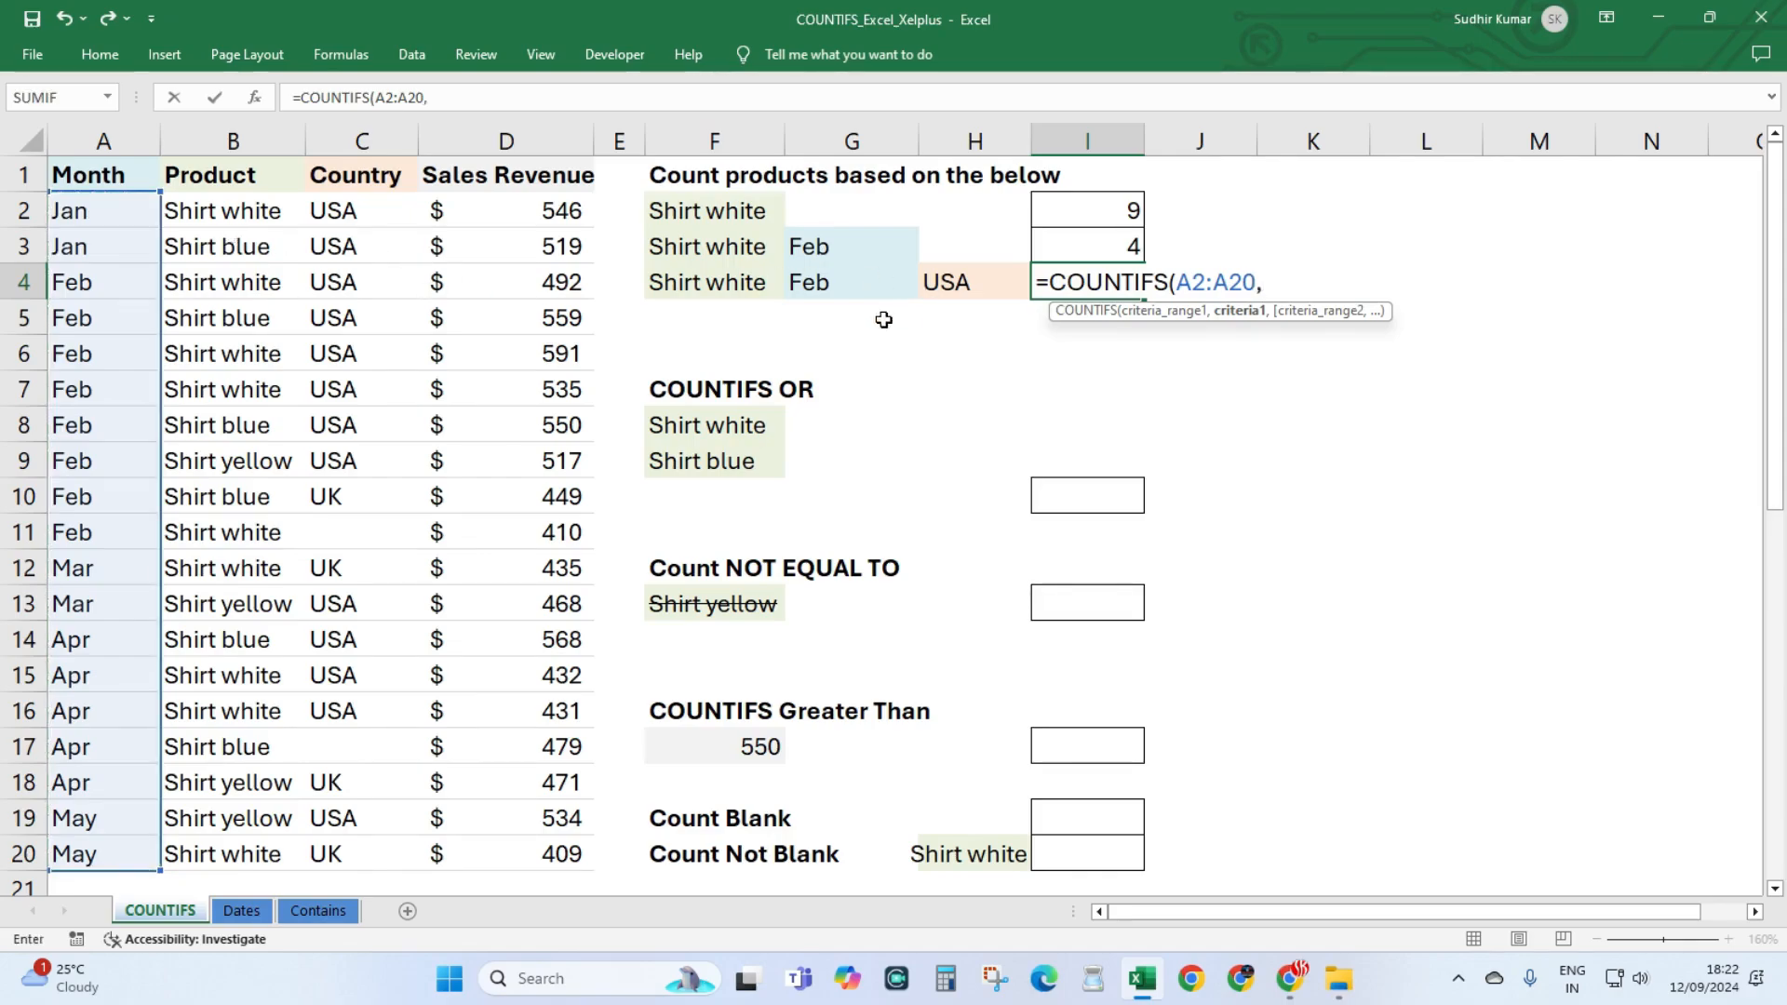
pyautogui.click(823, 282)
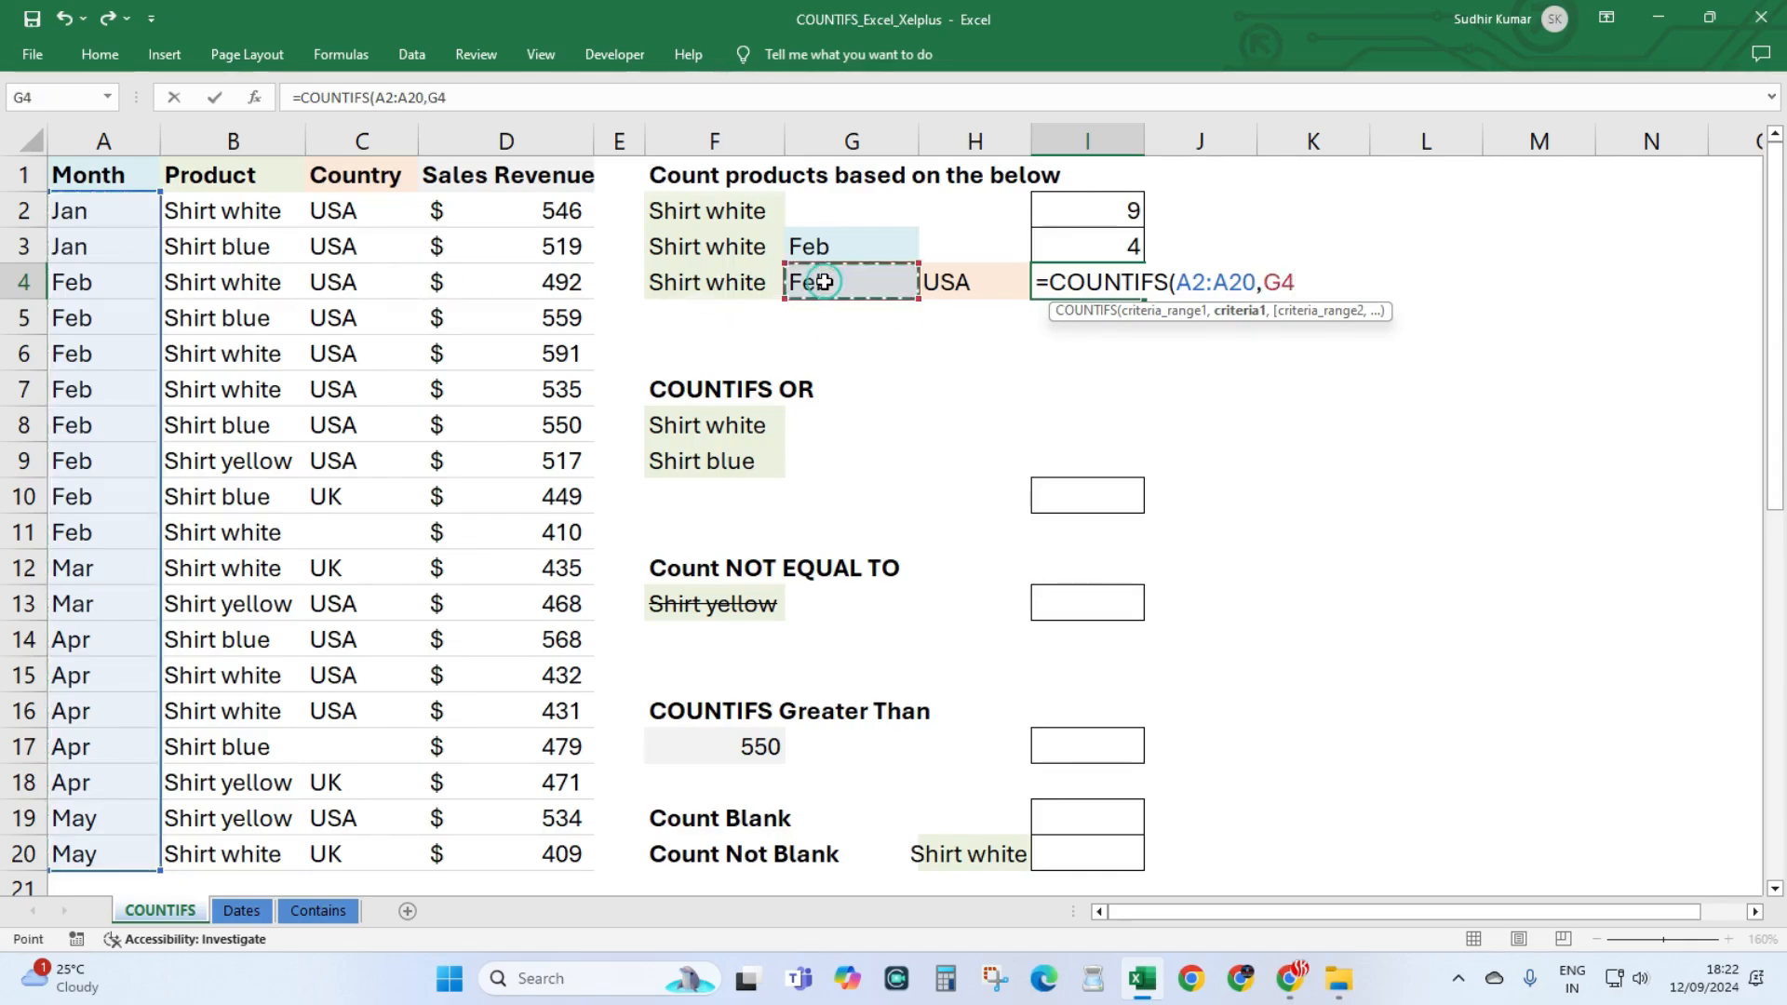
pyautogui.write(',')
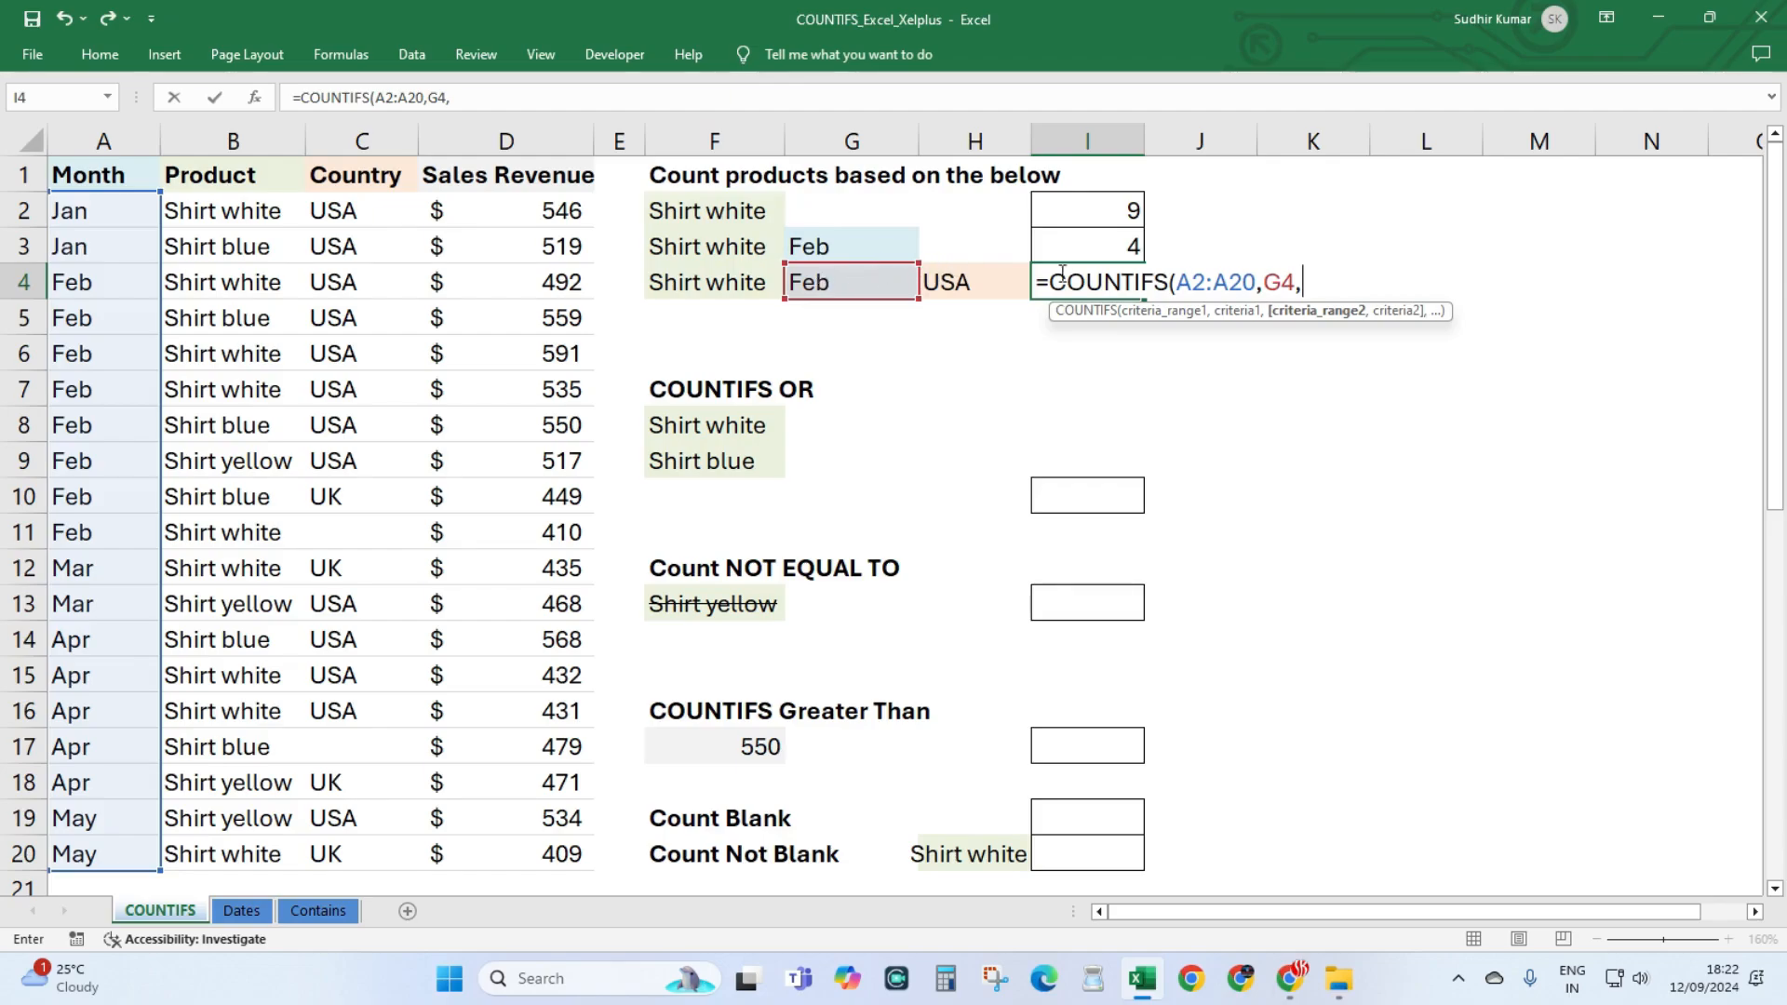
# Add product range B2:B20 and the white shirt criterion in F4 to the I4 formula.
pyautogui.click(223, 219)
pyautogui.hotkey('ctrl', 'shift', 'Down')
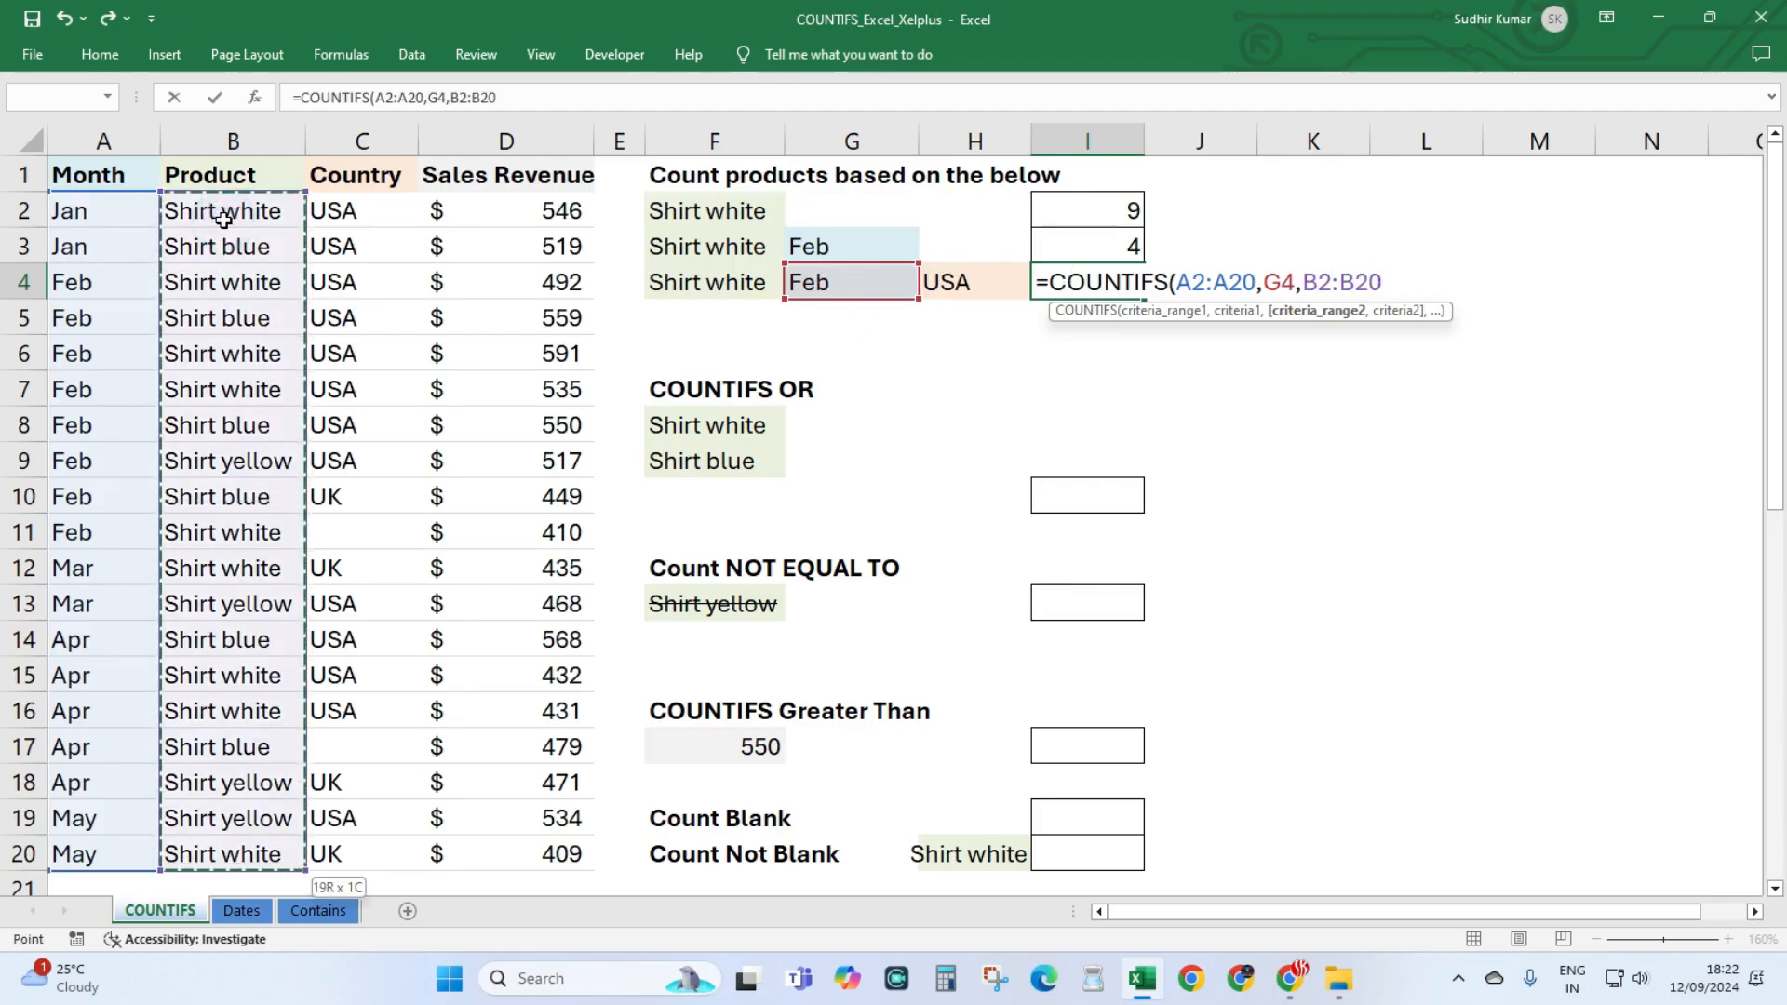
pyautogui.write(',')
pyautogui.click(705, 285)
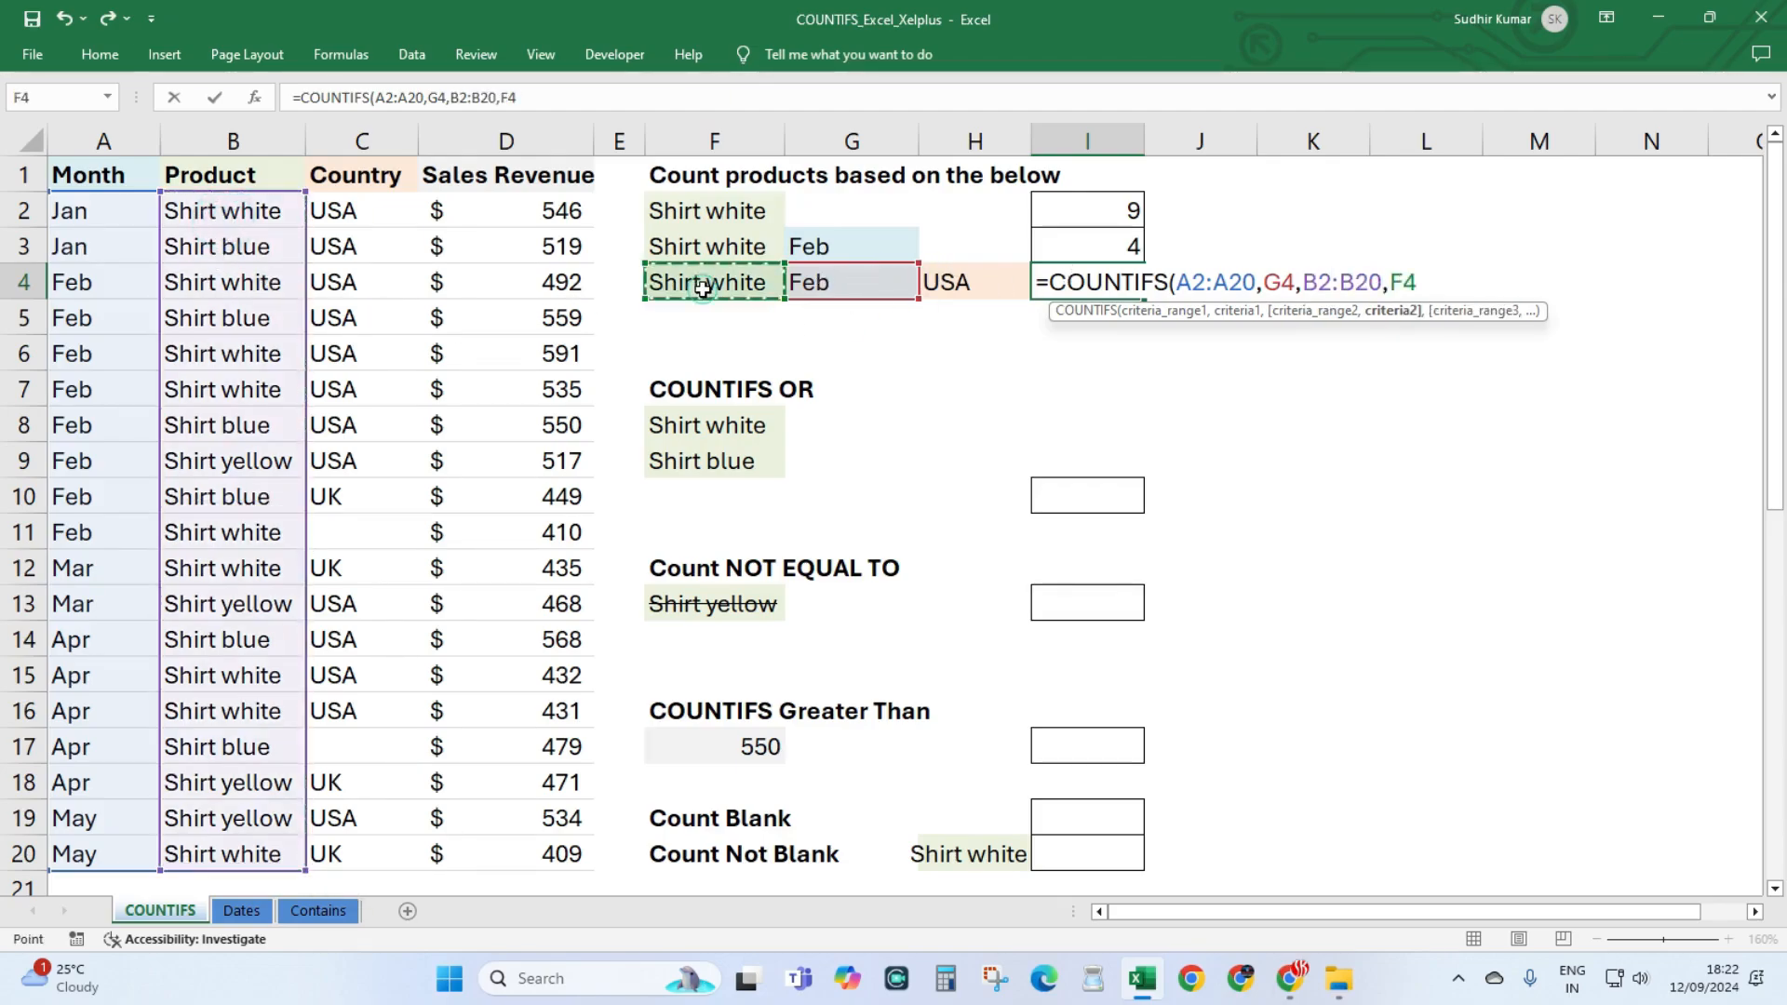
pyautogui.write(',')
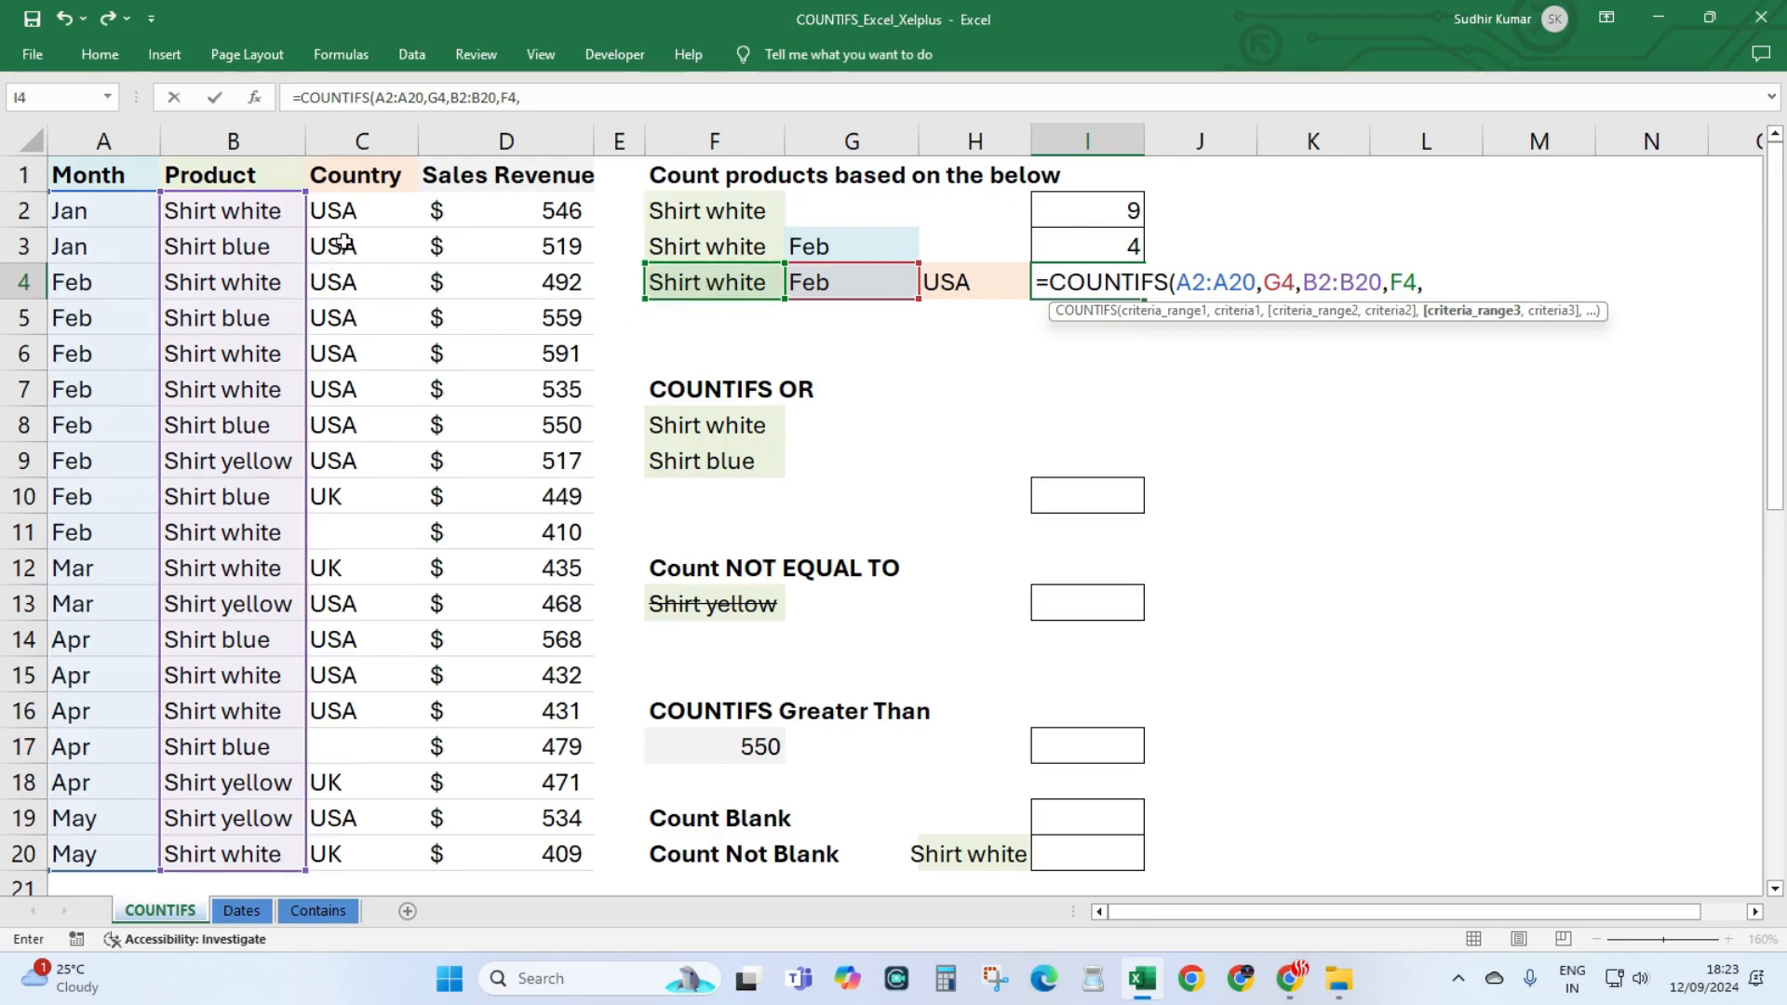
# Complete the I4 formula with country range C2:C20 and the USA criterion in H4.
pyautogui.moveTo(358, 210); pyautogui.dragTo(360, 857)
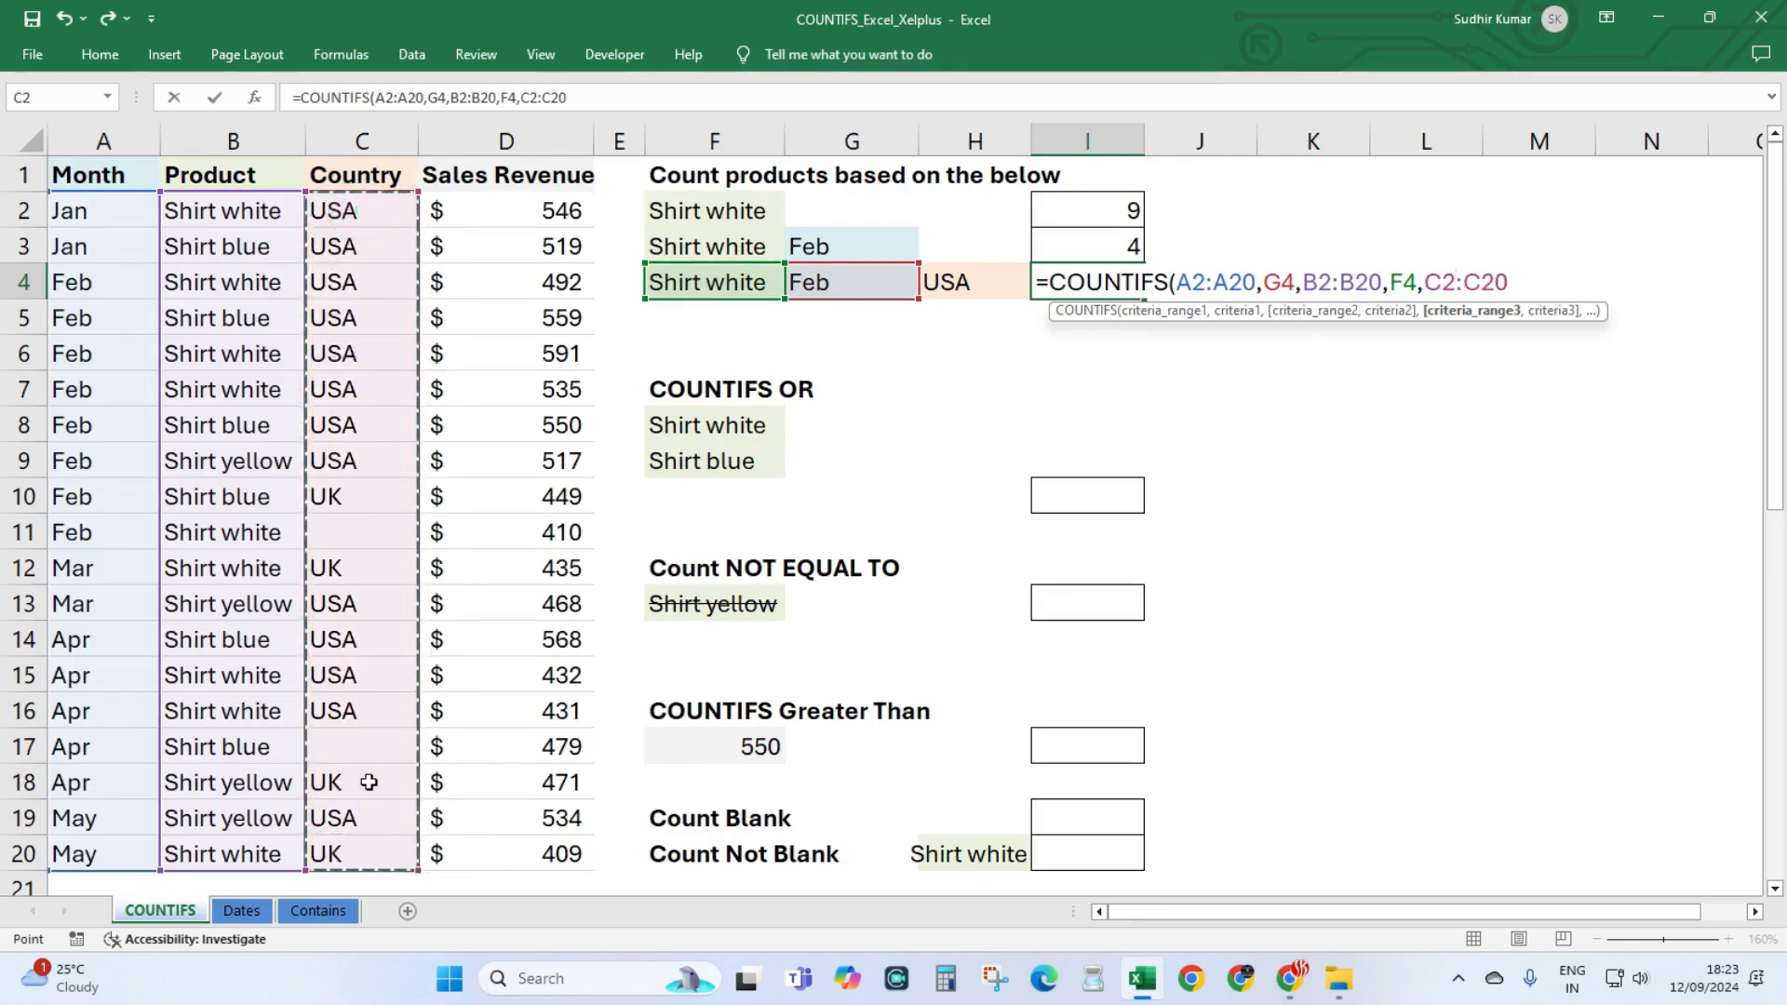
pyautogui.write(',')
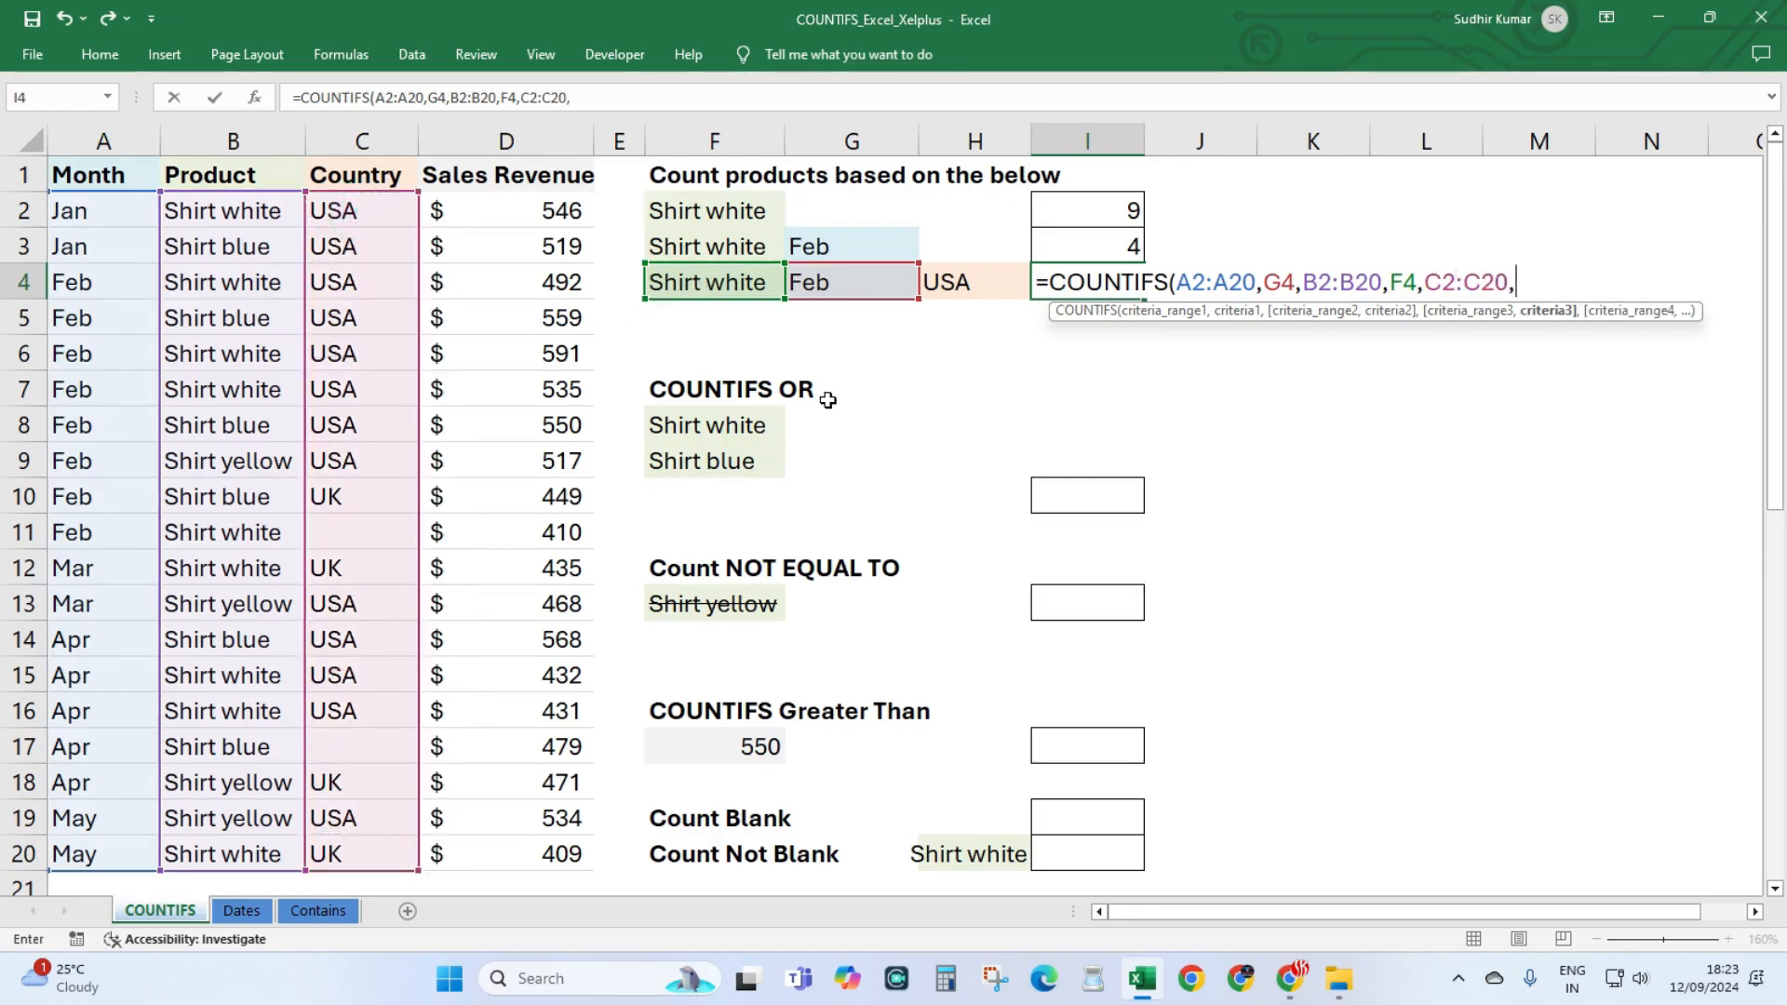
pyautogui.click(940, 280)
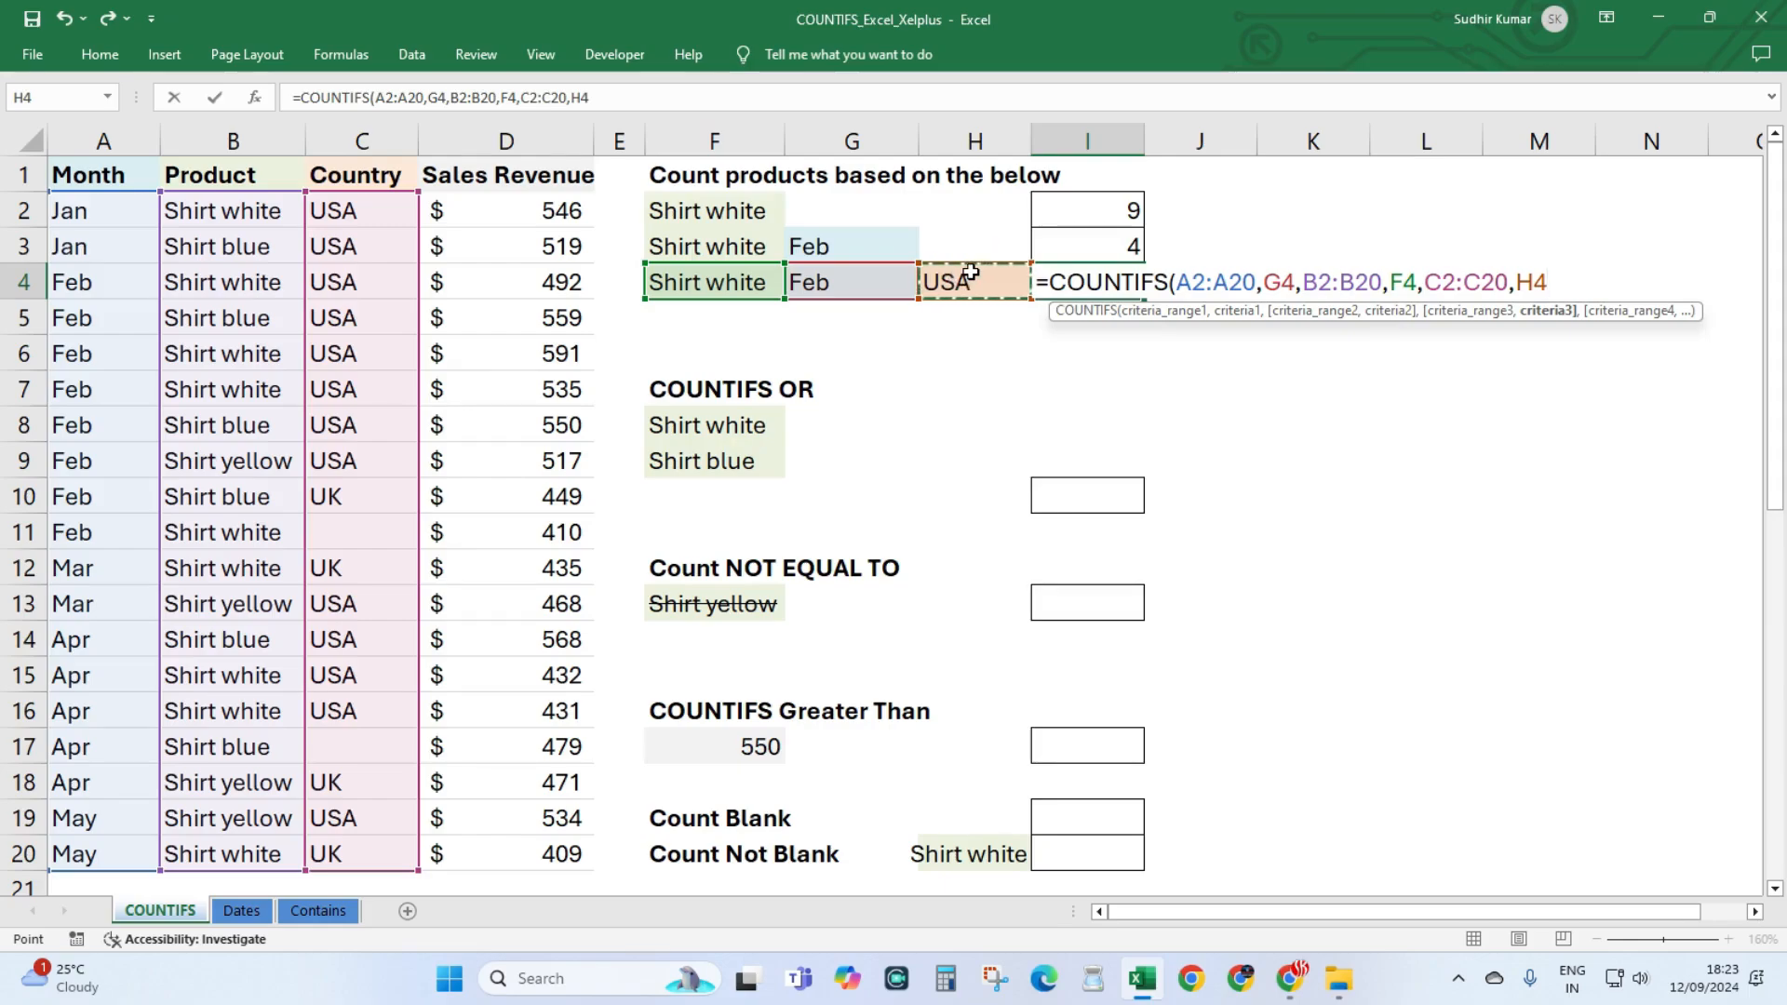
pyautogui.write(')')
pyautogui.press('Return')
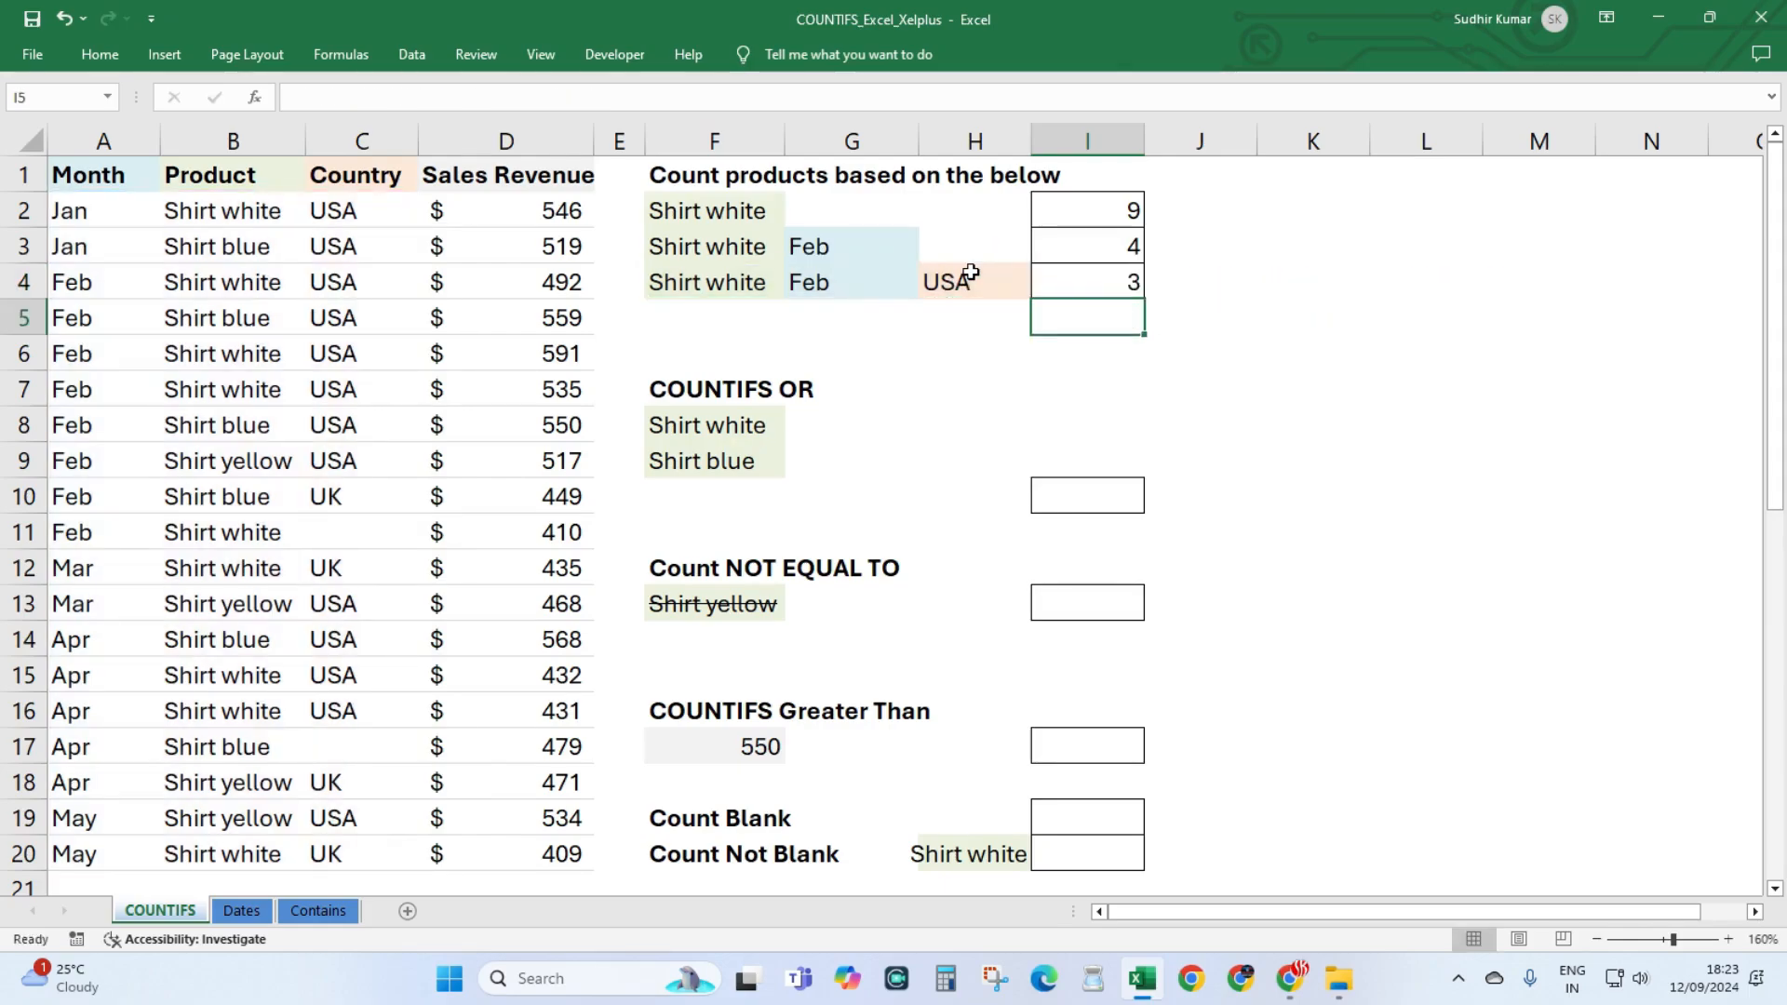
# Examine the row 4 criteria and I4 formula, plus the COUNTIFS OR criteria in F8:F9 and the Product data.
pyautogui.click(971, 273)
pyautogui.click(838, 287)
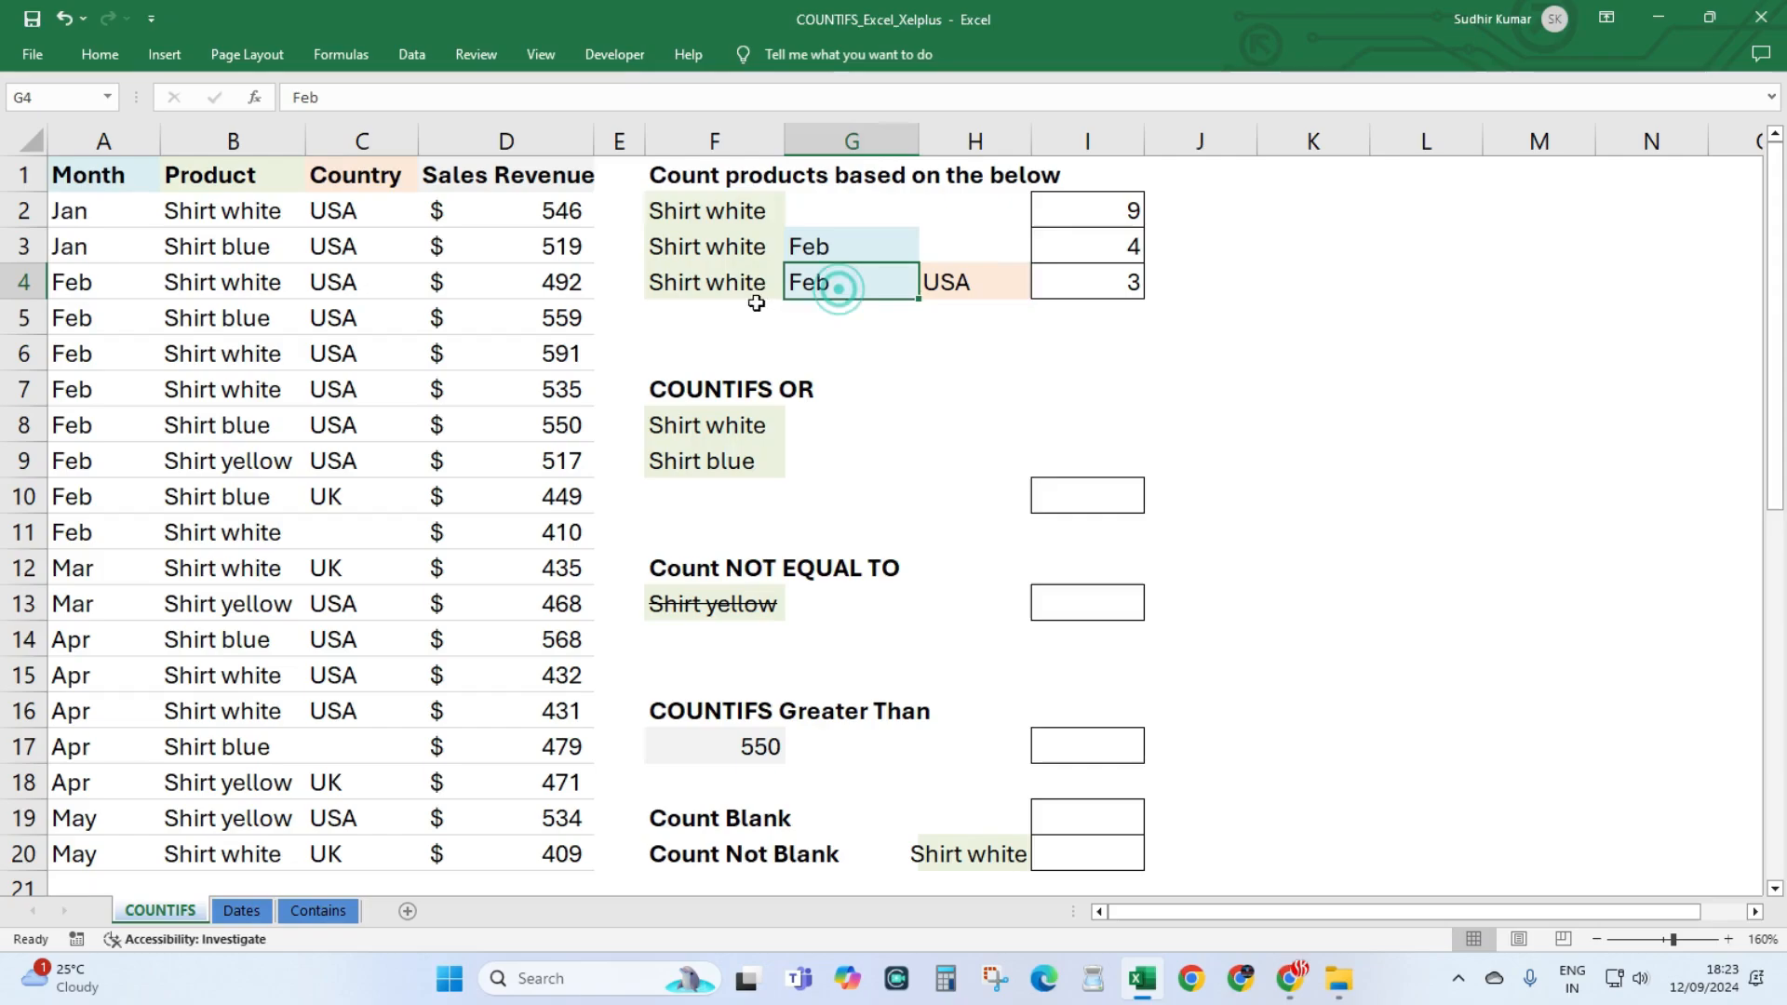
pyautogui.click(729, 285)
pyautogui.click(1075, 271)
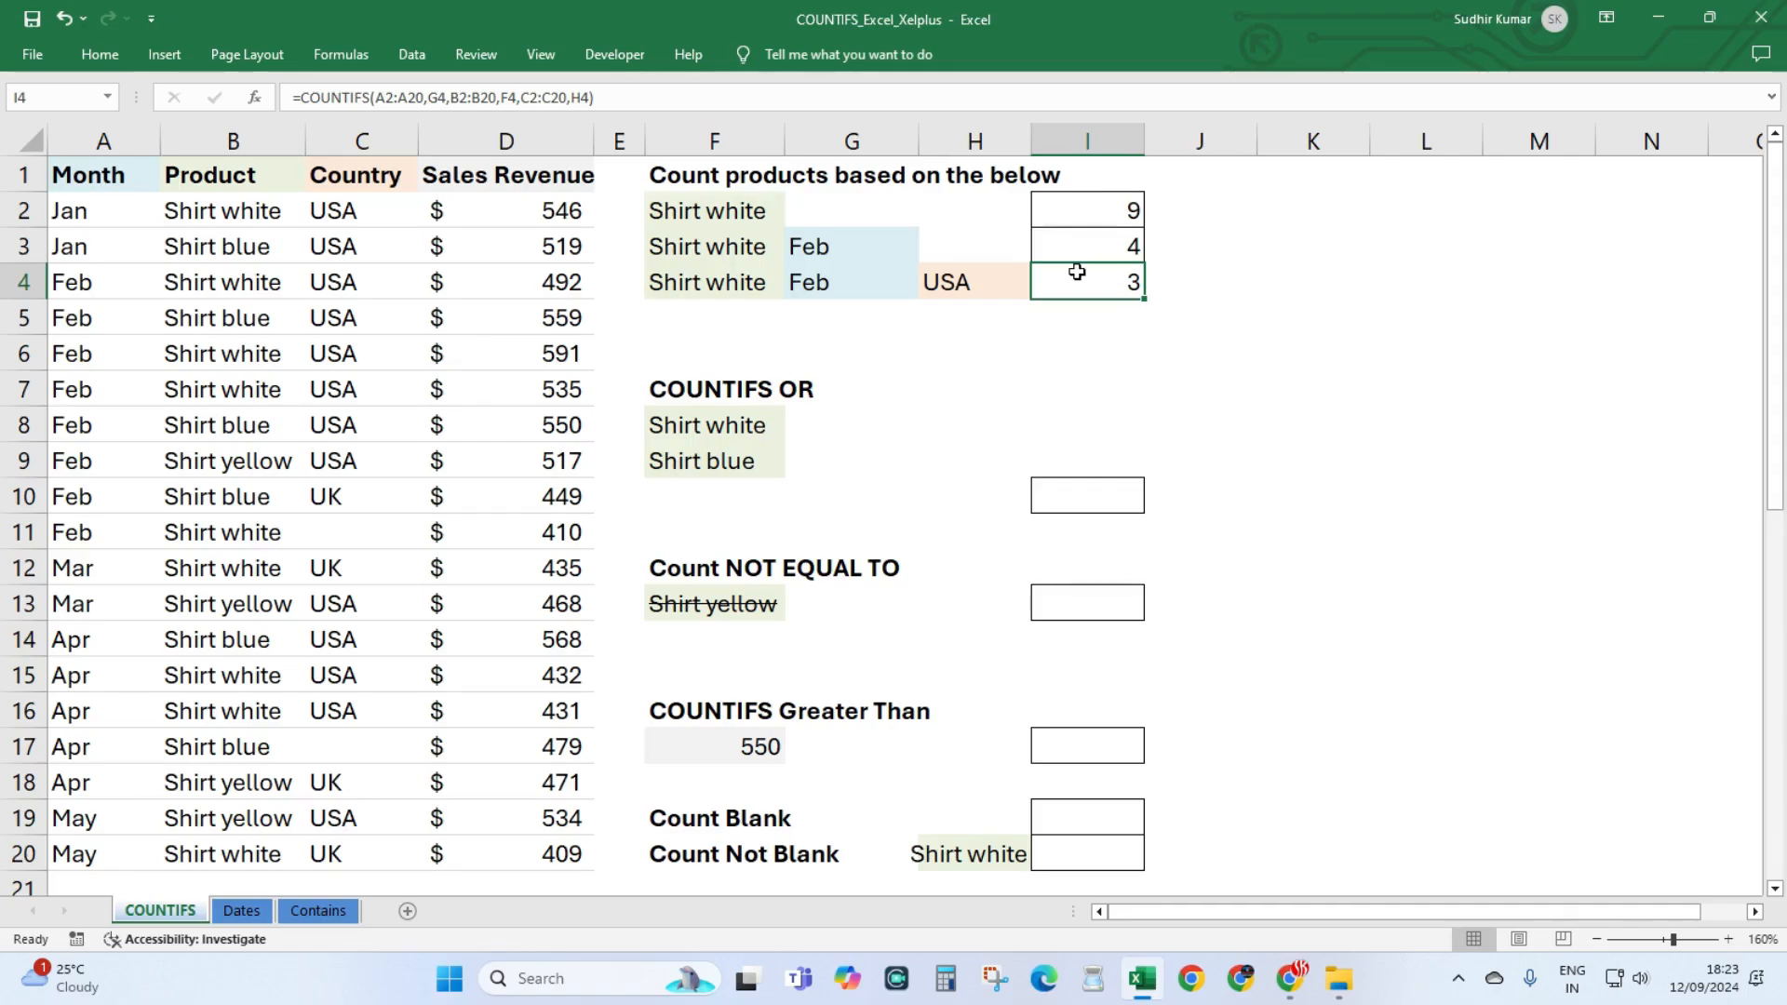
pyautogui.click(662, 433)
pyautogui.click(698, 461)
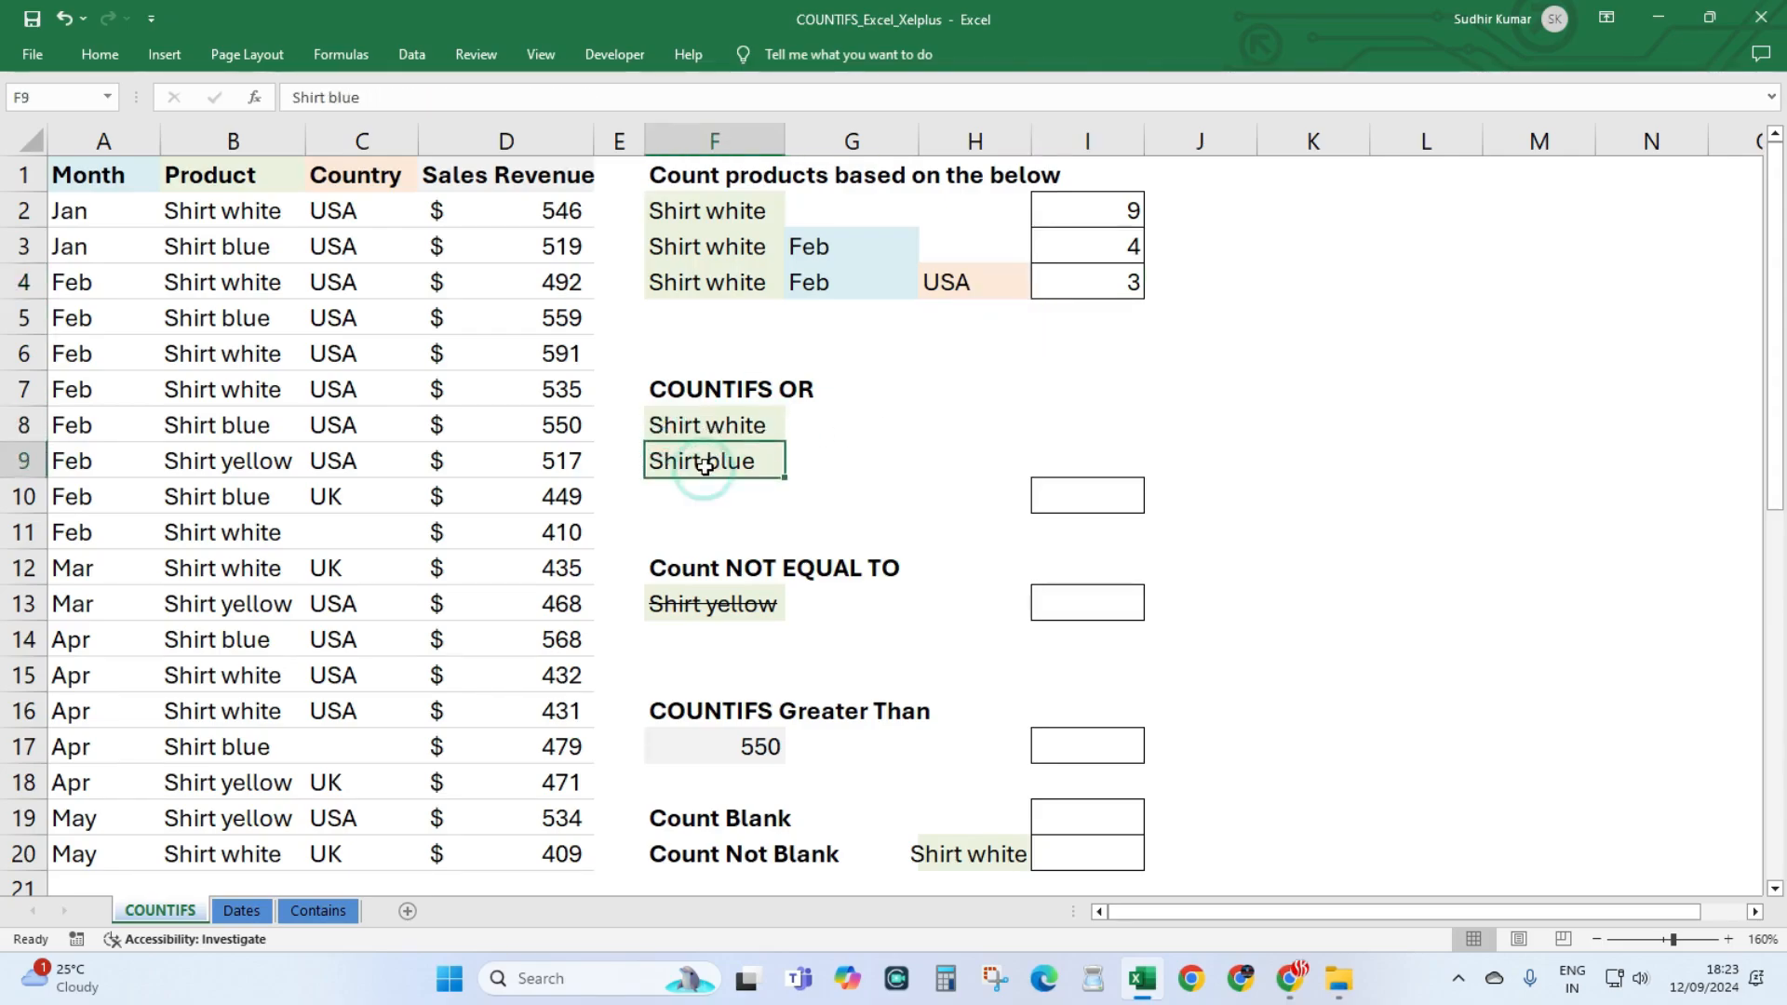
pyautogui.moveTo(684, 429); pyautogui.dragTo(701, 458)
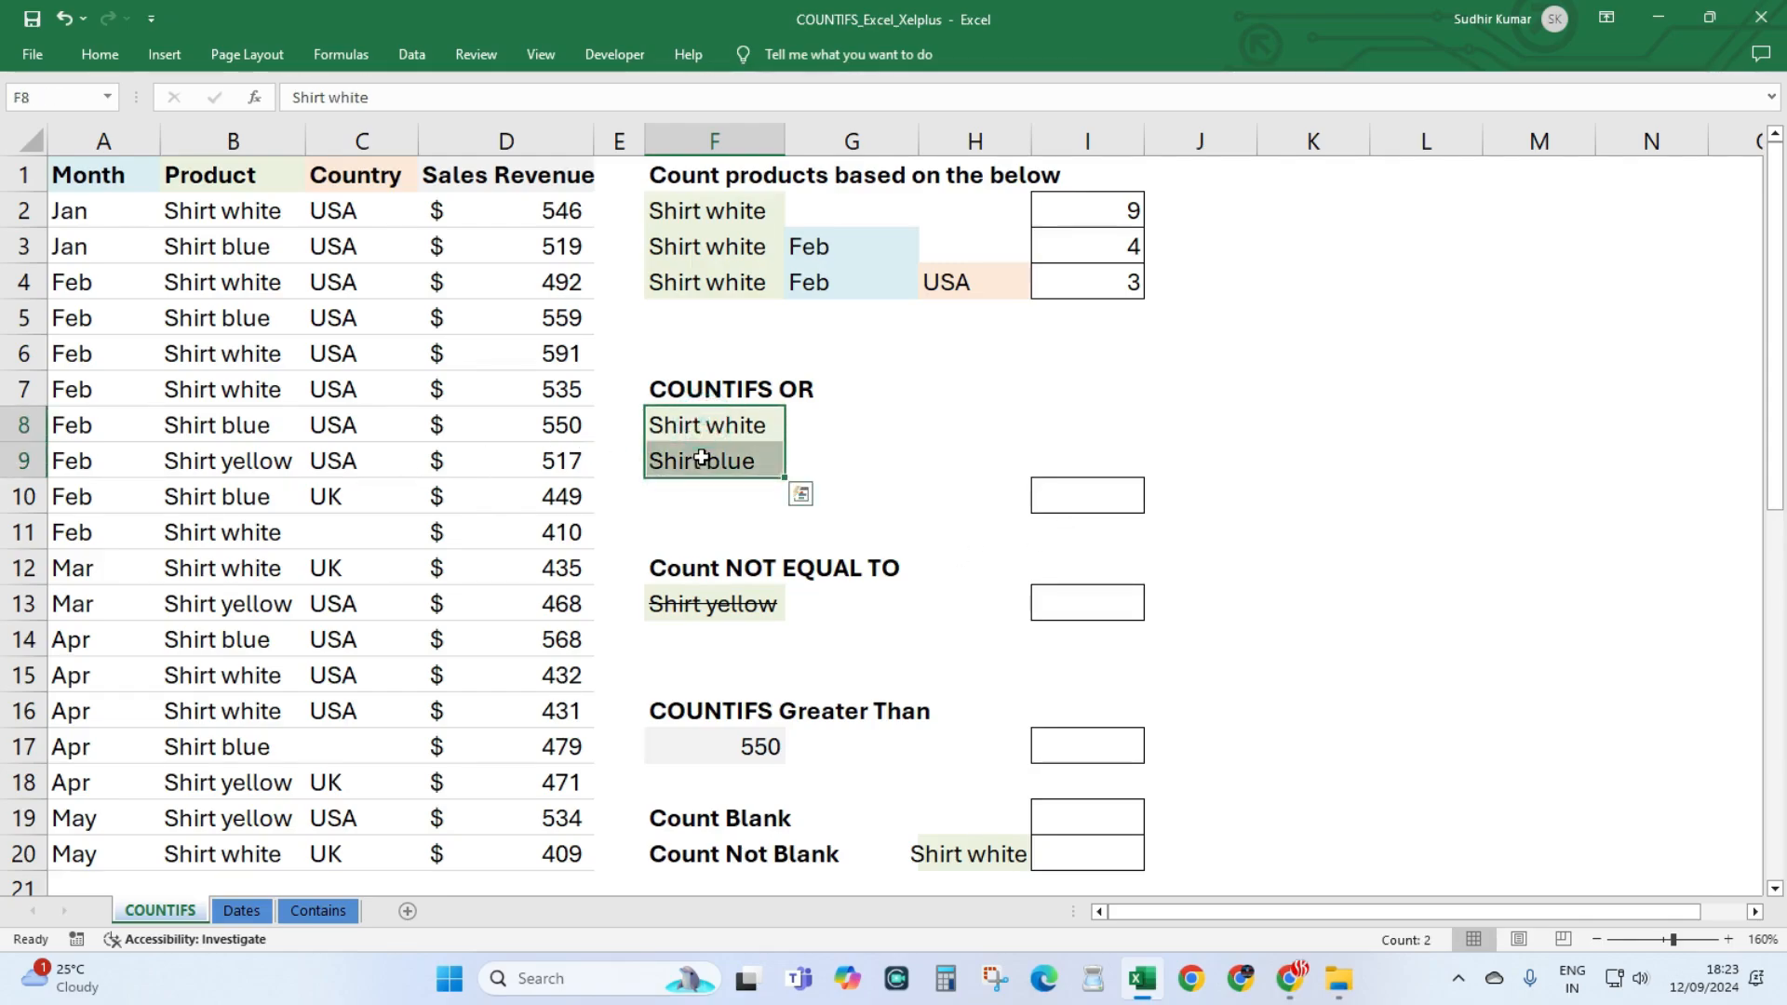
pyautogui.moveTo(208, 214); pyautogui.dragTo(210, 840)
# Enter =COUNTIF(B2:B20,F8:F9) in cell I10 using both shirt criteria.
pyautogui.click(1113, 504)
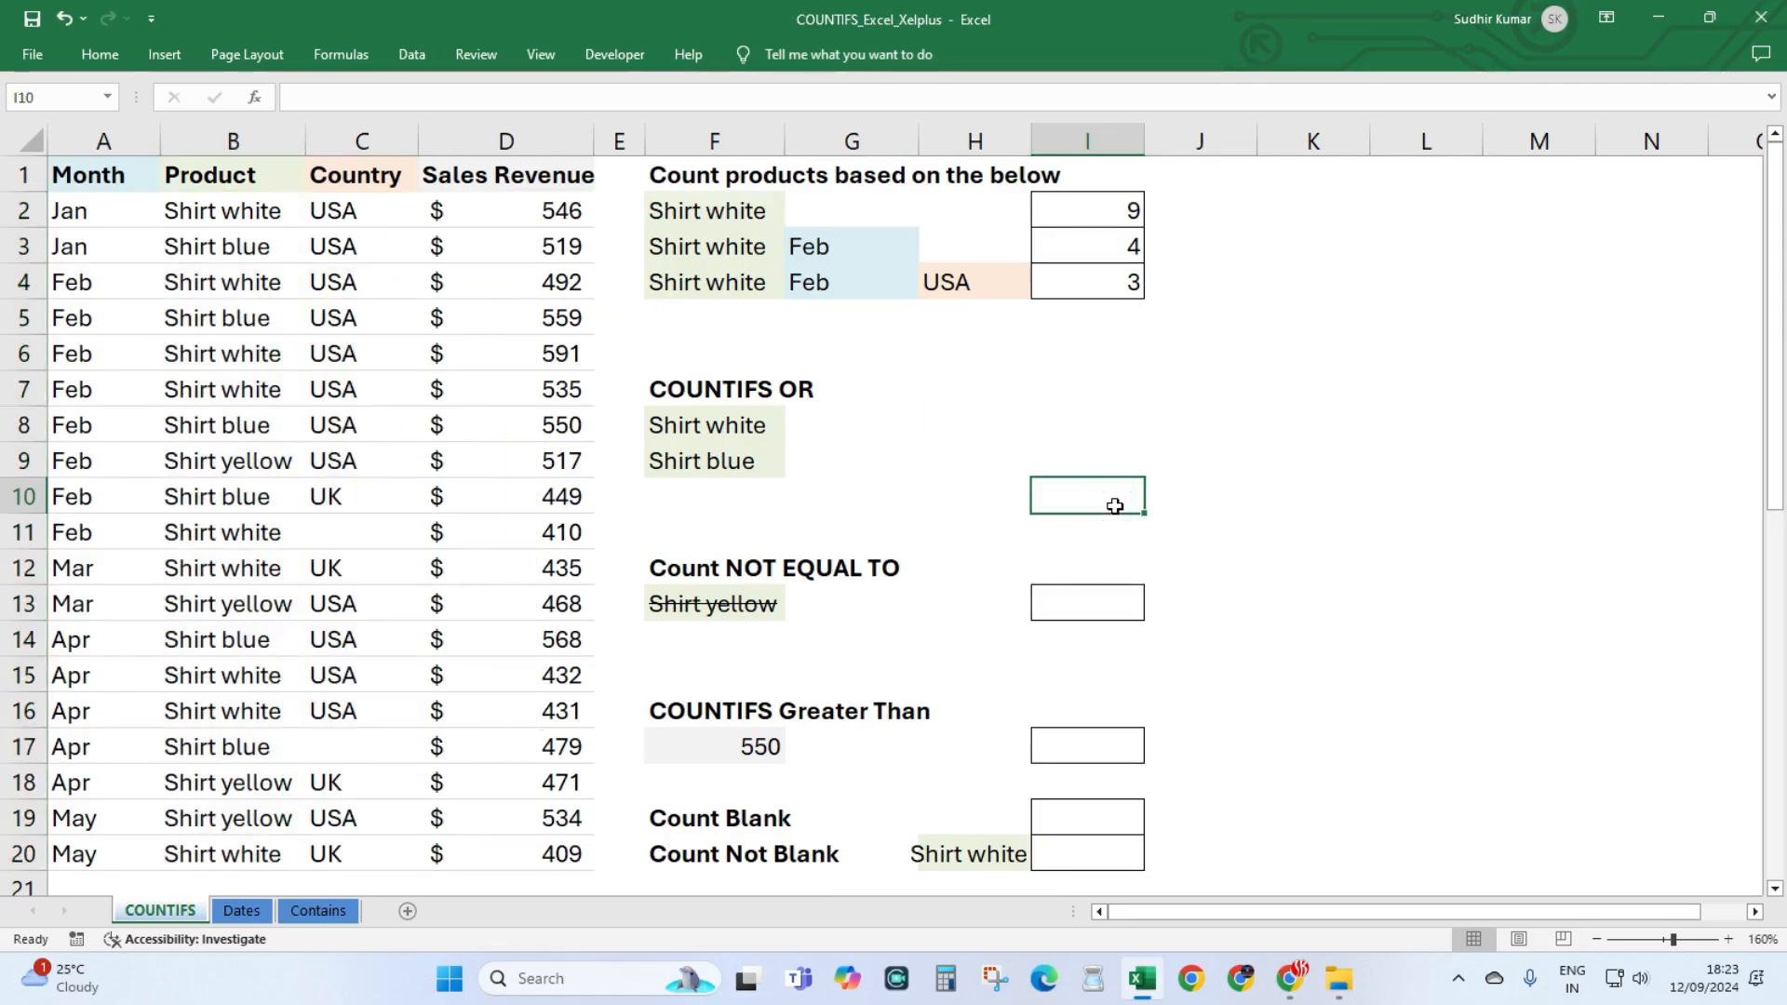
pyautogui.write('=')
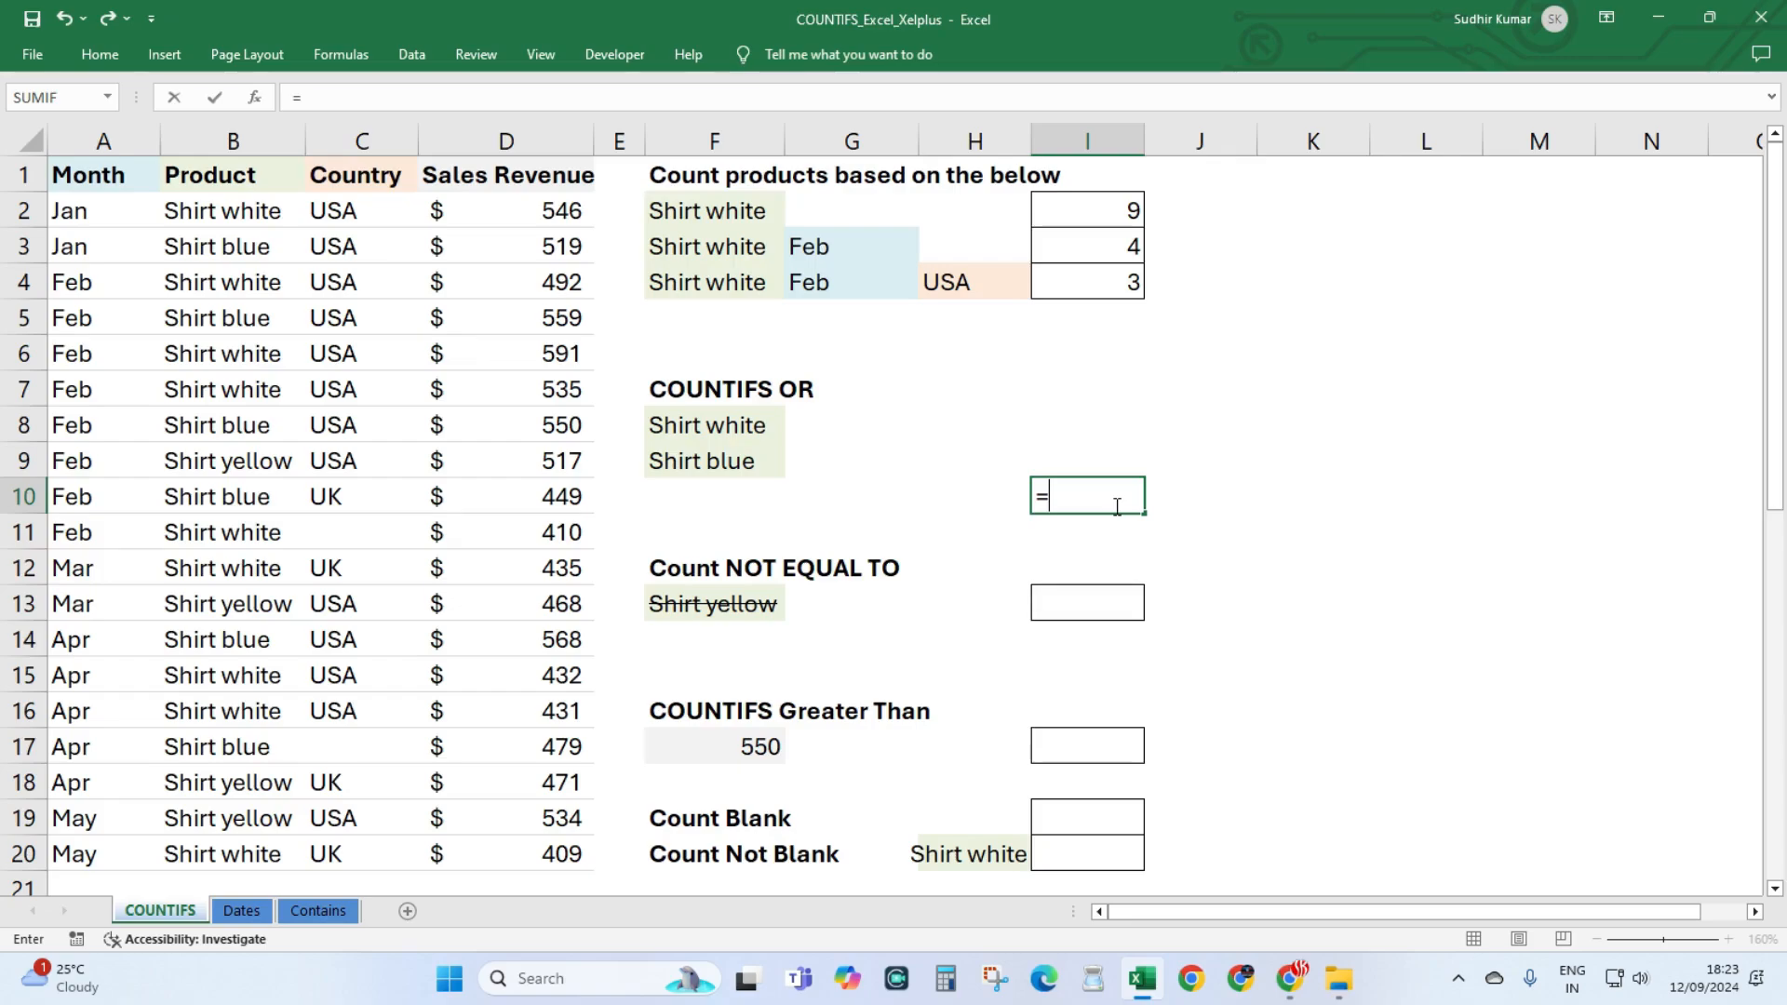
pyautogui.write('countif(')
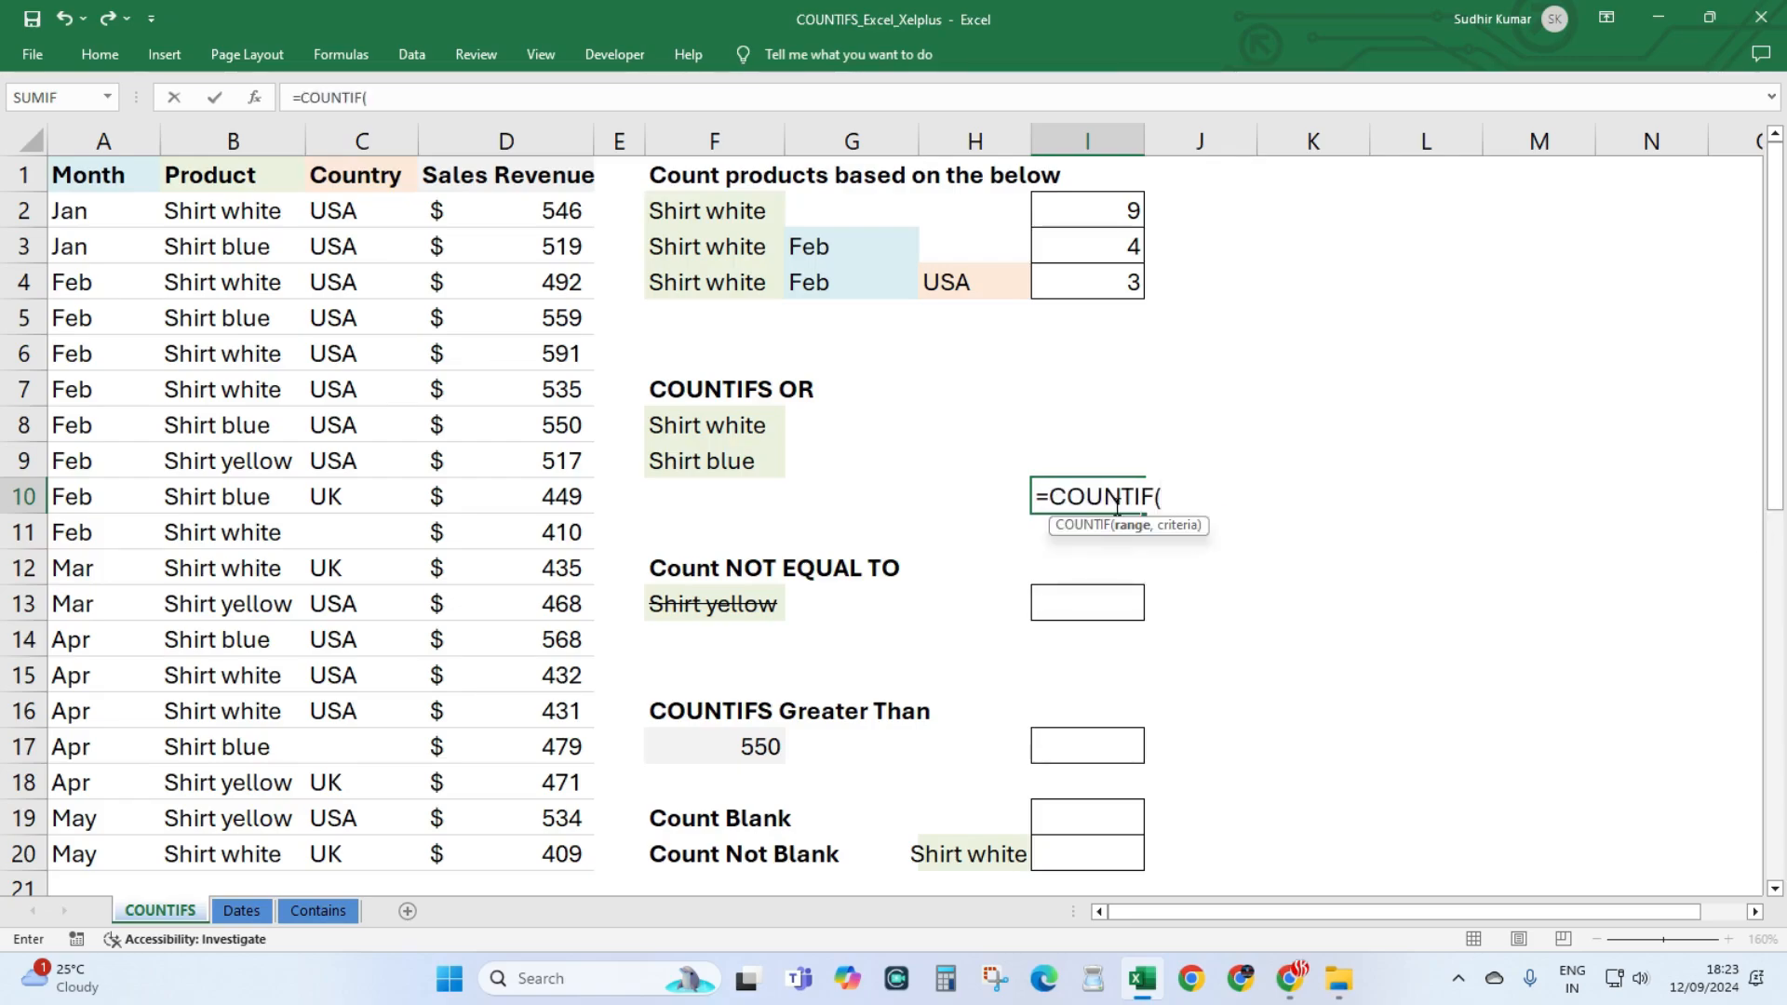
pyautogui.moveTo(236, 215); pyautogui.dragTo(264, 864)
pyautogui.write(',')
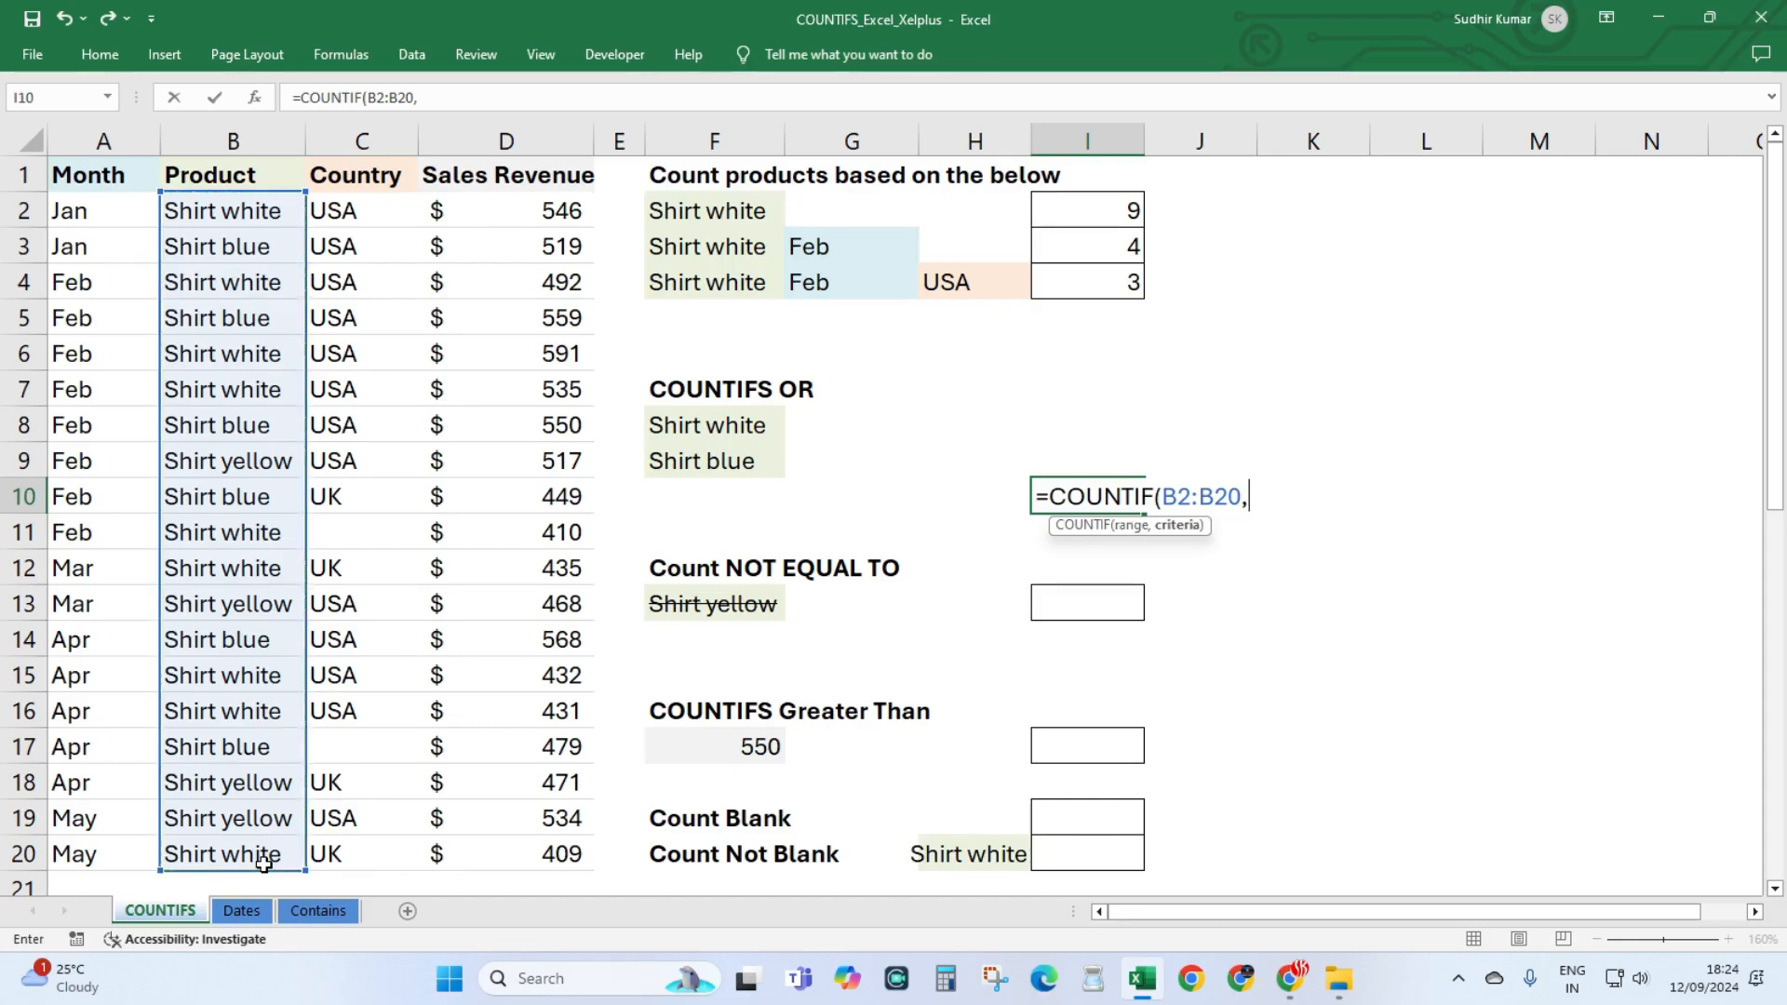
pyautogui.moveTo(707, 430); pyautogui.dragTo(709, 462)
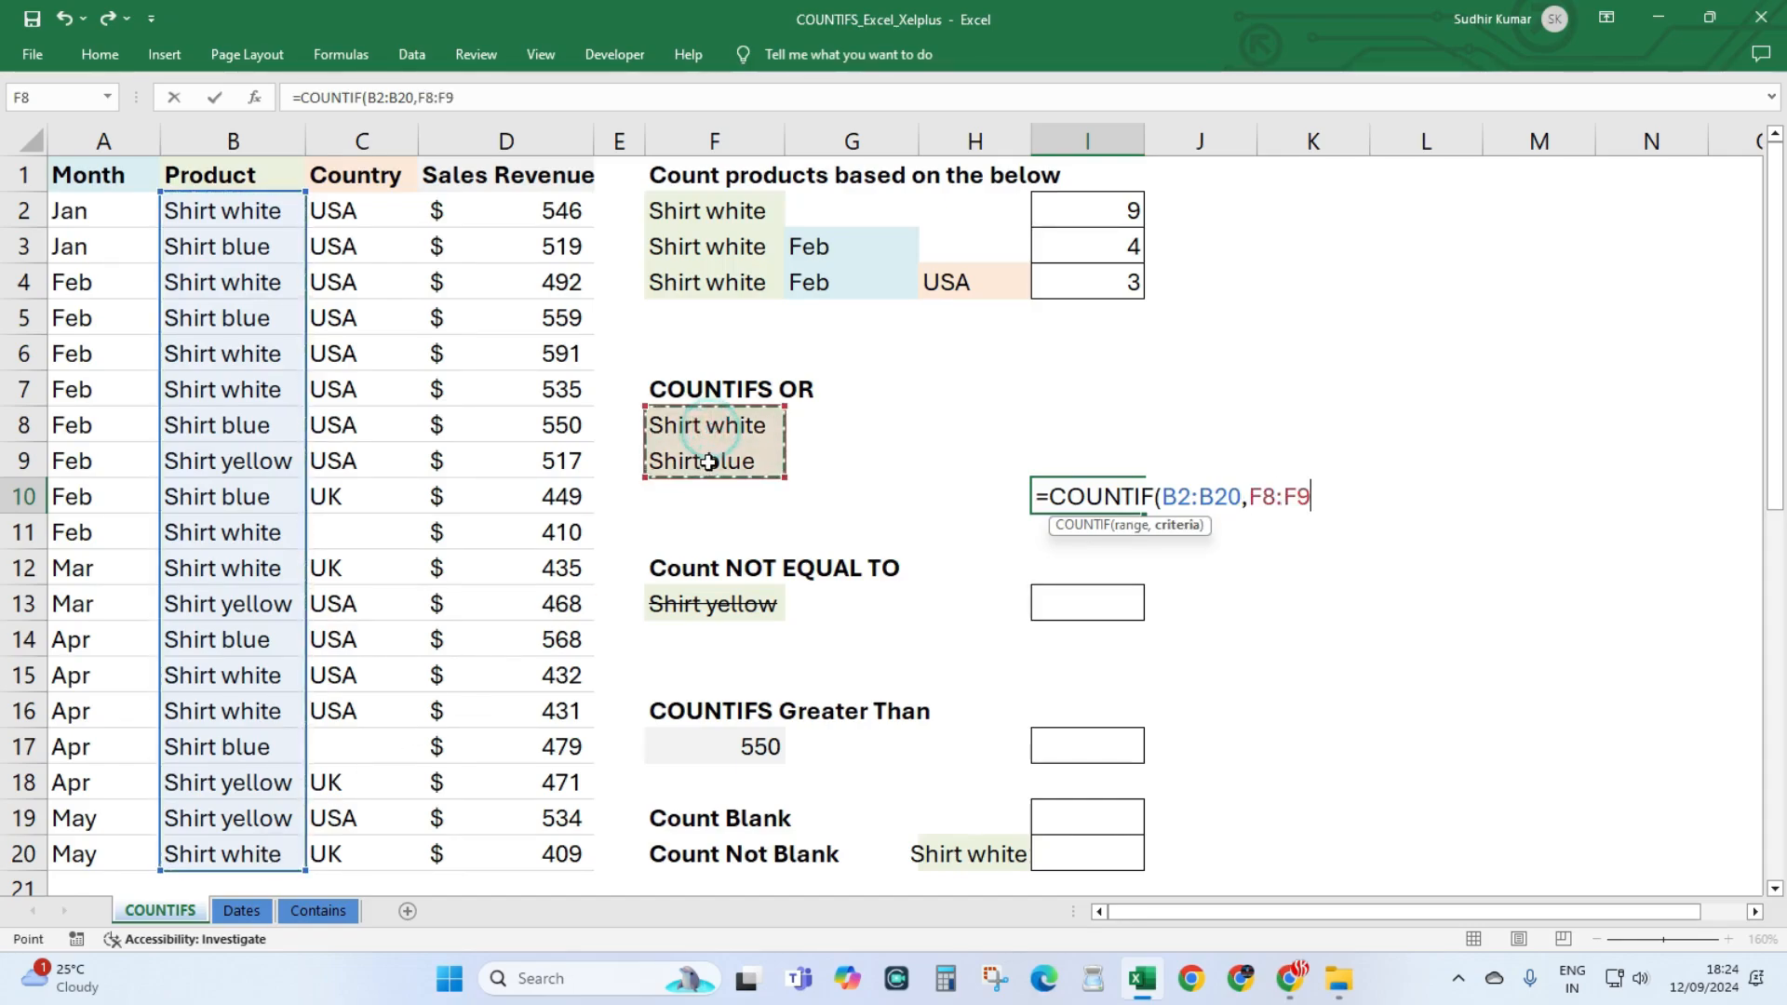
pyautogui.write(')')
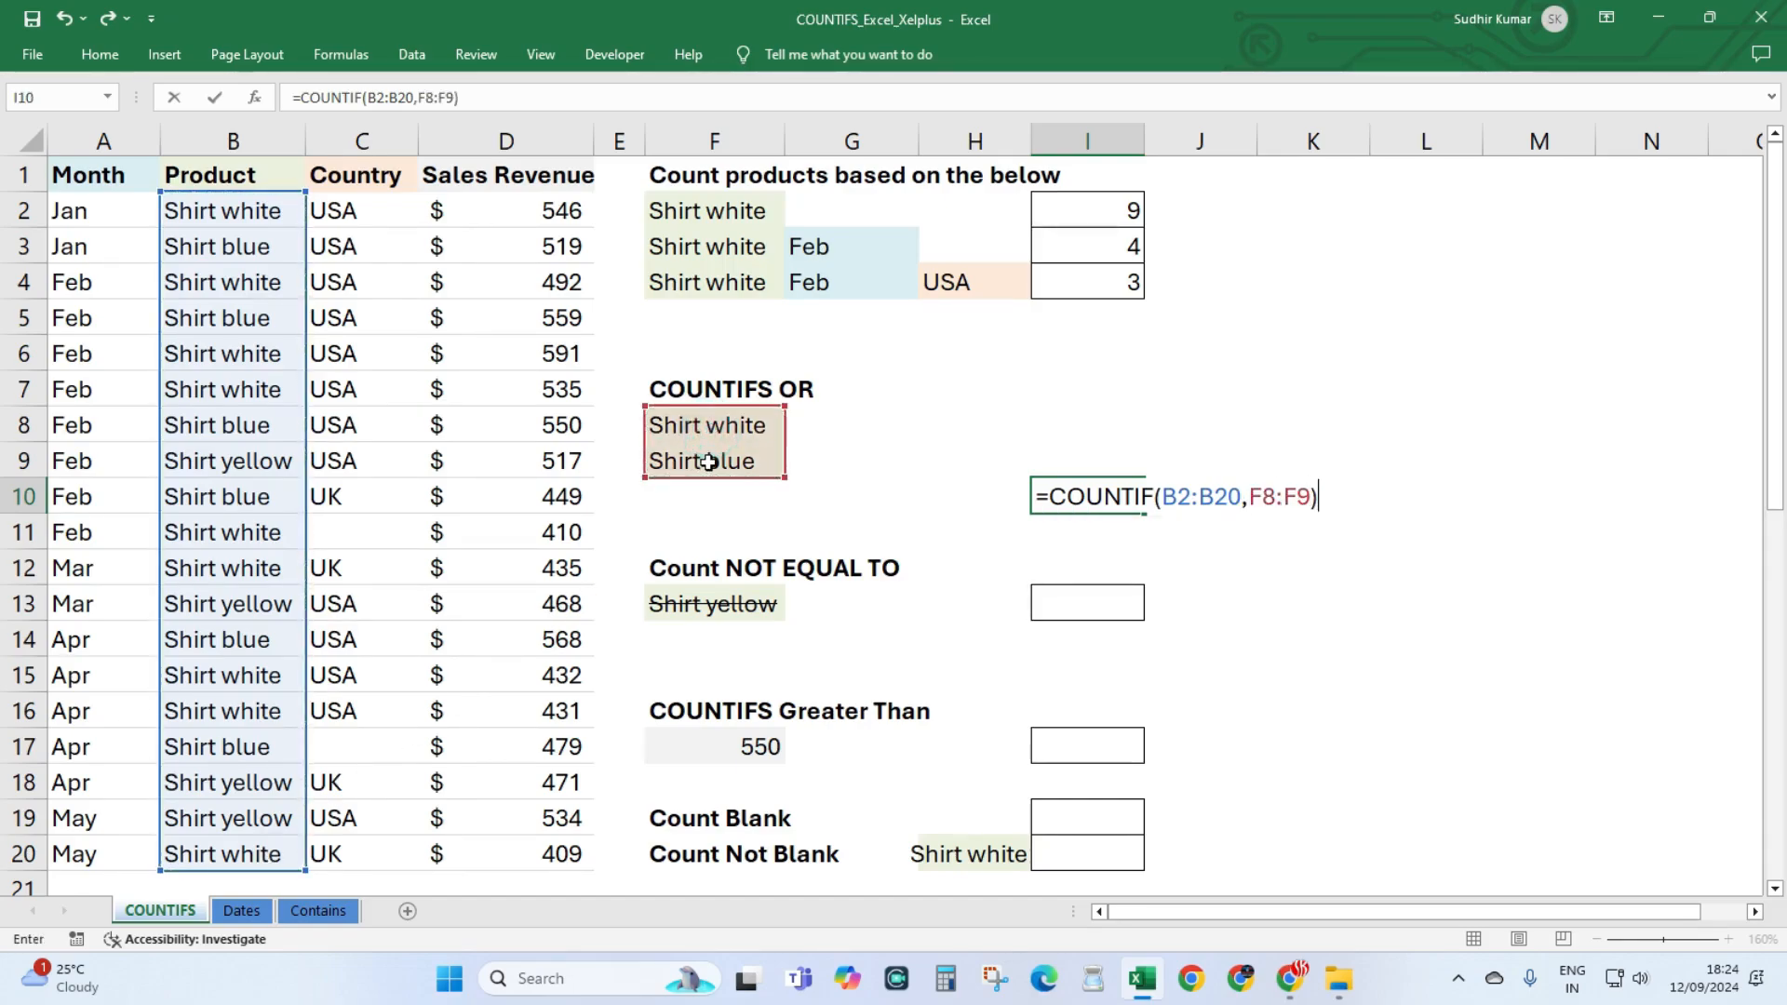
pyautogui.press('Return')
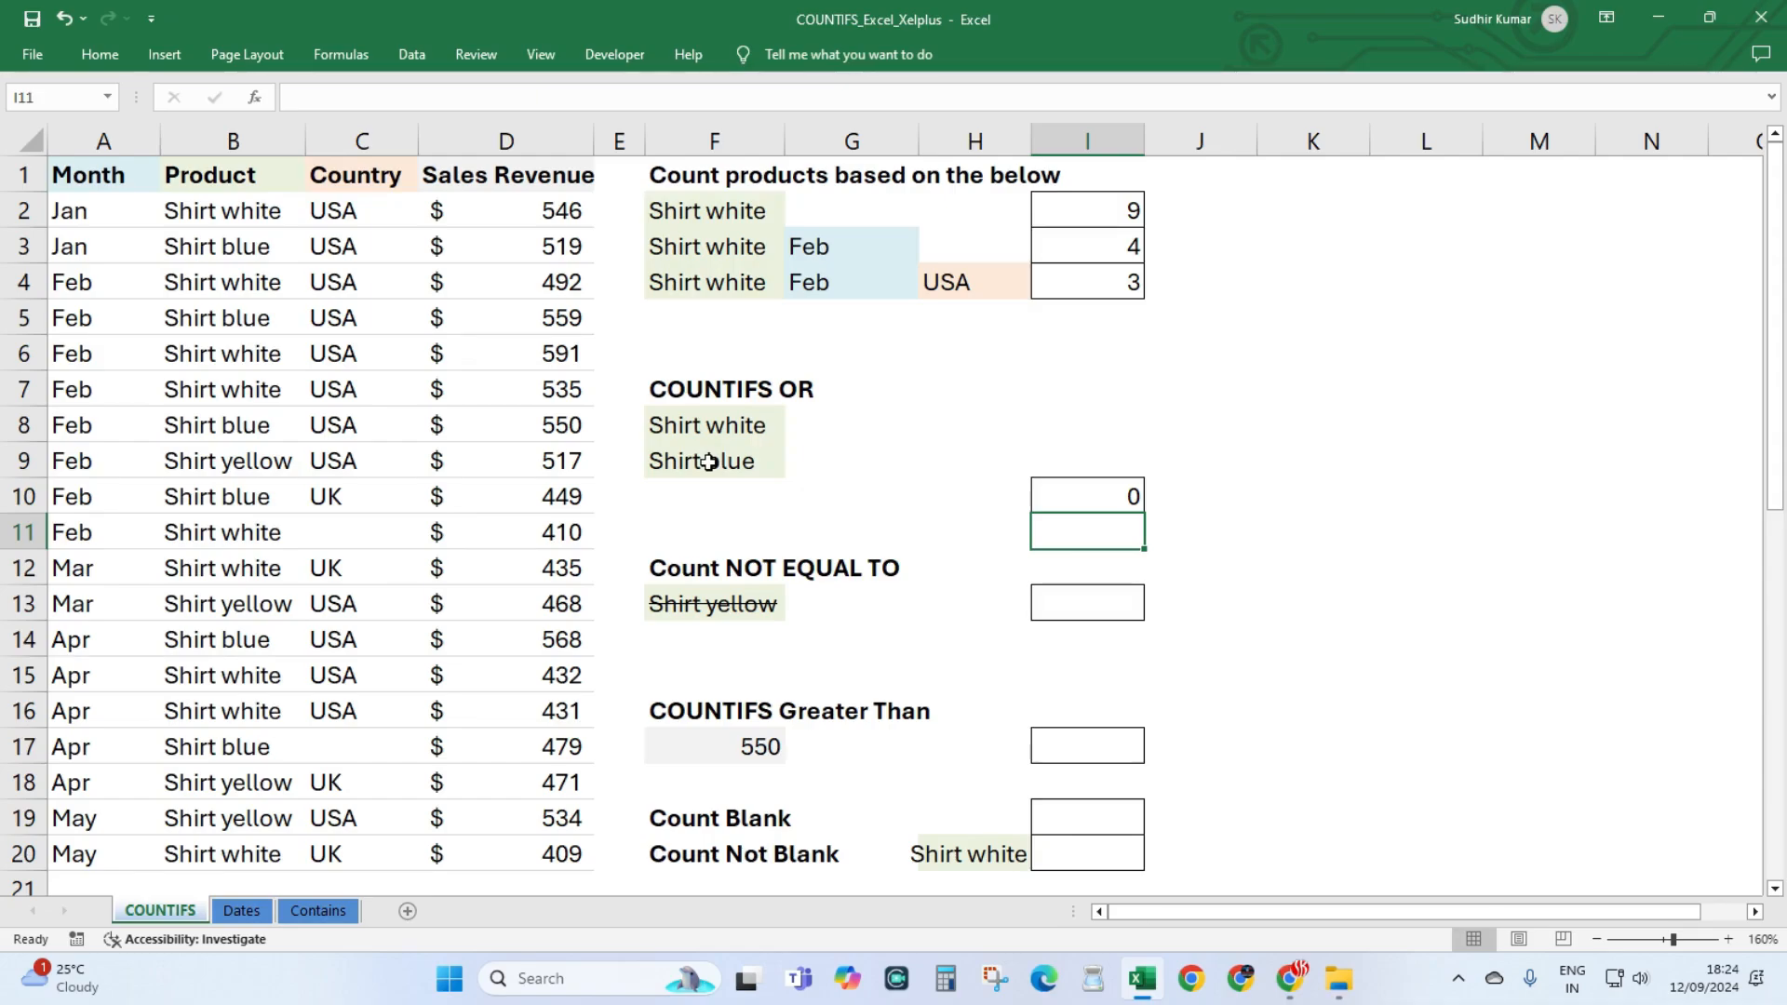
# Re-enter the COUNTIF formula in I10 as an array formula.
pyautogui.press('Up')
pyautogui.press('F2')
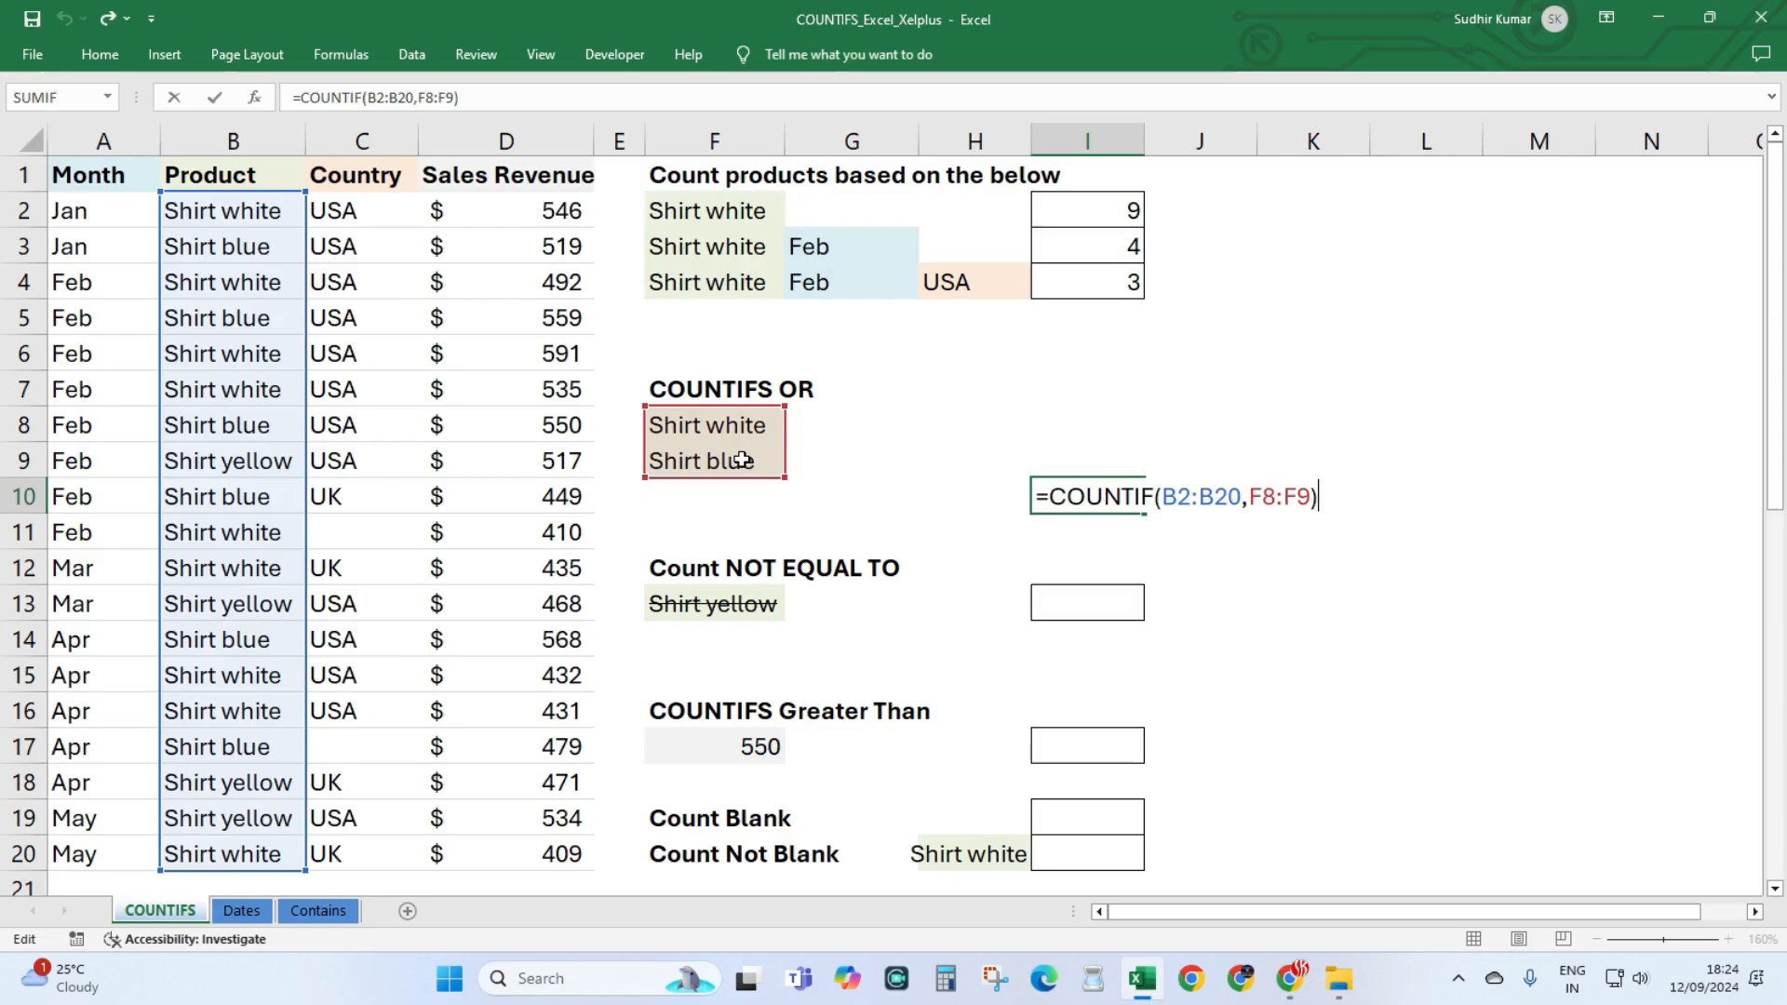
pyautogui.hotkey('ctrl', 'shift', 'Return')
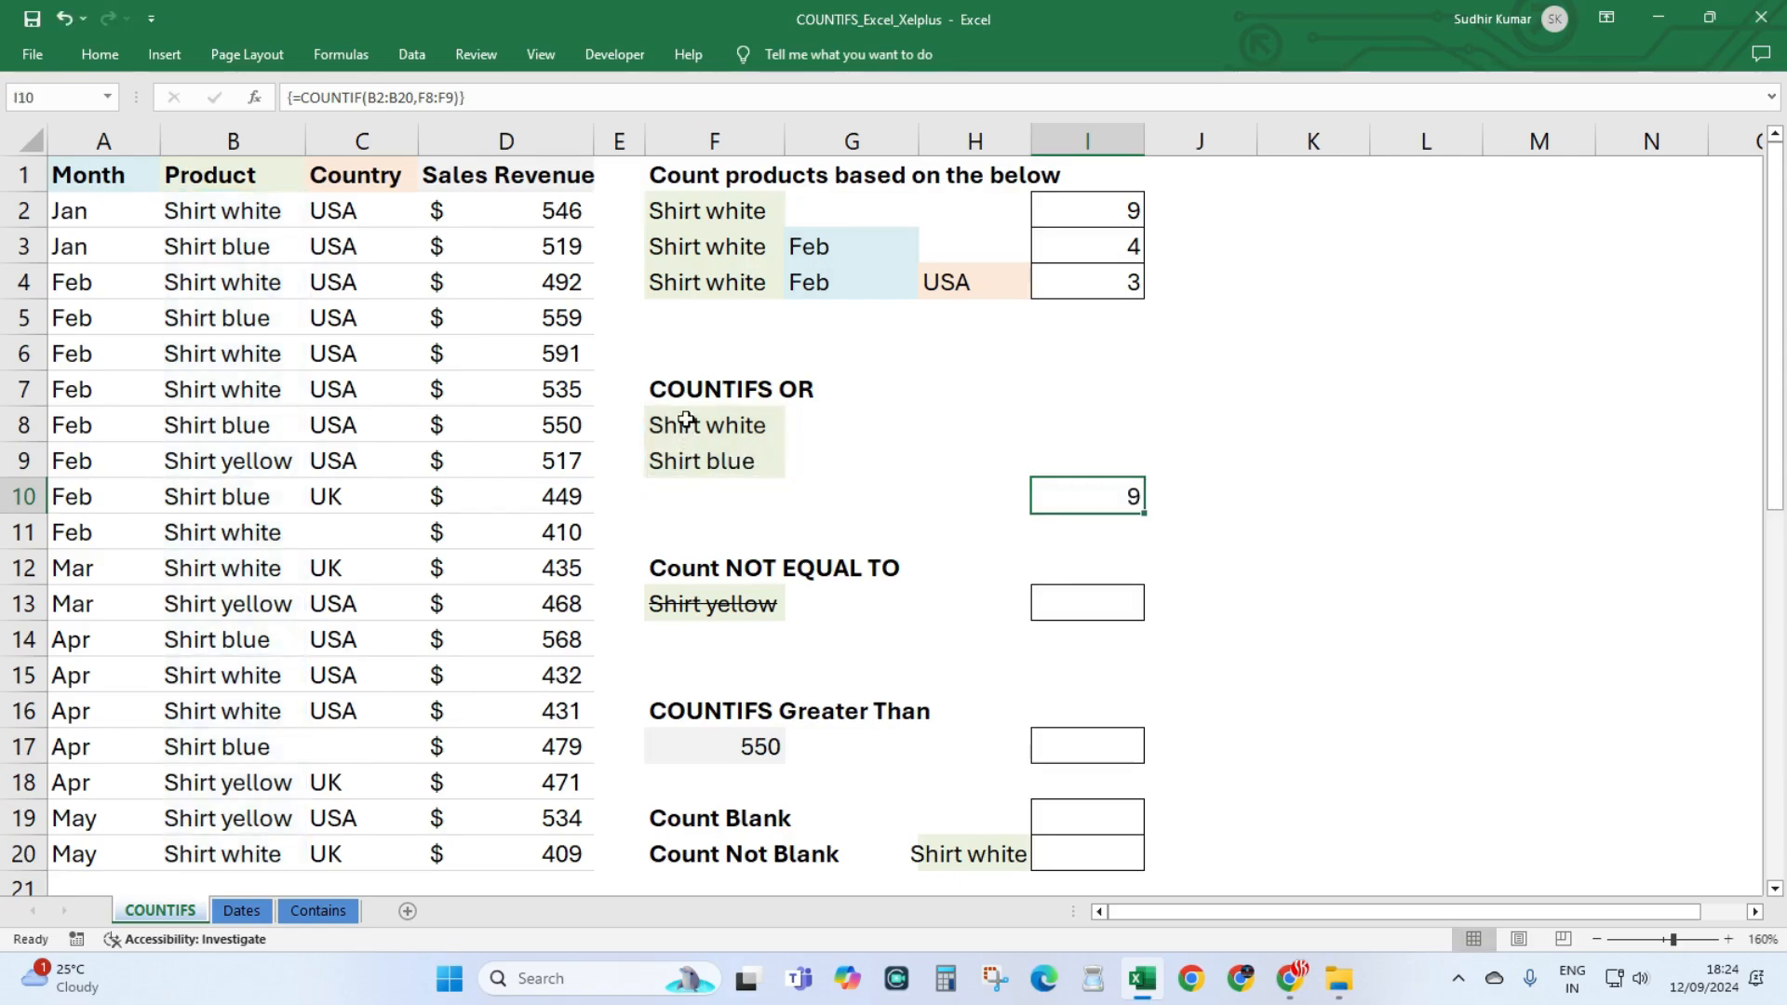
# Open the I10 formula, reduce its criteria range to F8 and extend it back to F8:F9.
pyautogui.doubleClick(1101, 490)
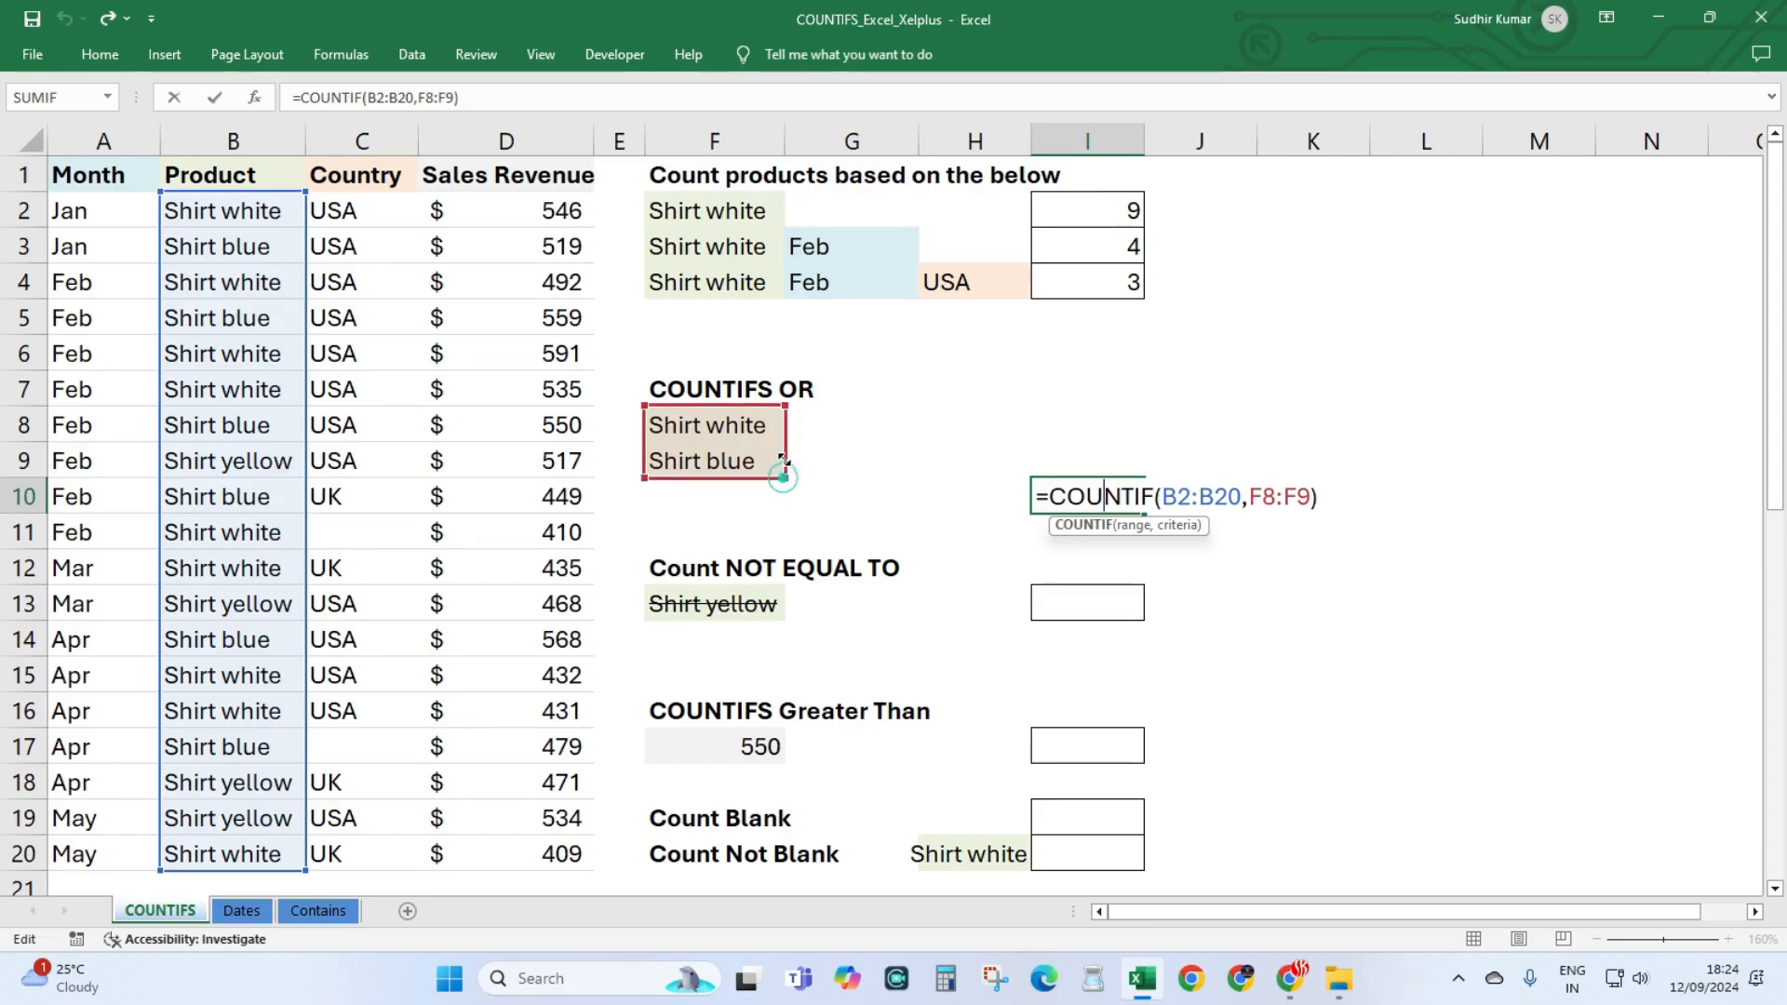
pyautogui.moveTo(784, 476); pyautogui.dragTo(783, 437)
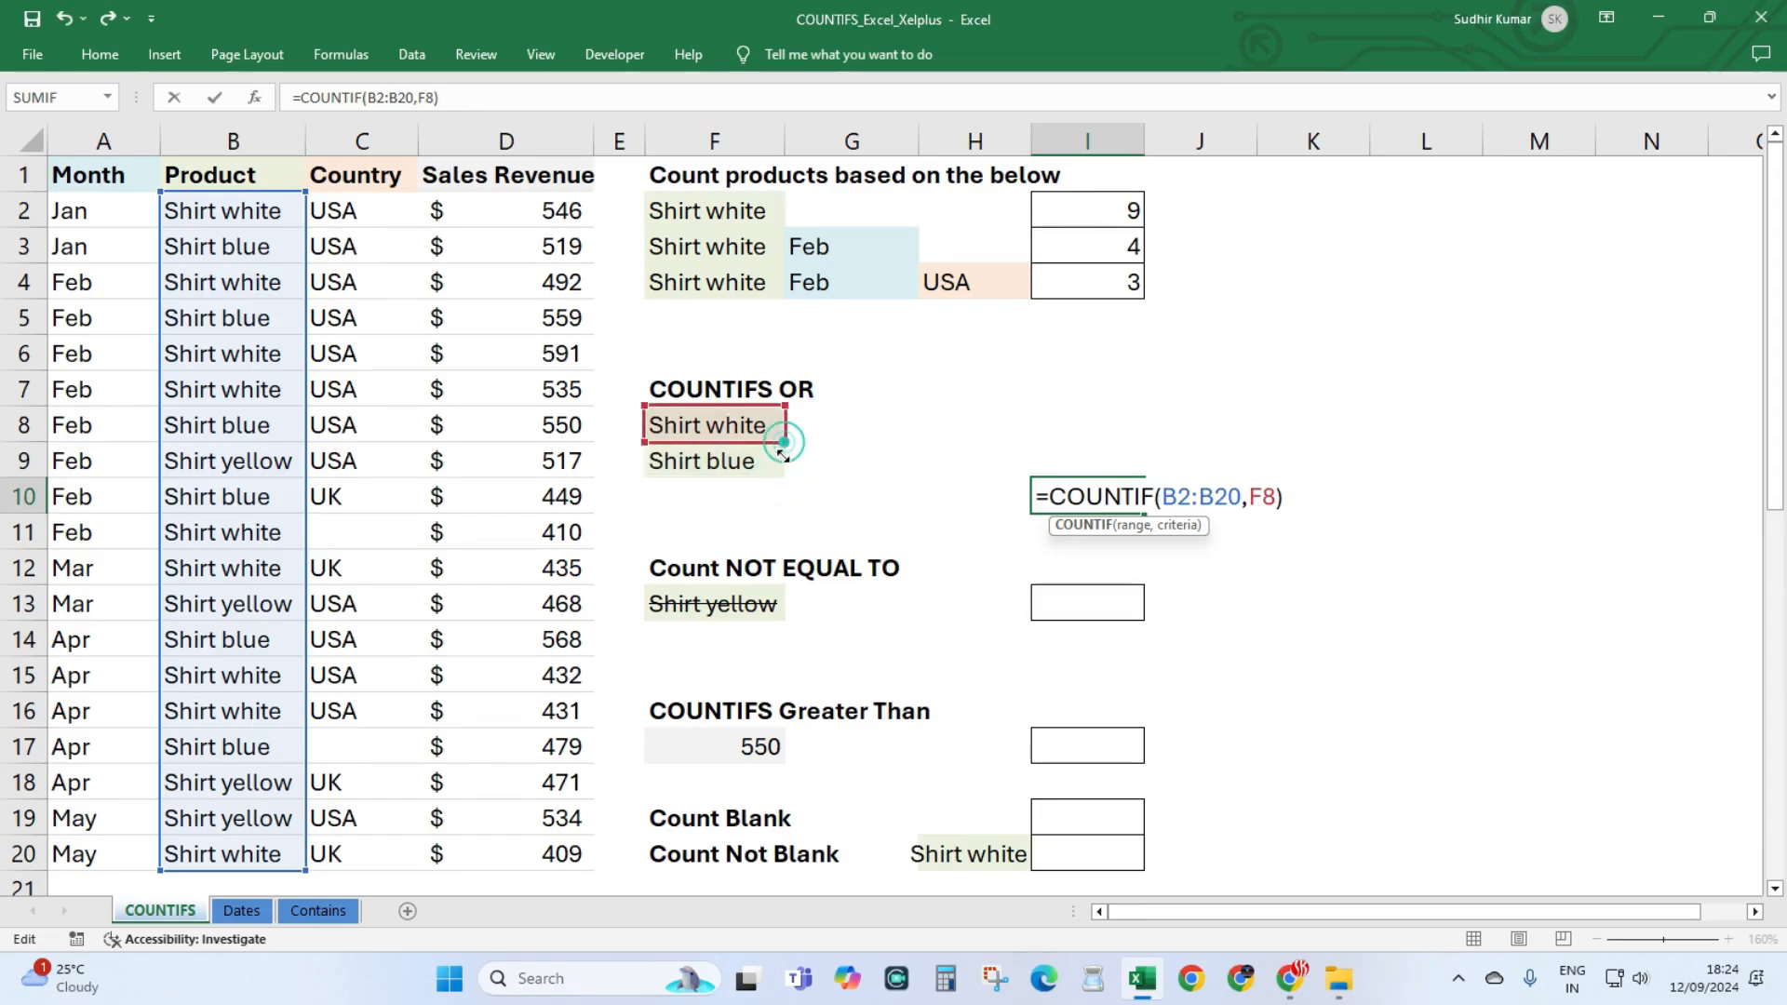
pyautogui.moveTo(785, 437); pyautogui.dragTo(783, 462)
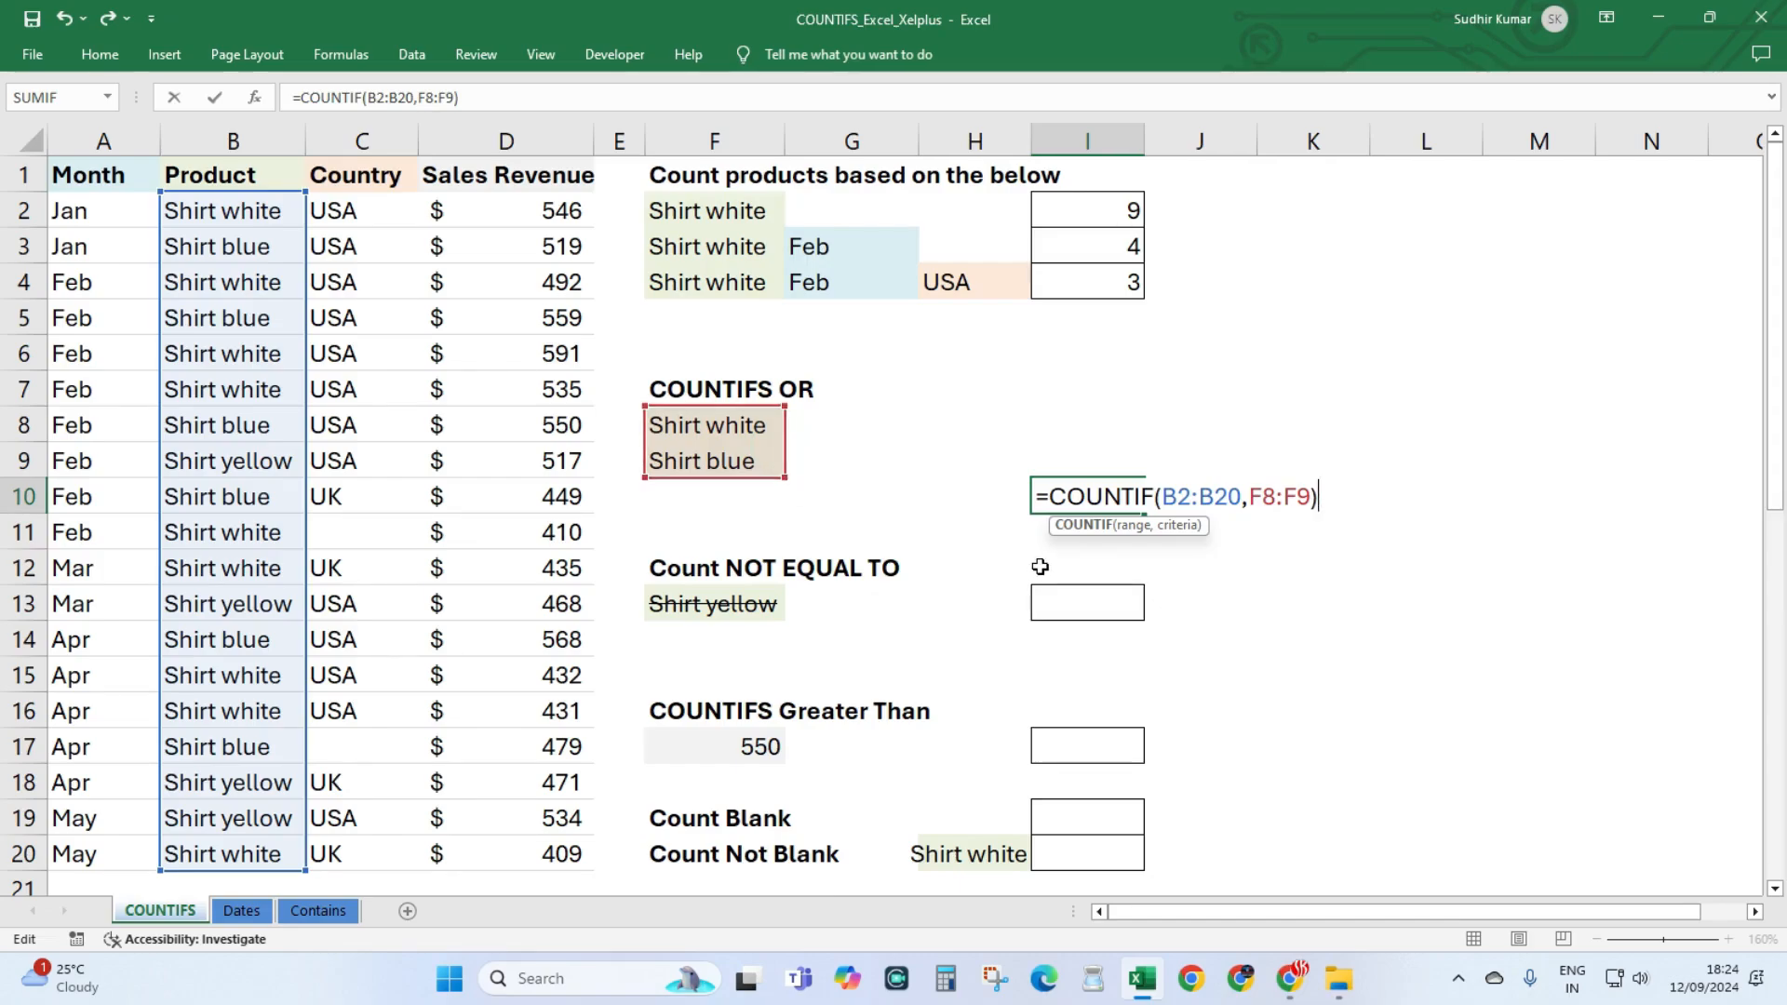
# Wrap the I10 formula in SUM to make the array formula =SUM(COUNTIF(B2:B20,F8:F9)).
pyautogui.click(1051, 497)
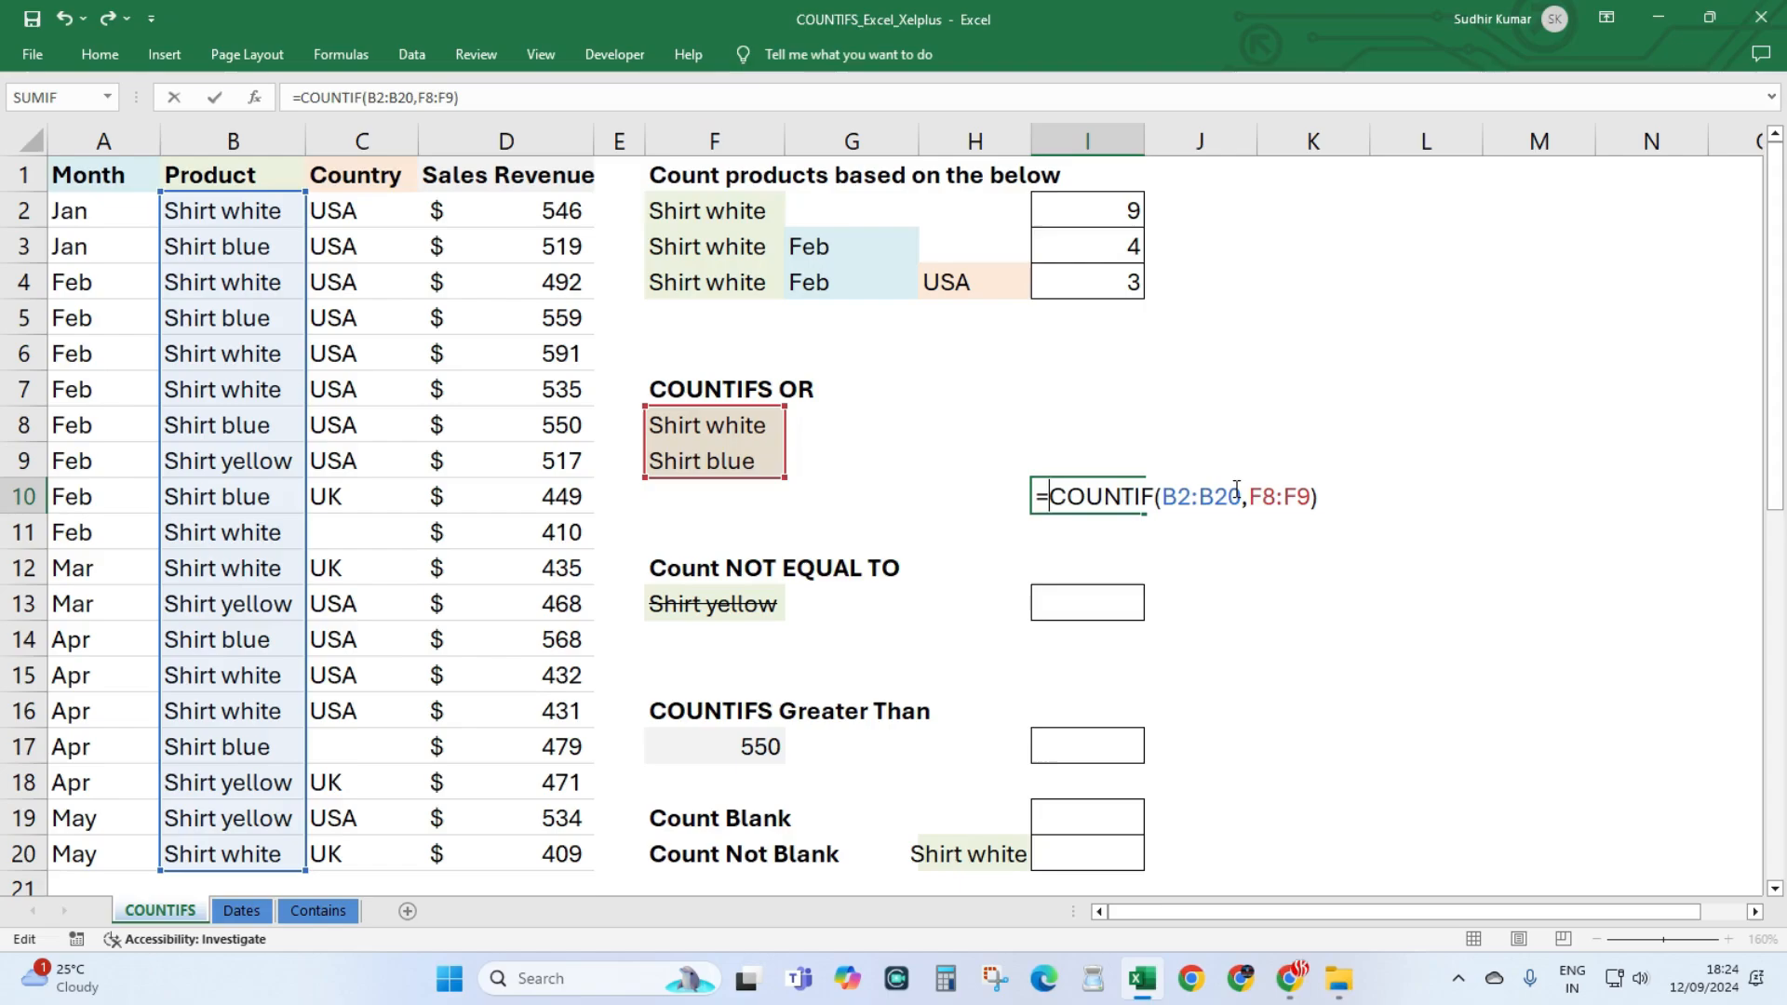
pyautogui.write('sum')
pyautogui.press('Tab')
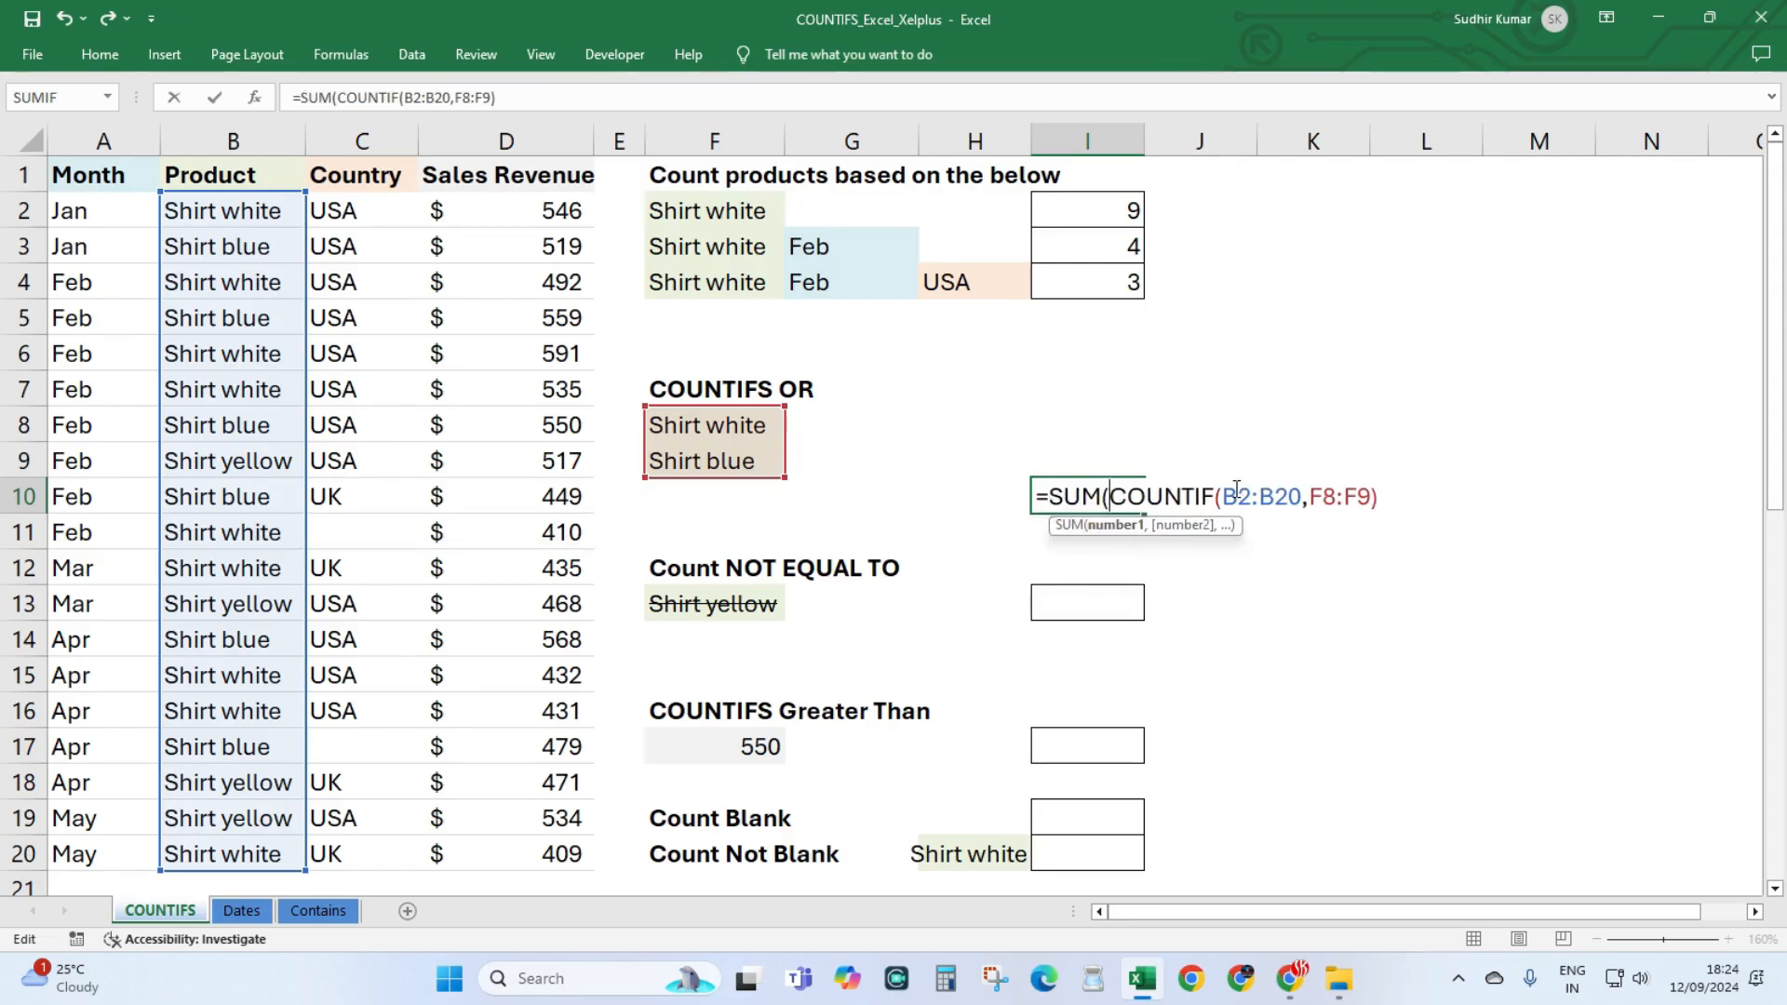
pyautogui.moveTo(1100, 500); pyautogui.dragTo(1107, 500)
pyautogui.click(1375, 497)
pyautogui.write(')')
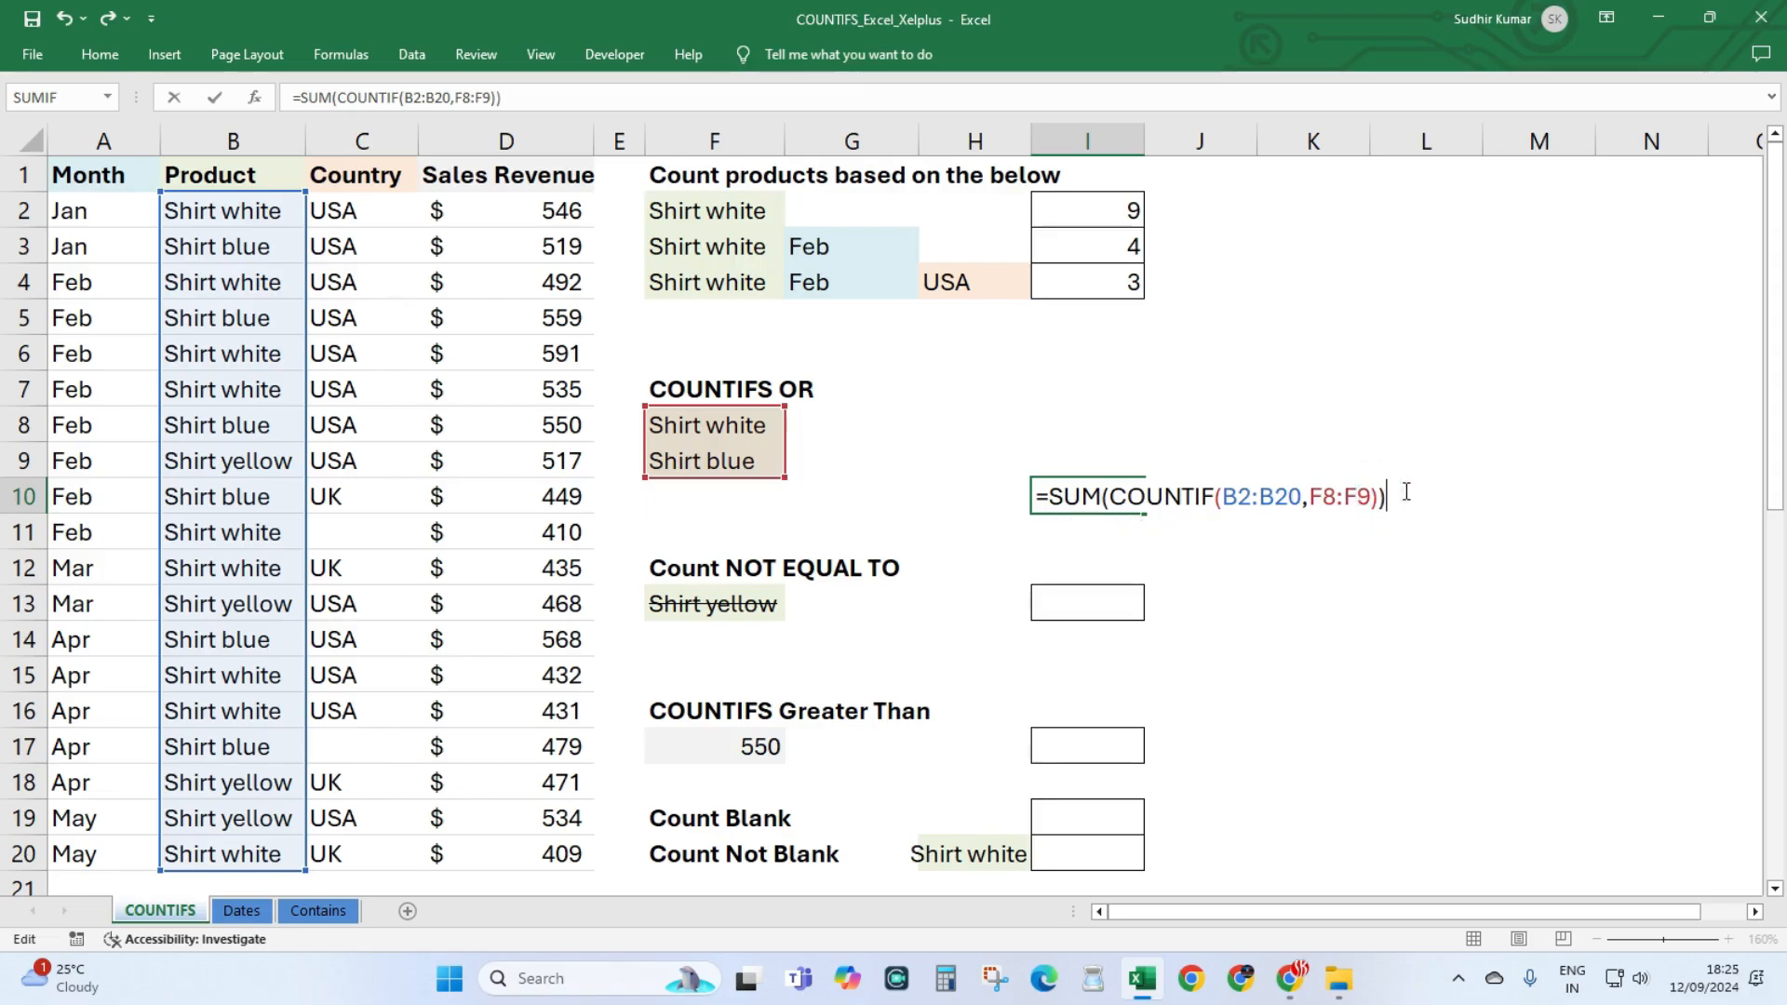
pyautogui.hotkey('ctrl', 'shift', 'Return')
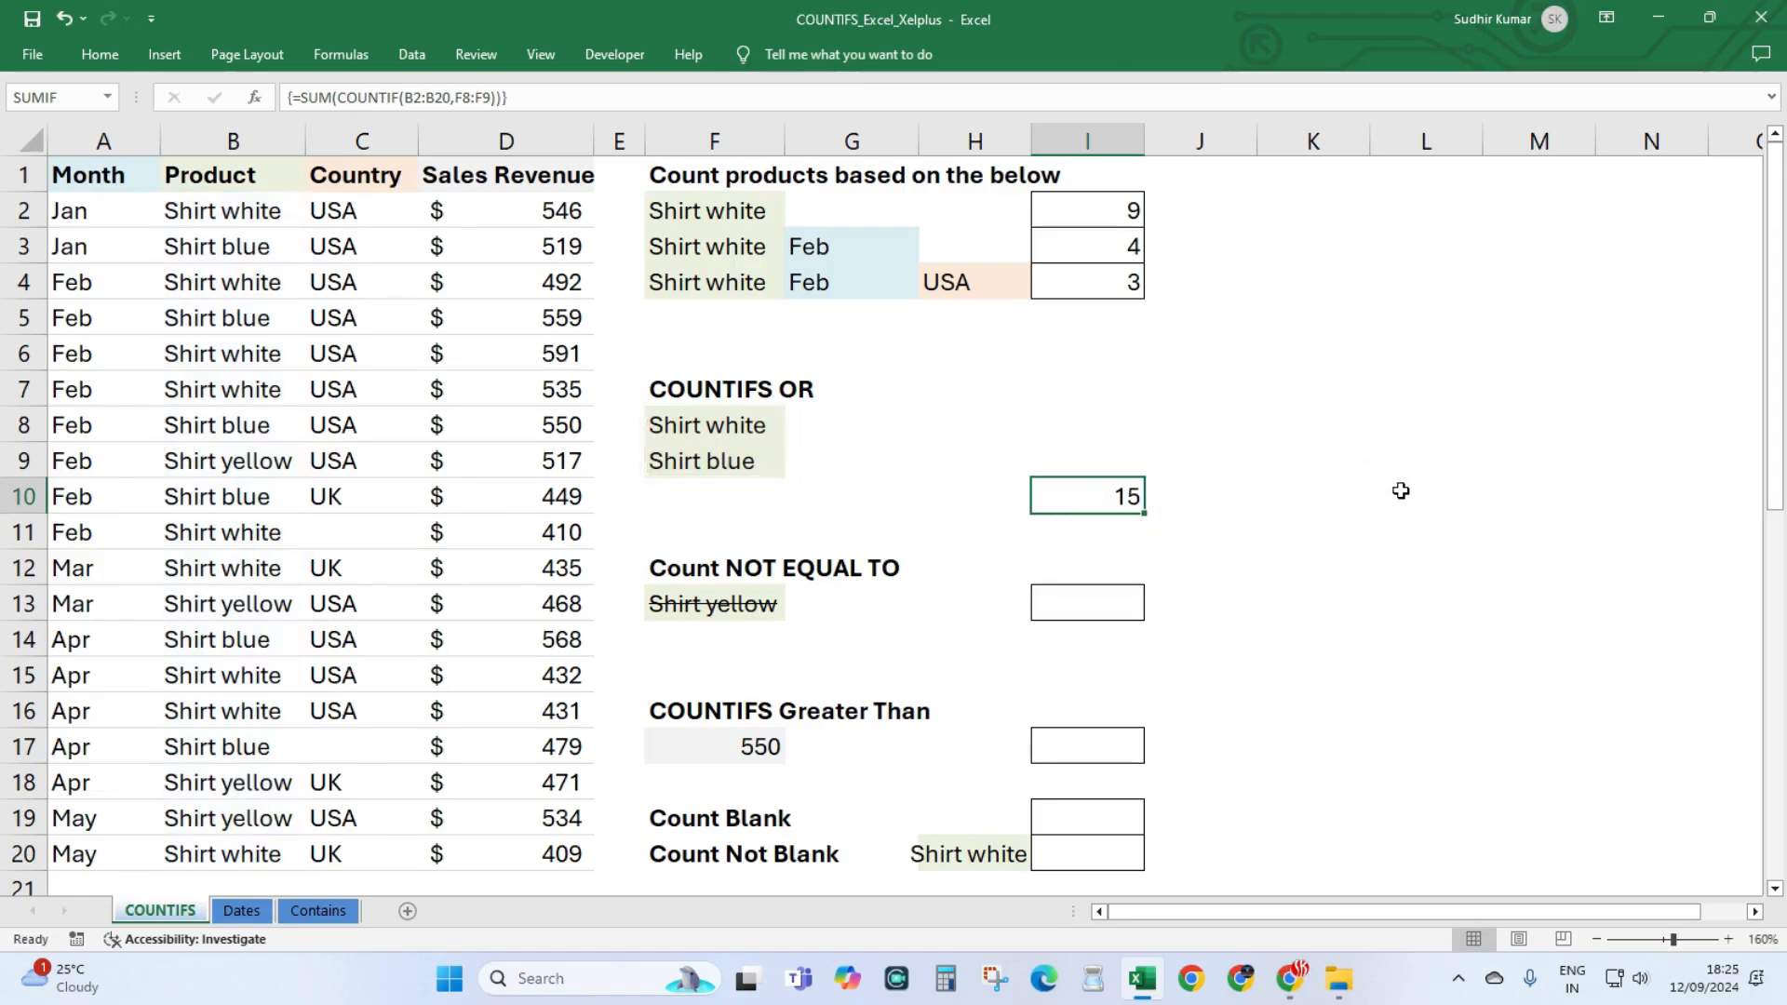
pyautogui.click(707, 461)
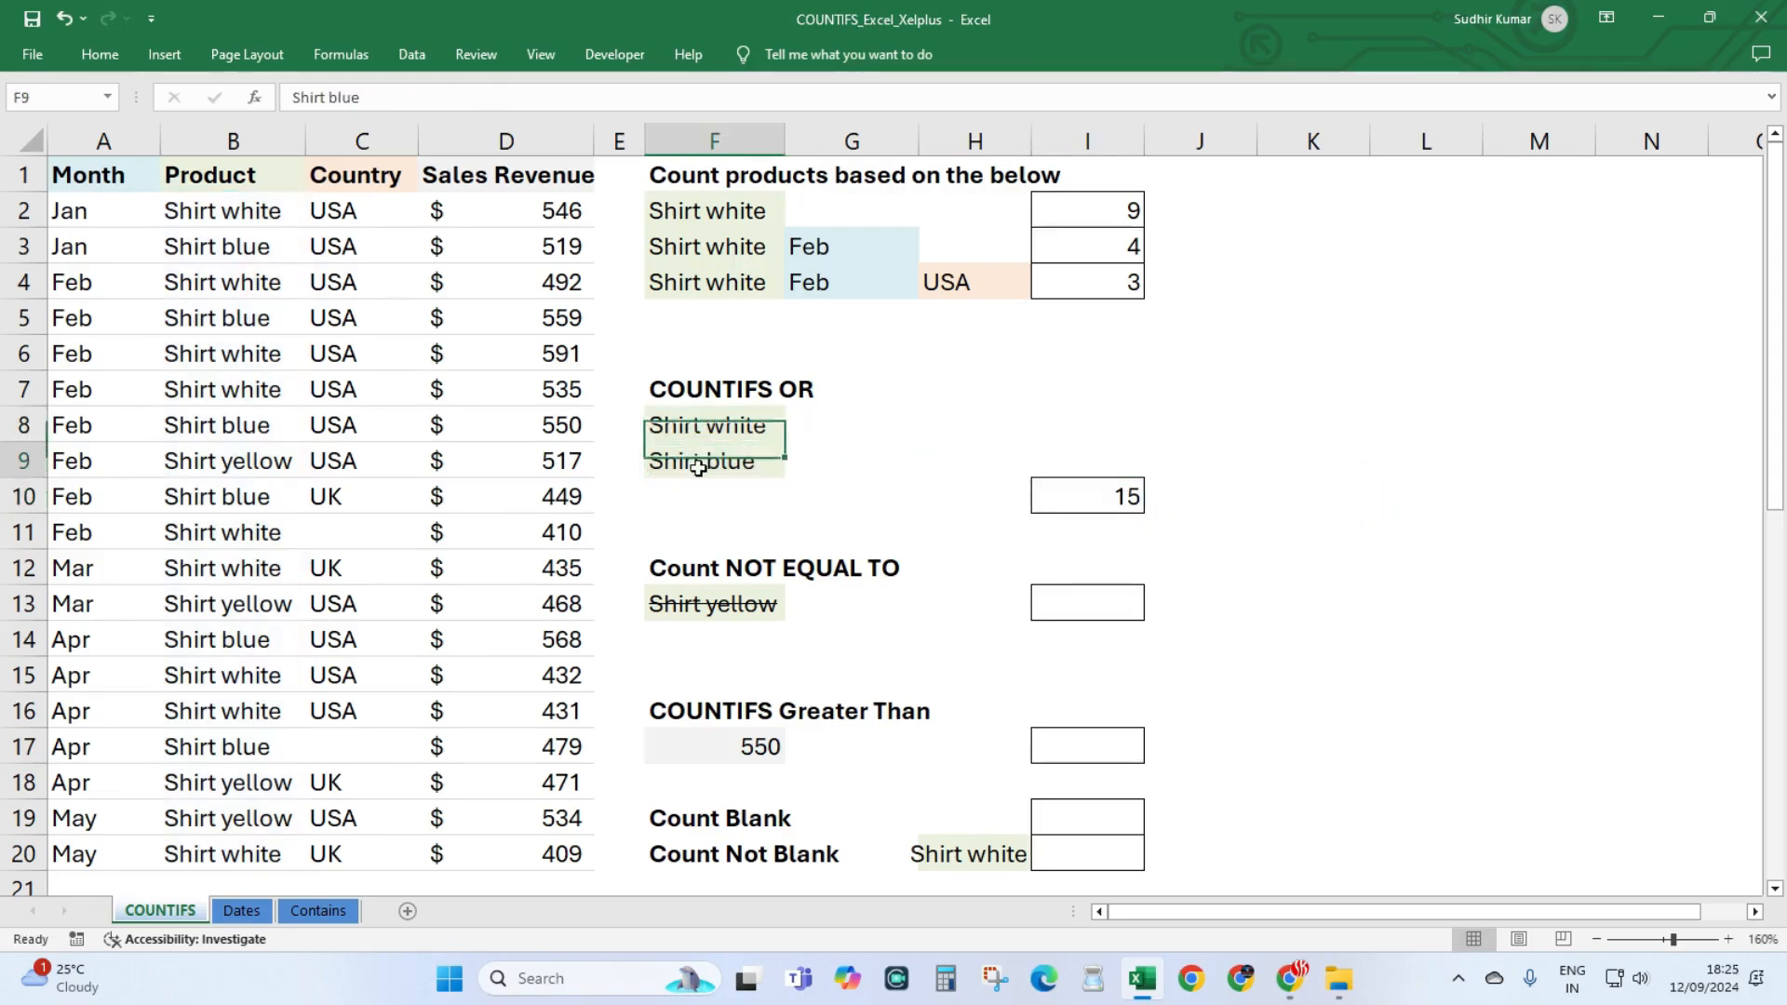
pyautogui.click(1102, 510)
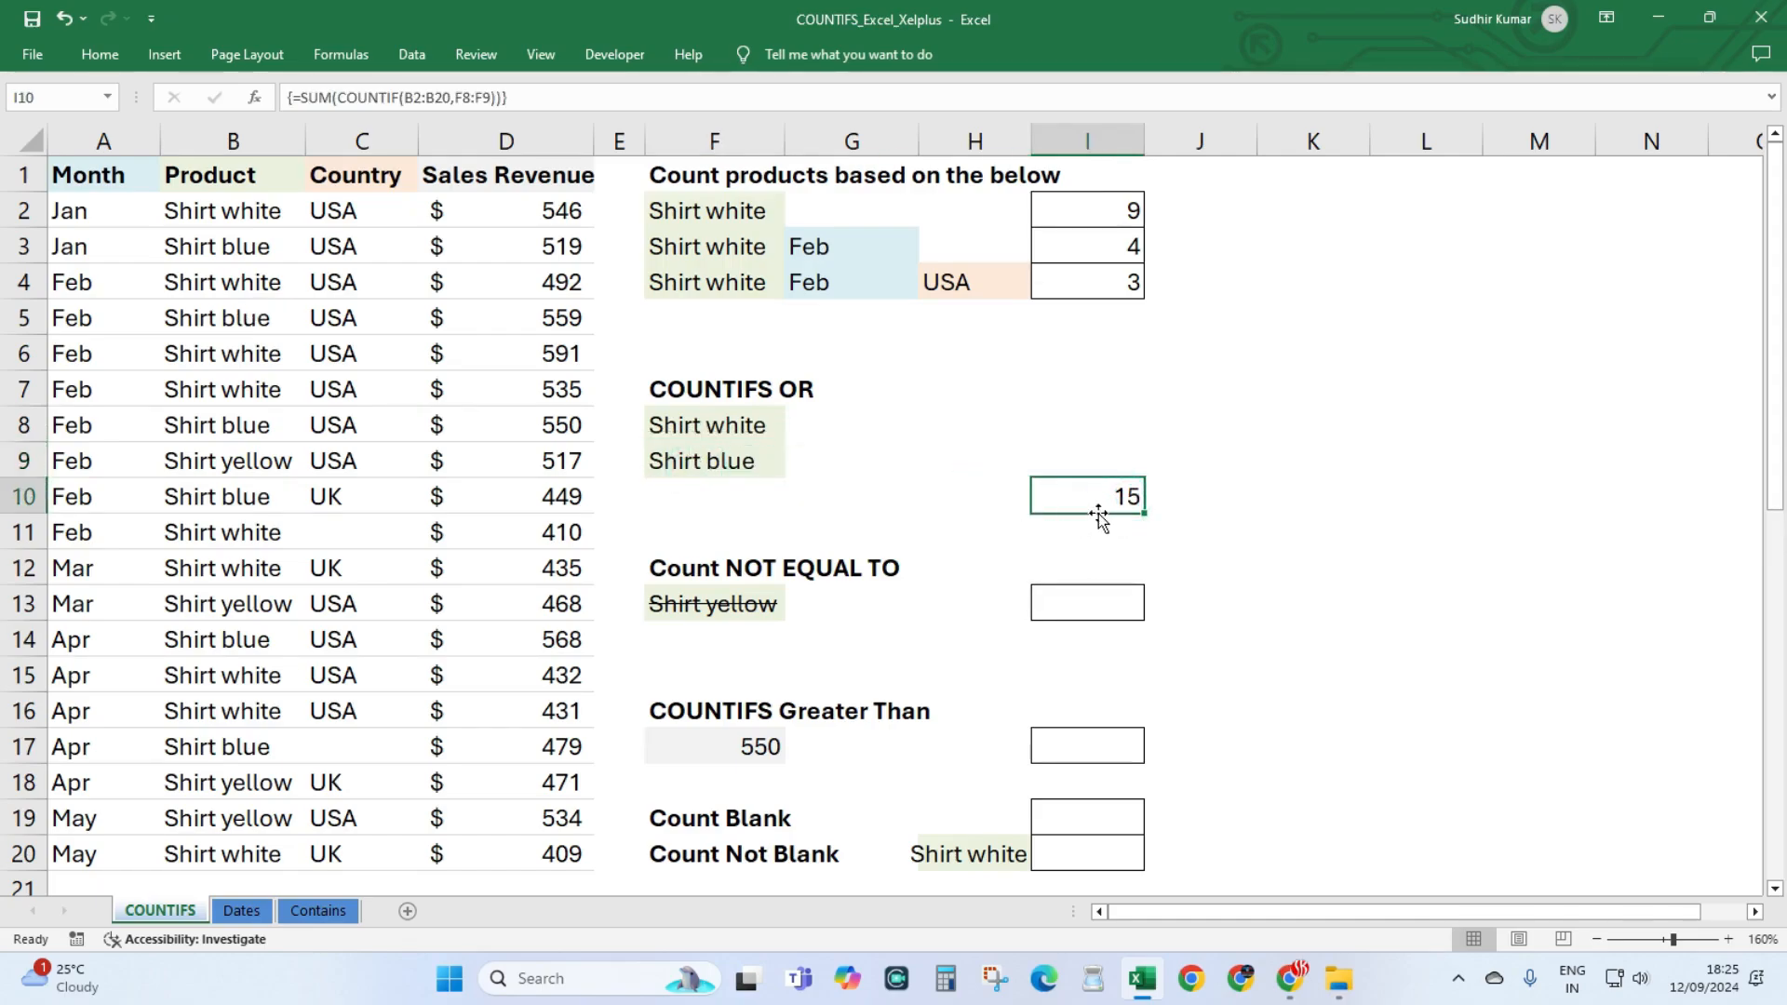
# Examine the COUNTIF and SUM parts of the formula in I10 and re-enter it as an array formula.
pyautogui.doubleClick(1055, 488)
pyautogui.click(1052, 488)
pyautogui.doubleClick(1061, 496)
pyautogui.moveTo(1107, 496); pyautogui.dragTo(1218, 499)
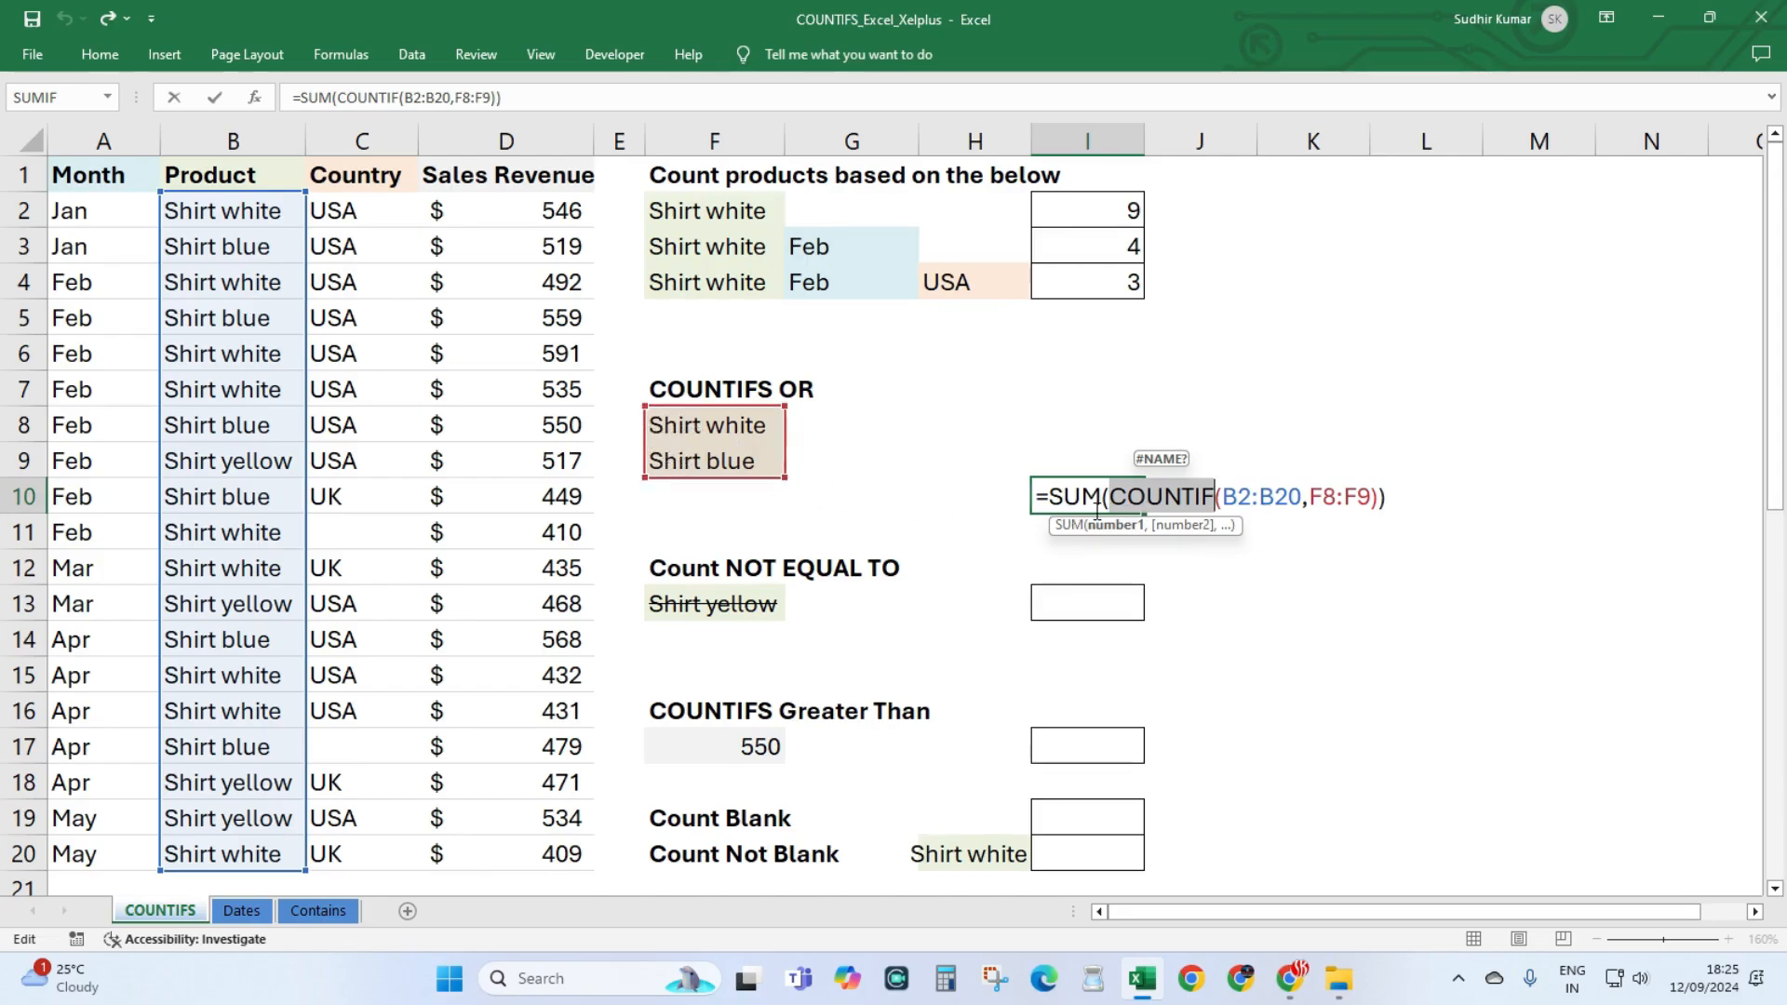
pyautogui.moveTo(1047, 499); pyautogui.dragTo(1095, 501)
pyautogui.hotkey('ctrl', 'shift', 'Return')
# Enter =COUNTIF(B2:B20,"<>"&F13) in cell I13 to count products other than the yellow shirt.
pyautogui.click(1075, 606)
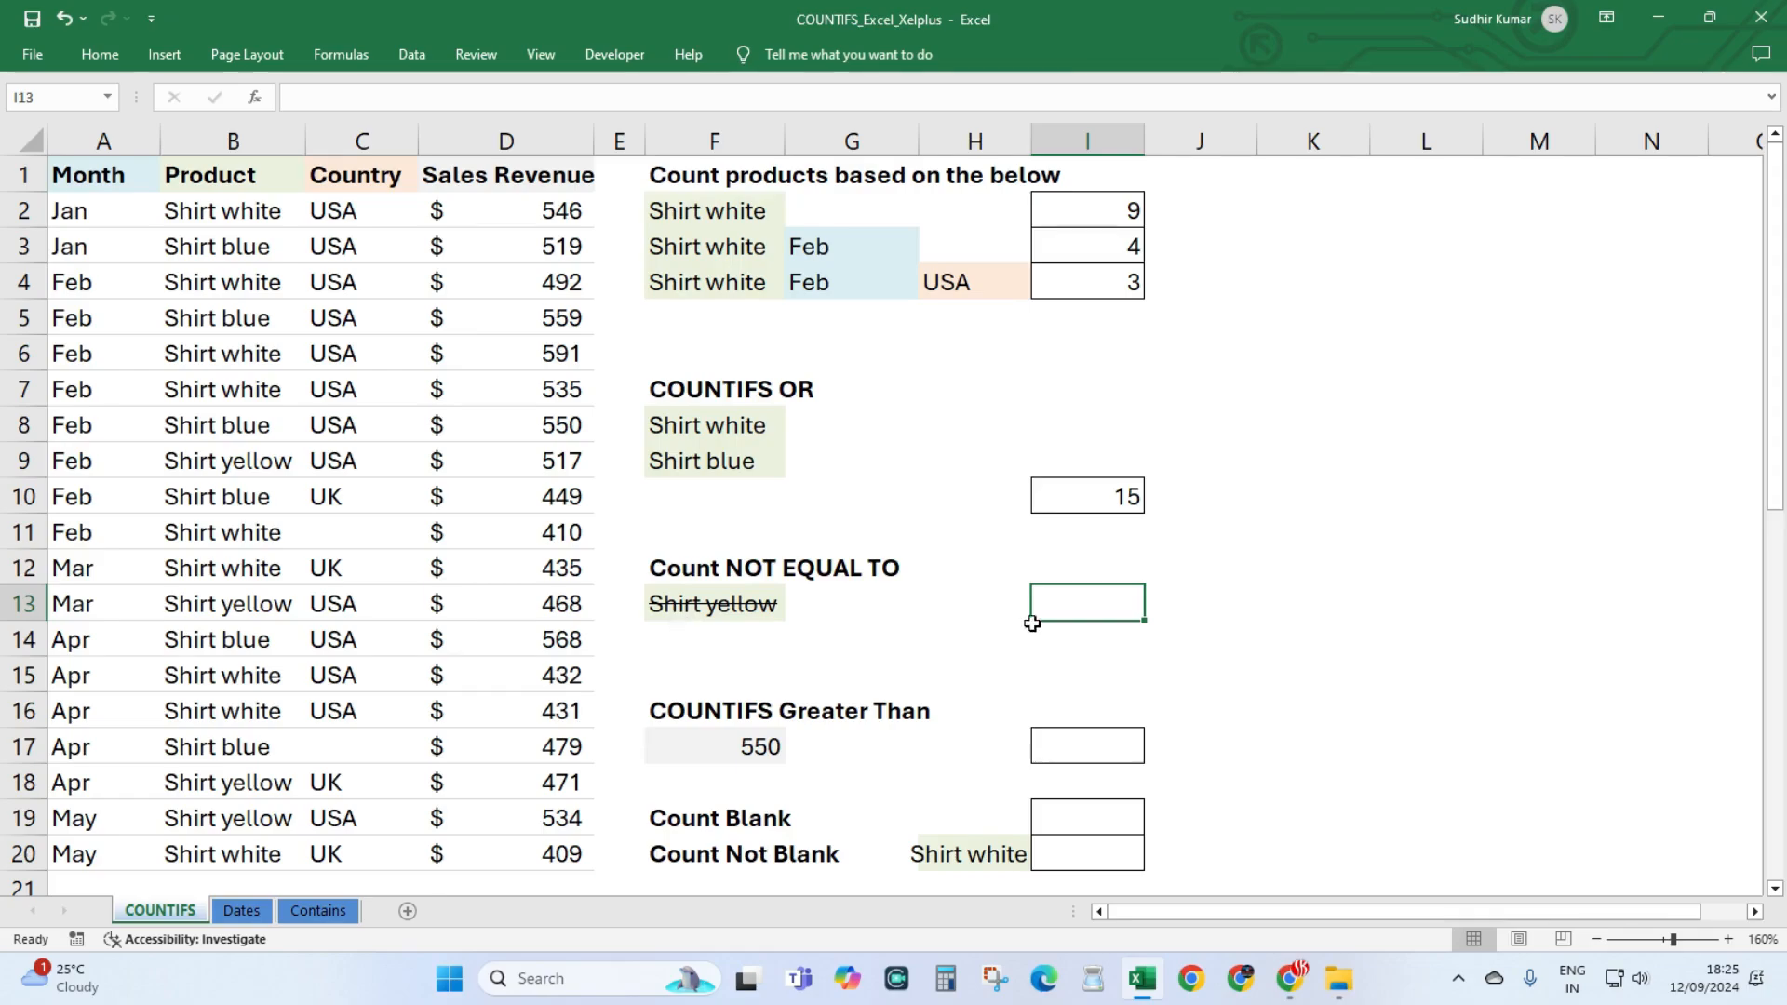
pyautogui.moveTo(237, 211); pyautogui.dragTo(238, 852)
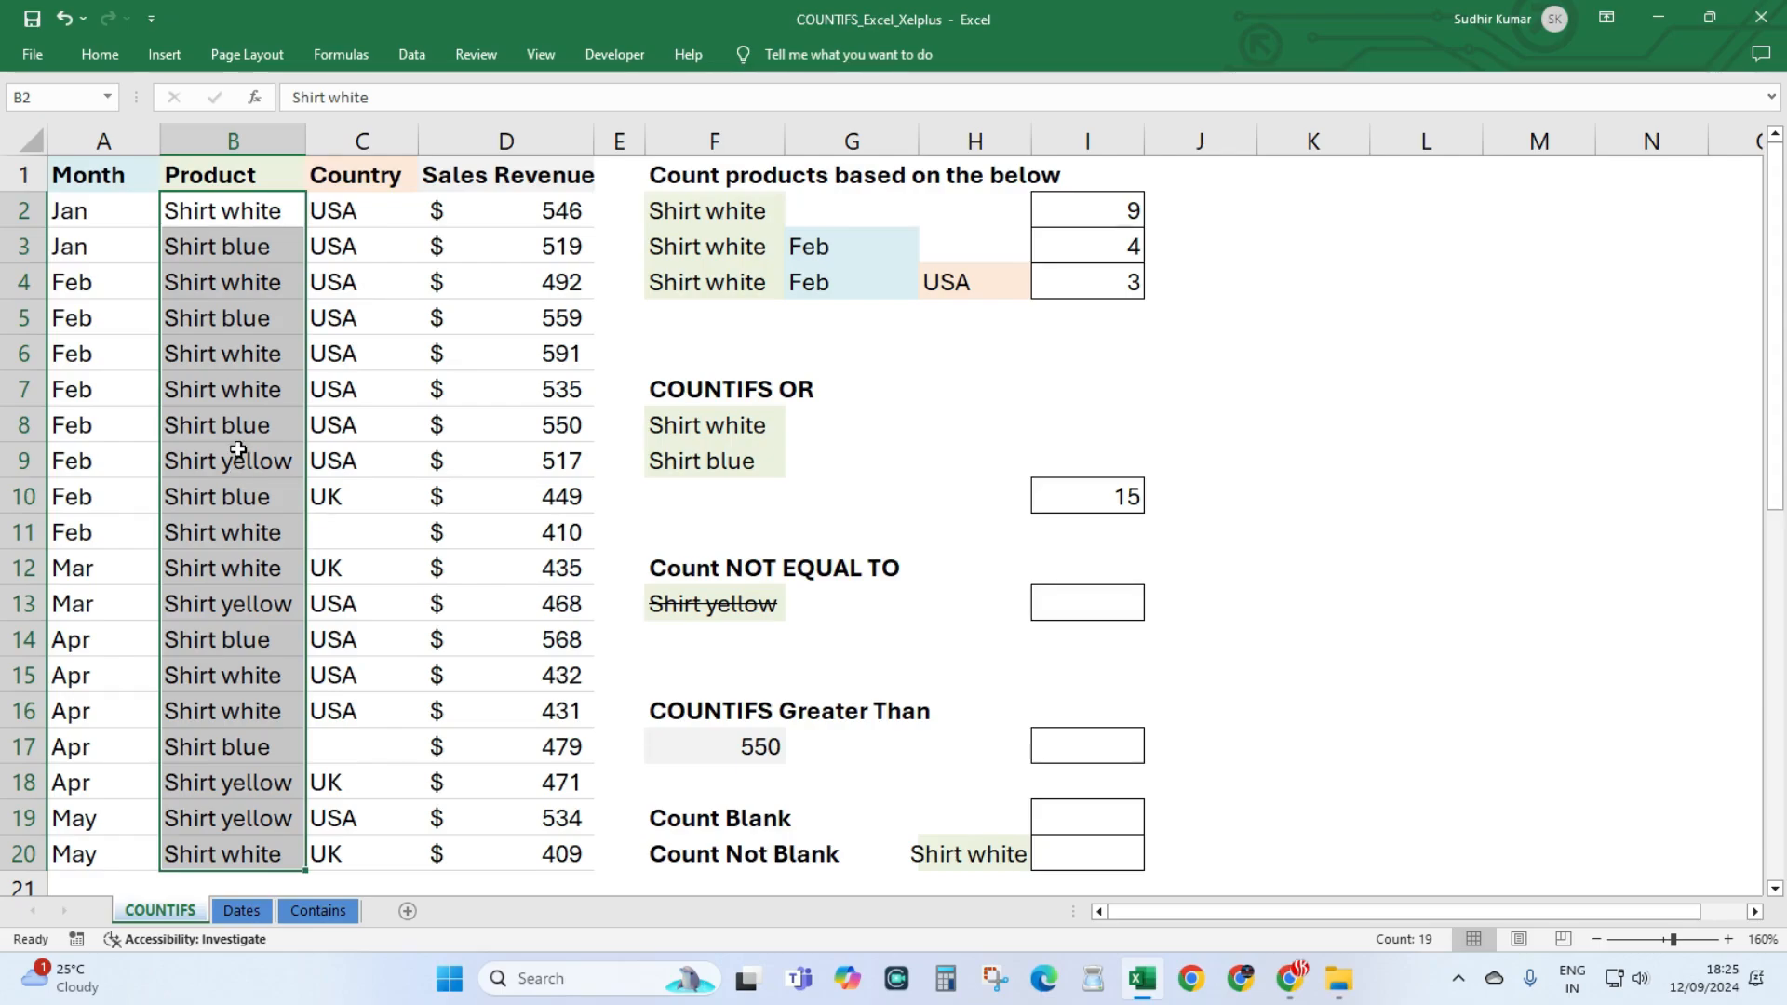
pyautogui.click(1079, 605)
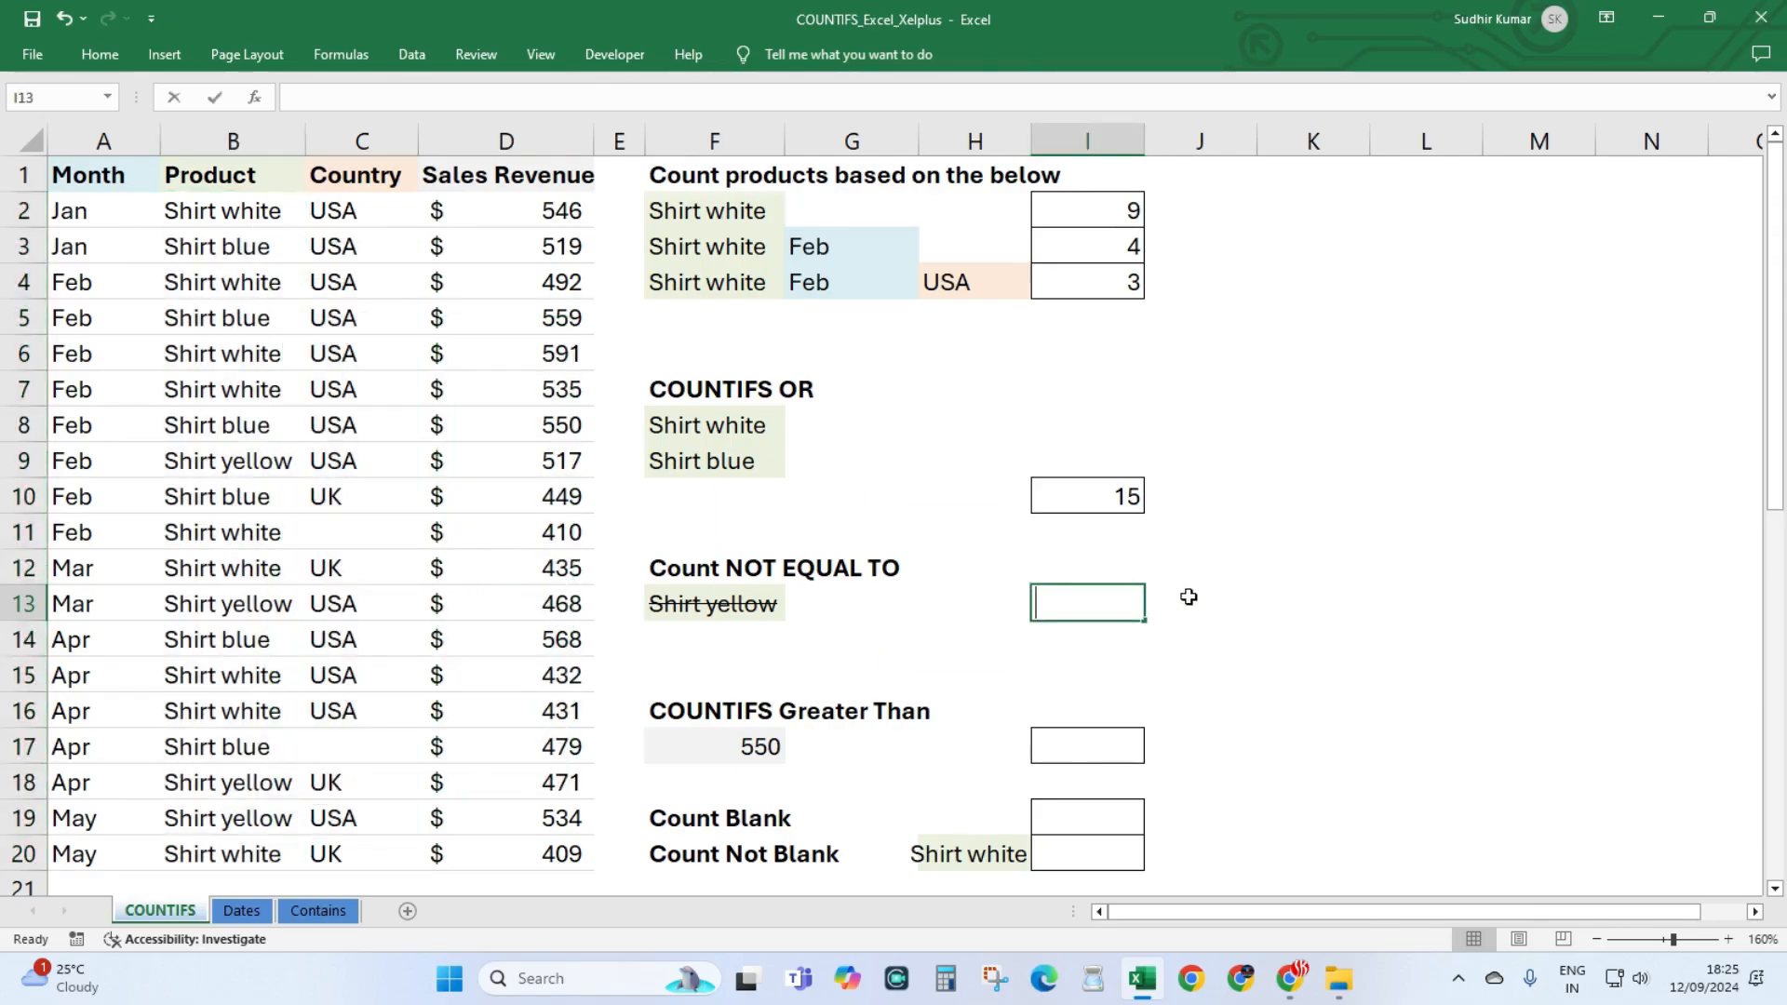
pyautogui.write('=countif')
pyautogui.press('Tab')
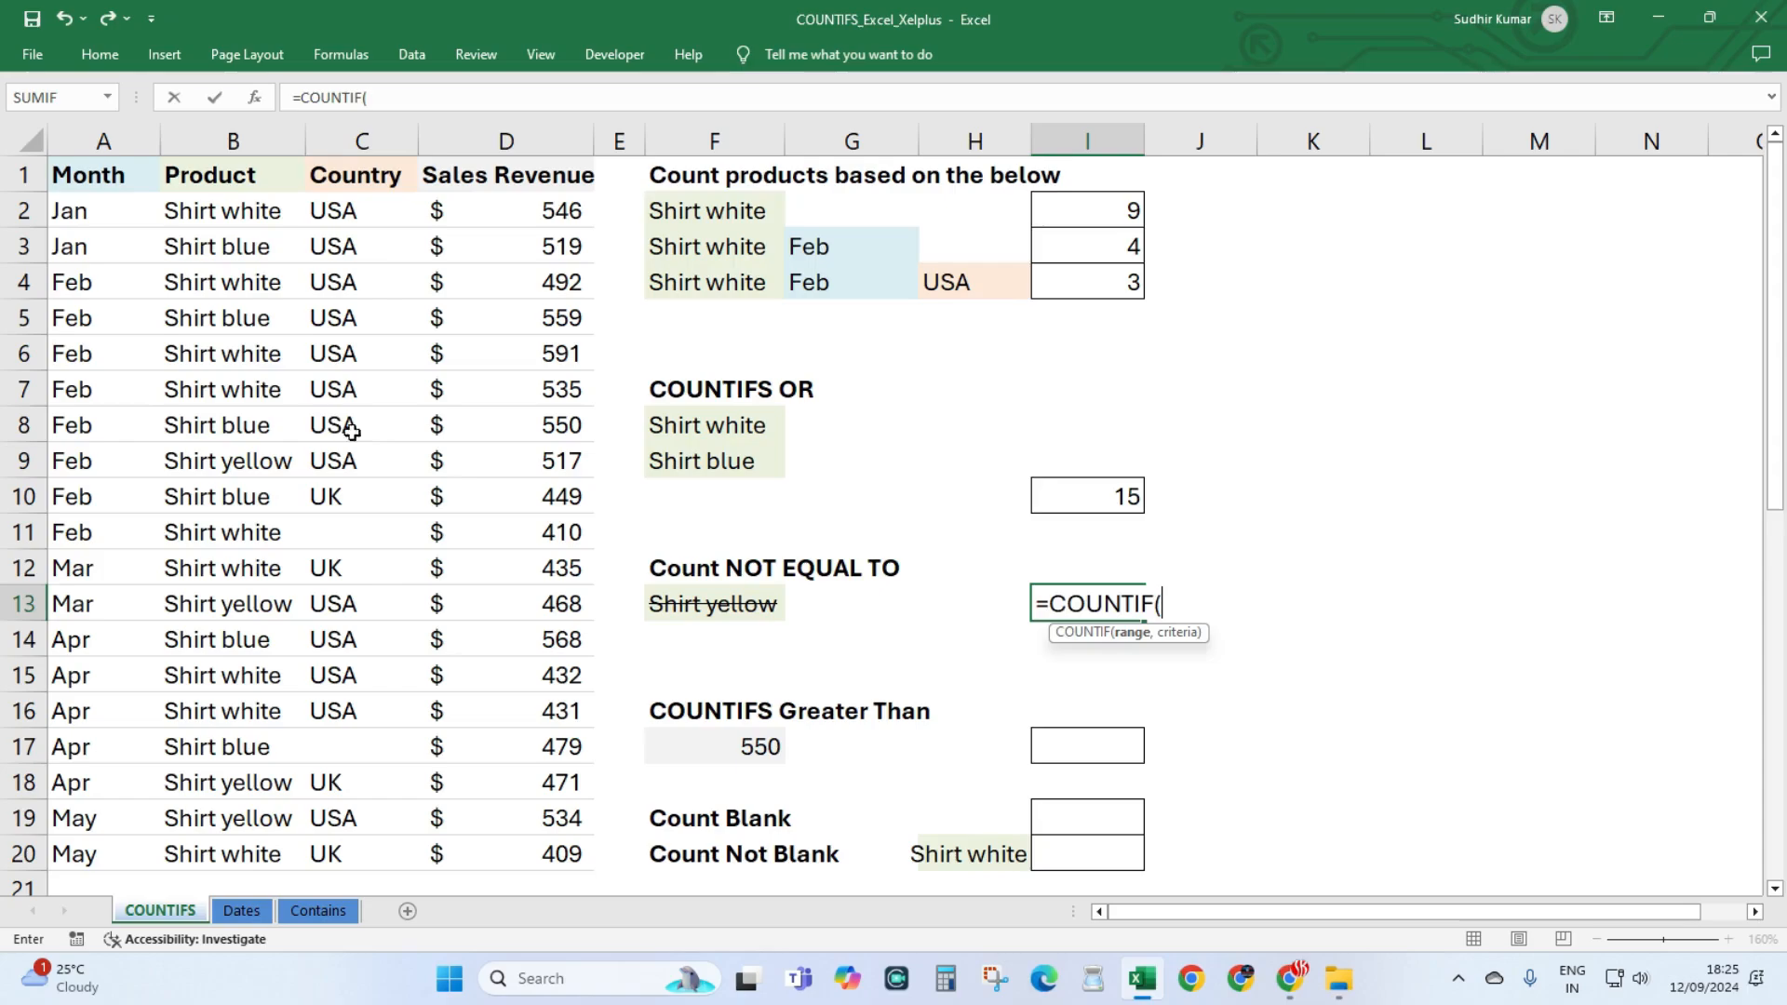
pyautogui.moveTo(223, 212); pyautogui.dragTo(228, 853)
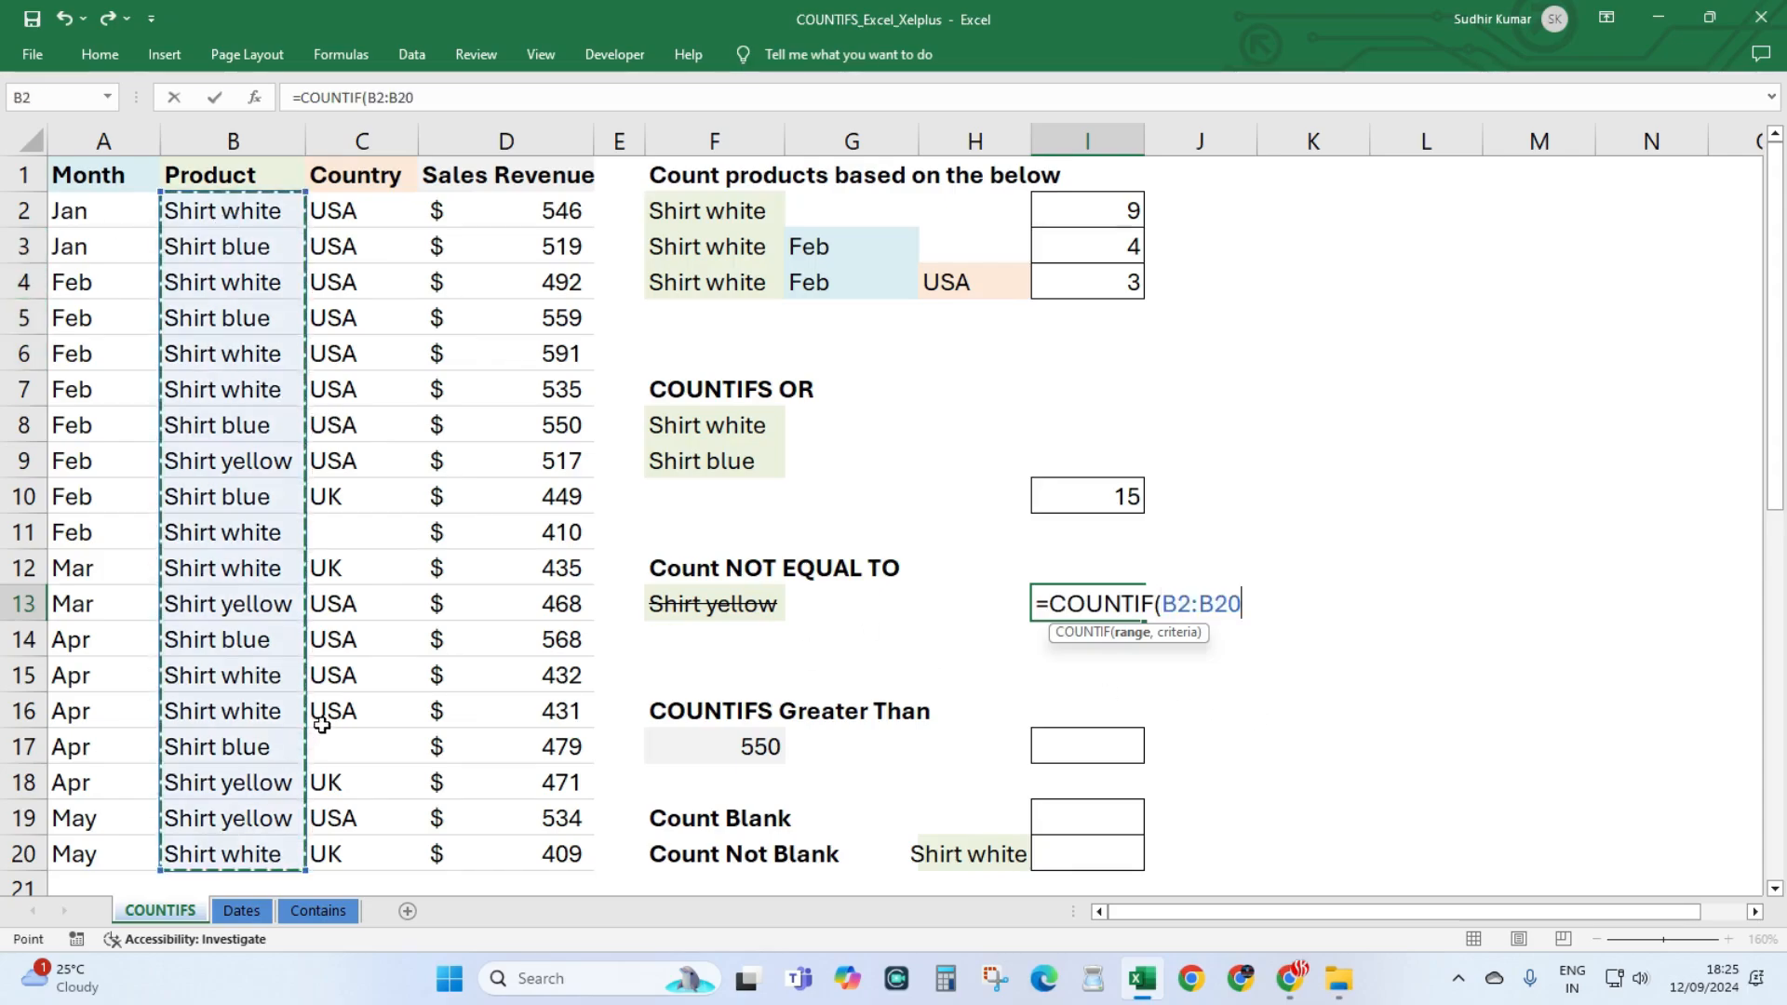
pyautogui.write(',"<>"&')
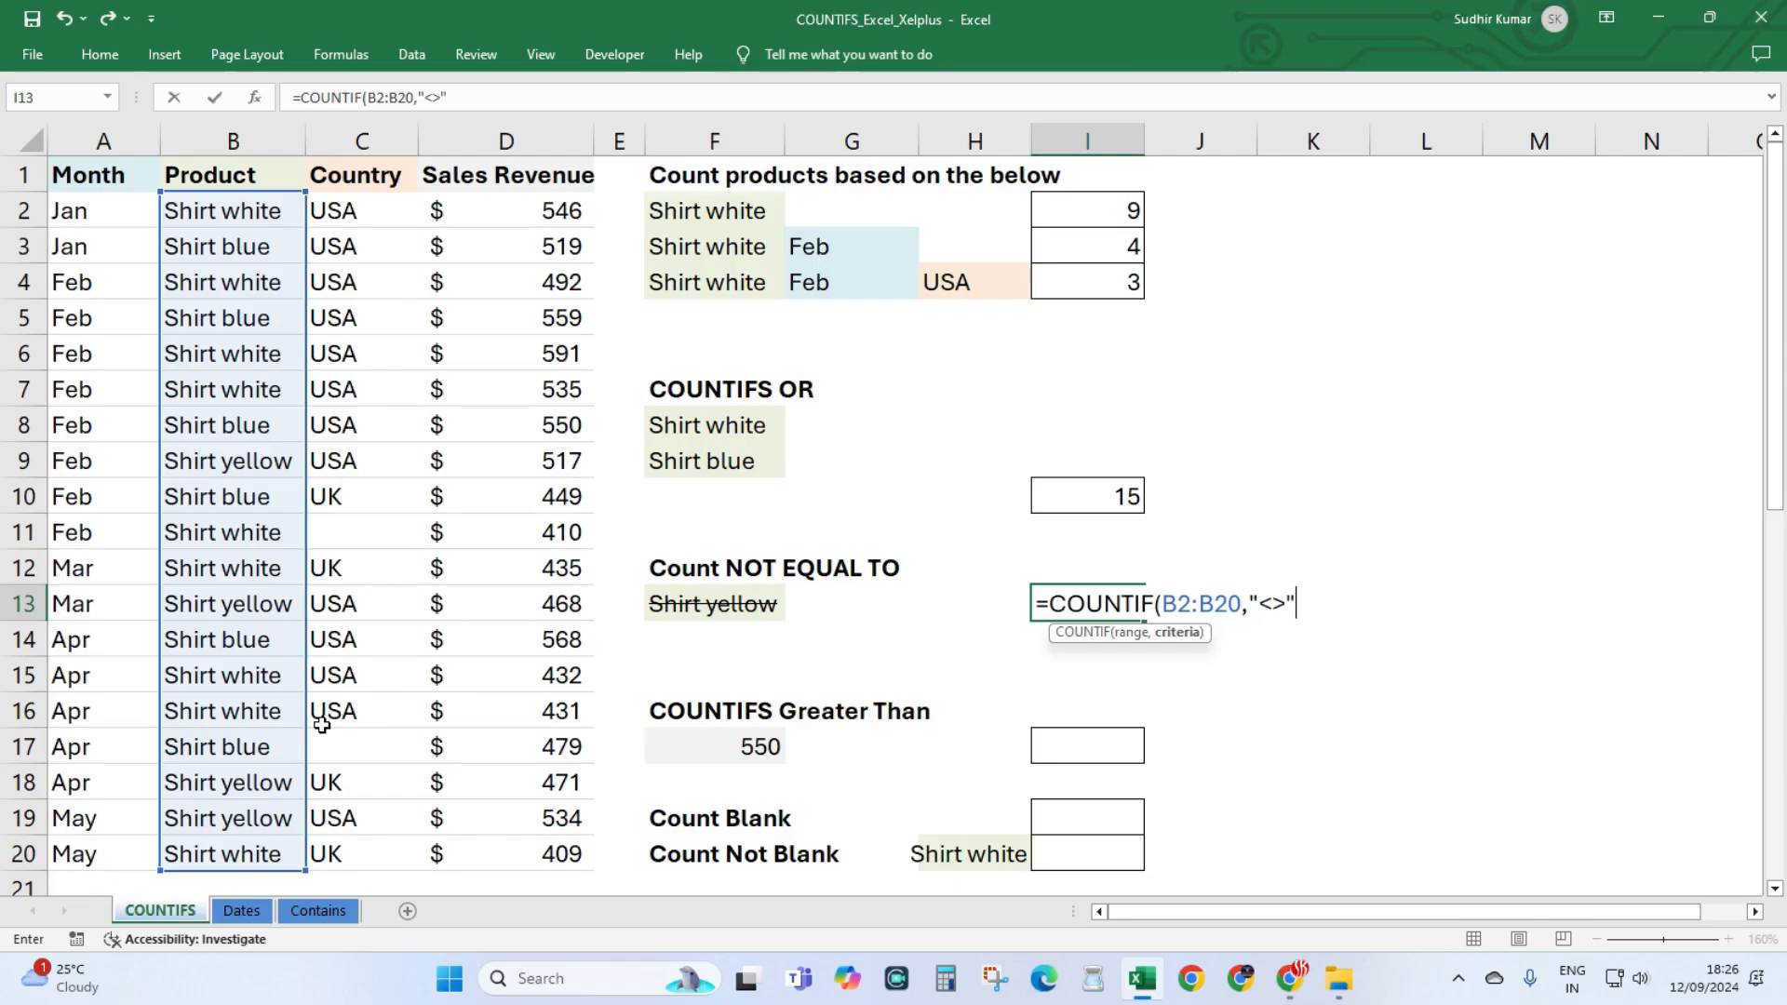
pyautogui.click(716, 600)
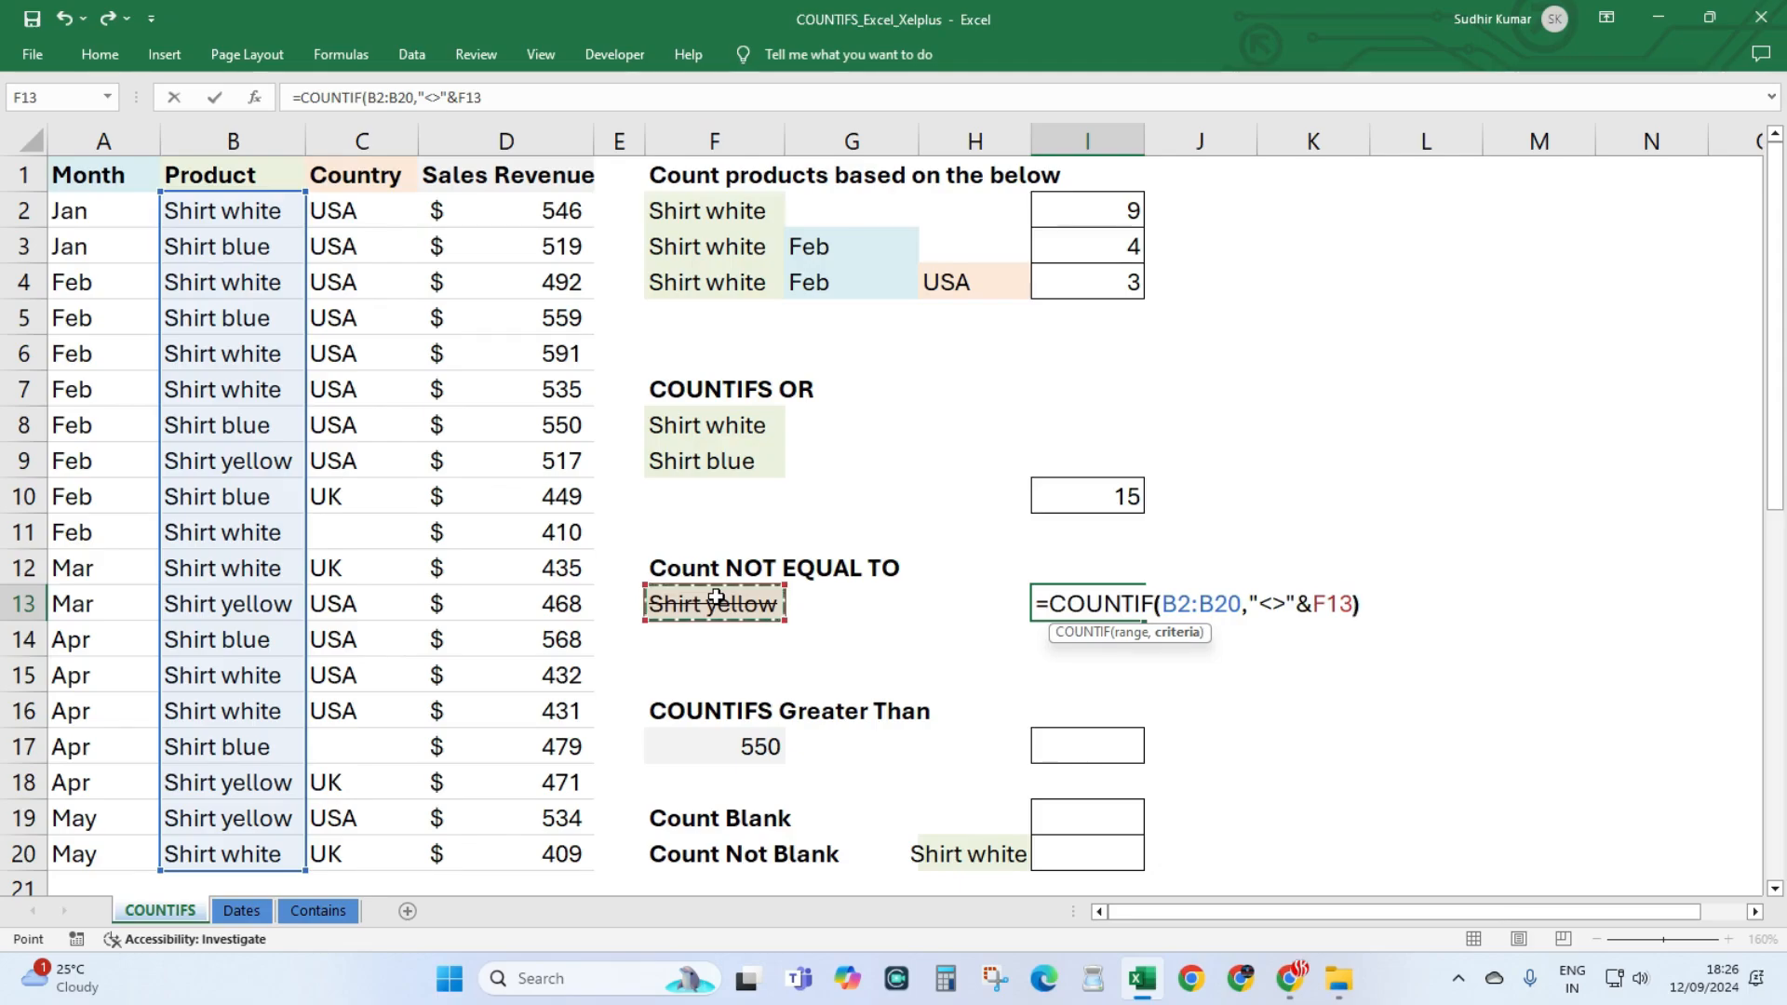
pyautogui.hotkey('ctrl', 'Return')
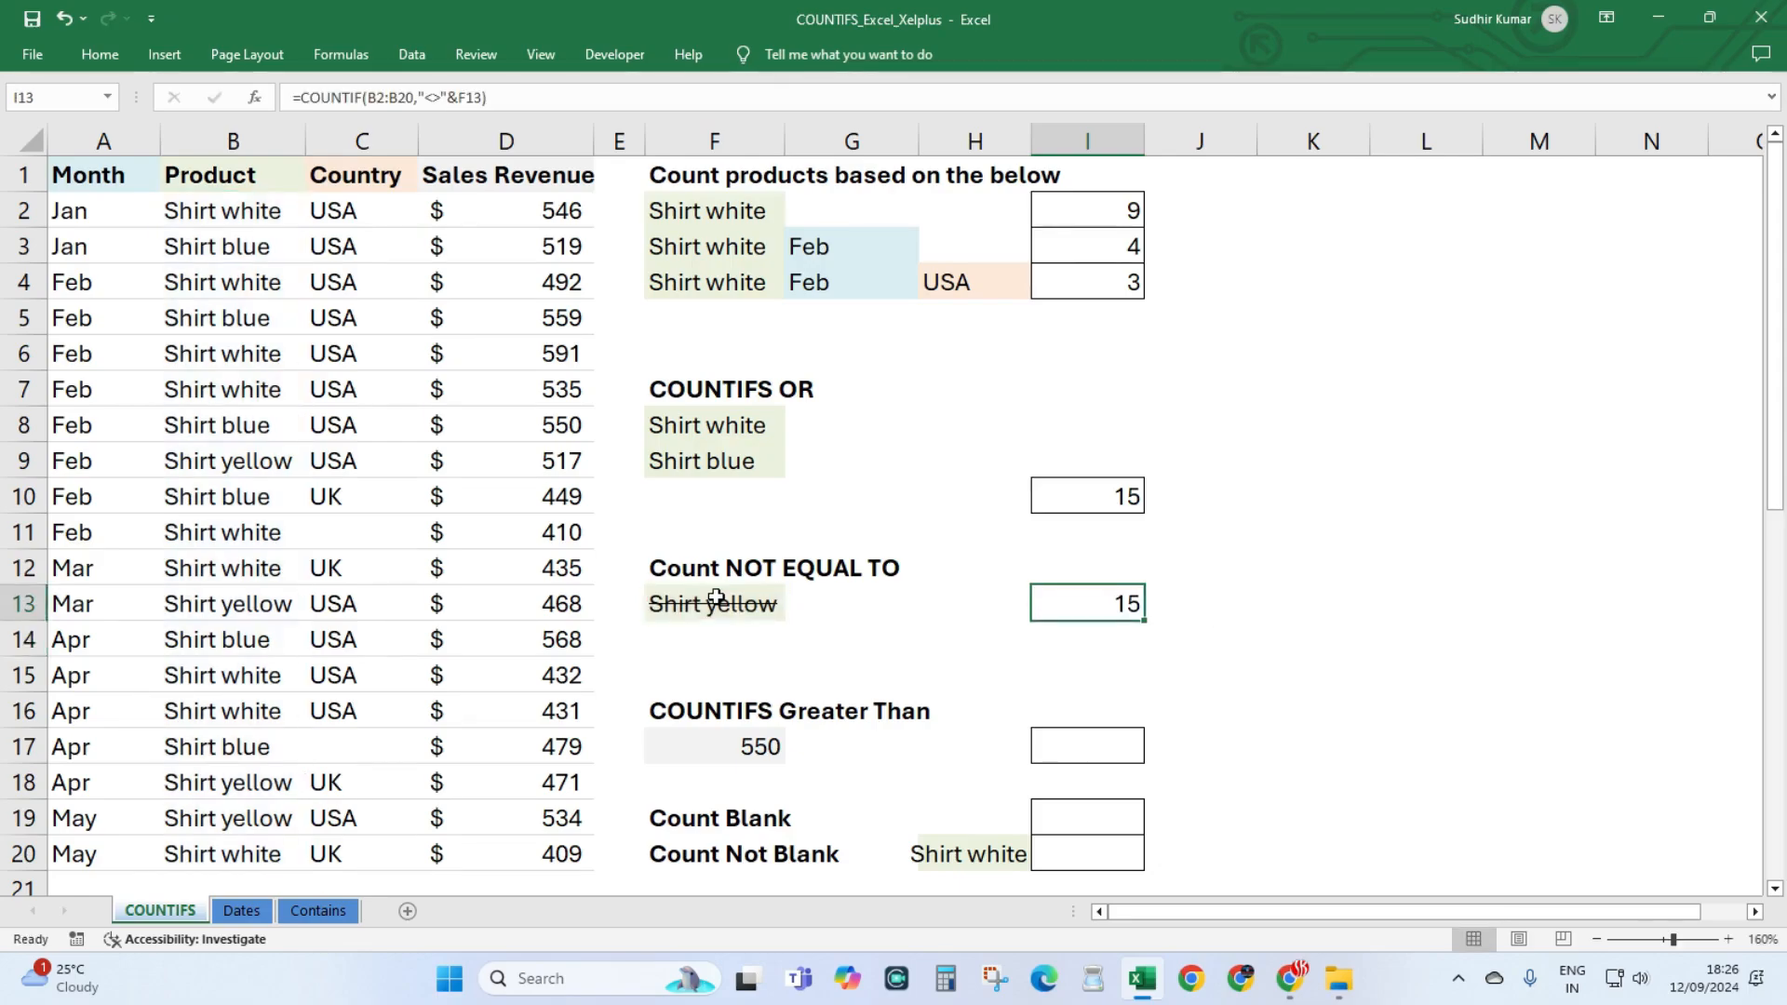
# Check the Shirt yellow rows in the Product column against the not-equal count in I13.
pyautogui.moveTo(202, 223); pyautogui.dragTo(244, 847)
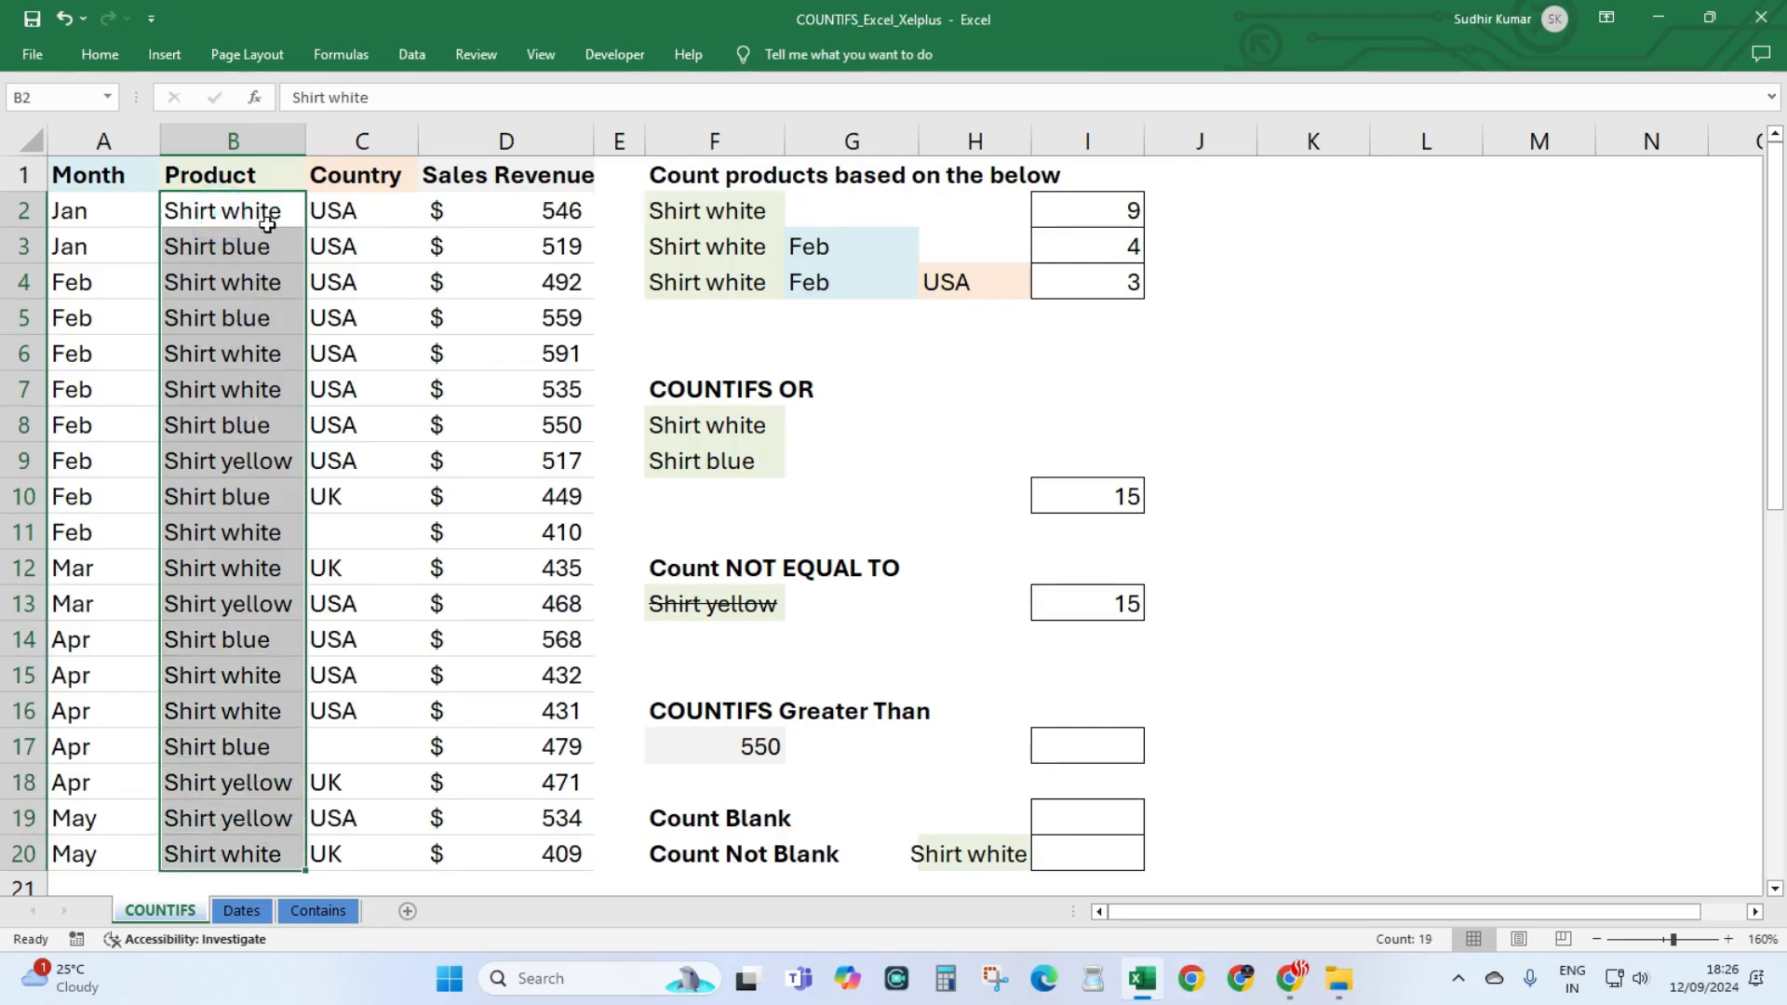
pyautogui.click(267, 459)
pyautogui.click(270, 605)
pyautogui.click(284, 815)
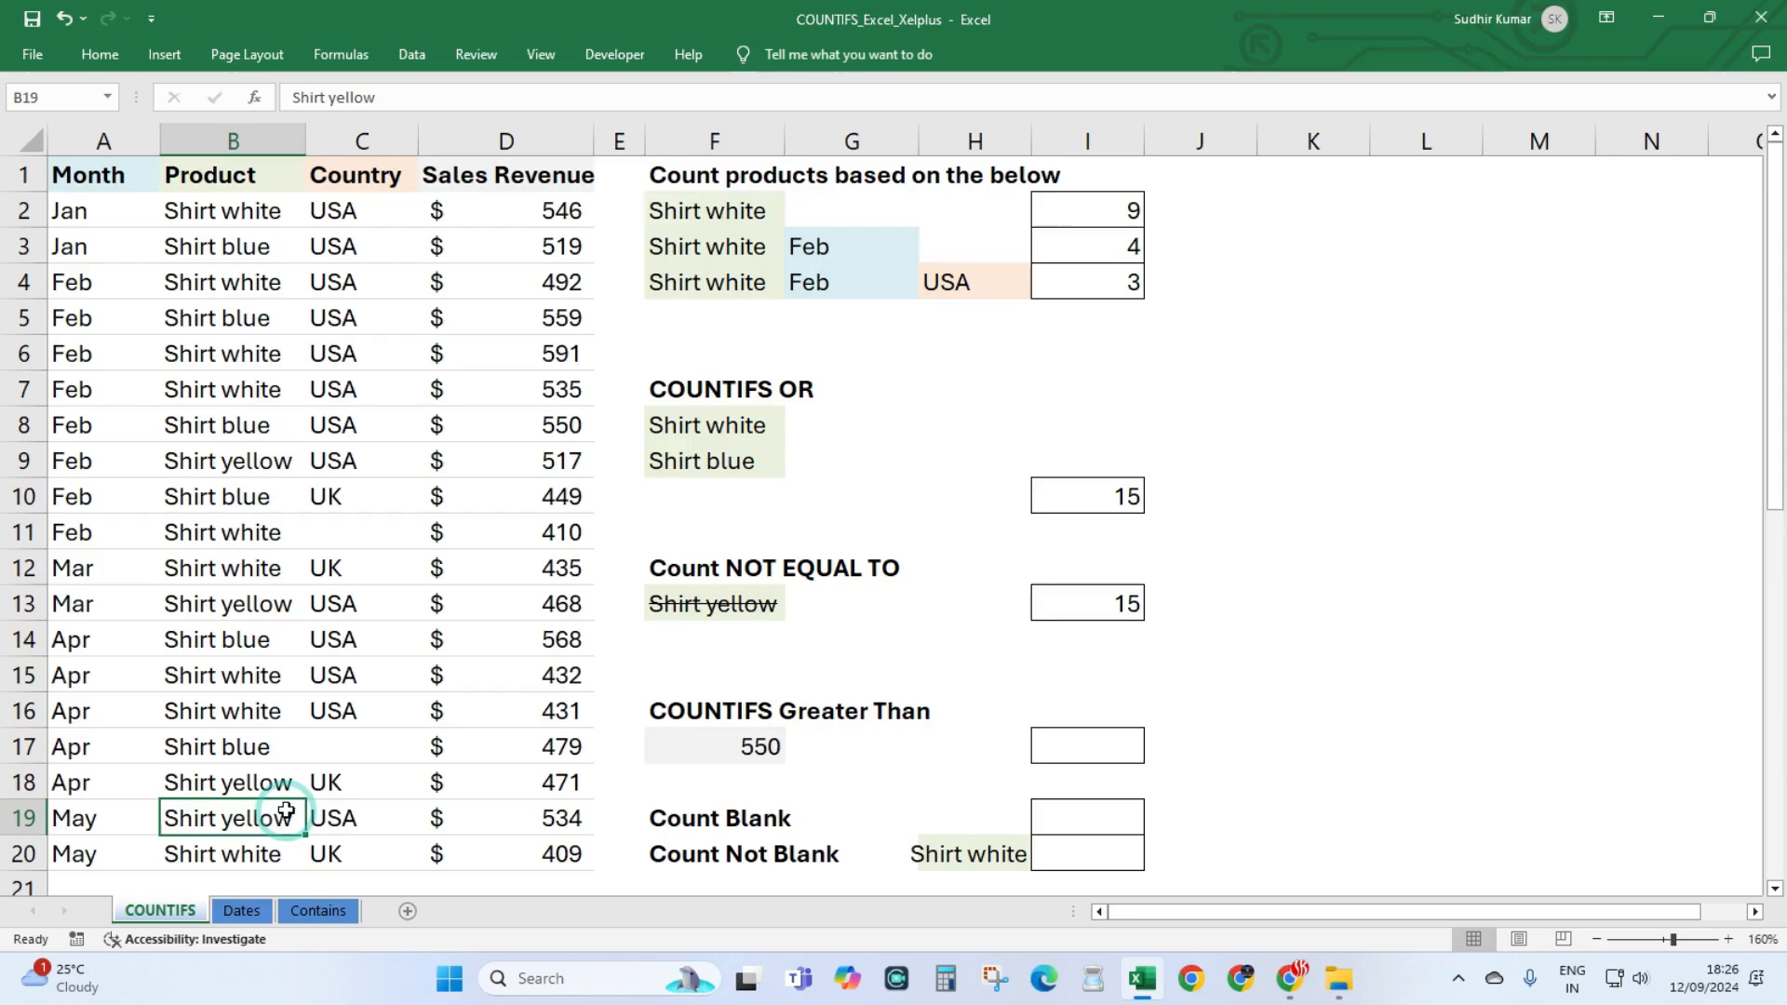
pyautogui.click(1124, 596)
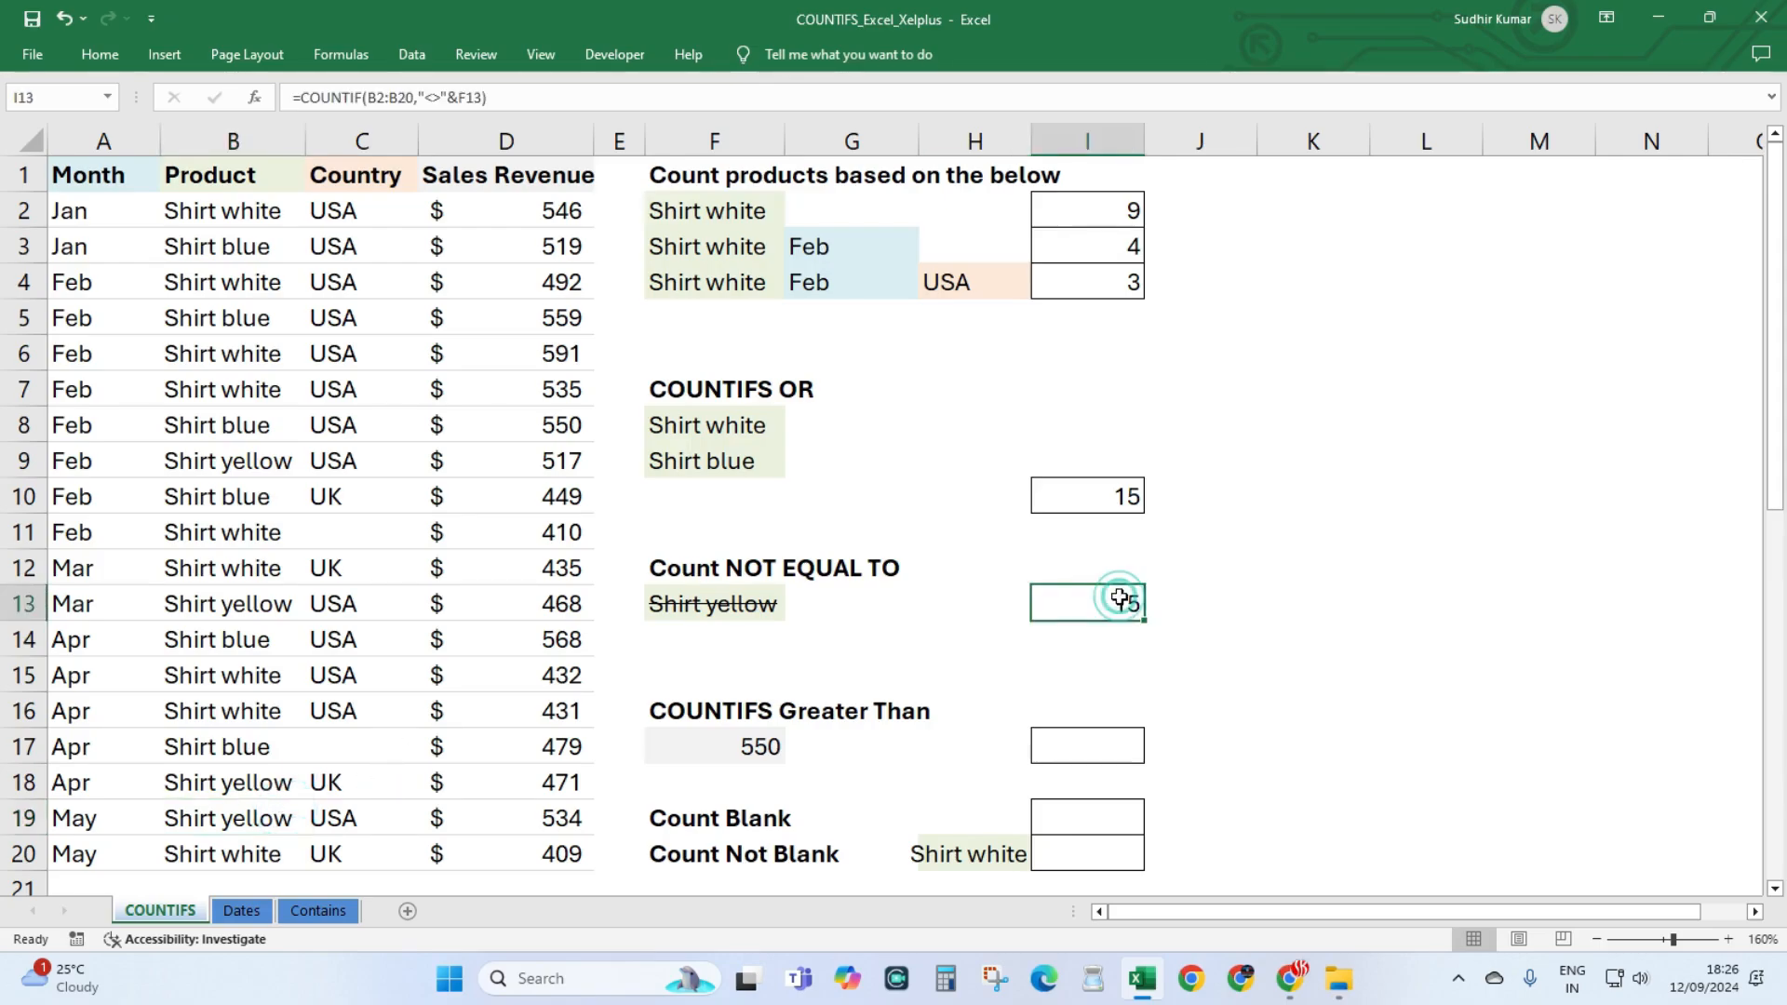
pyautogui.click(1127, 603)
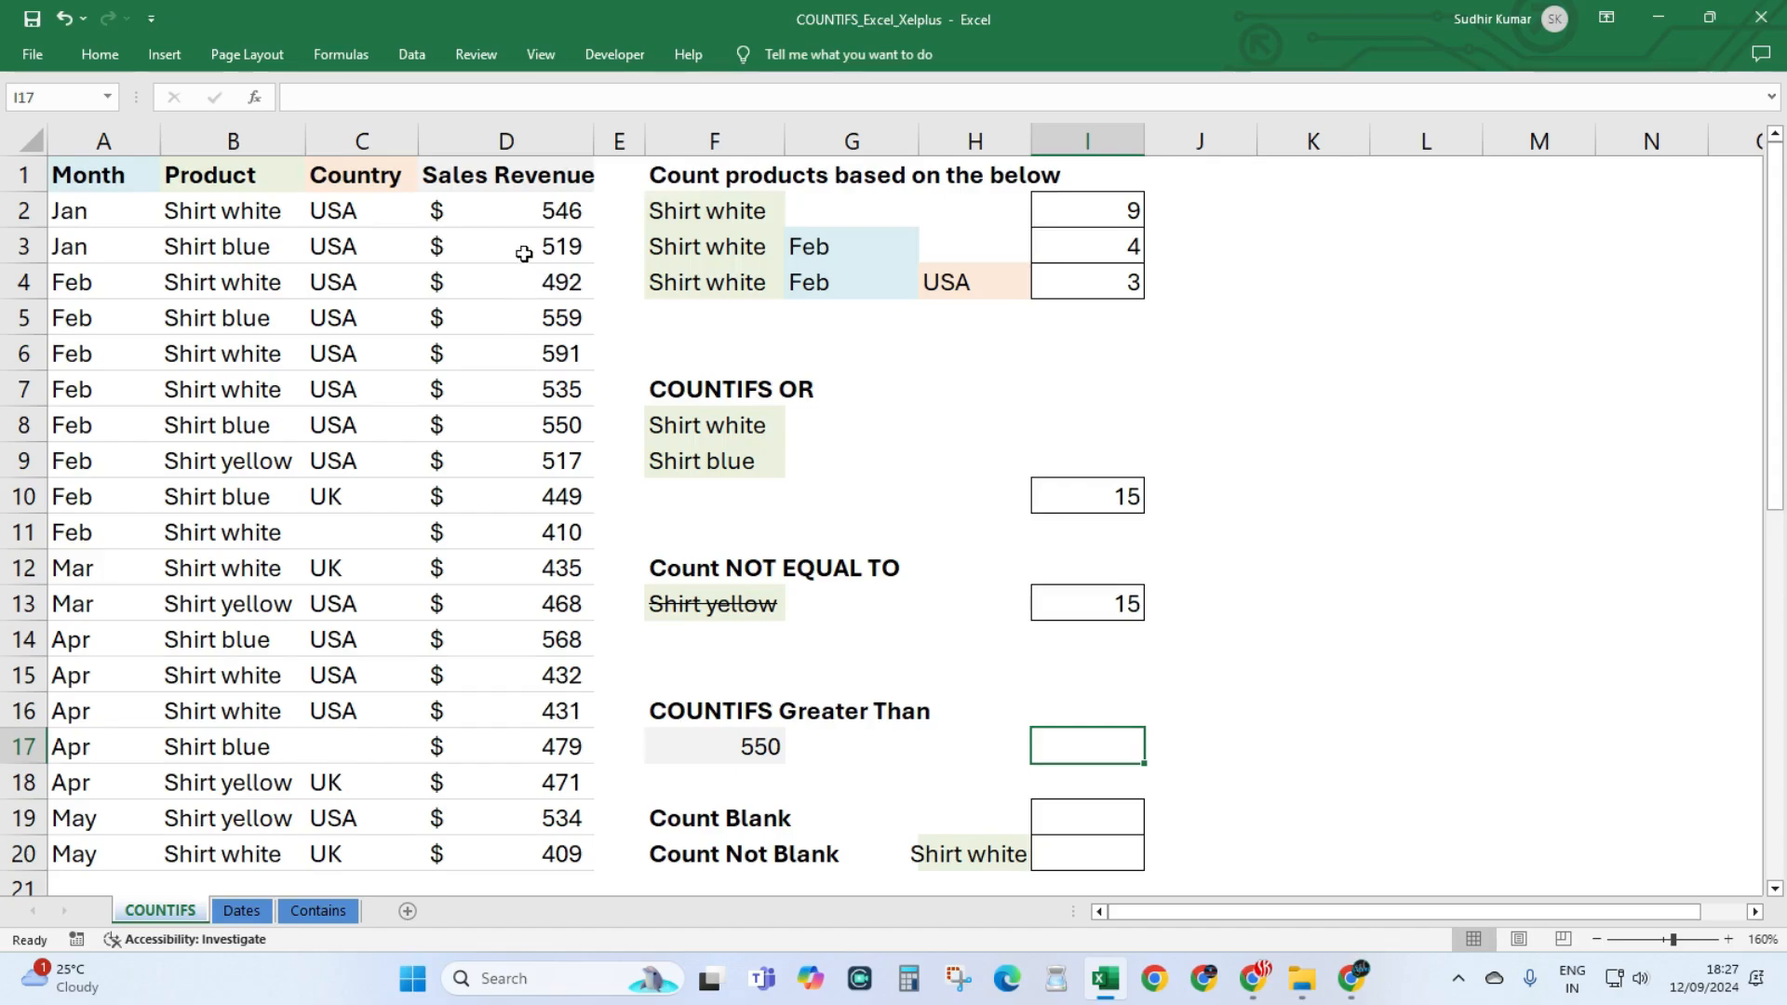
# Enter =COUNTIF(D2:D20,">550") in cell I17 to count sales revenues greater than 550.
pyautogui.moveTo(532, 175); pyautogui.dragTo(506, 853)
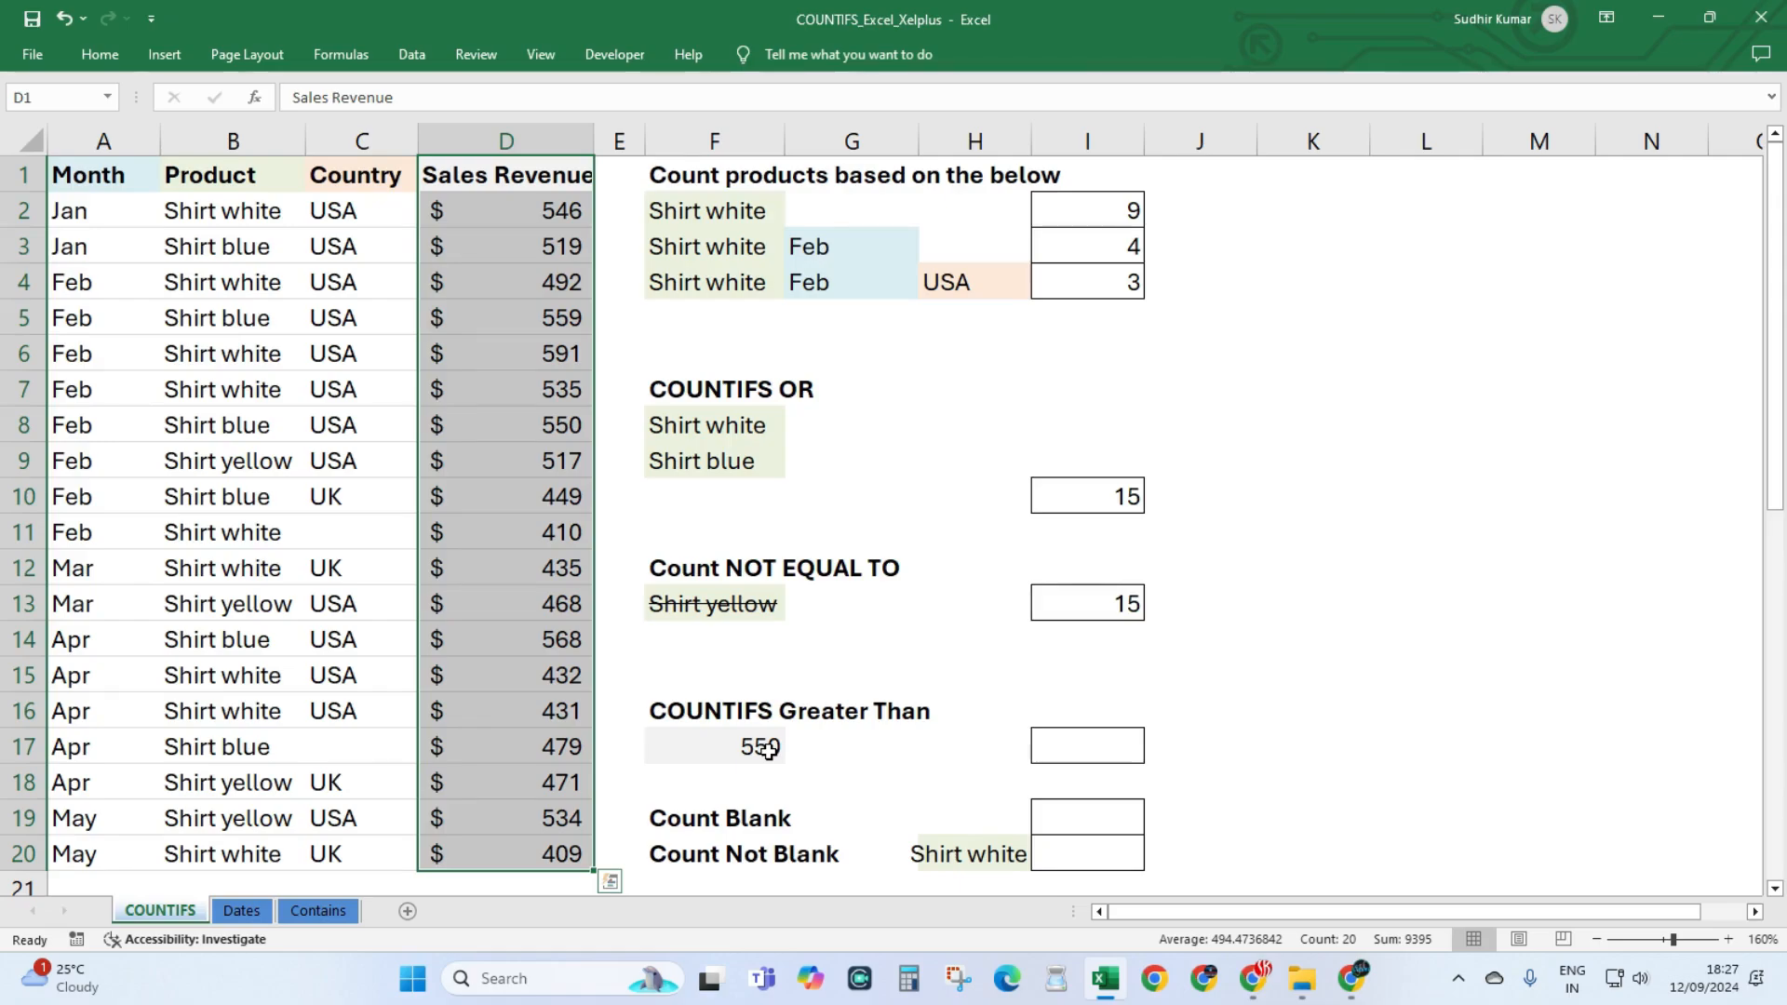
pyautogui.click(1087, 746)
pyautogui.write('=countif')
pyautogui.press('Tab')
pyautogui.moveTo(522, 210); pyautogui.dragTo(518, 851)
pyautogui.write(',')
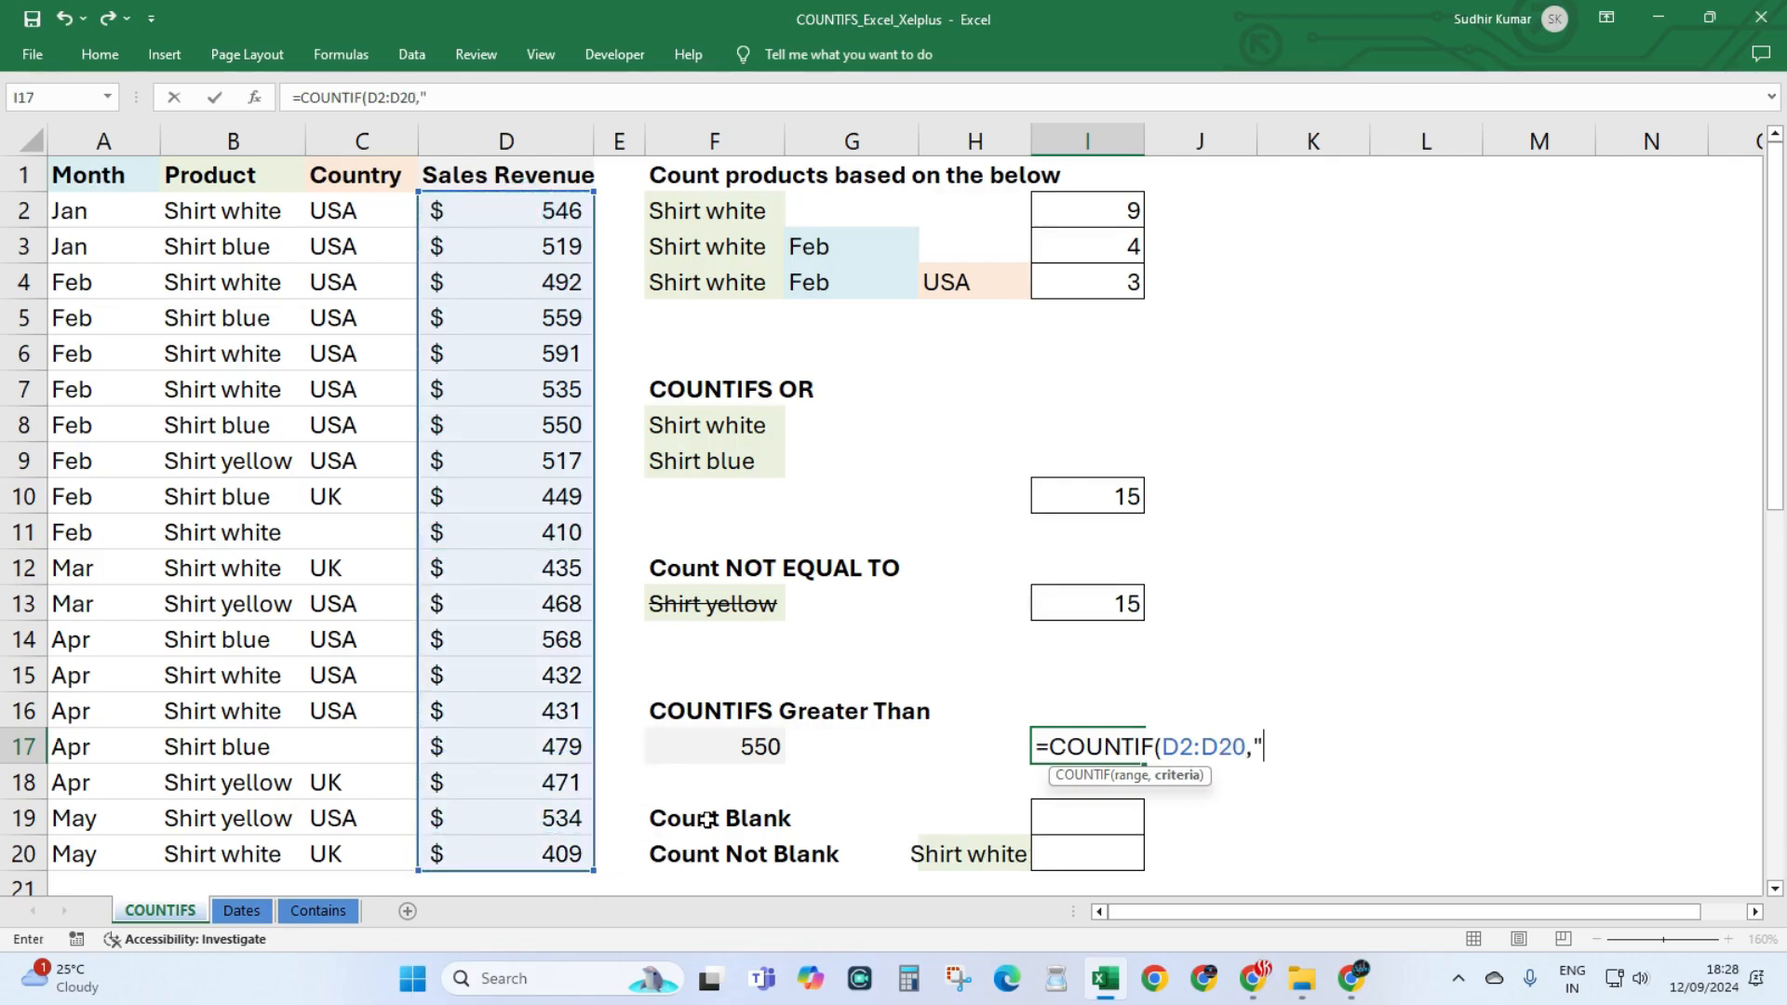
pyautogui.write('">550")')
pyautogui.press('Return')
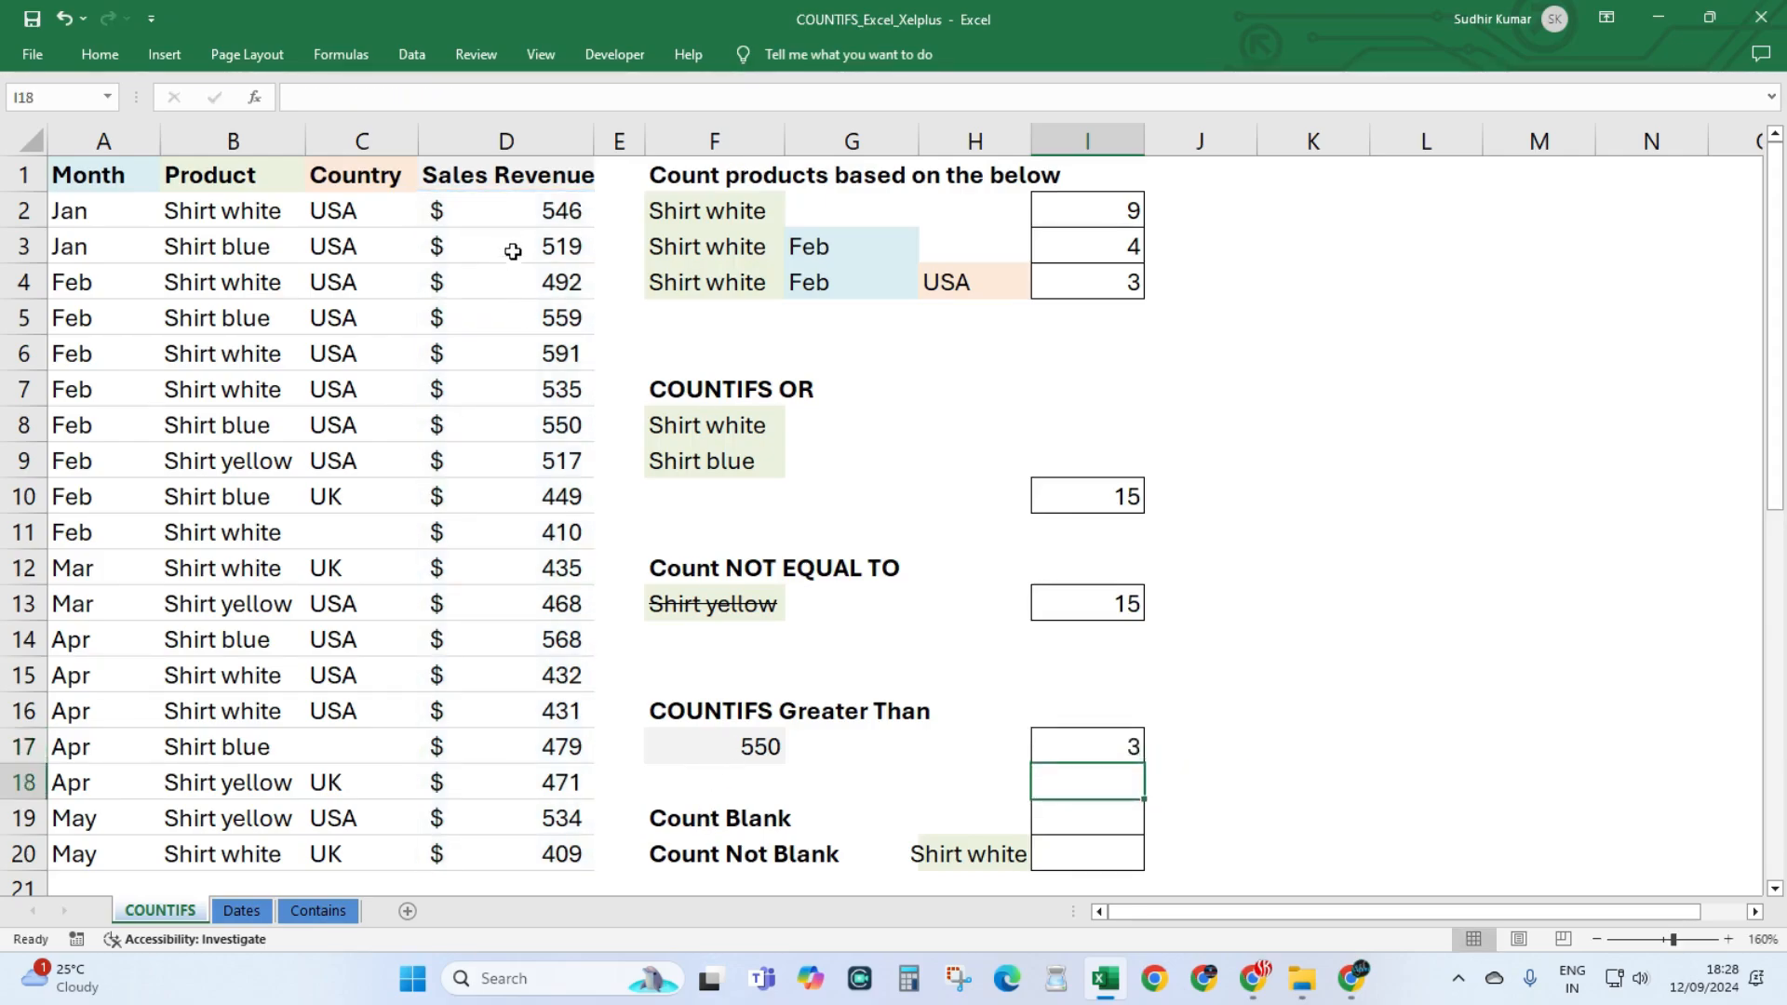
# Check which Sales Revenue values in D2:D20 exceed or equal 550.
pyautogui.moveTo(537, 205); pyautogui.dragTo(523, 842)
pyautogui.click(557, 279)
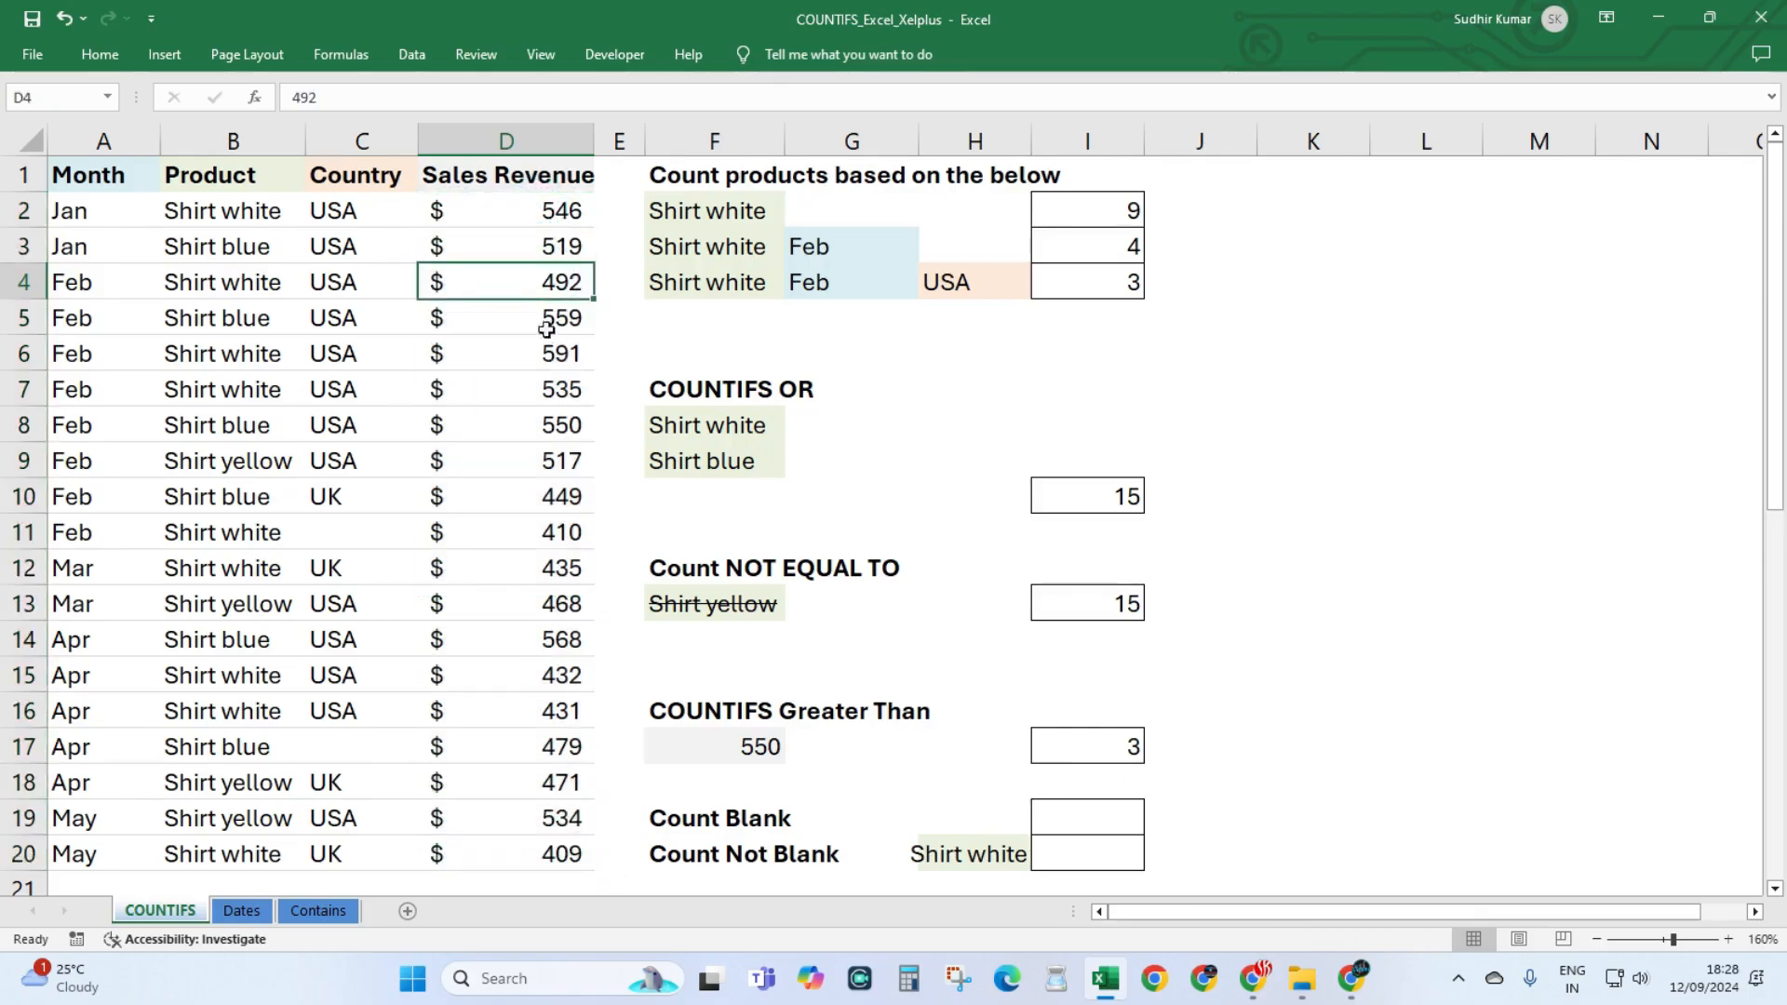
pyautogui.click(550, 319)
pyautogui.click(545, 351)
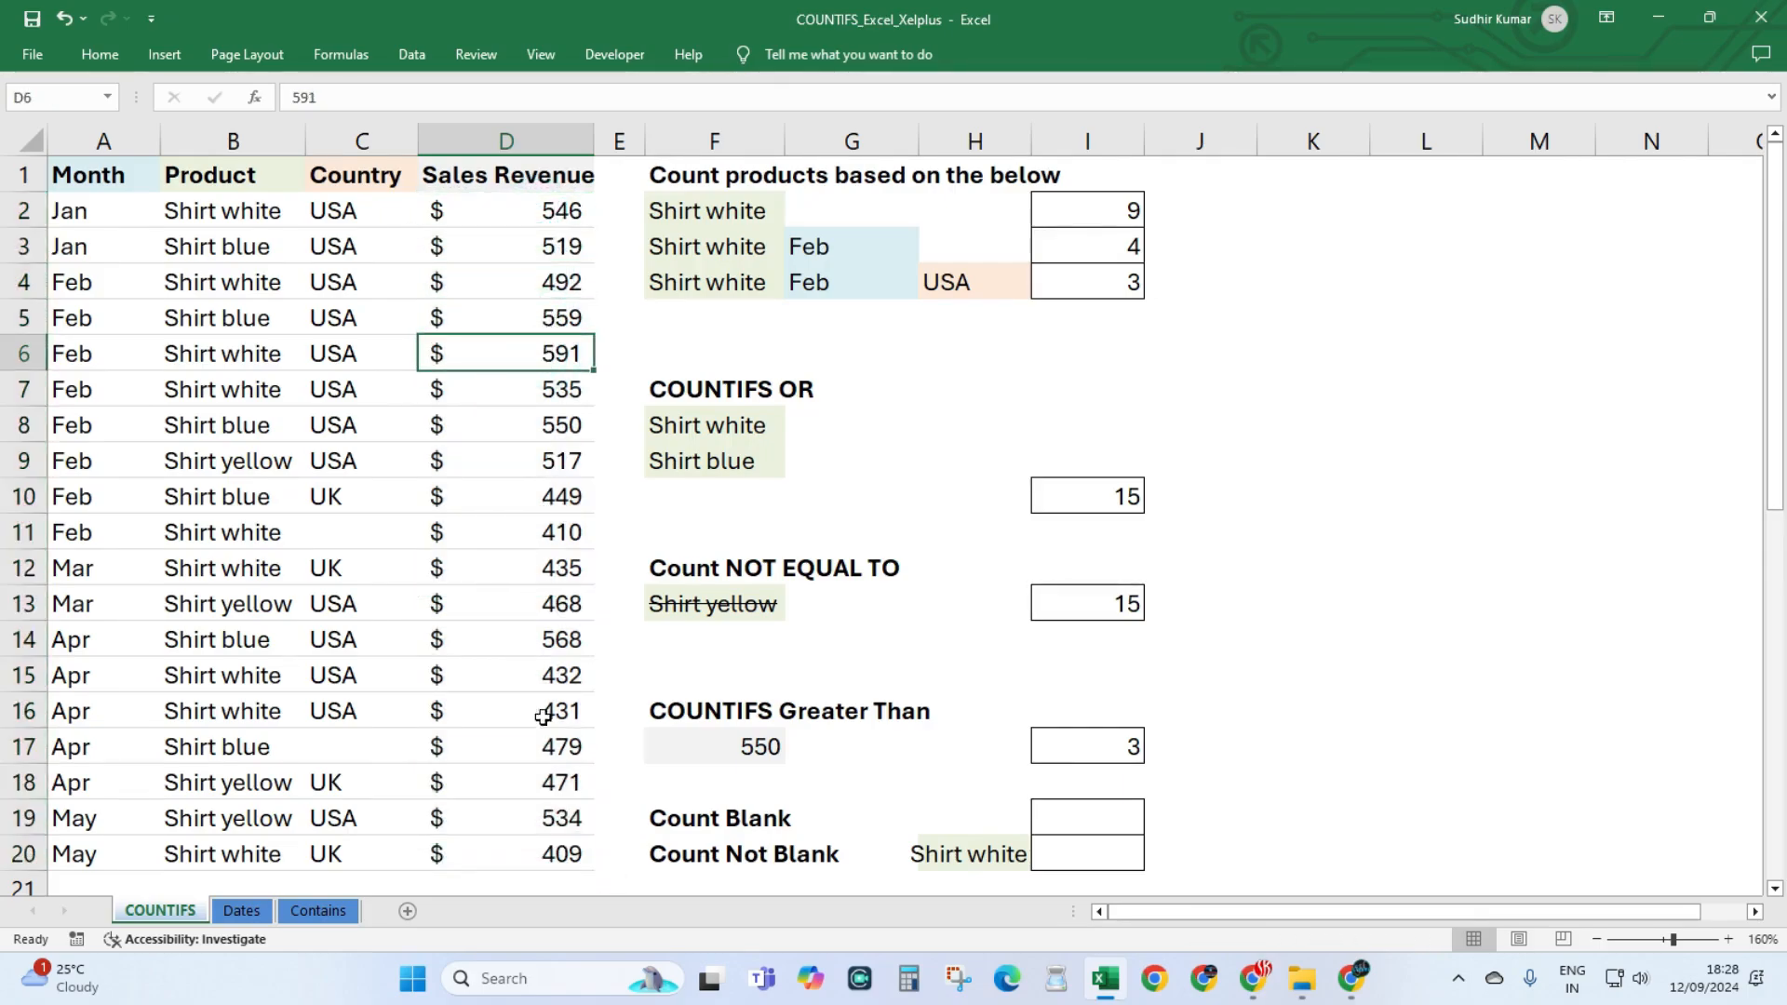
pyautogui.click(555, 649)
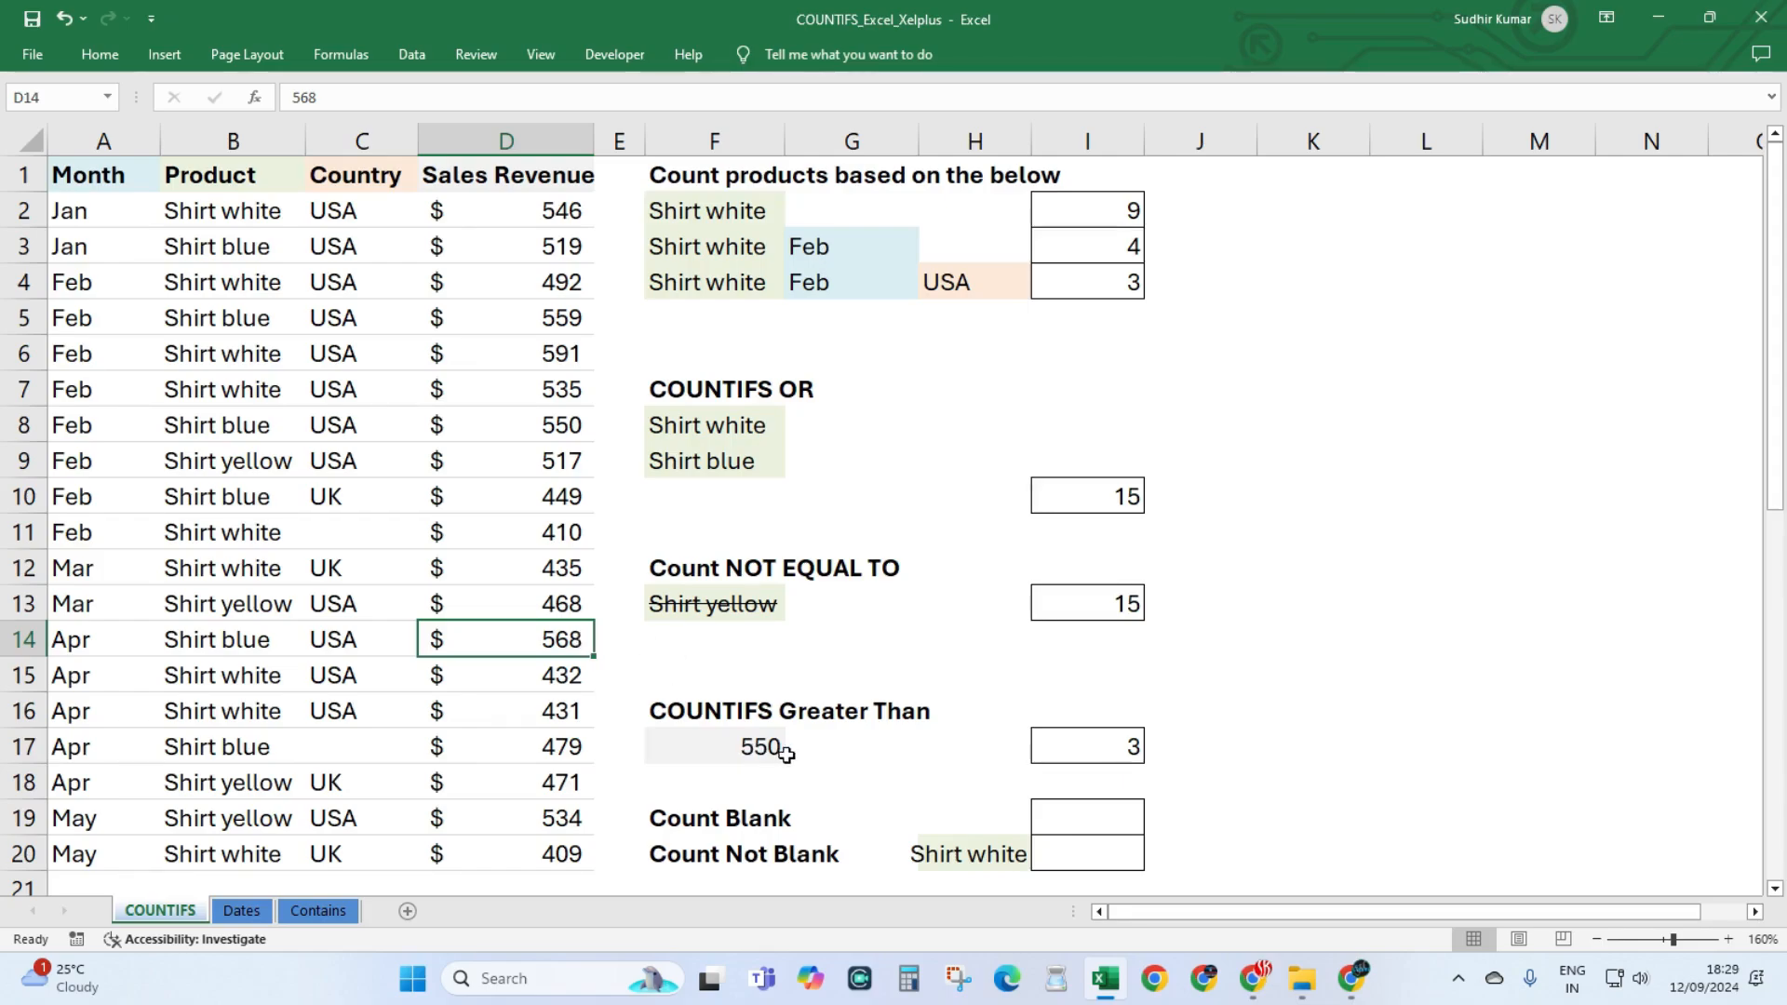
pyautogui.click(549, 424)
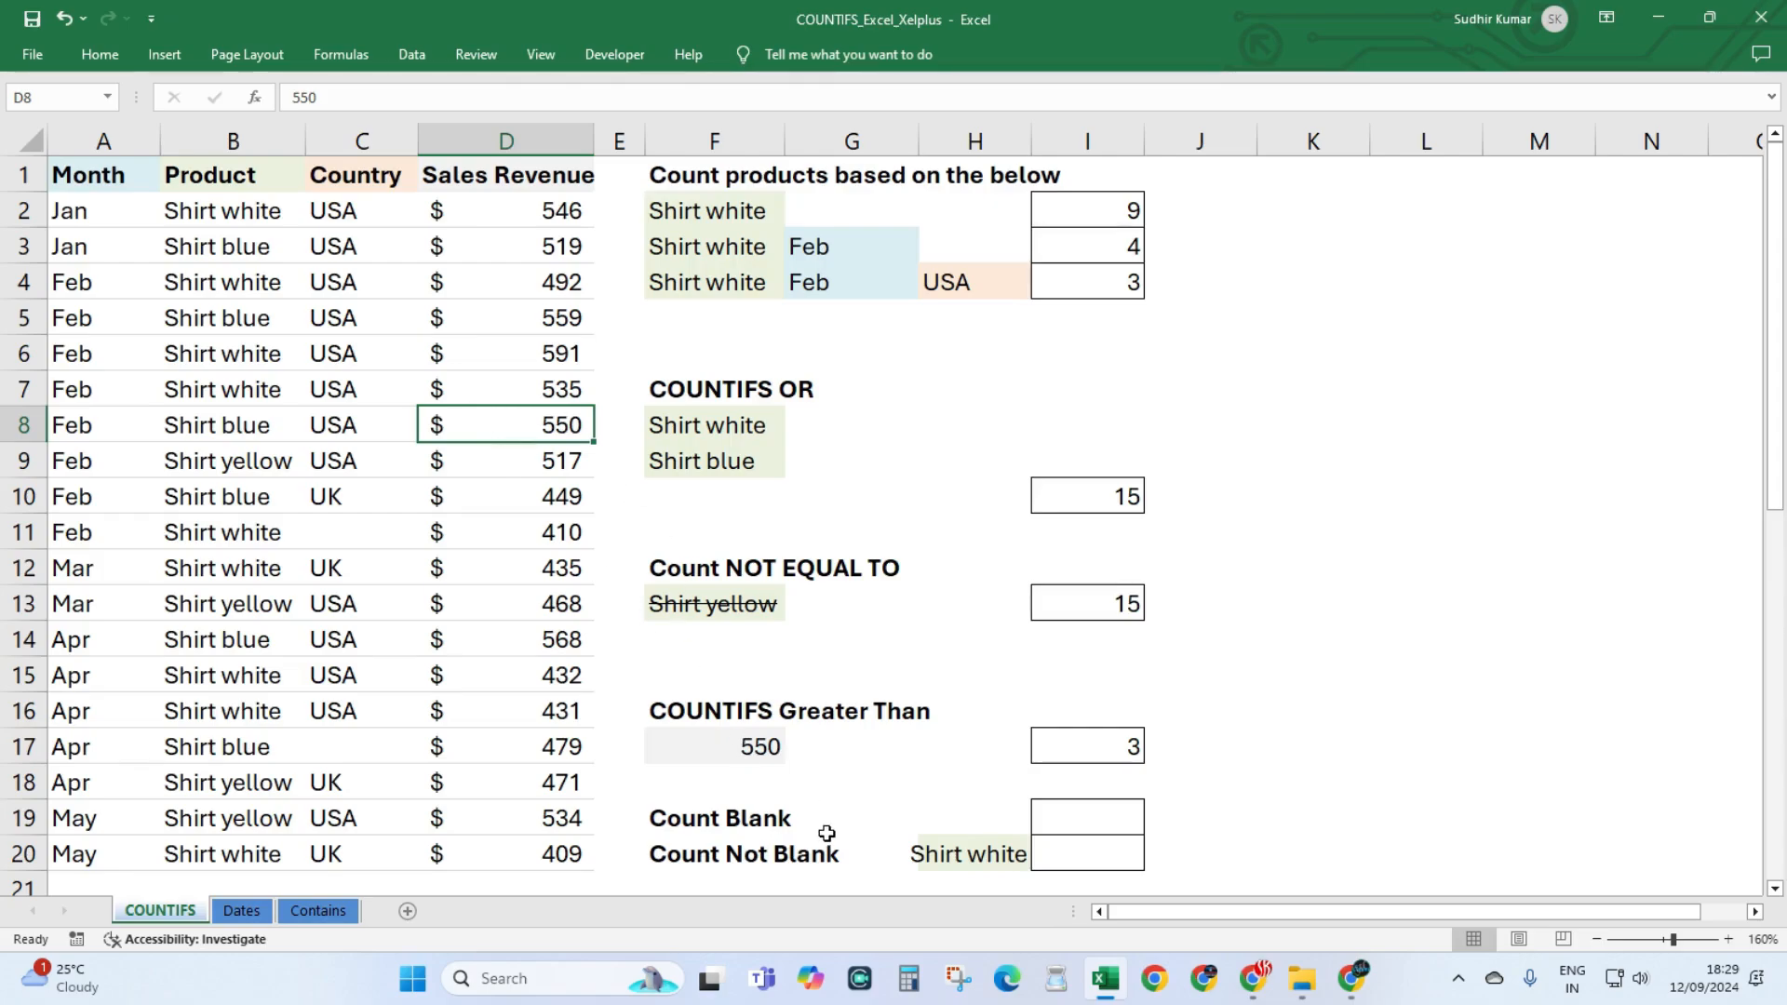
# Change the criterion in the I17 formula to ">=550" so revenues equal to 550 are included.
pyautogui.click(1100, 750)
pyautogui.doubleClick(1099, 751)
pyautogui.click(1274, 750)
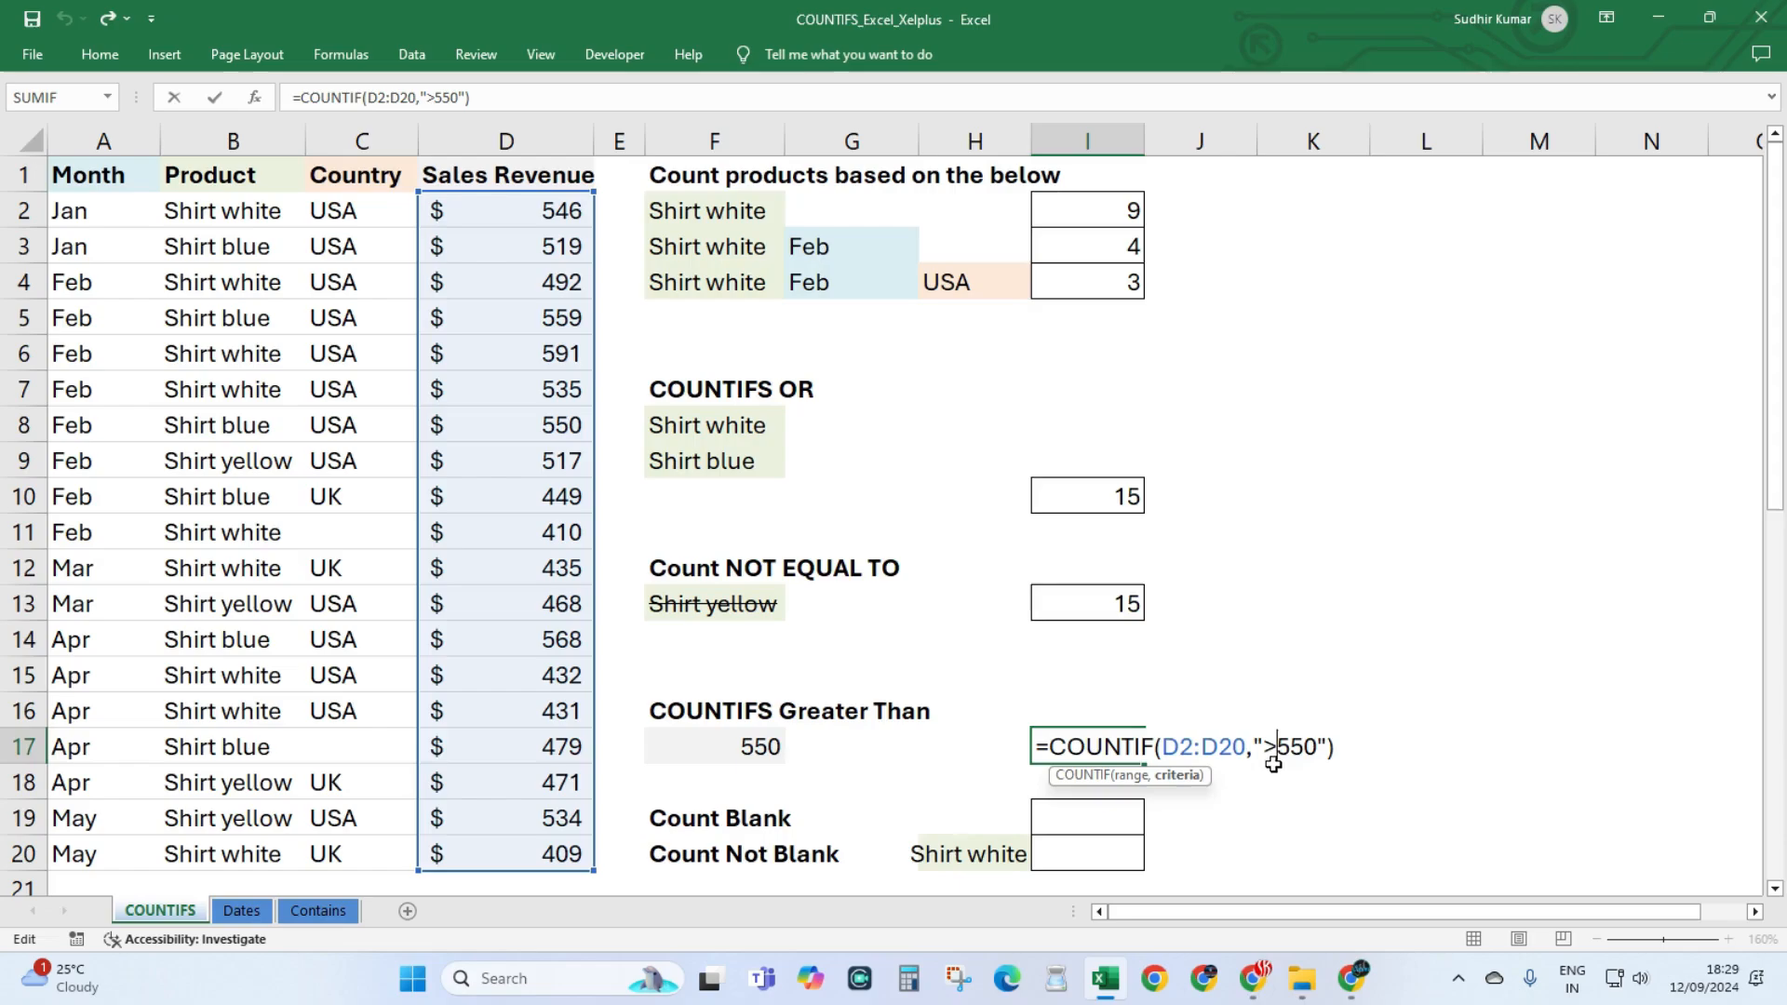
pyautogui.write('=')
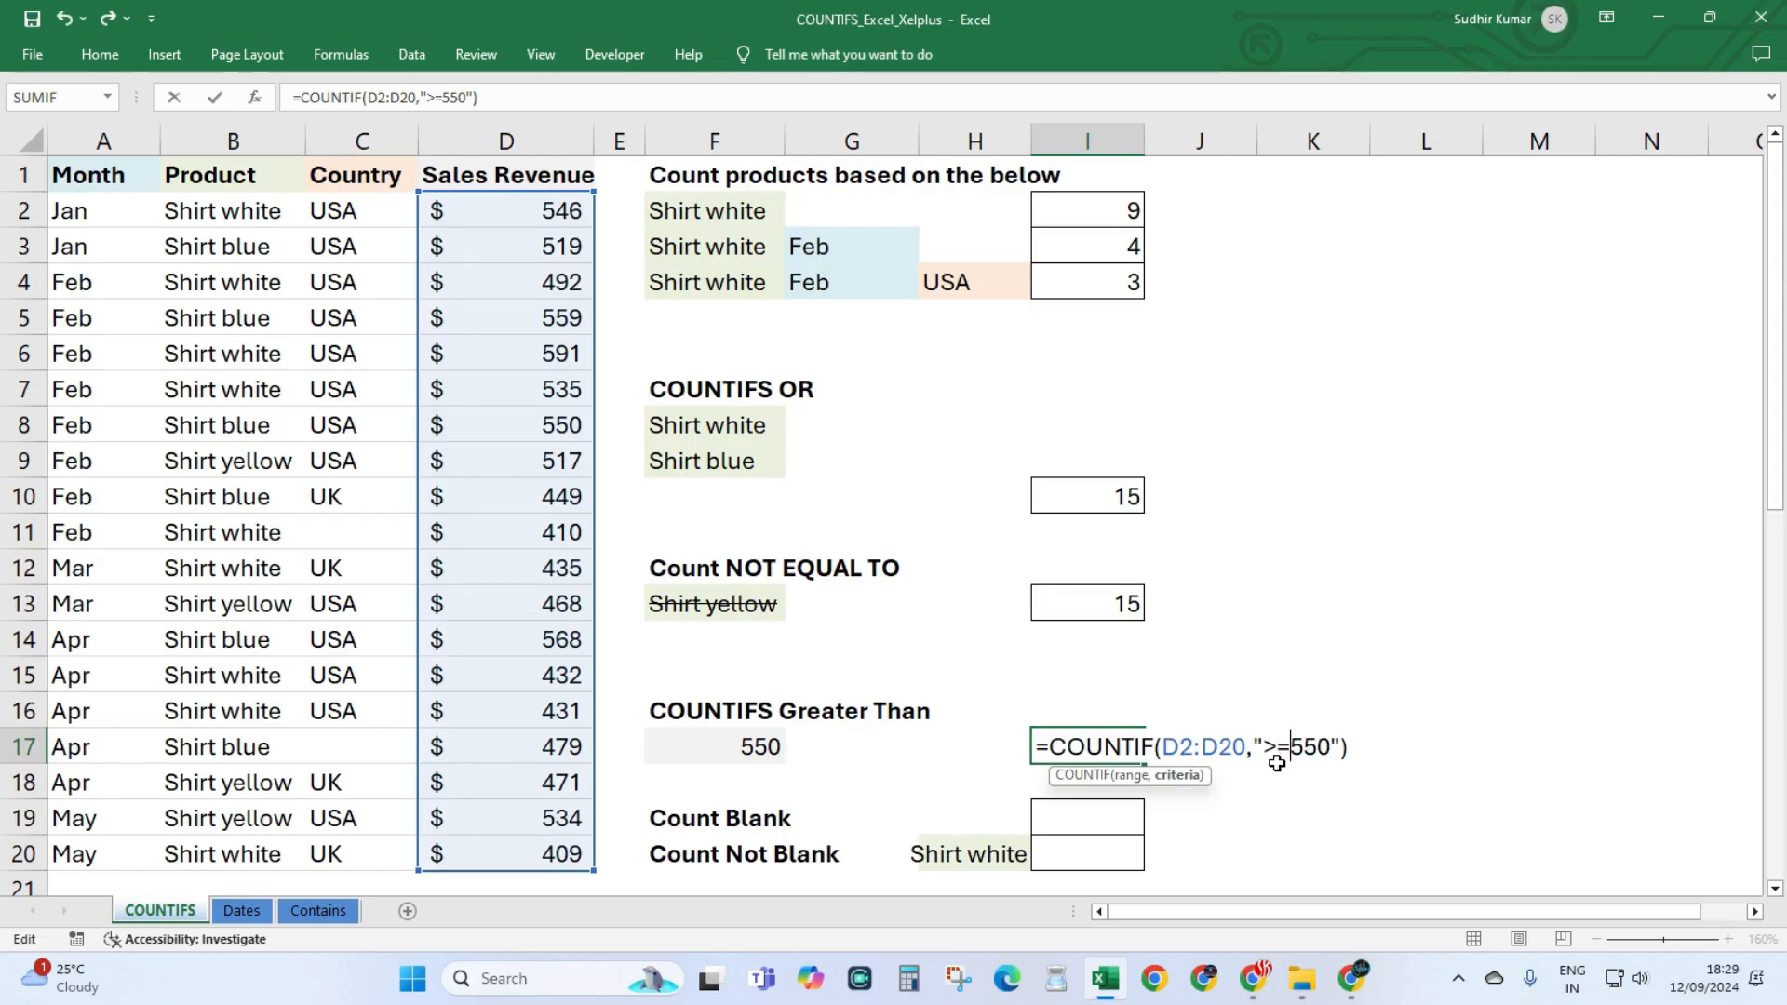
pyautogui.press('Return')
pyautogui.click(1131, 747)
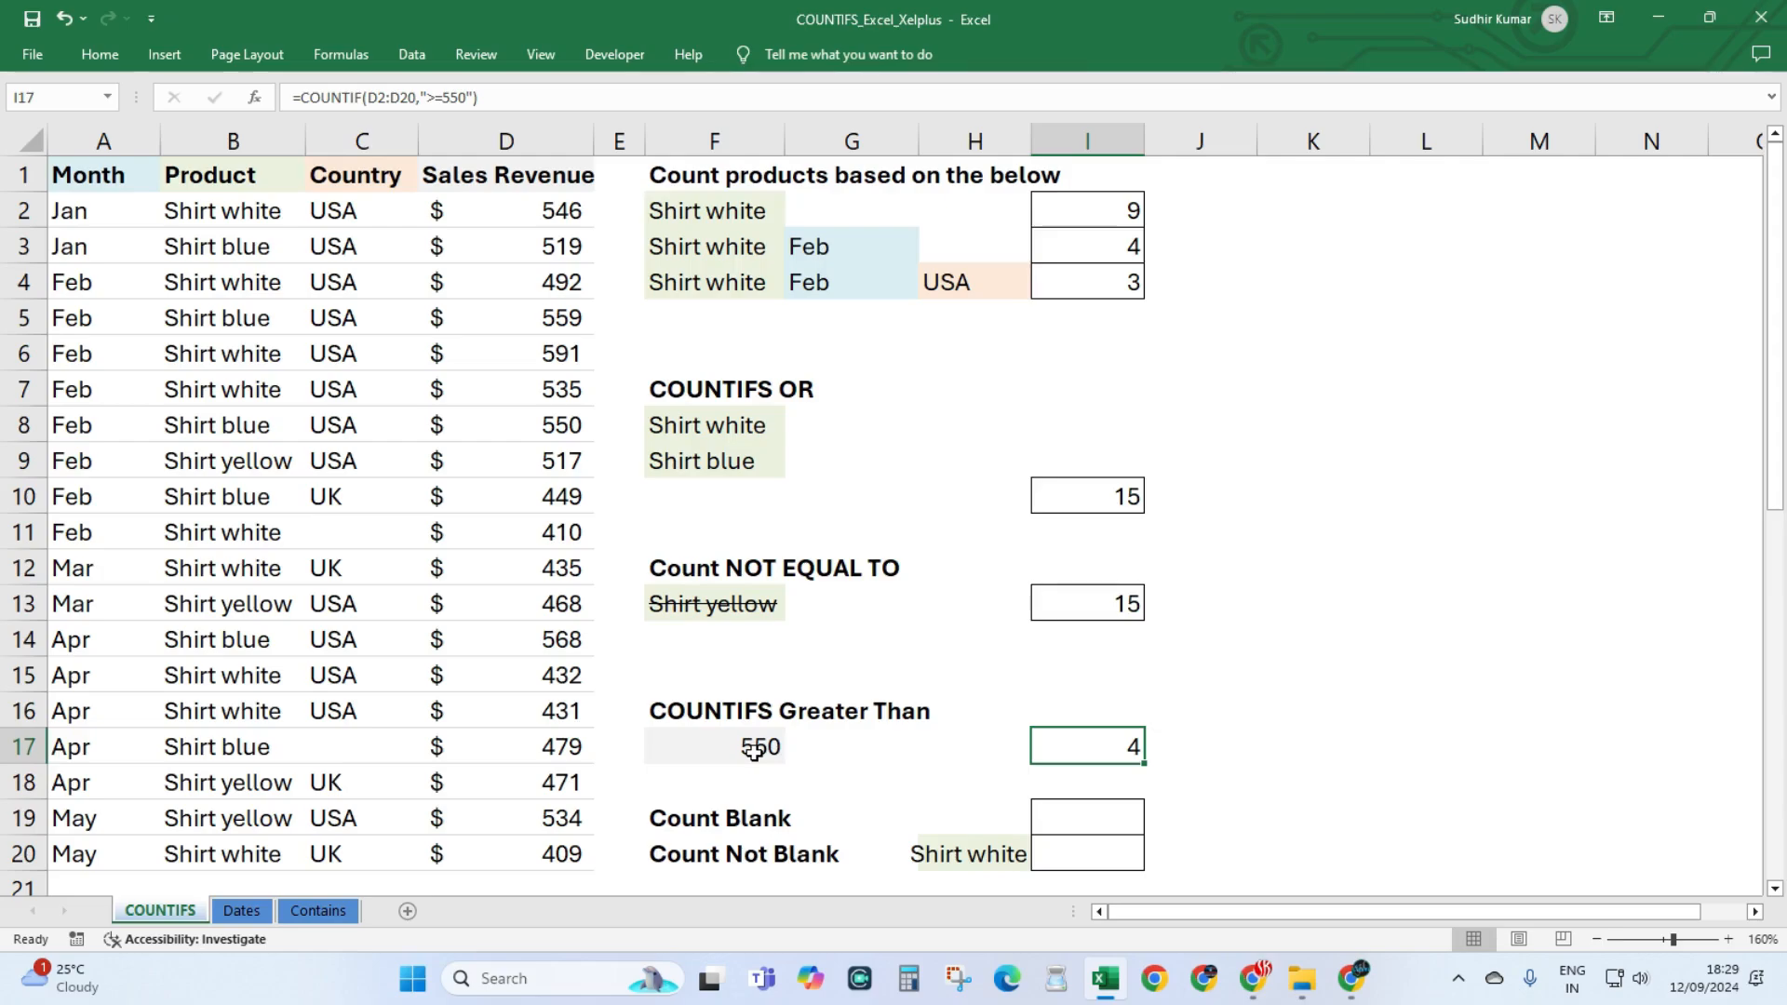
# Enter =COUNTBLANK(C2:C20) in cell I19 to count the blank Country cells.
pyautogui.click(1079, 817)
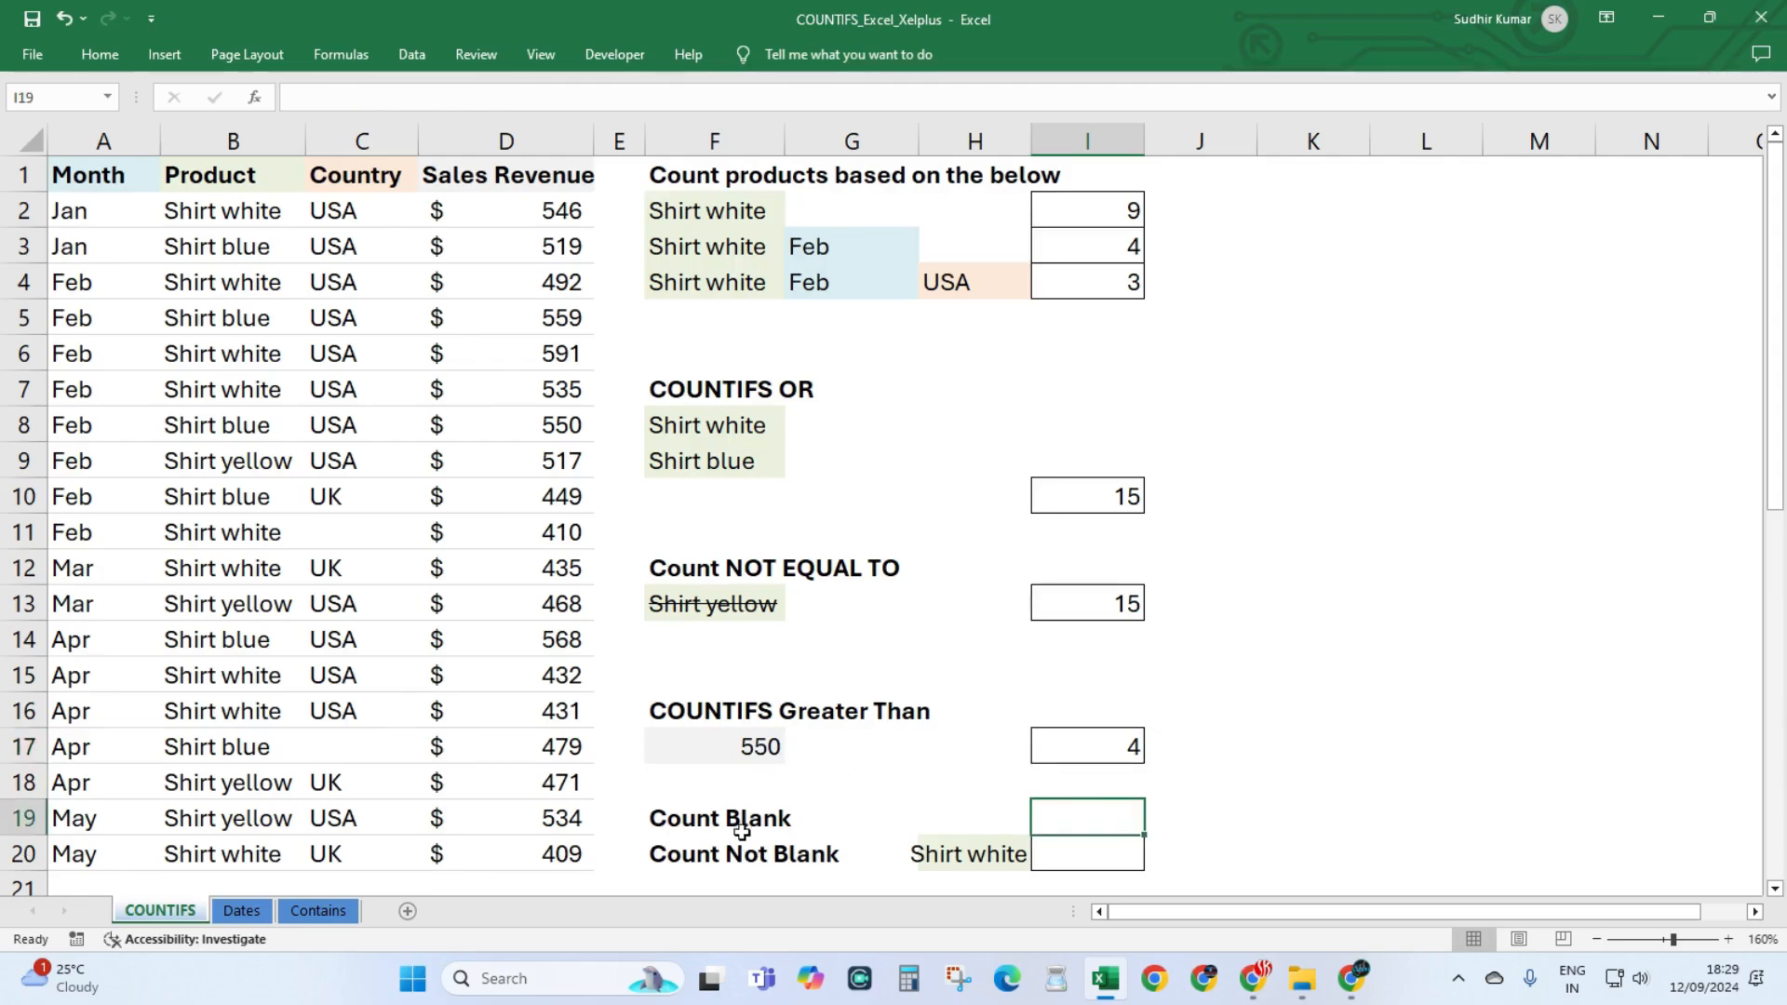
pyautogui.moveTo(368, 212); pyautogui.dragTo(361, 854)
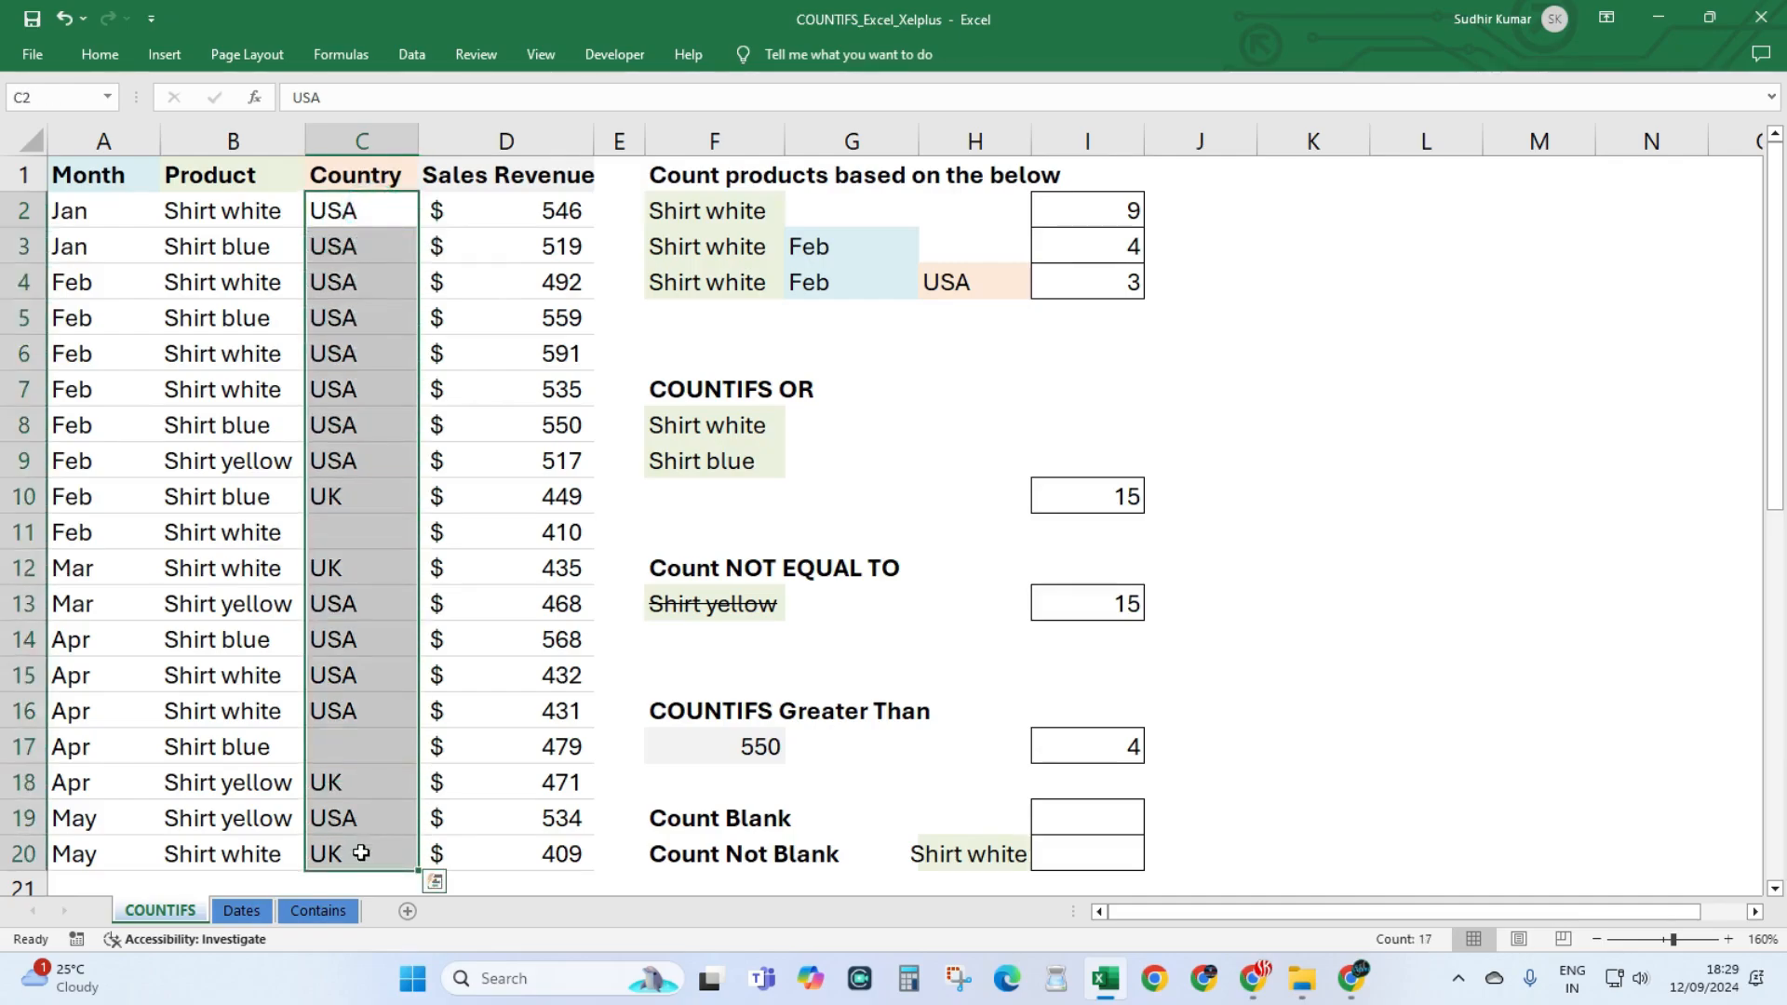
pyautogui.click(1085, 812)
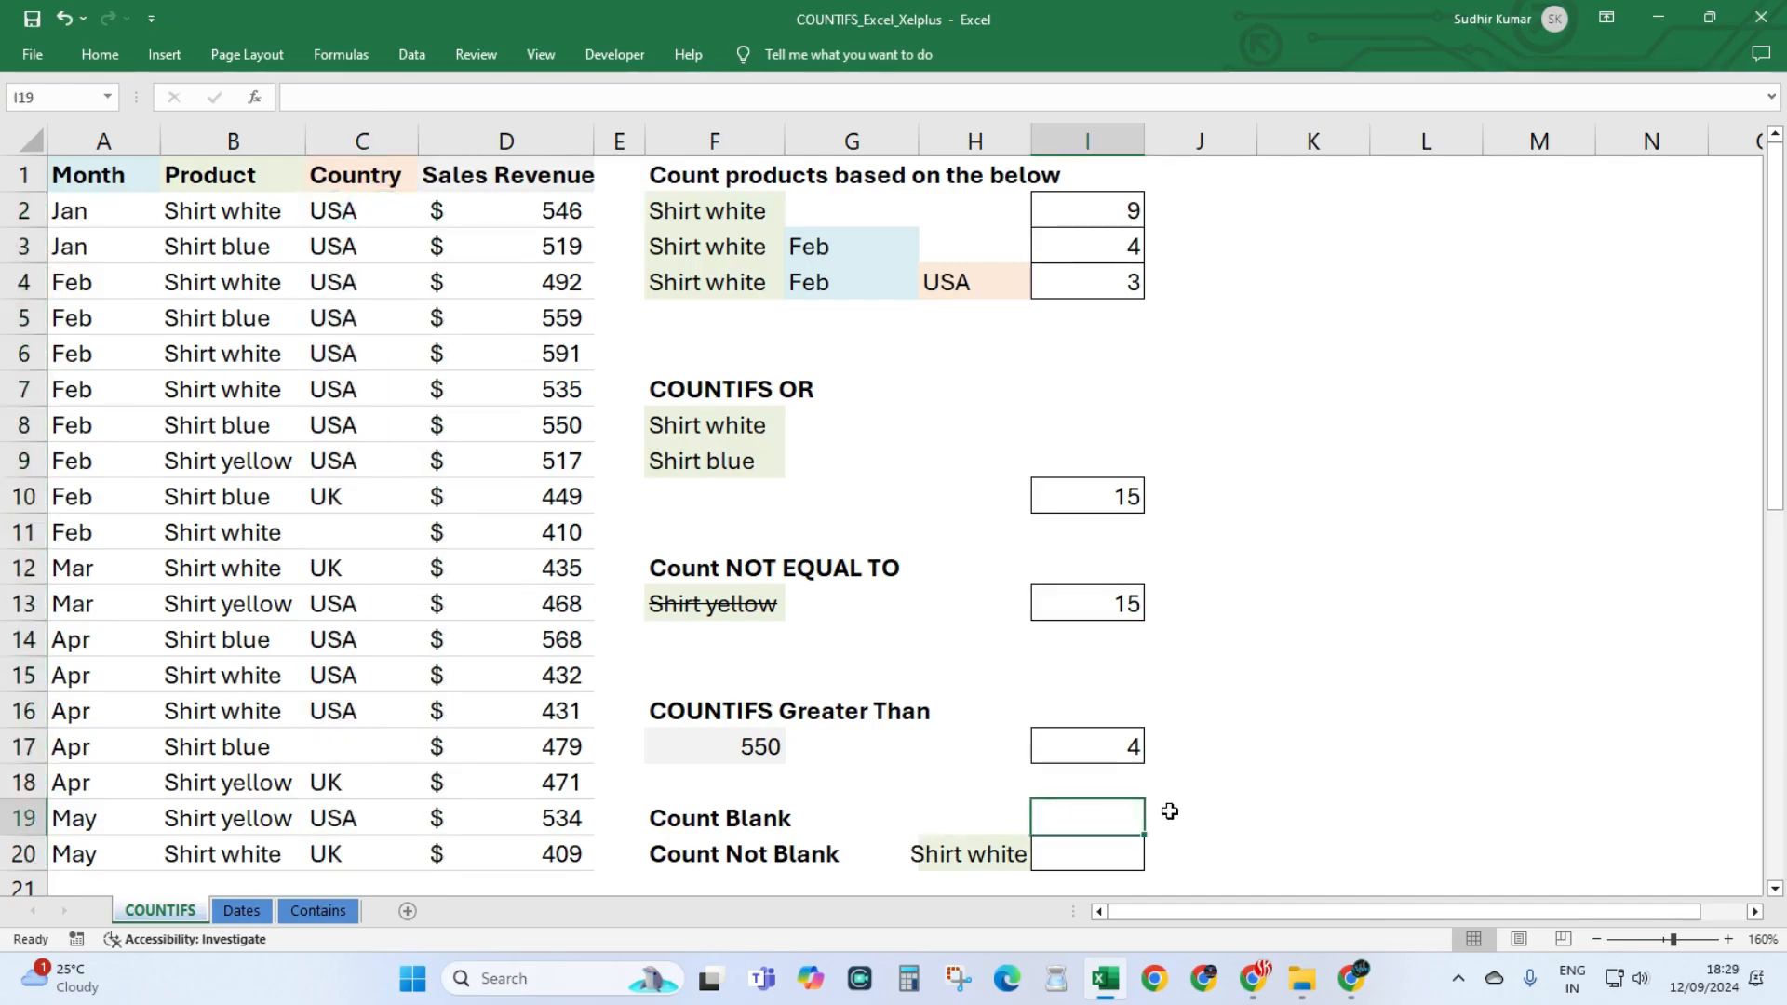
pyautogui.write('=count')
pyautogui.press('Down')
pyautogui.press('Down')
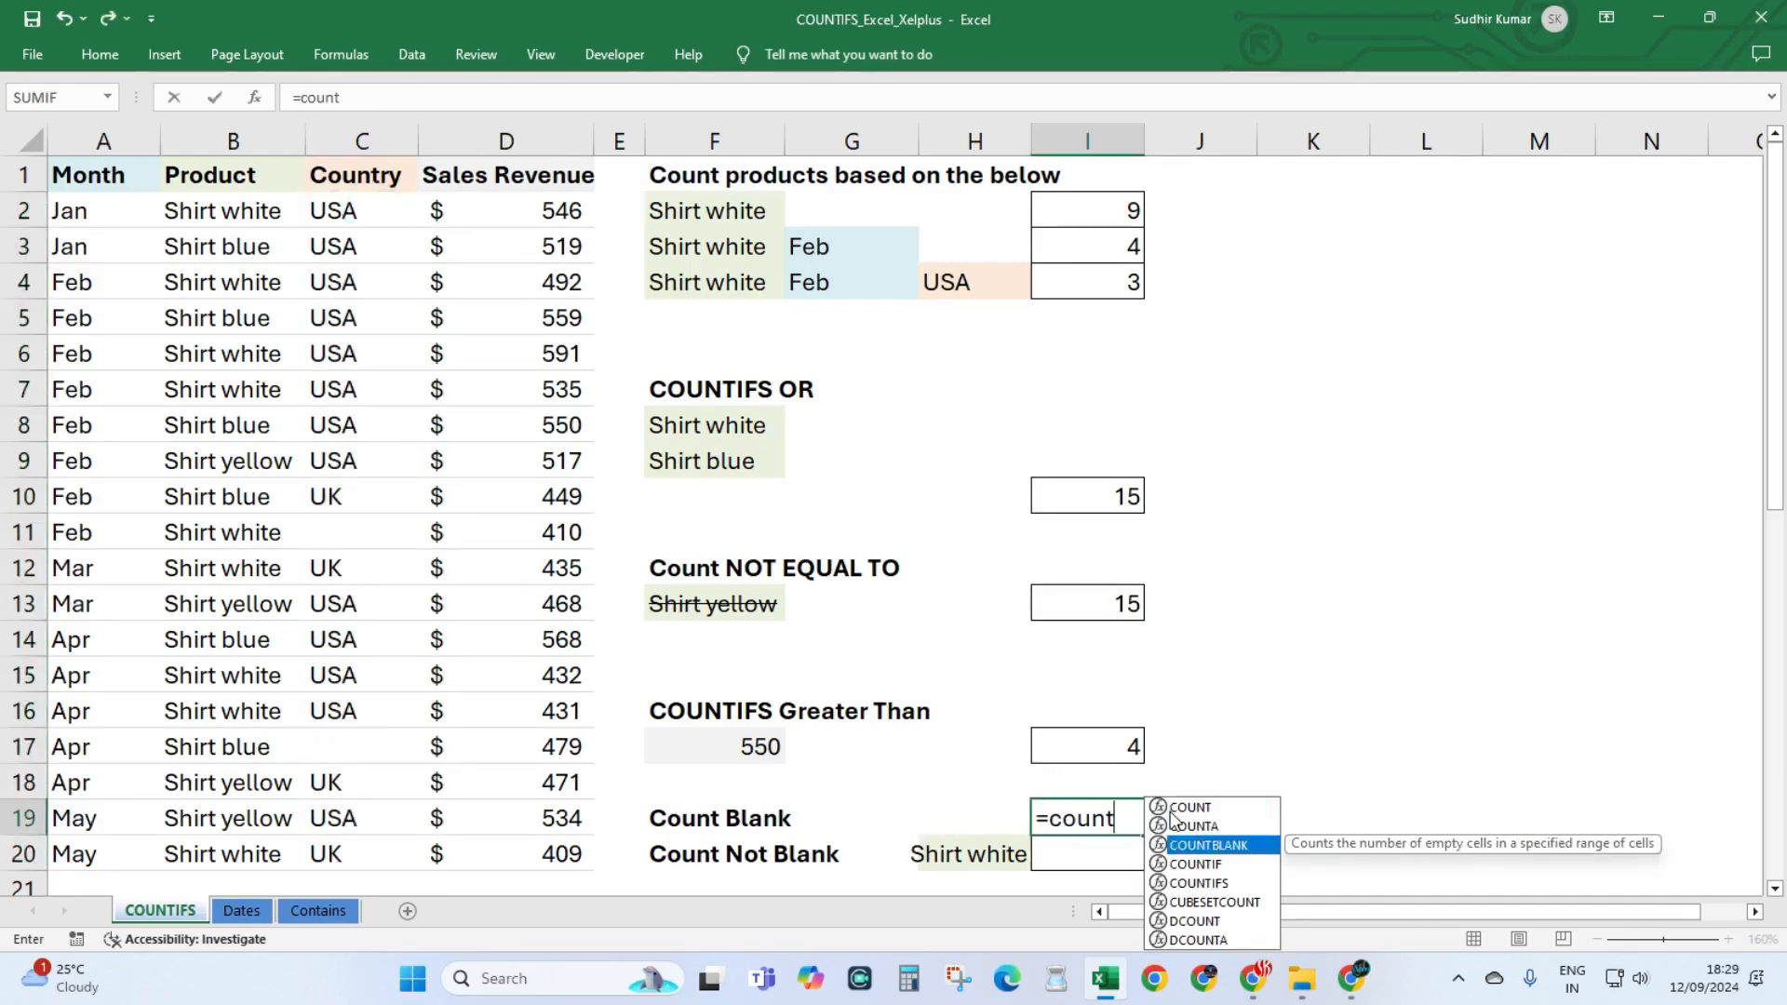
pyautogui.press('Tab')
pyautogui.moveTo(363, 212); pyautogui.dragTo(338, 862)
pyautogui.write(')')
pyautogui.press('Return')
pyautogui.press('Up')
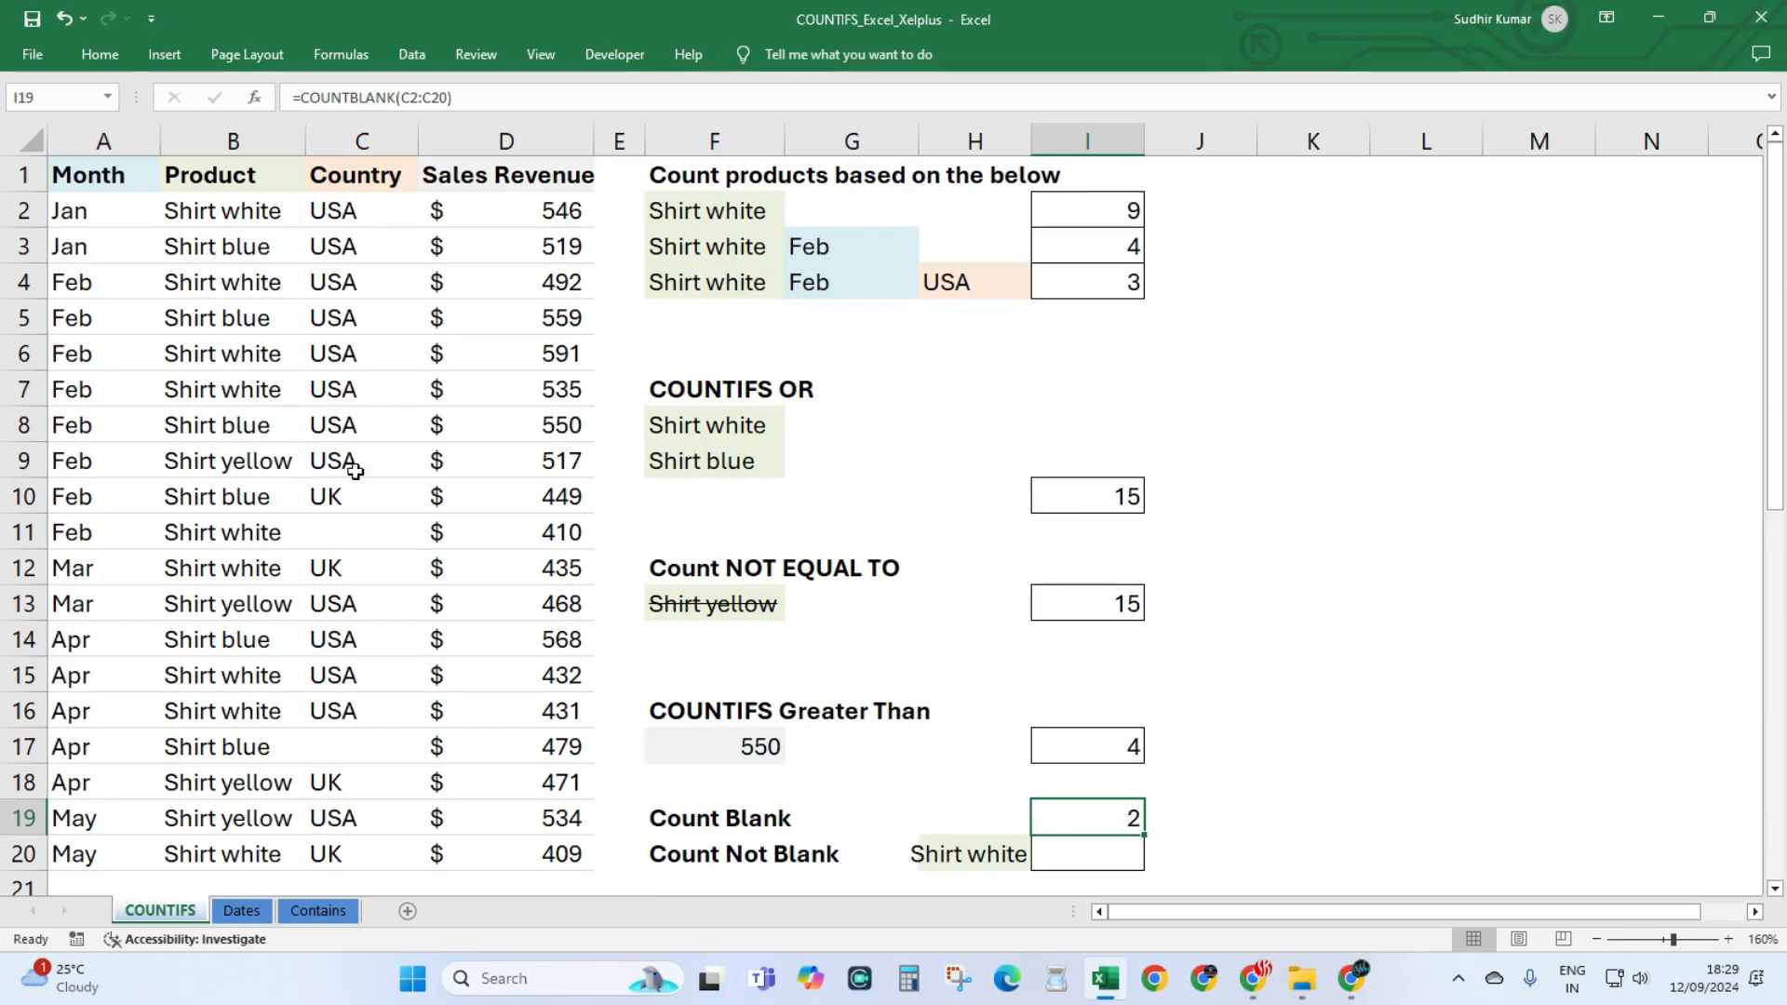
# Examine the Country column for blank cells and compare the product and country in row 11.
pyautogui.moveTo(353, 205); pyautogui.dragTo(358, 841)
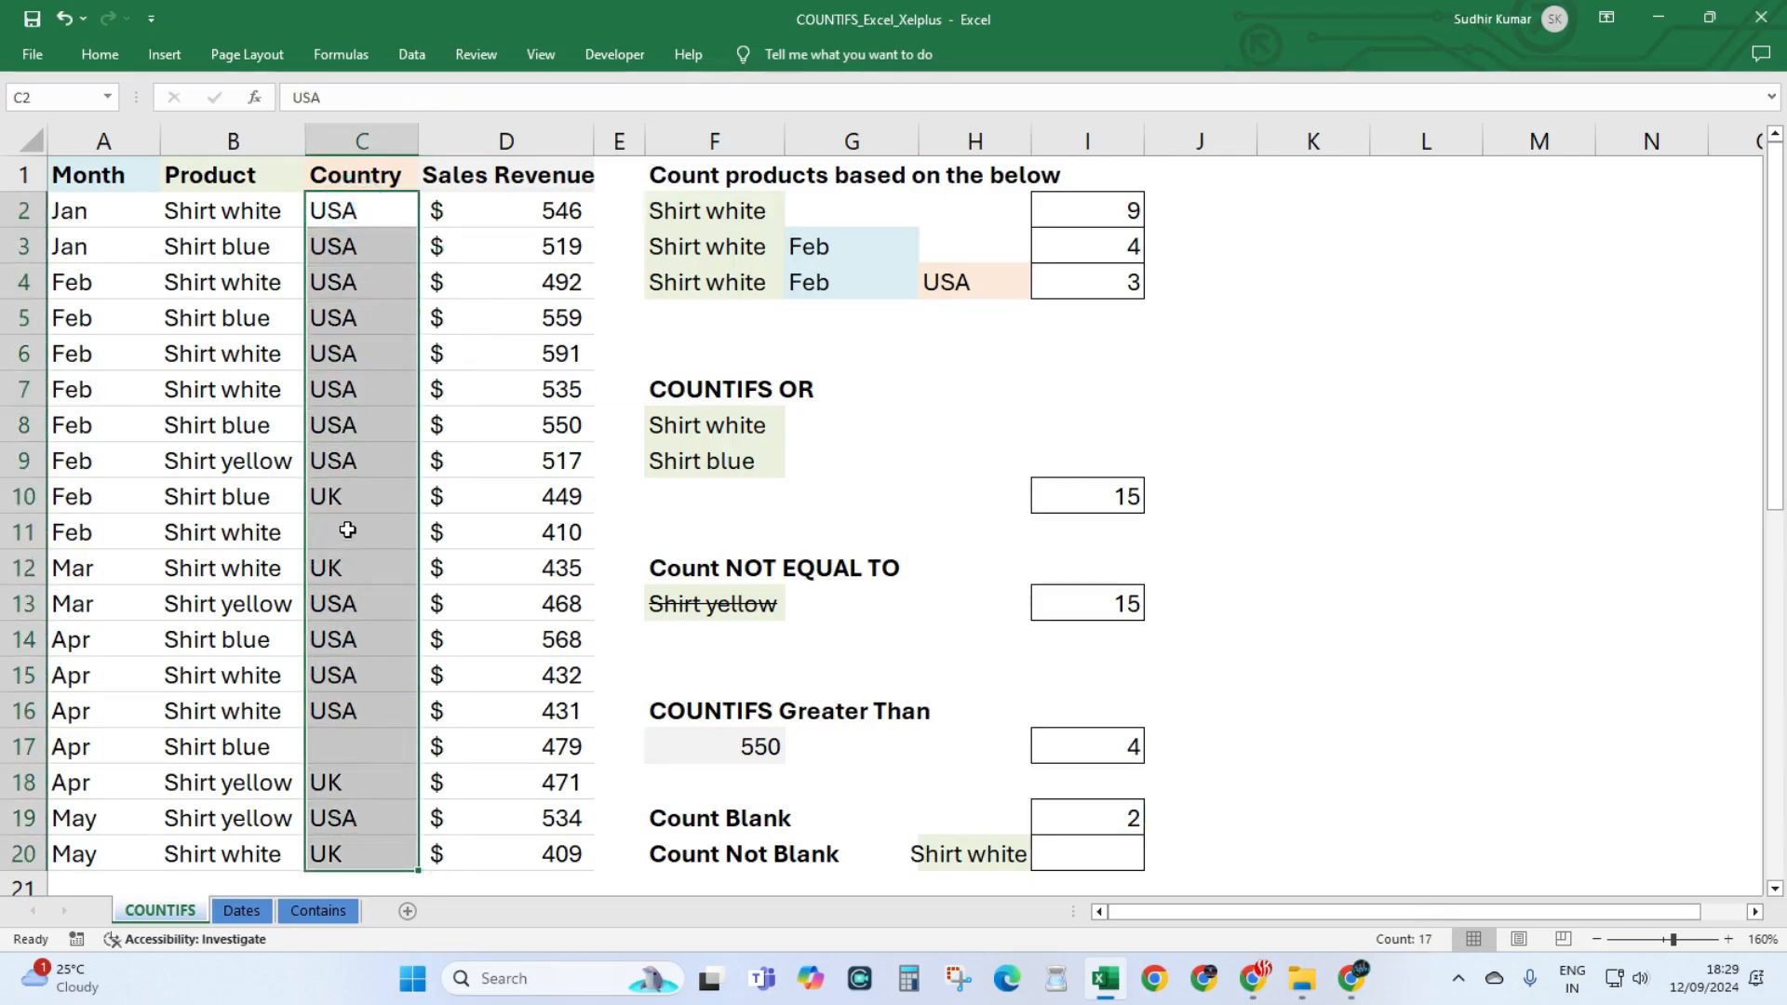
pyautogui.click(177, 531)
pyautogui.click(347, 533)
pyautogui.click(187, 527)
pyautogui.click(378, 531)
pyautogui.hotkey('shift', 'Left')
# Enter =COUNTIFS(C2:C20,"<>",B2:B20,H20) in cell I20 to count white shirts with a non-blank Country.
pyautogui.click(1084, 844)
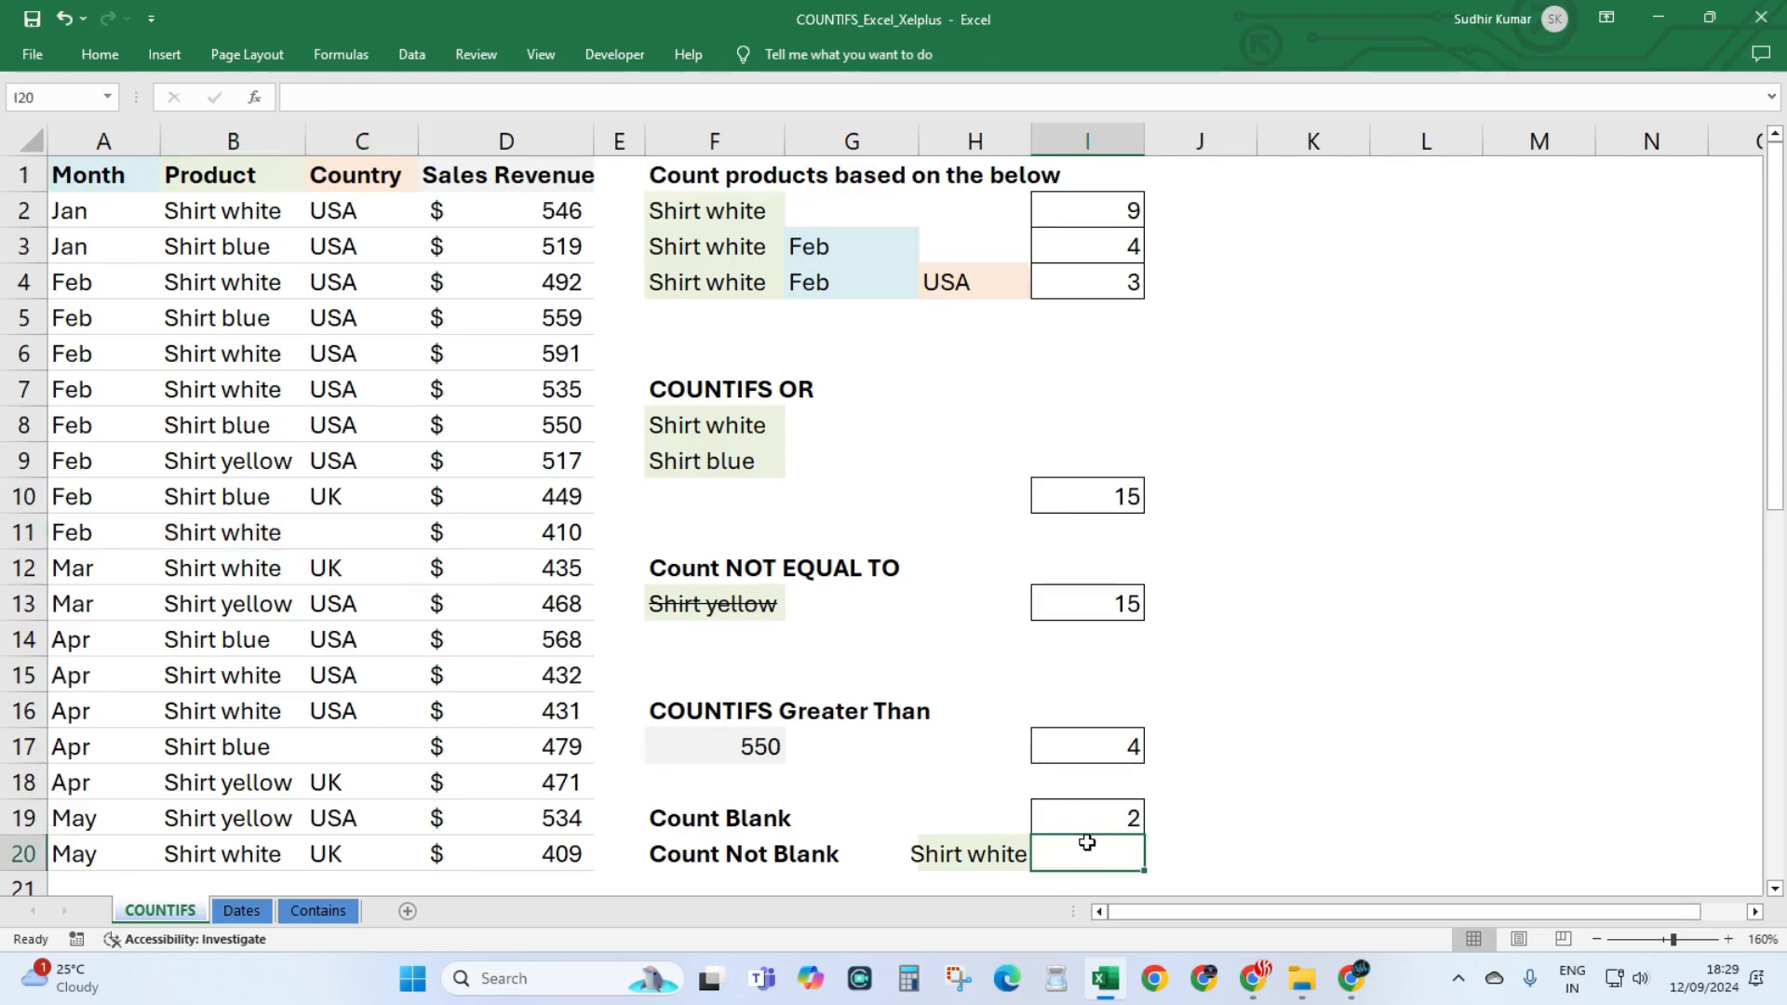
pyautogui.write('=counti')
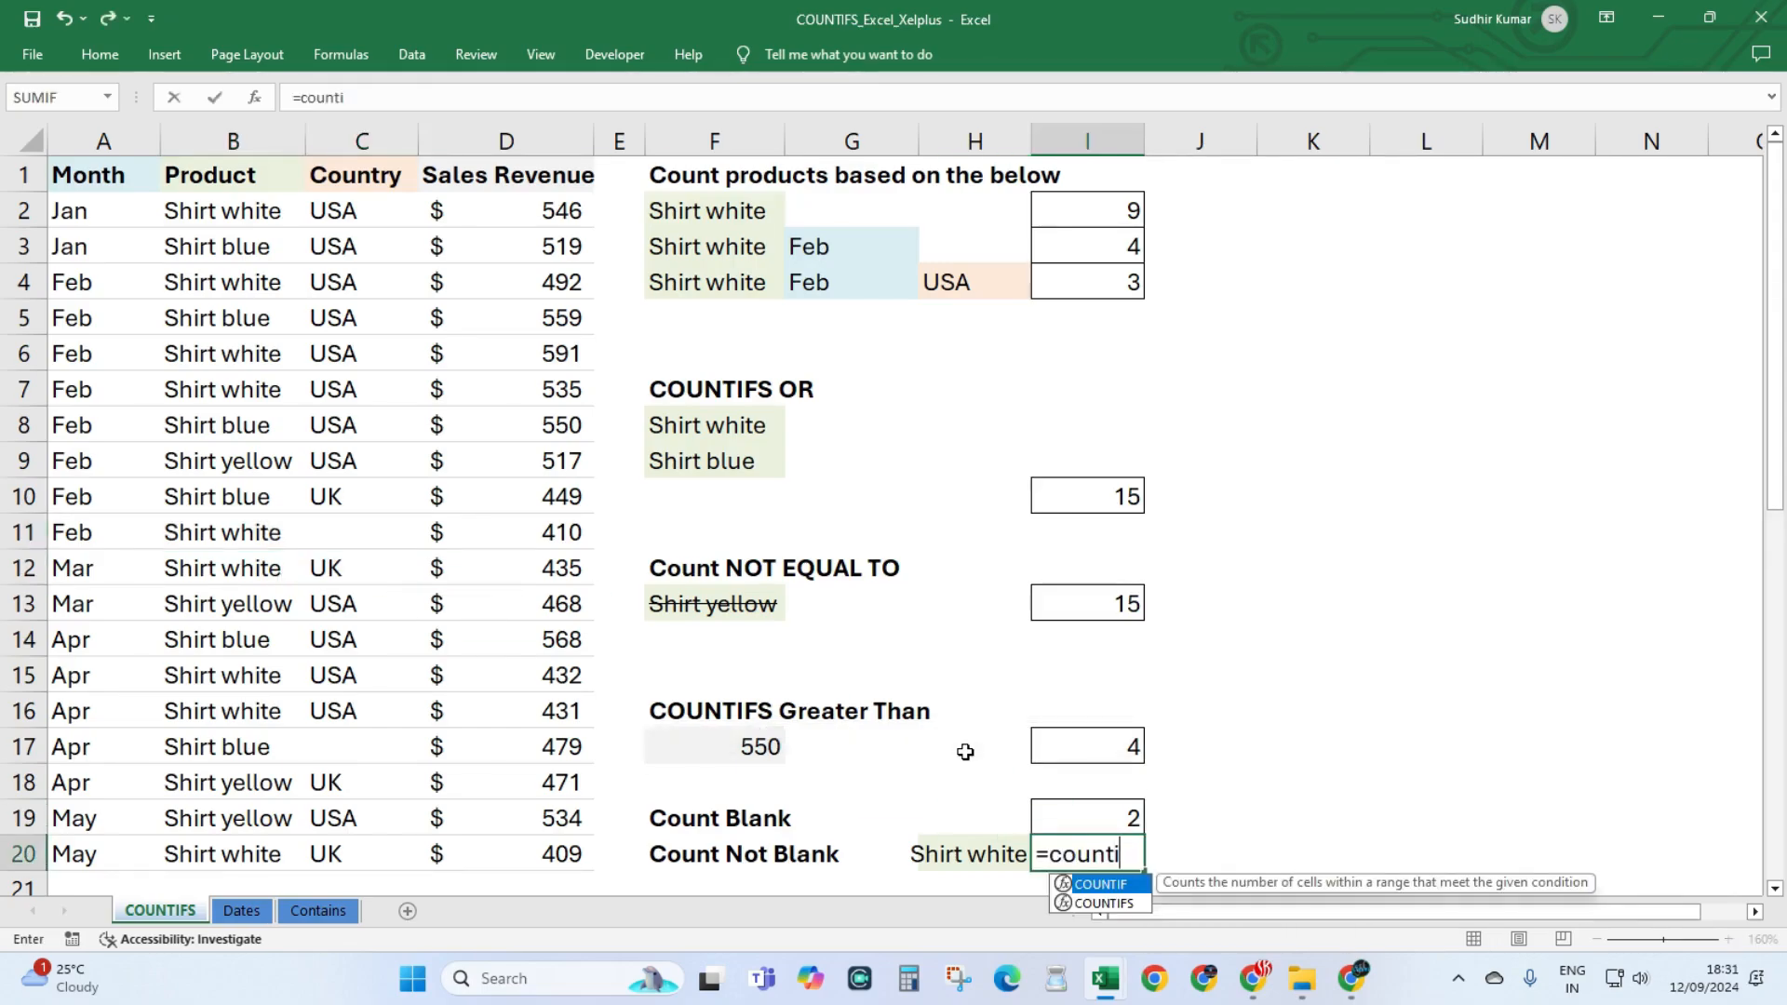
pyautogui.write('fs')
pyautogui.press('Tab')
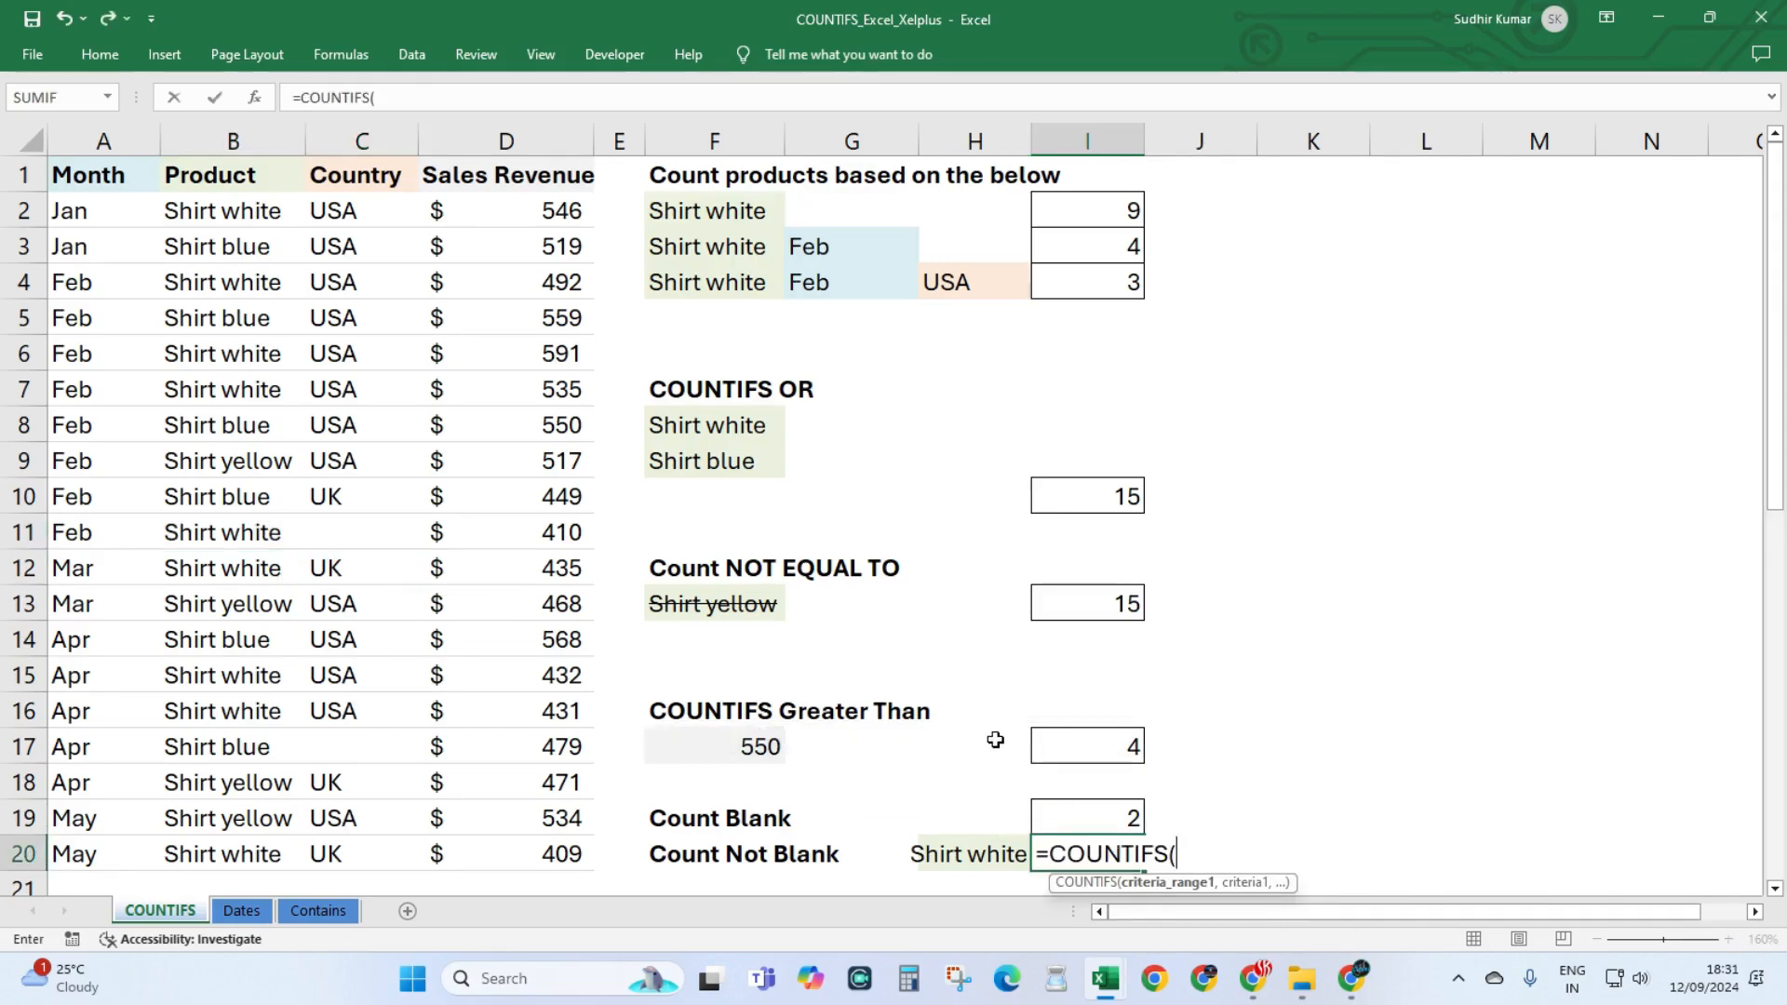
pyautogui.moveTo(368, 206); pyautogui.dragTo(362, 854)
pyautogui.write(',"<>')
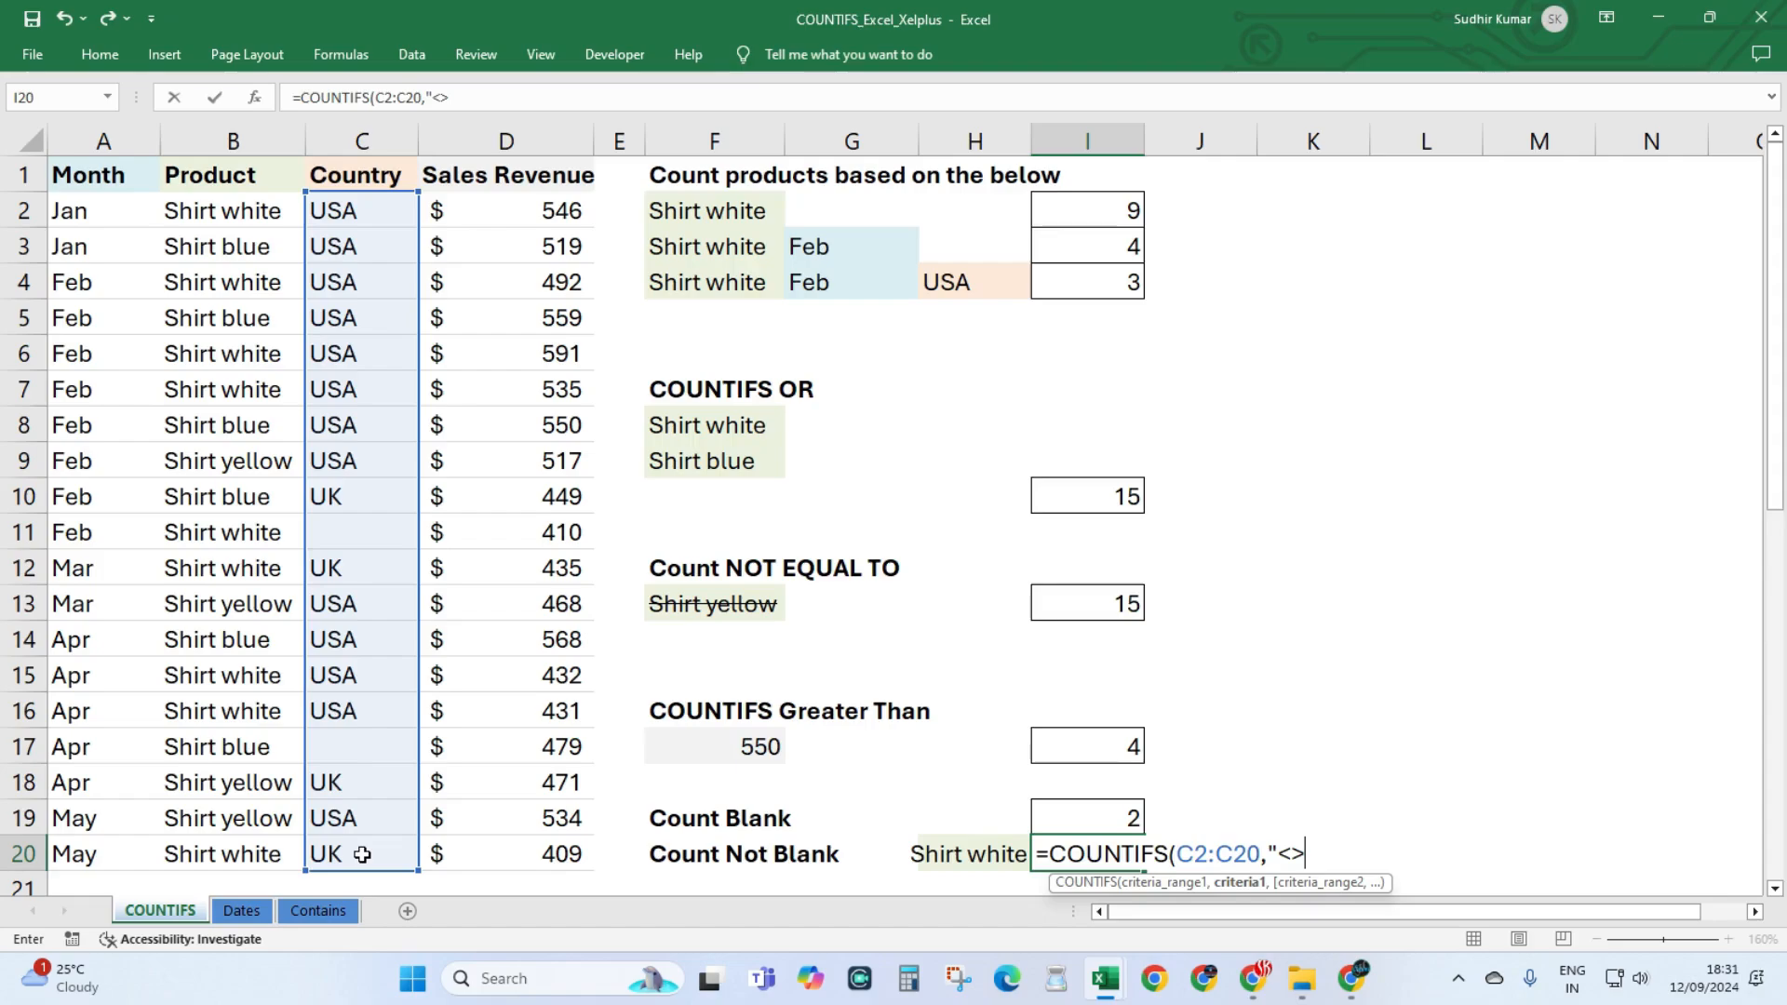
pyautogui.write('",')
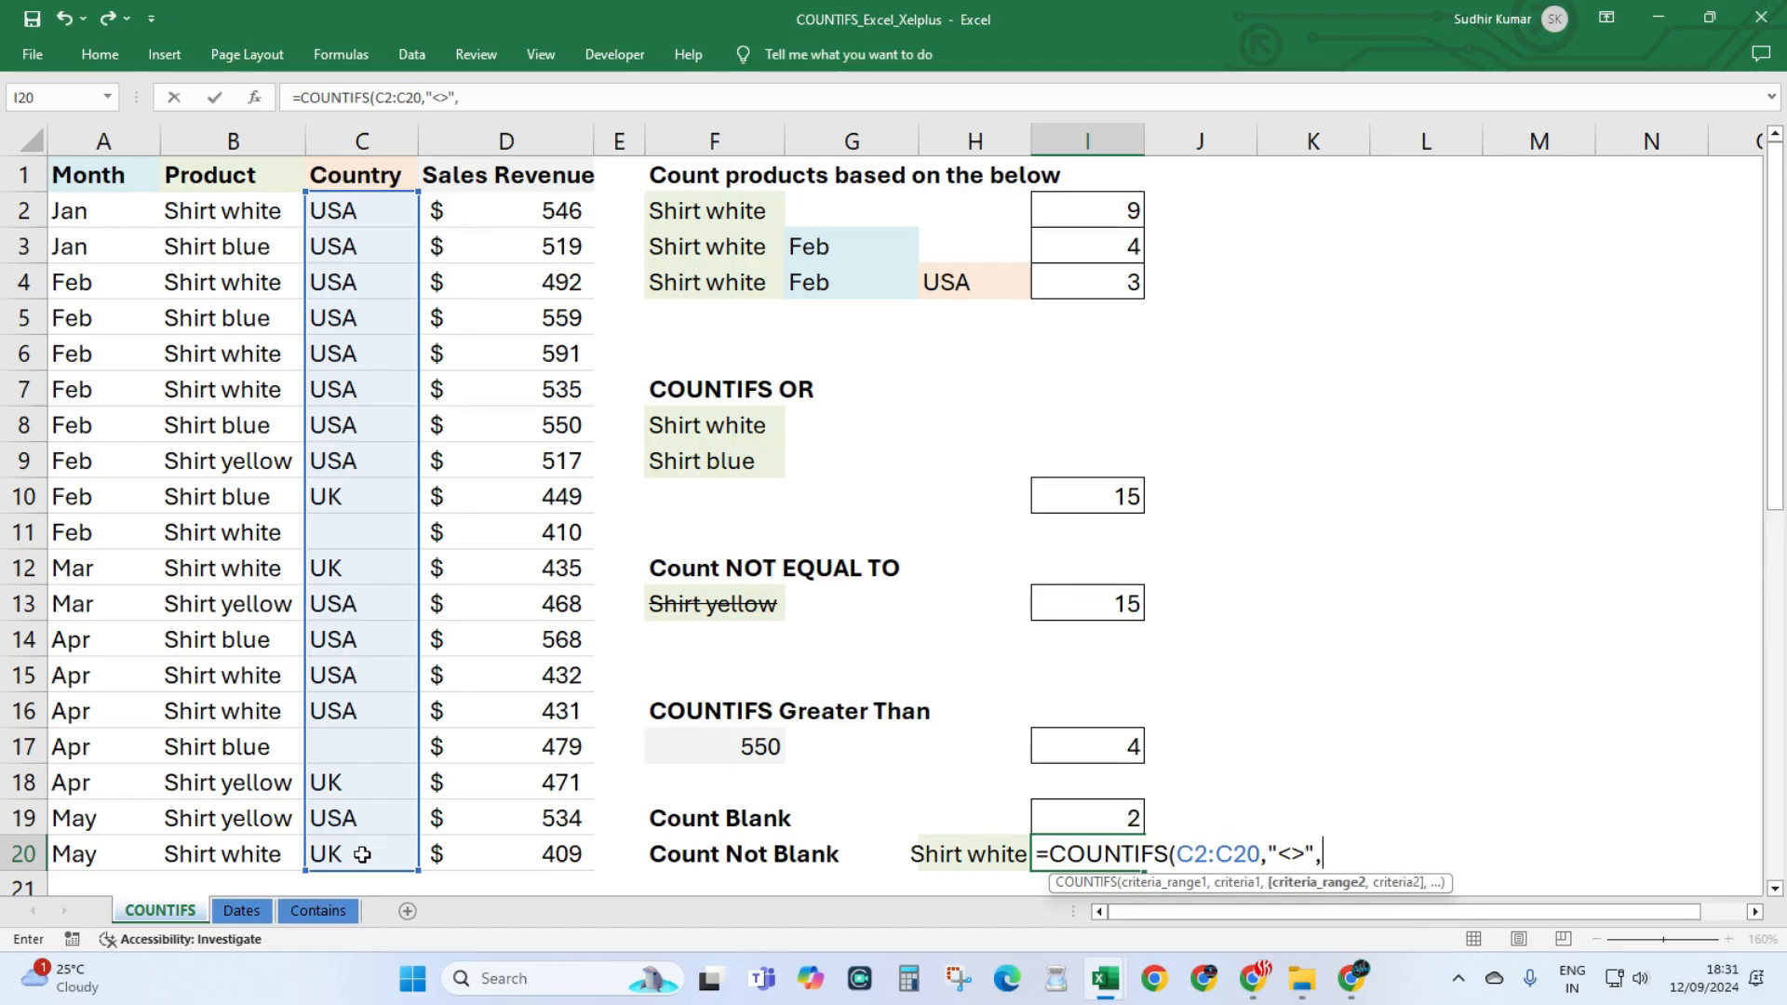
pyautogui.moveTo(215, 224); pyautogui.dragTo(220, 854)
pyautogui.write(',')
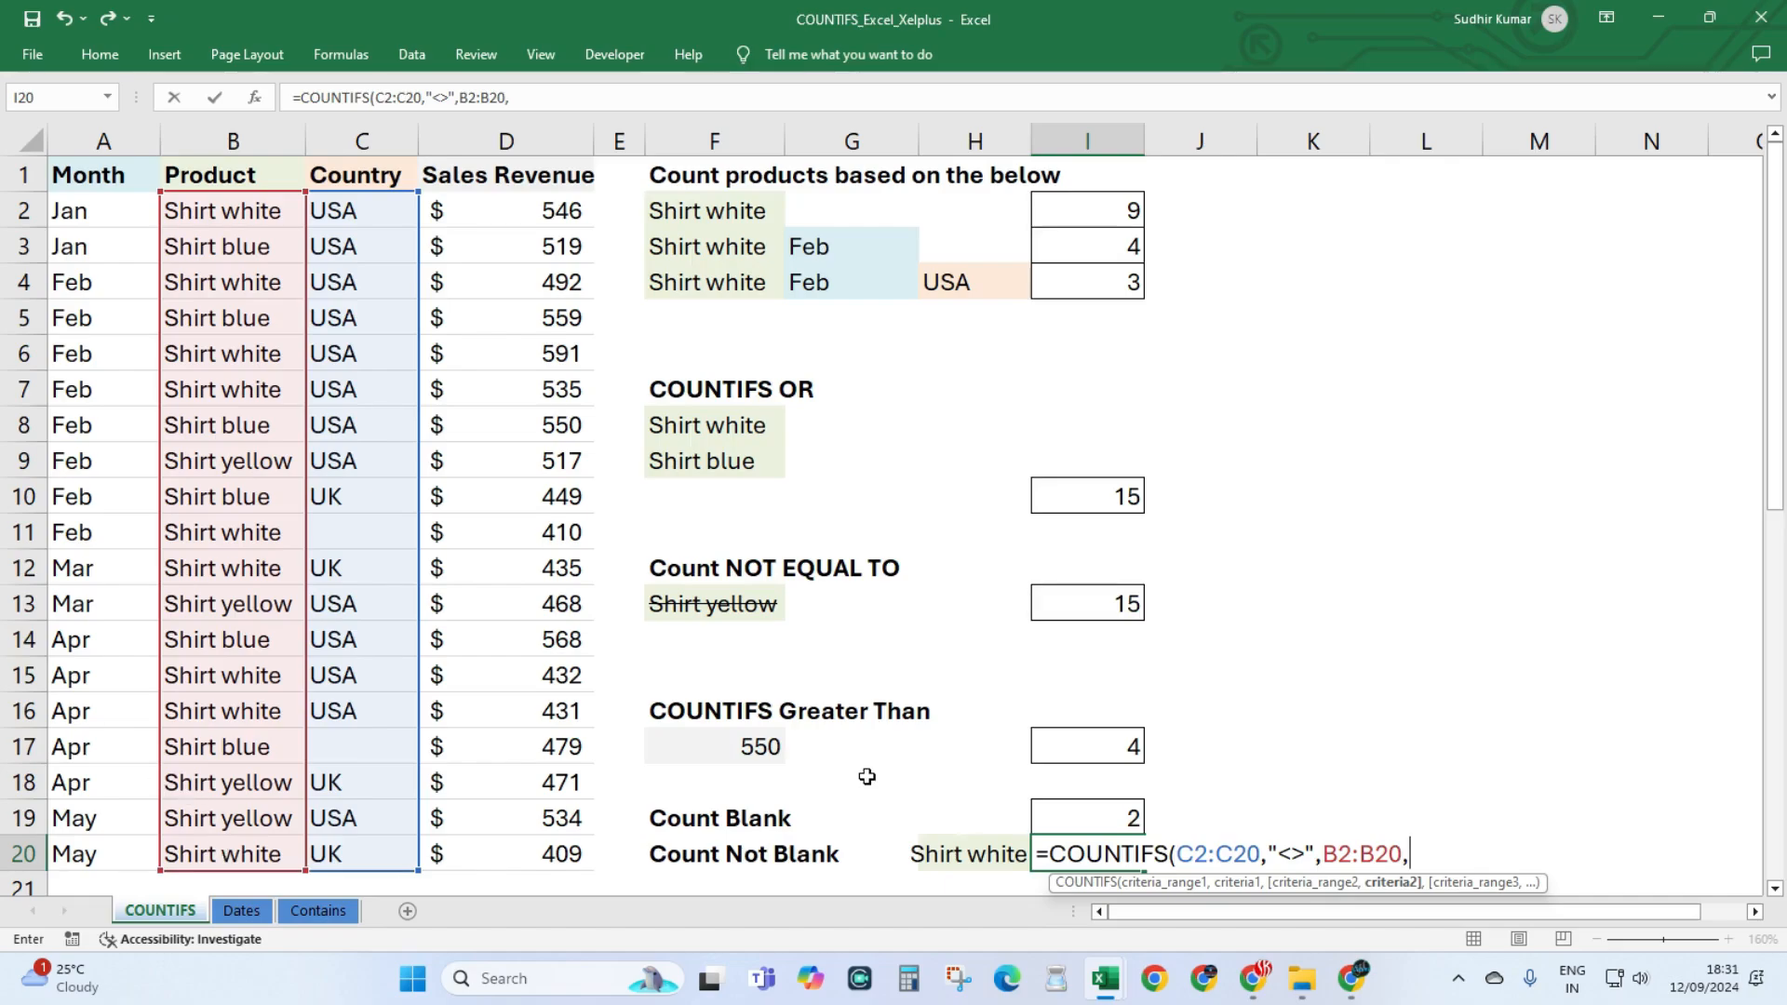
pyautogui.click(966, 855)
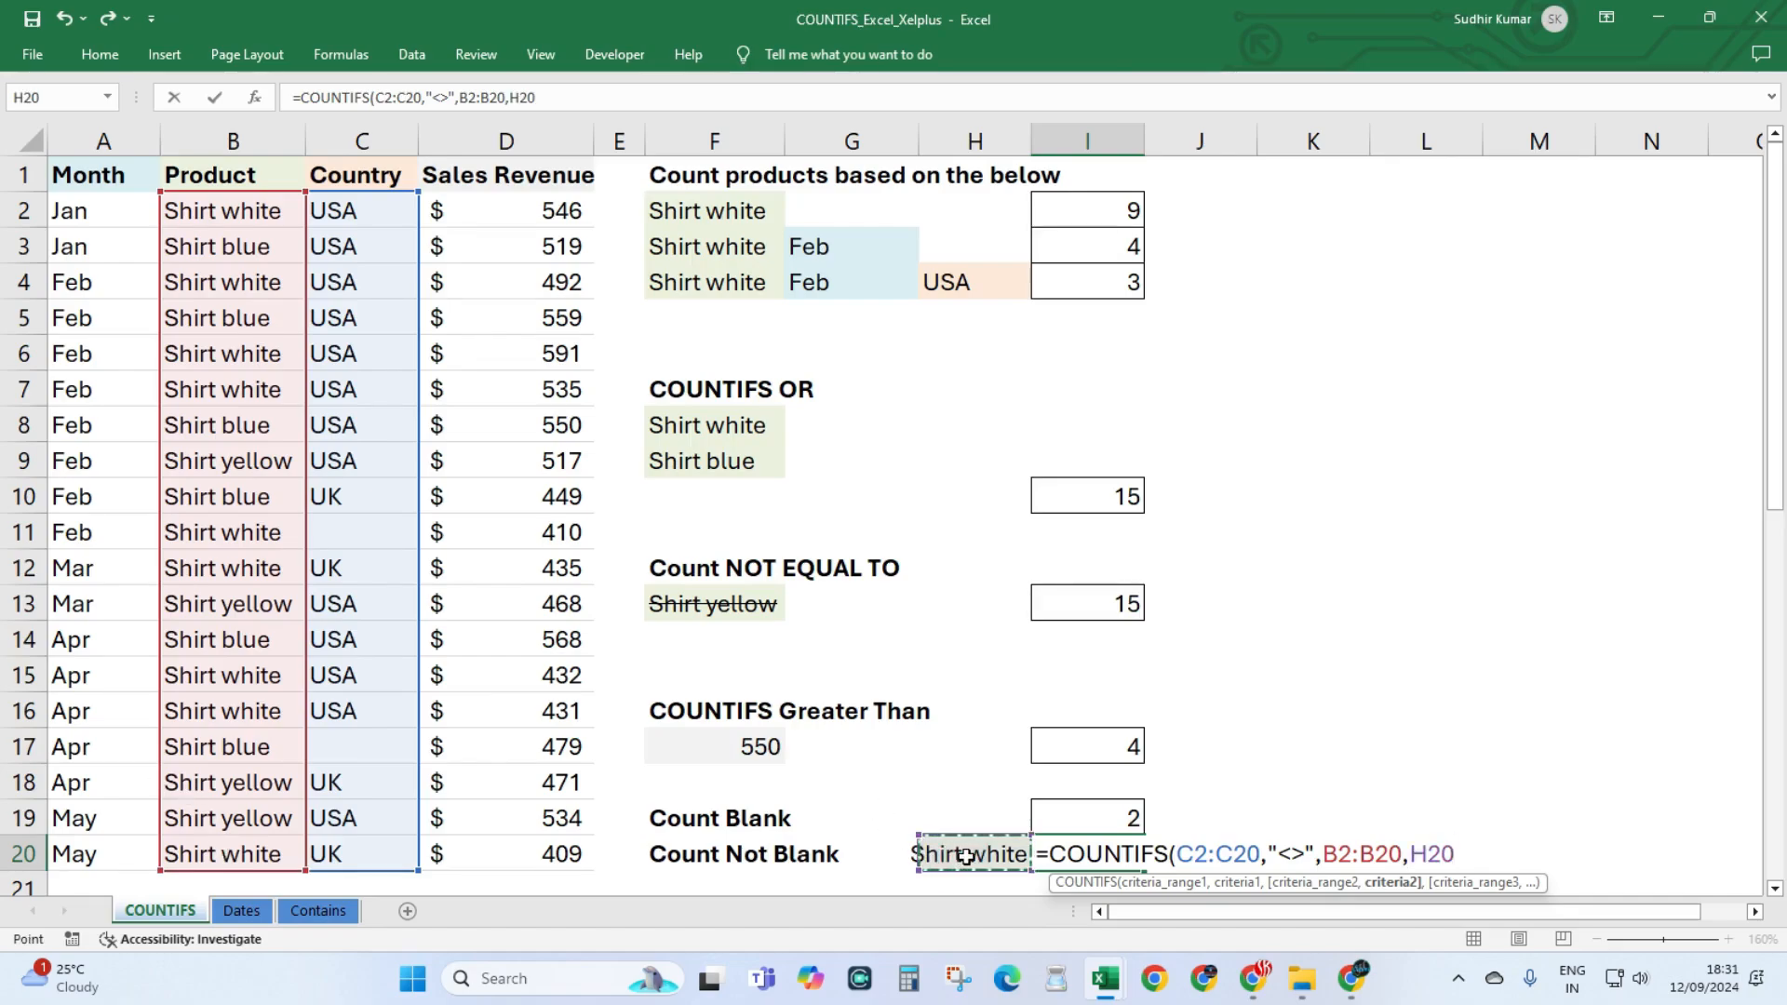
pyautogui.write(')')
pyautogui.press('Return')
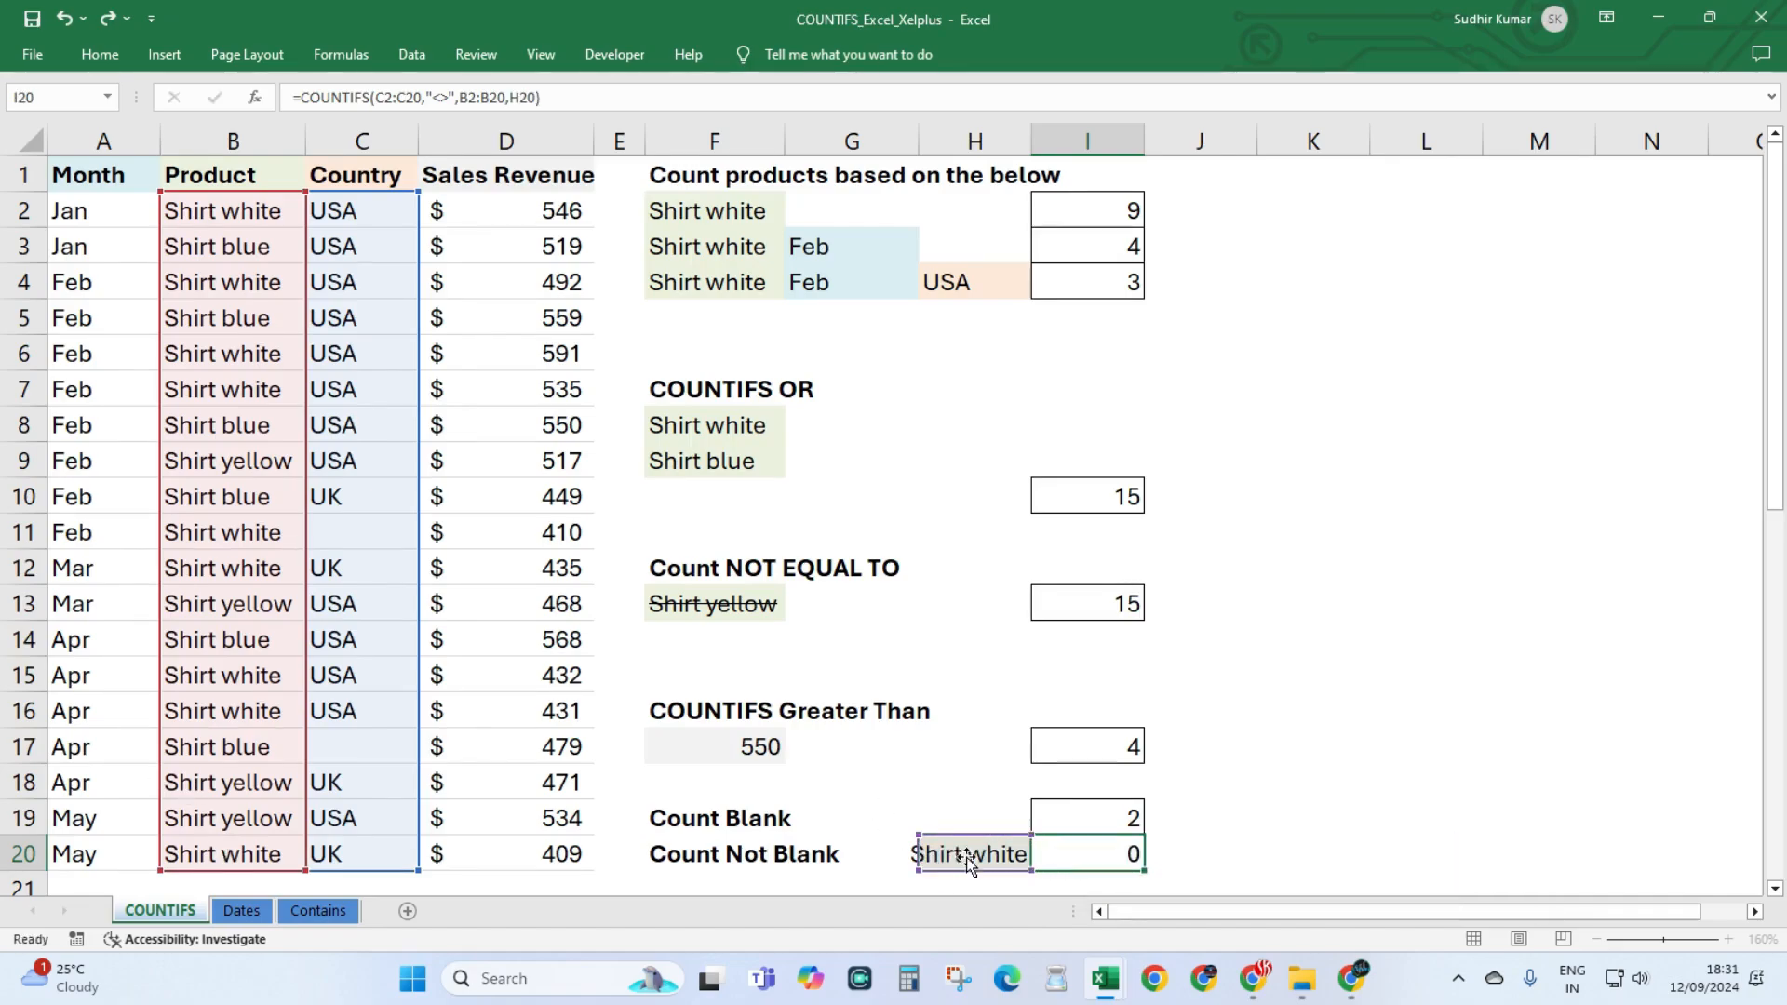
# Check the Product column entries against the Count Not Blank criterion.
pyautogui.scroll(1, 973, 847)
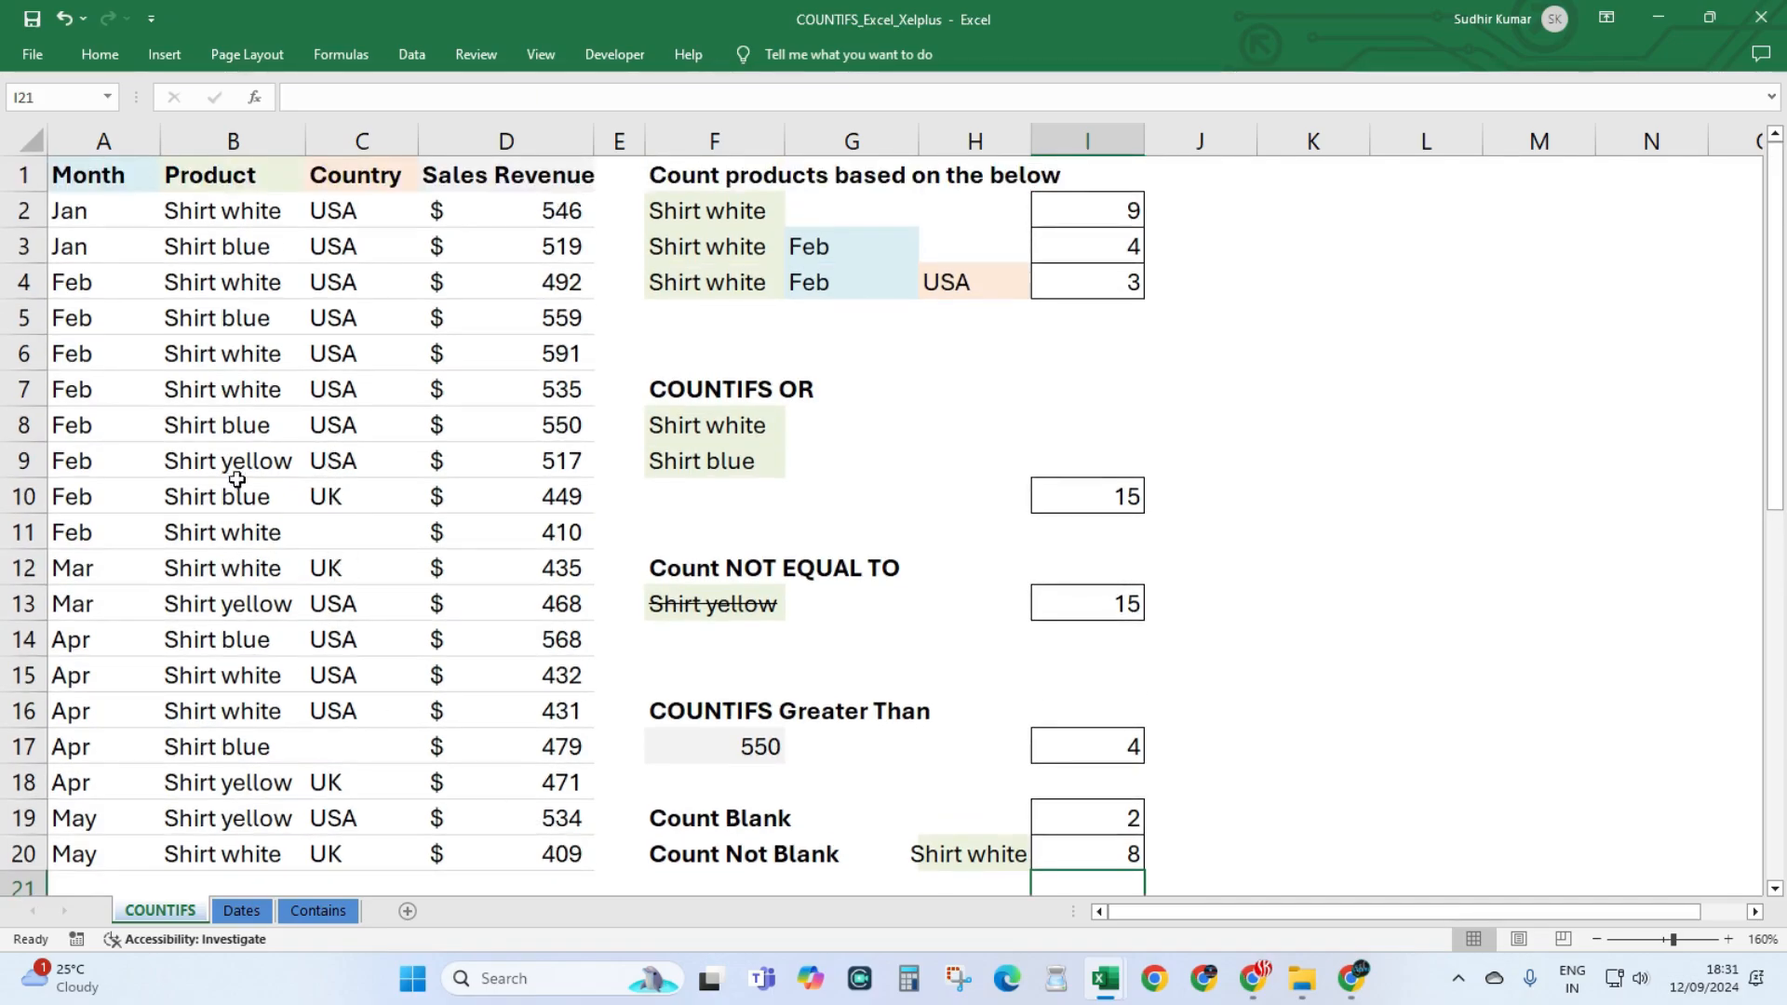
pyautogui.moveTo(244, 216); pyautogui.dragTo(252, 791)
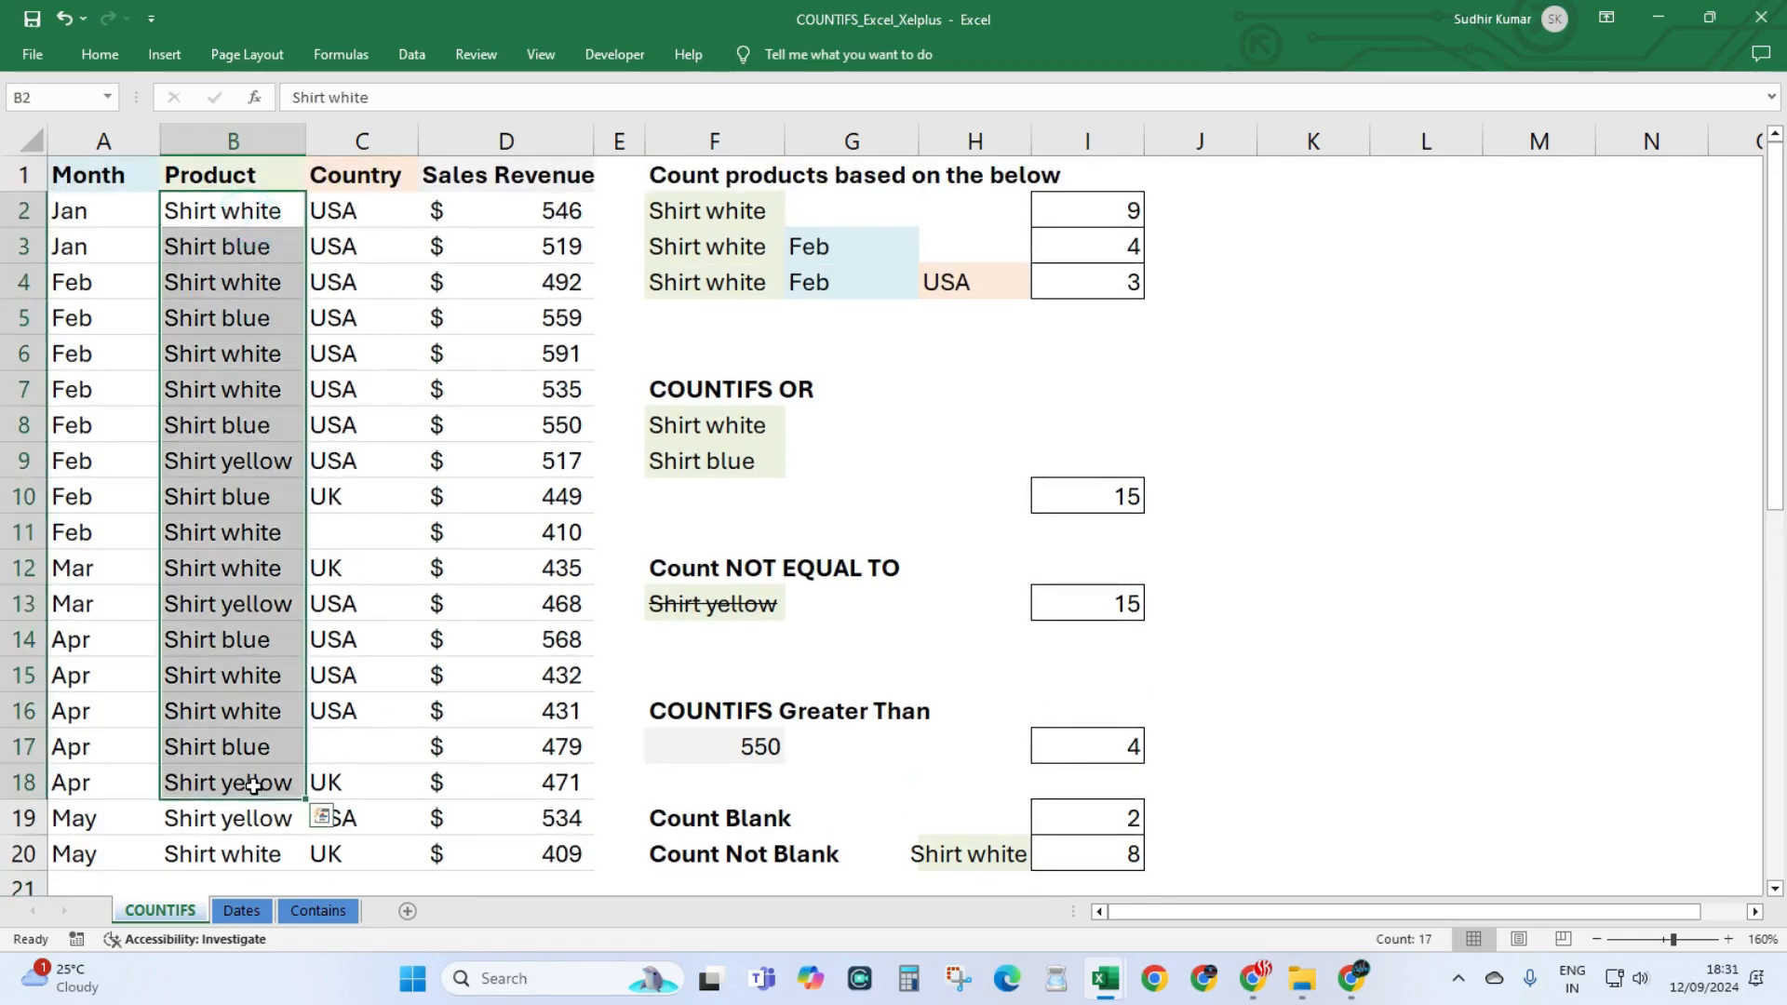
pyautogui.click(974, 424)
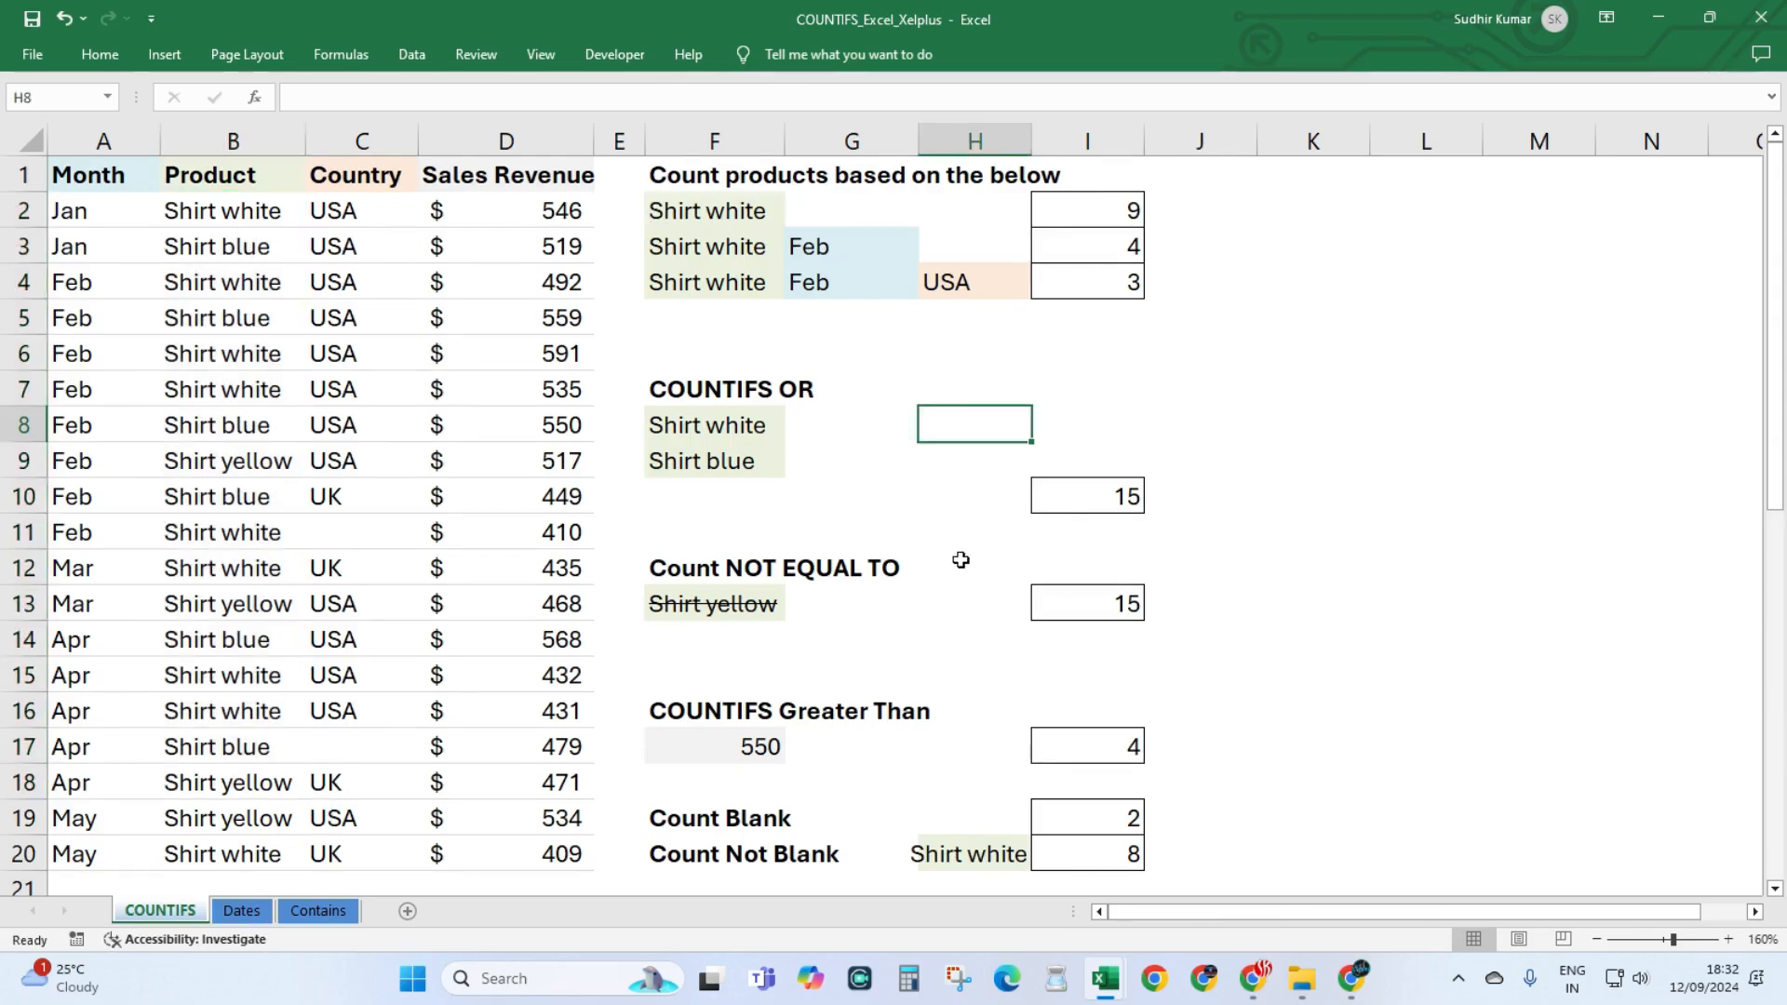
# Switch to the Dates sheet and examine the order table, its Date column, and the start and end dates in G2 and H2.
pyautogui.hotkey('ctrl', 'pagedown')
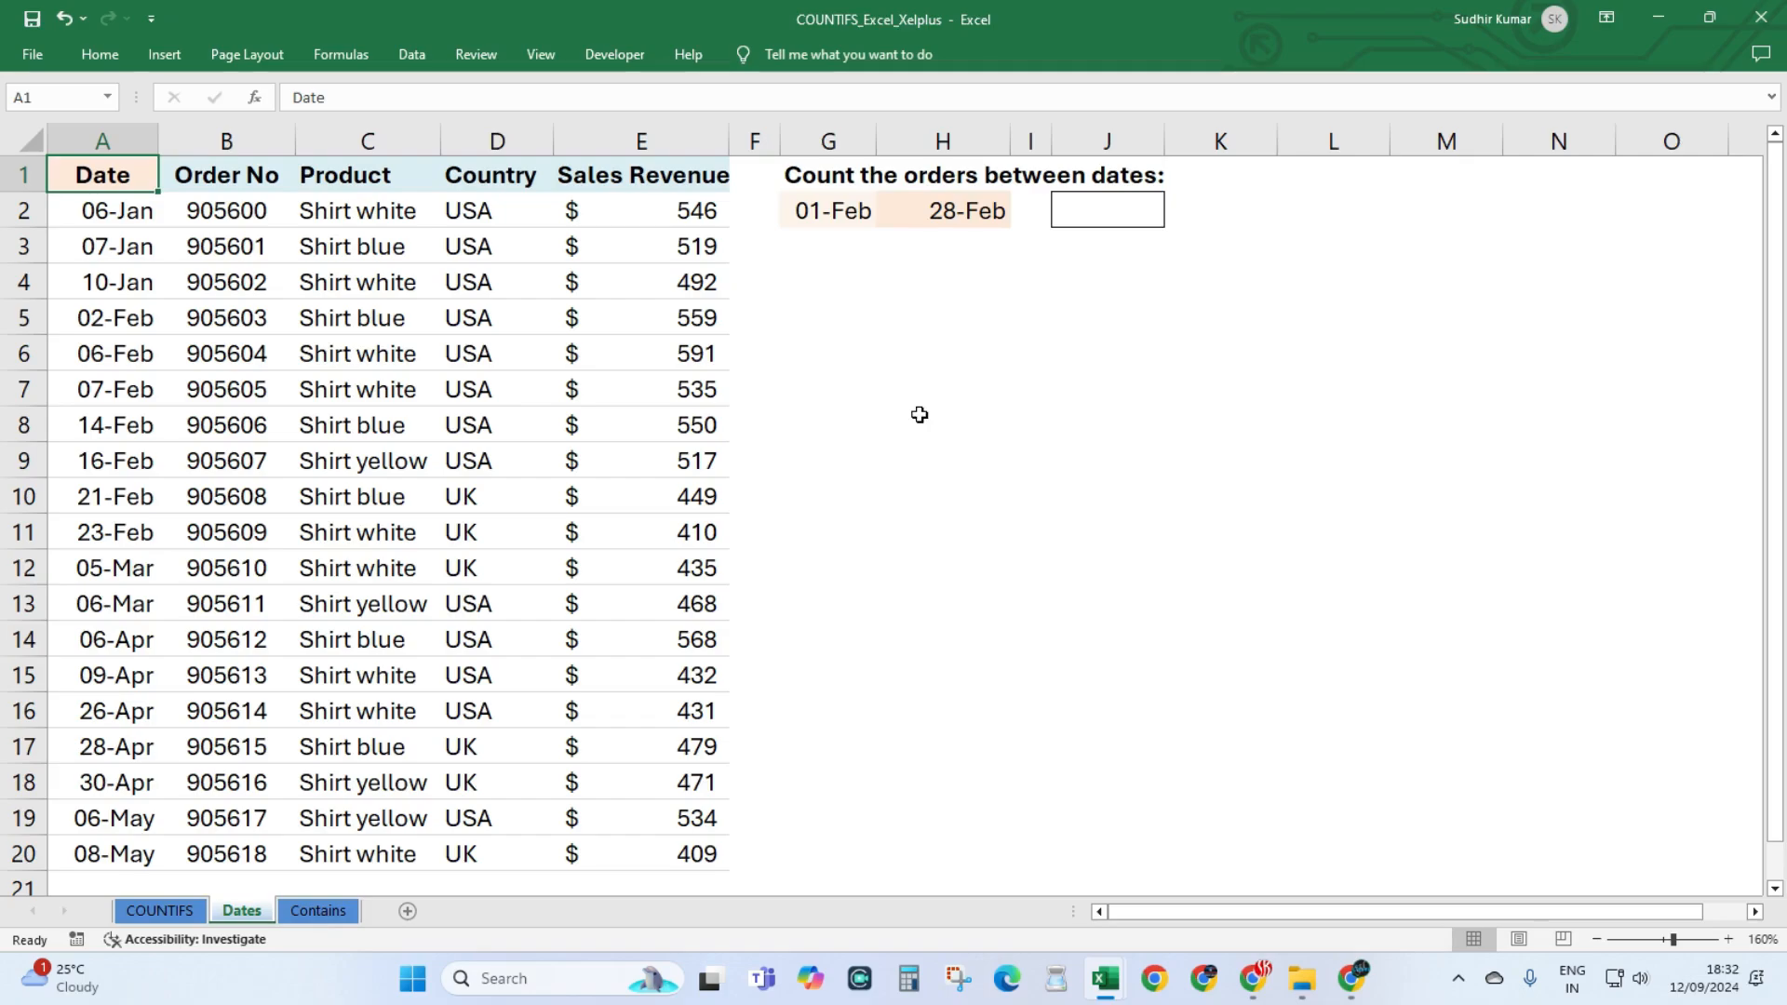
pyautogui.moveTo(97, 177); pyautogui.dragTo(664, 843)
pyautogui.click(845, 402)
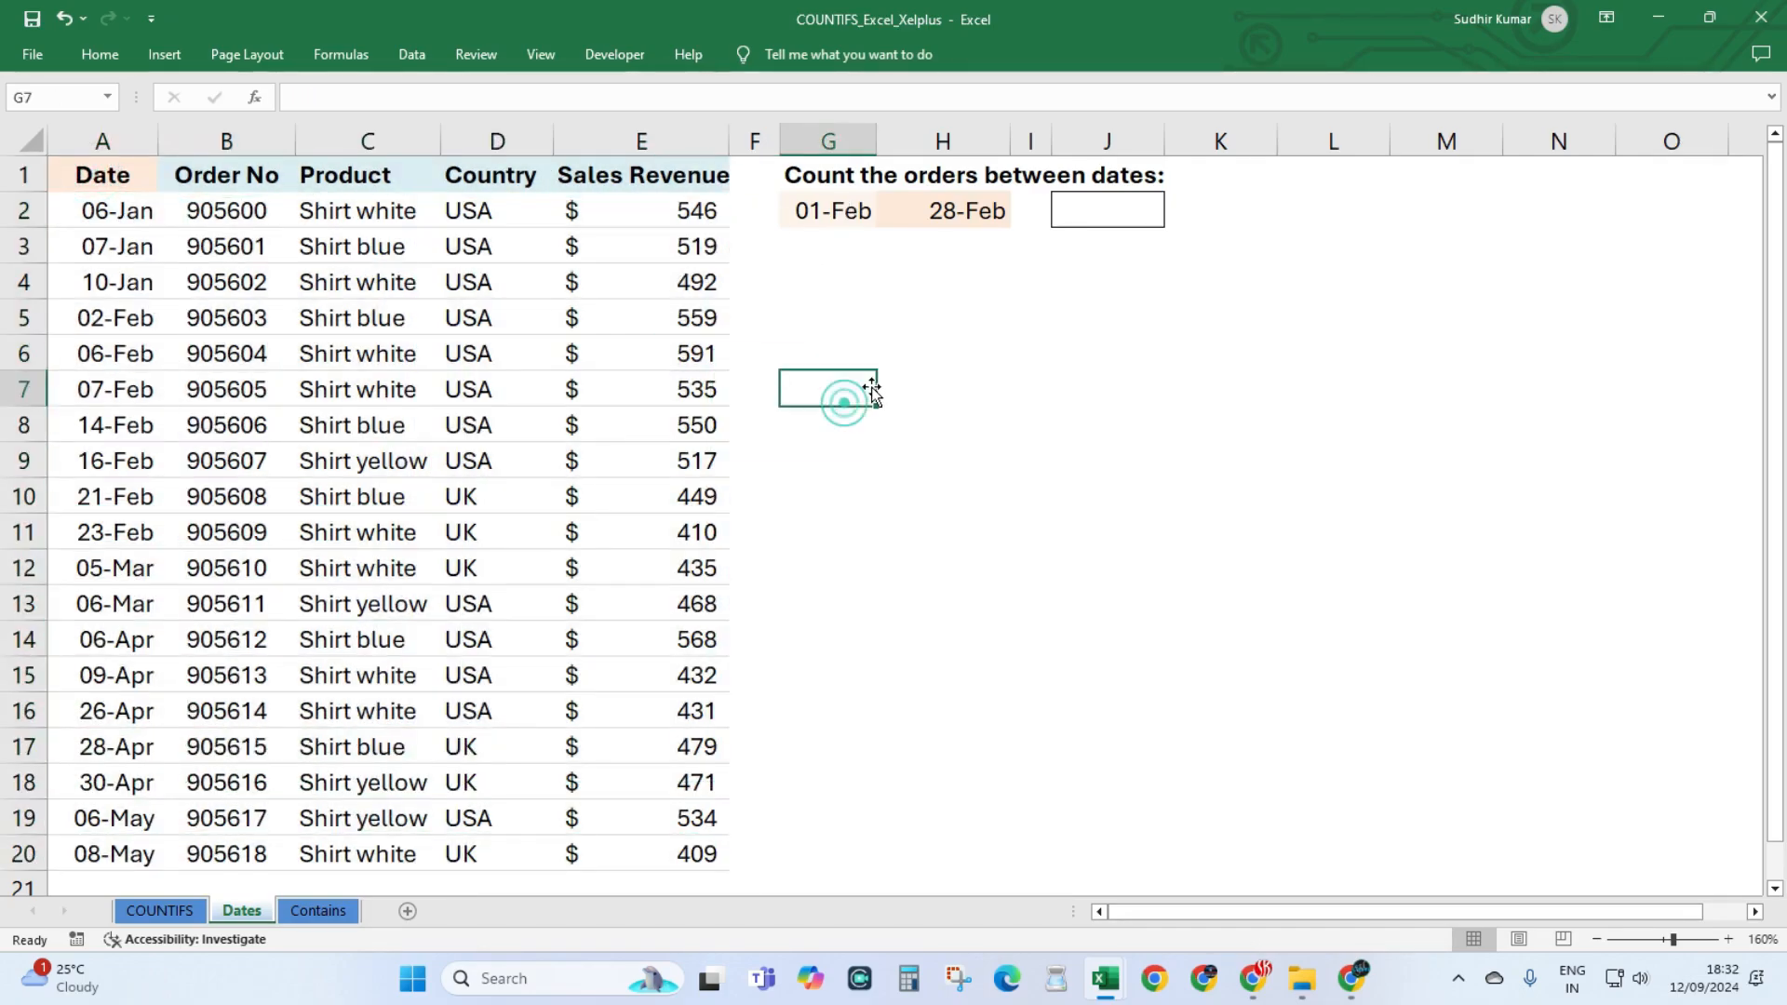
pyautogui.click(838, 187)
pyautogui.click(842, 211)
pyautogui.click(959, 218)
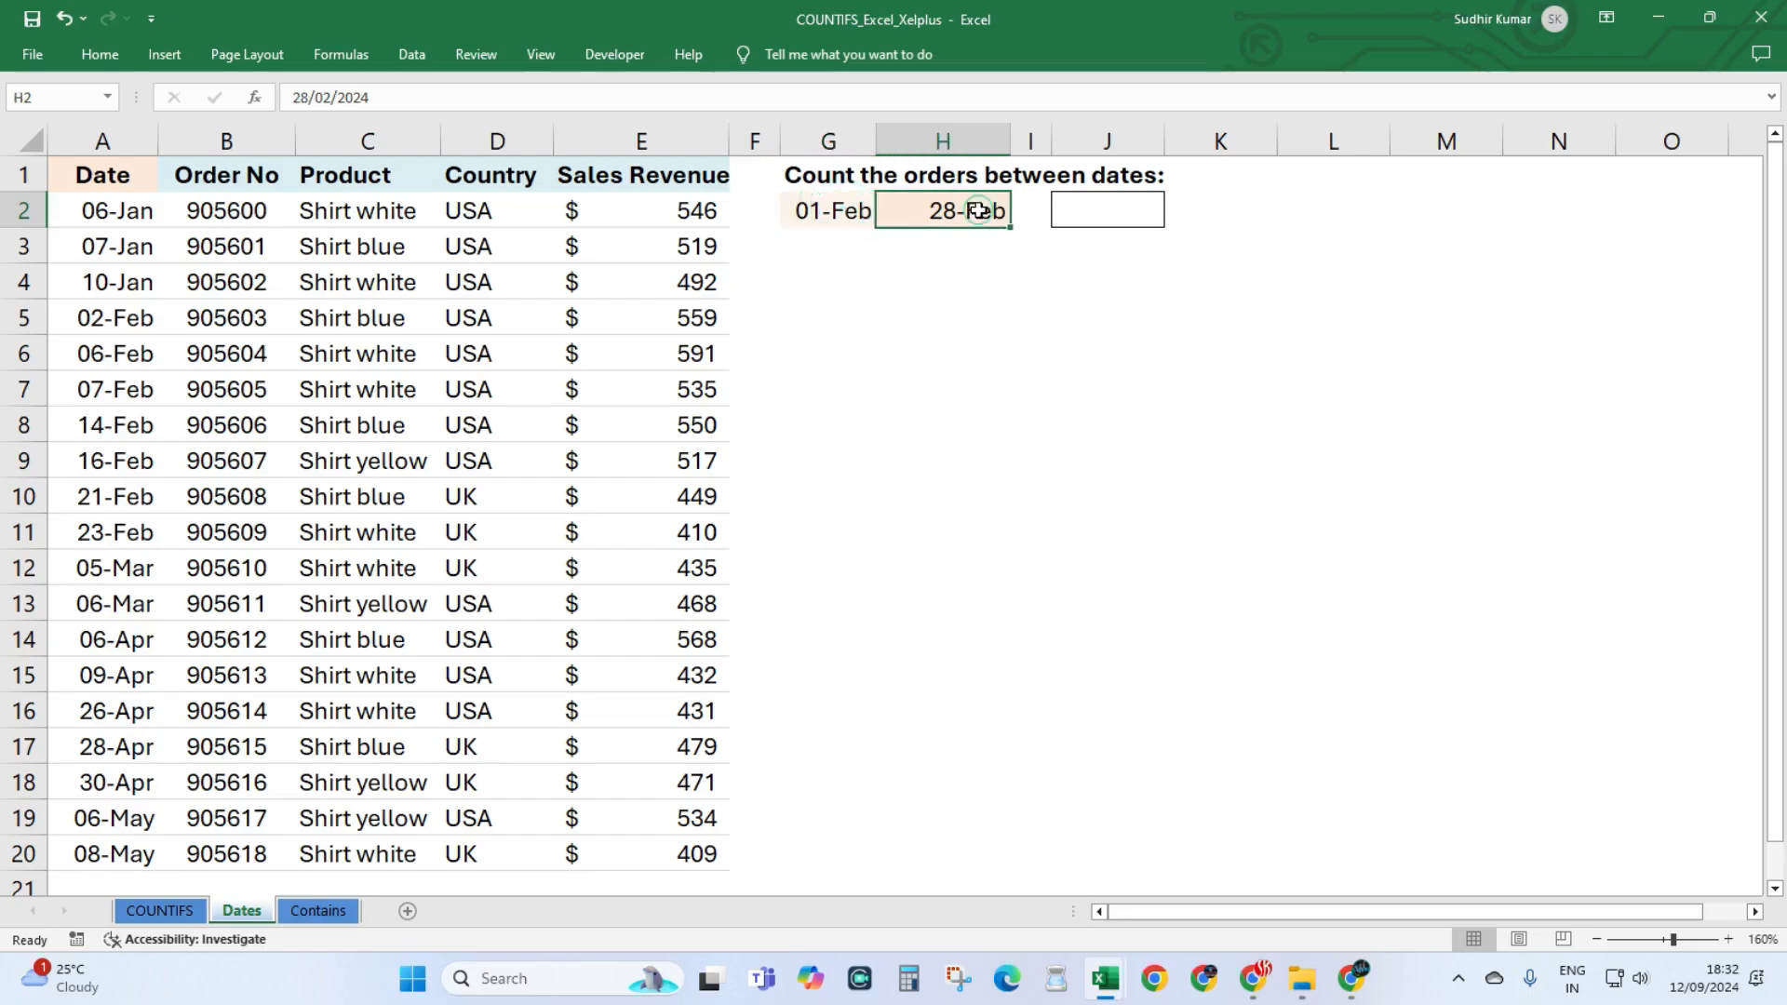
pyautogui.click(141, 224)
pyautogui.click(123, 322)
pyautogui.click(121, 558)
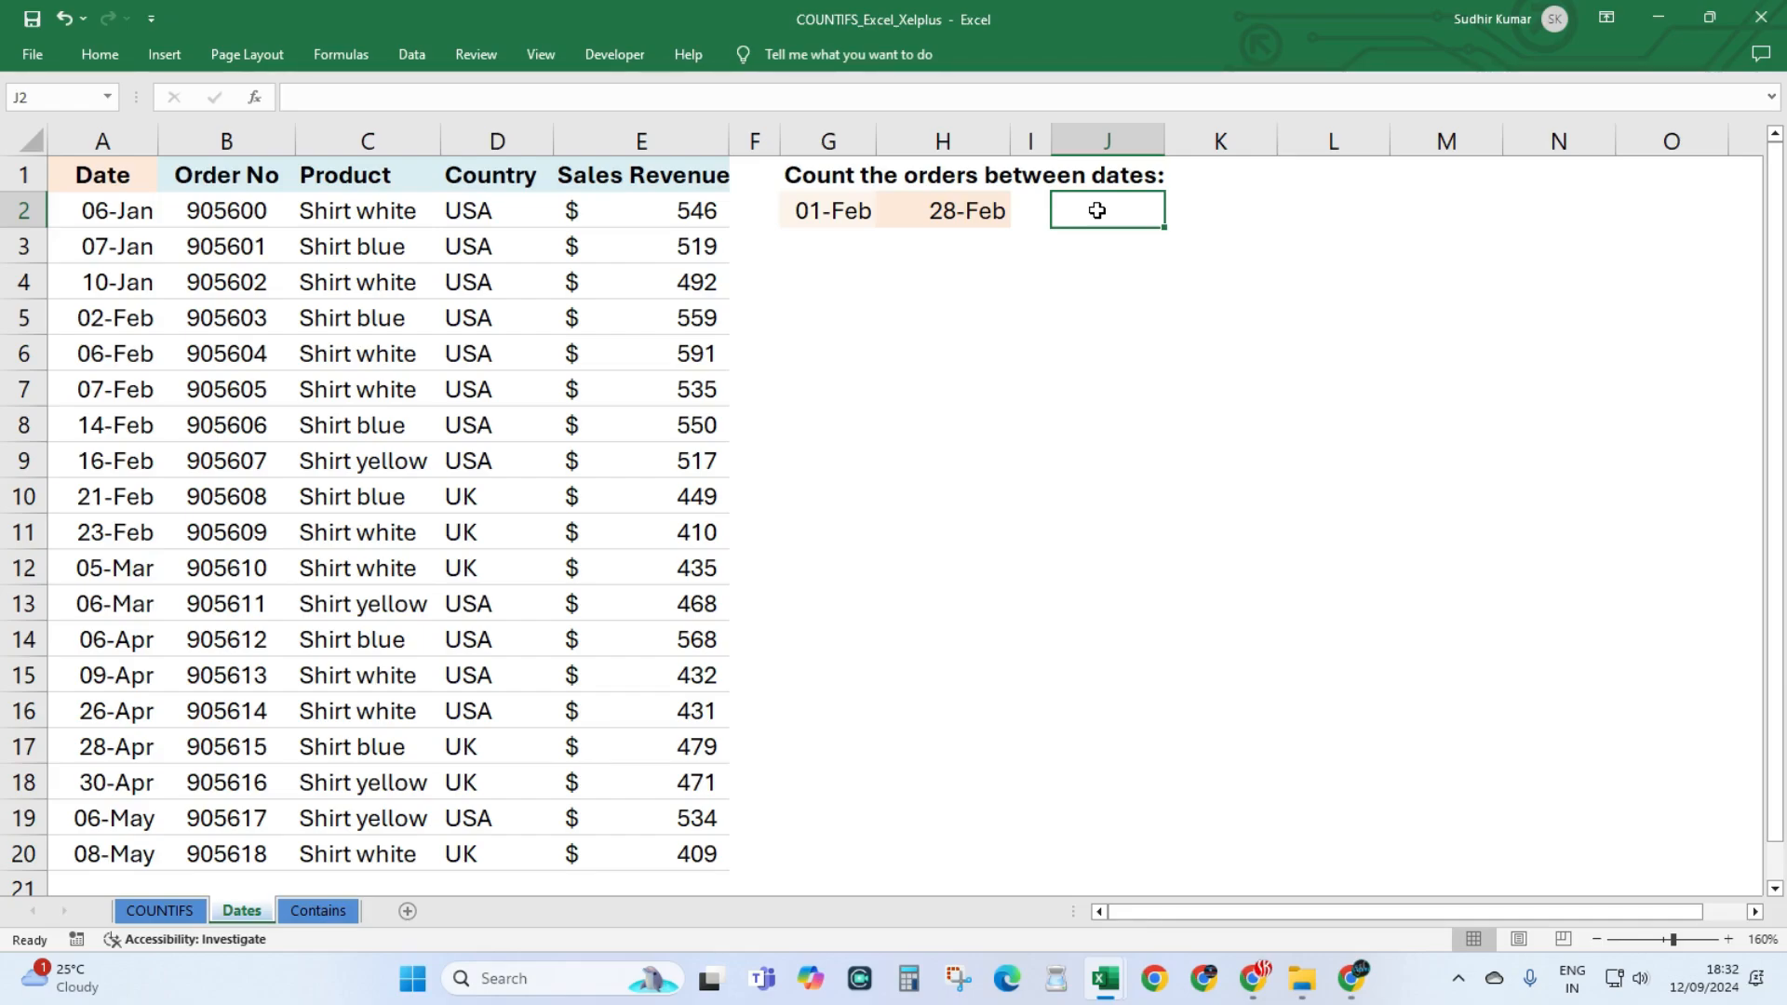
# Enter =COUNTIFS(A2:A20,G2,A2:A20,H2) in cell J2 to count orders using the two dates as criteria.
pyautogui.write('=countifs')
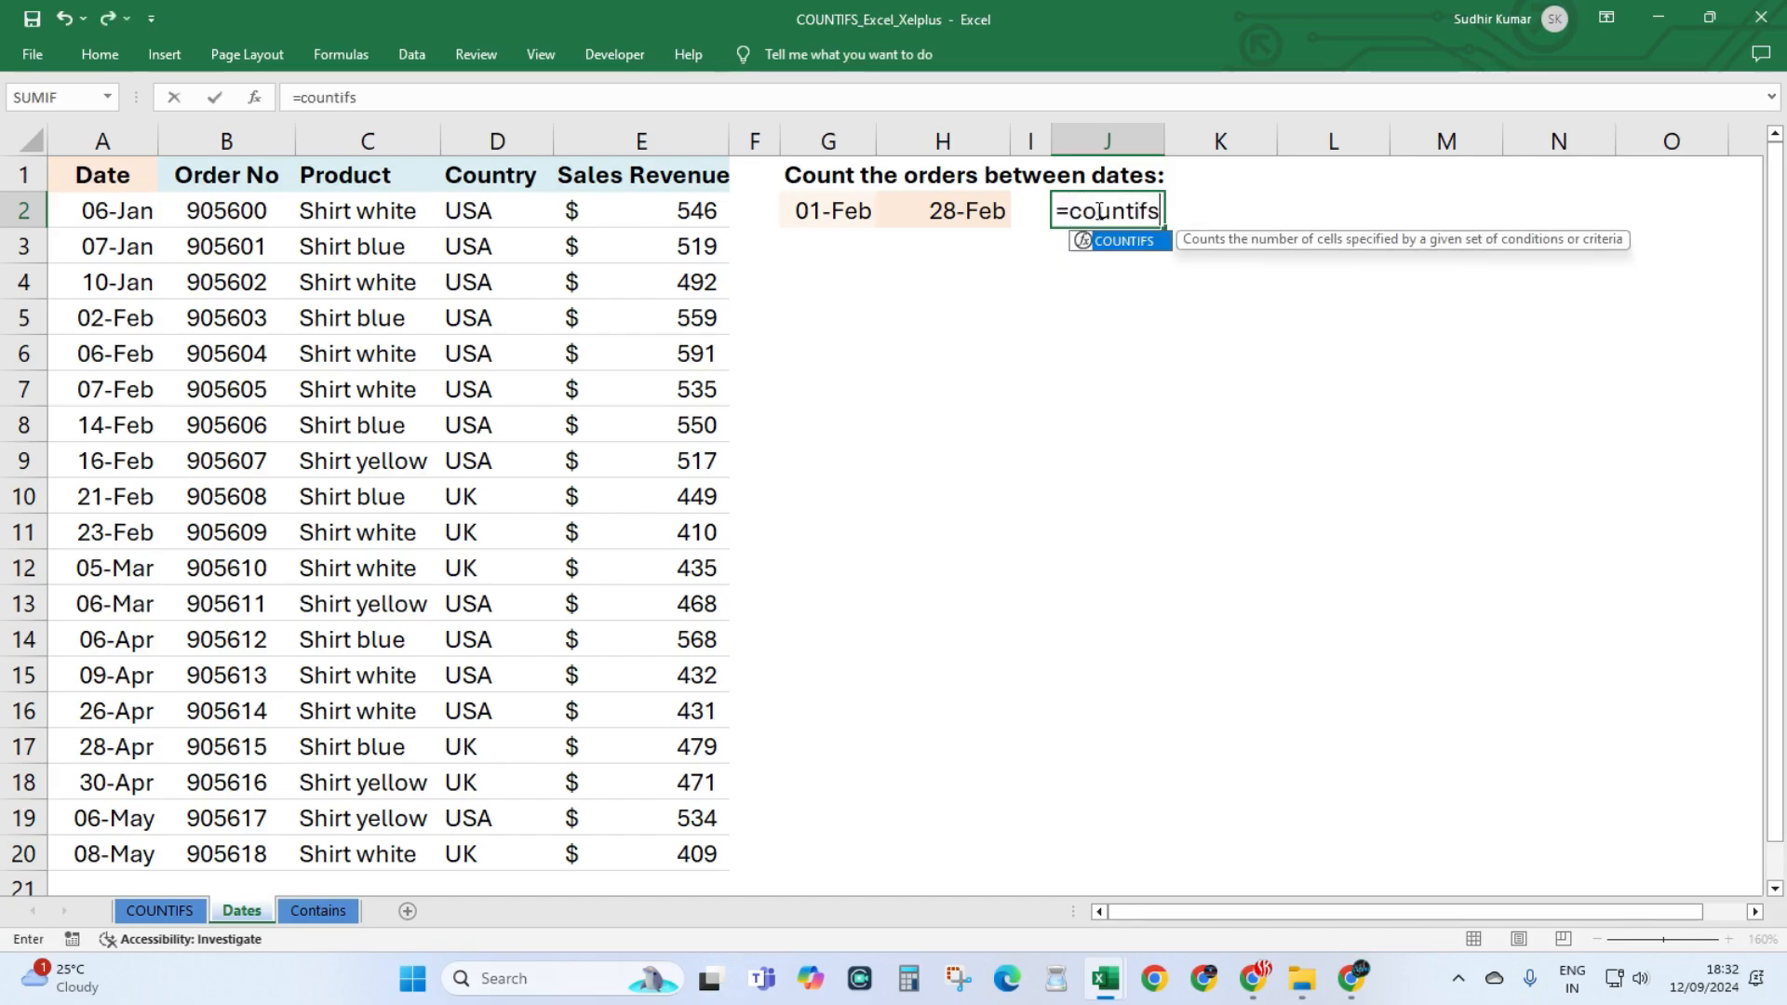
pyautogui.press('Tab')
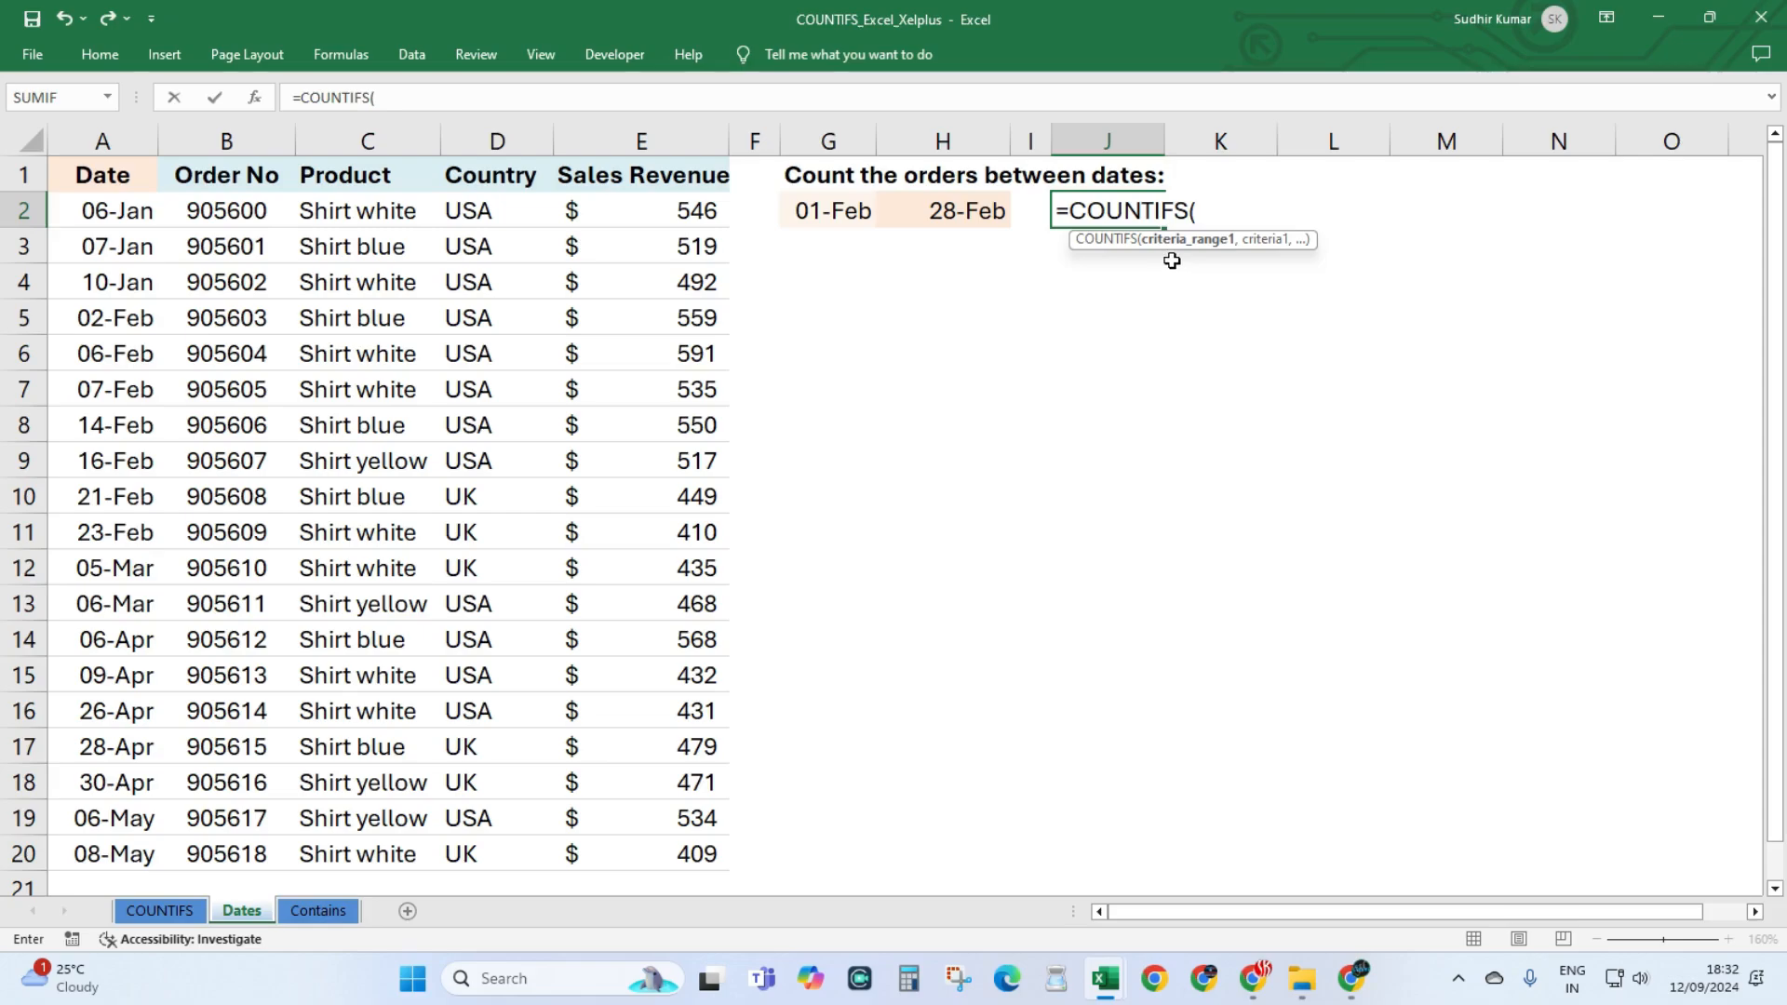
pyautogui.moveTo(121, 214); pyautogui.dragTo(104, 845)
pyautogui.write(',')
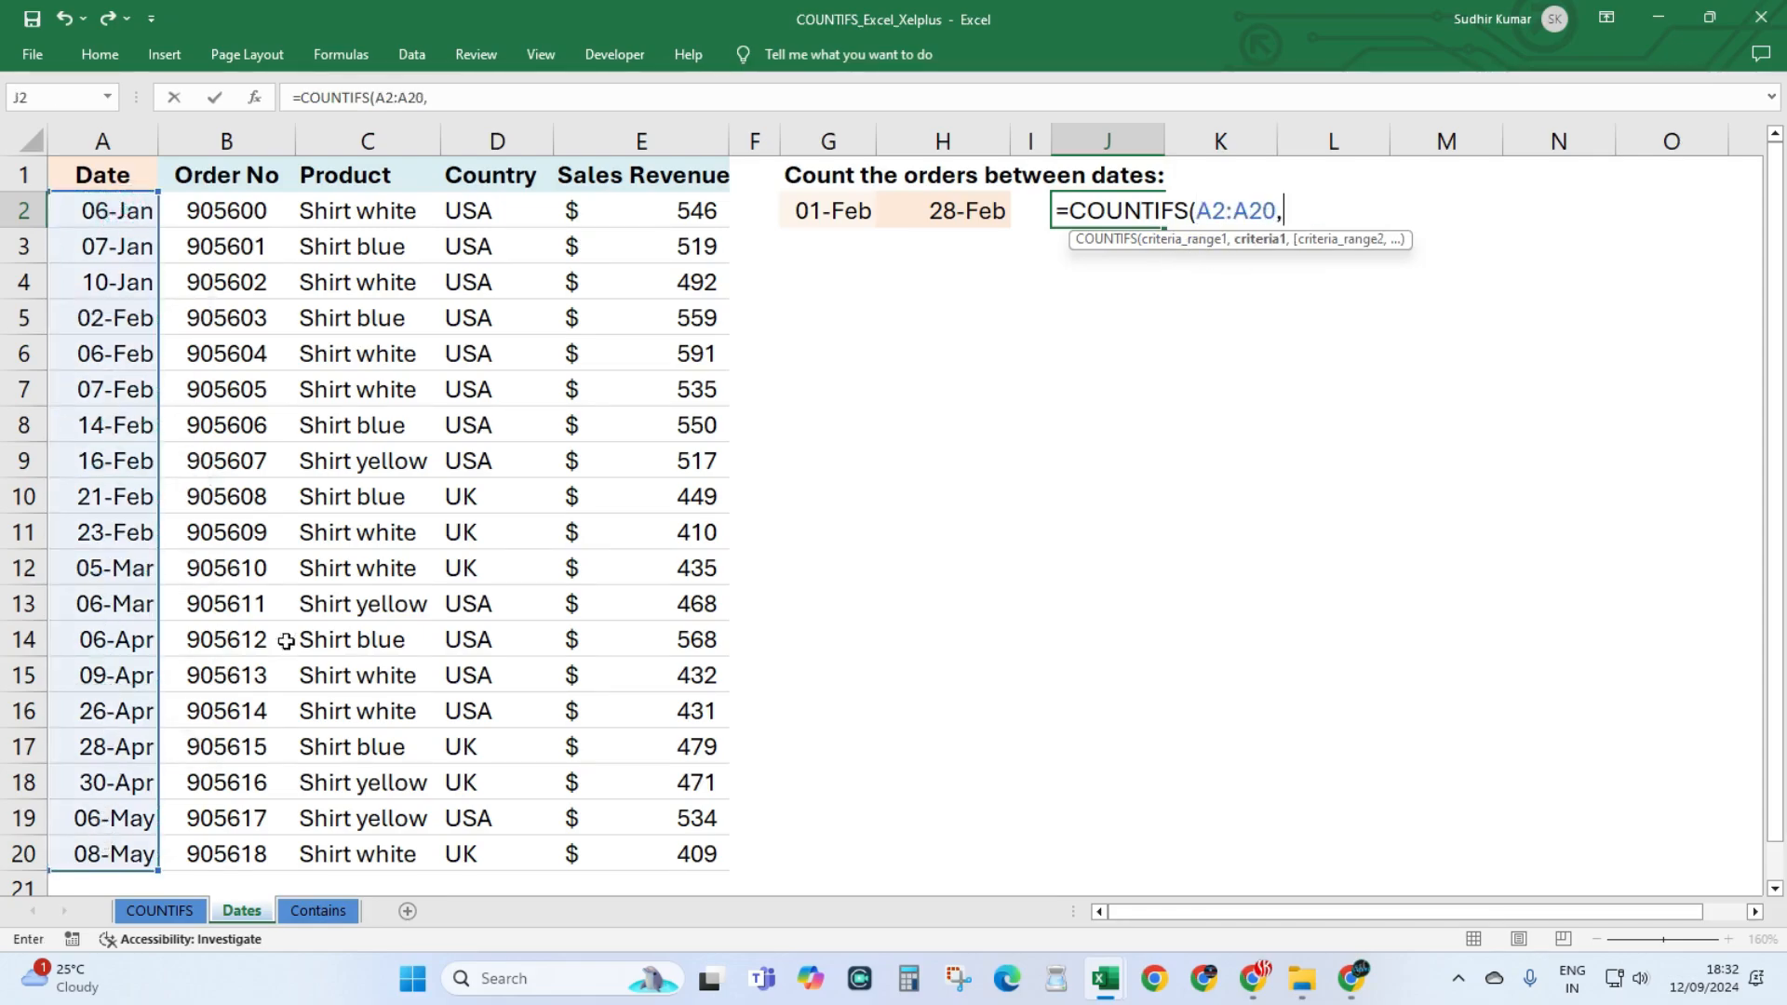
pyautogui.click(810, 223)
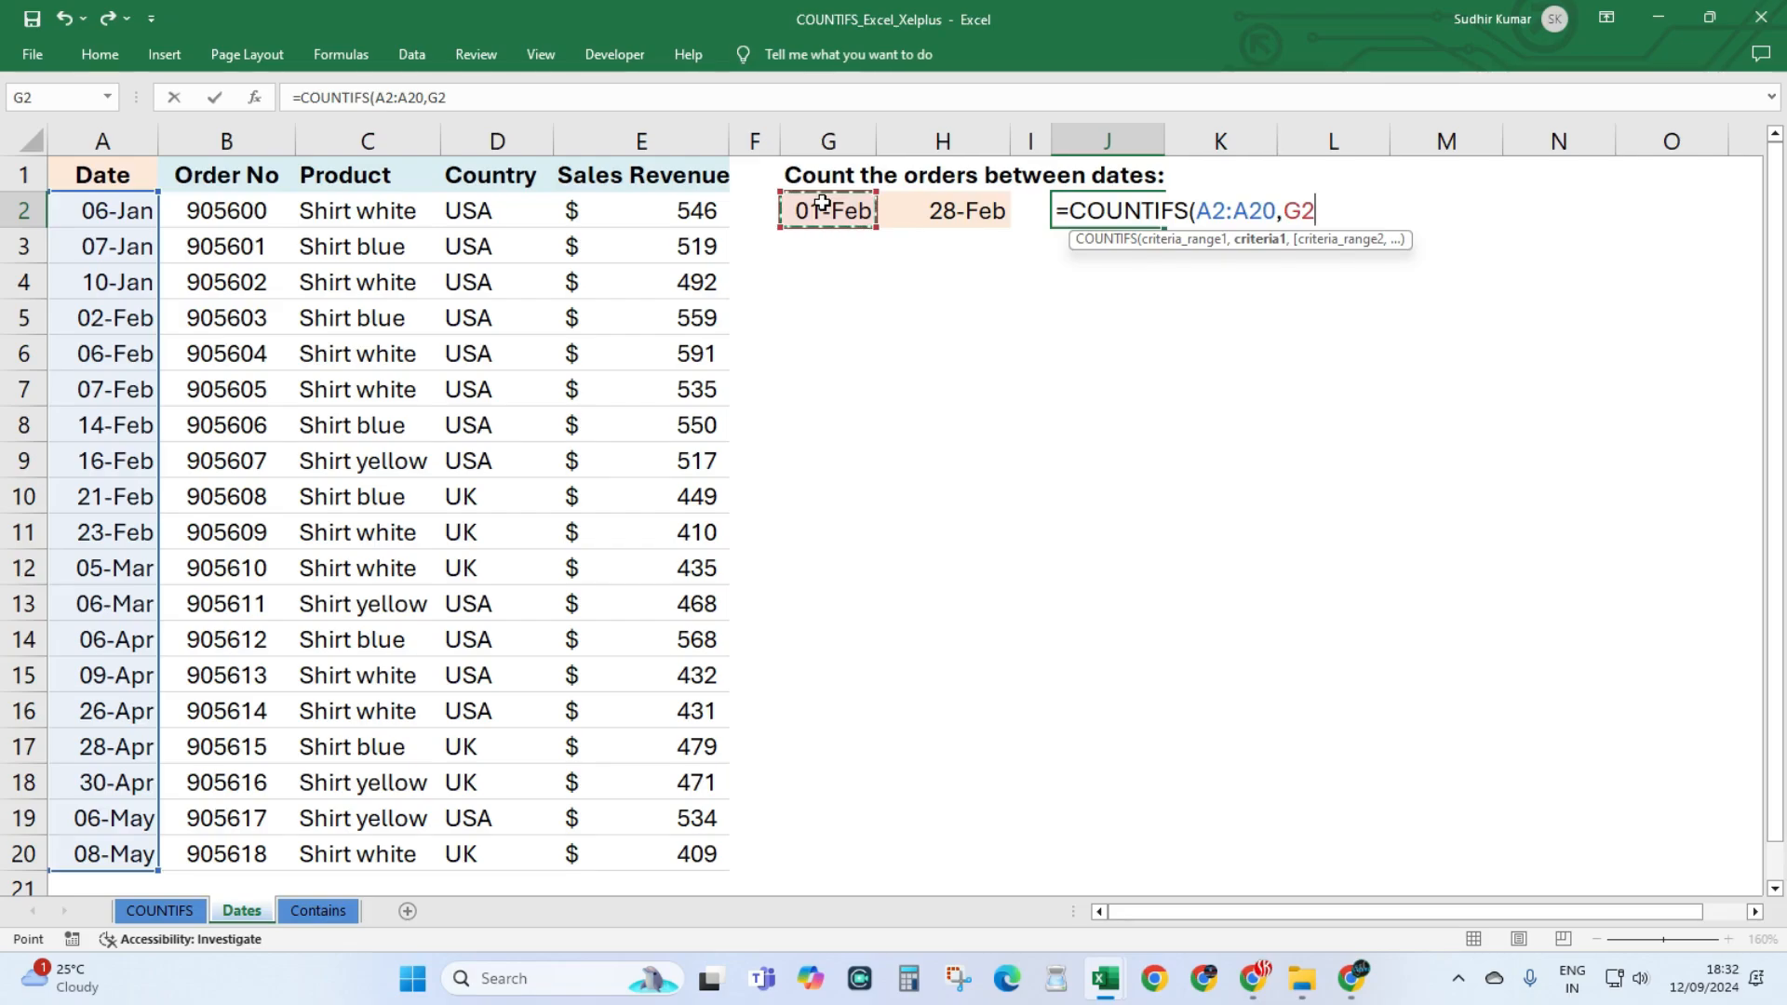
pyautogui.write(',')
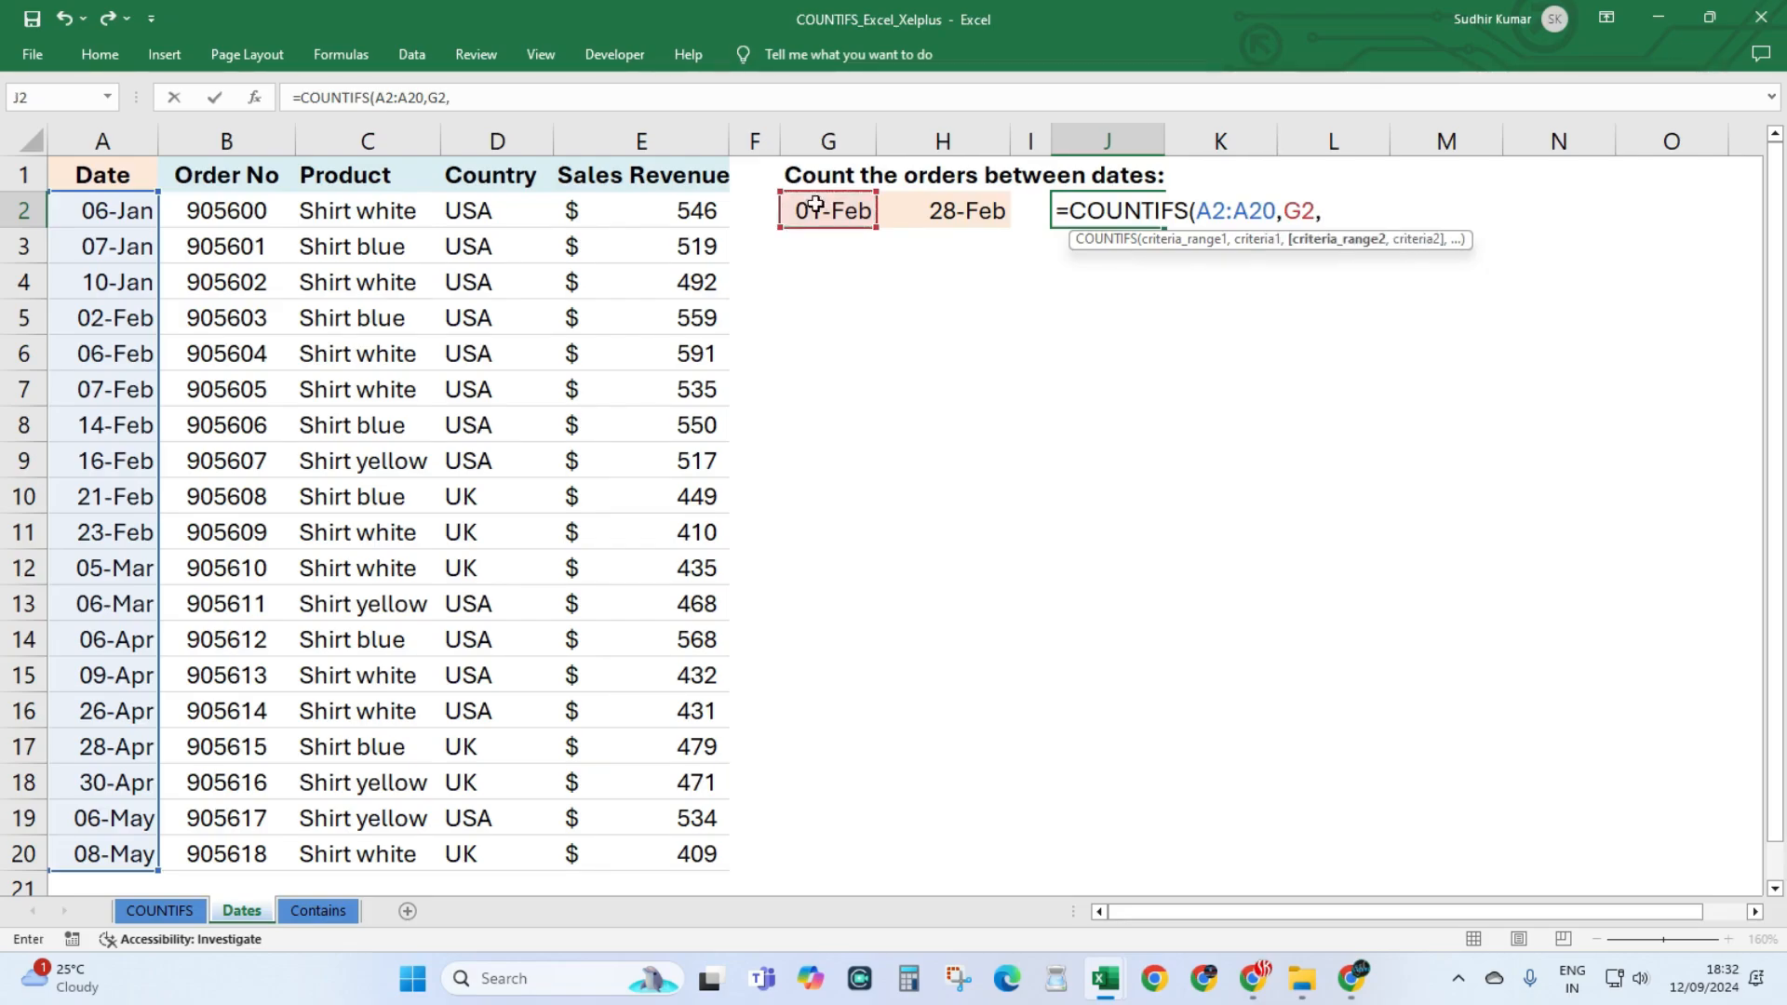
pyautogui.moveTo(100, 210); pyautogui.dragTo(107, 850)
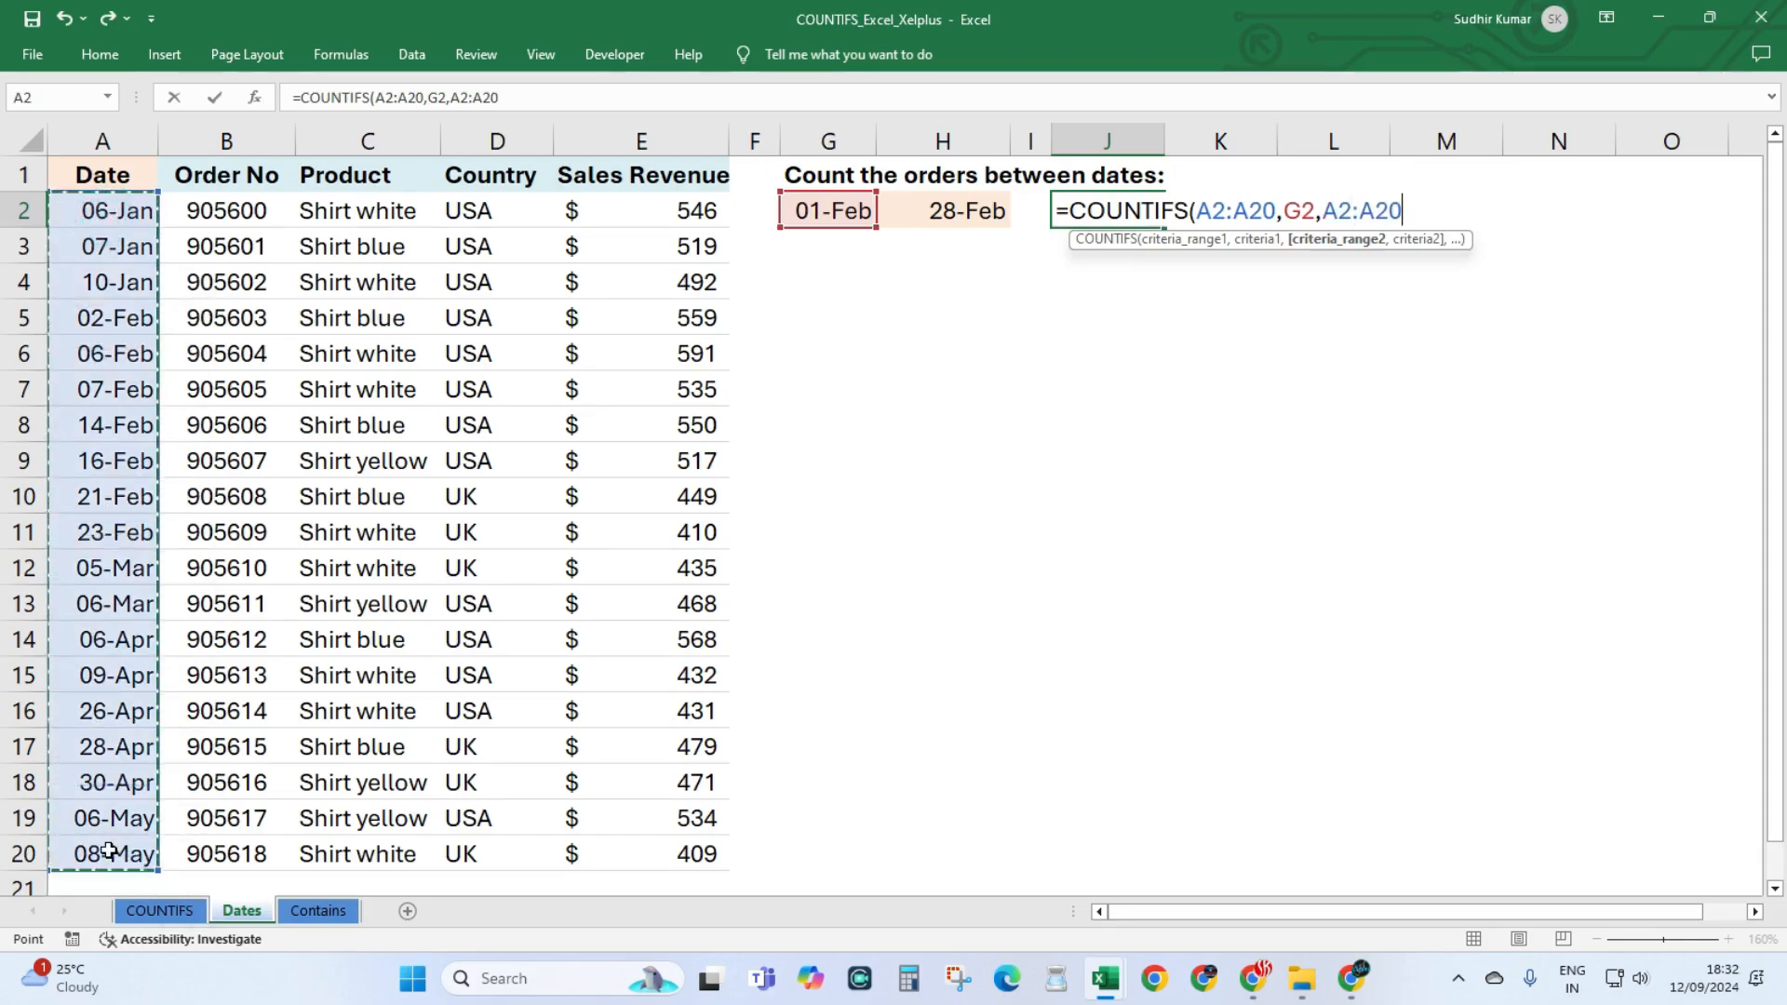
pyautogui.write(',')
pyautogui.click(891, 224)
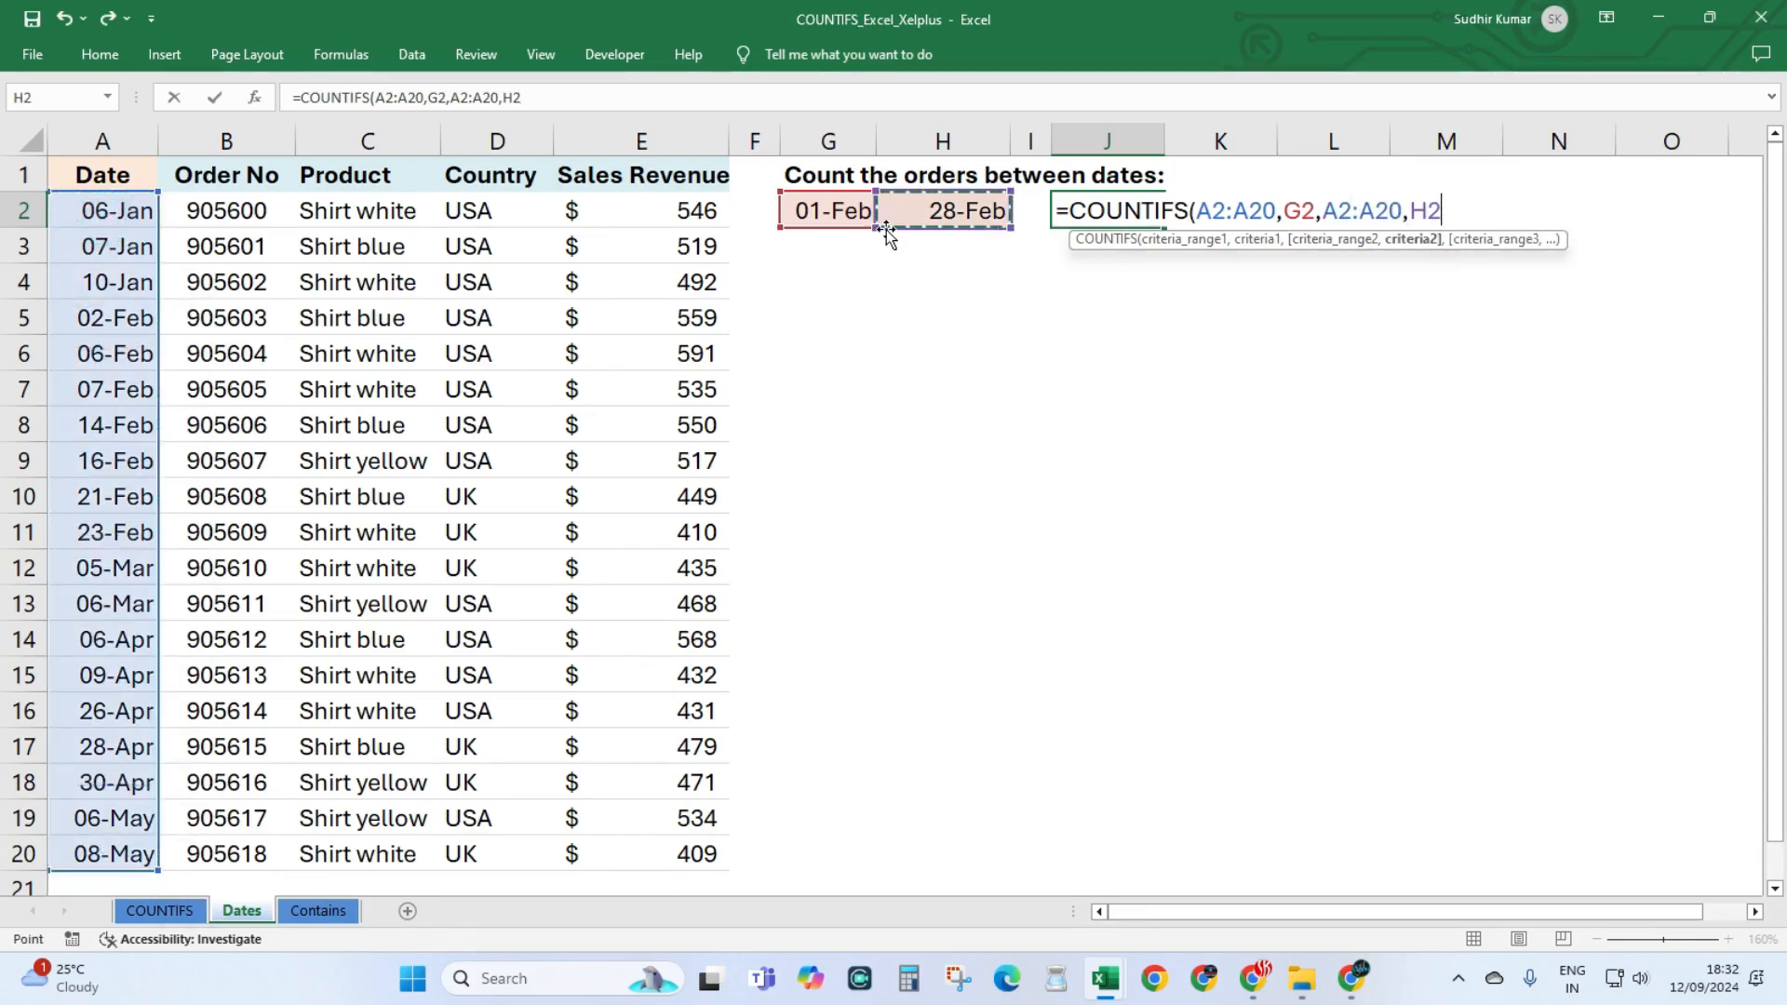
pyautogui.write(')')
pyautogui.press('Return')
pyautogui.press('Up')
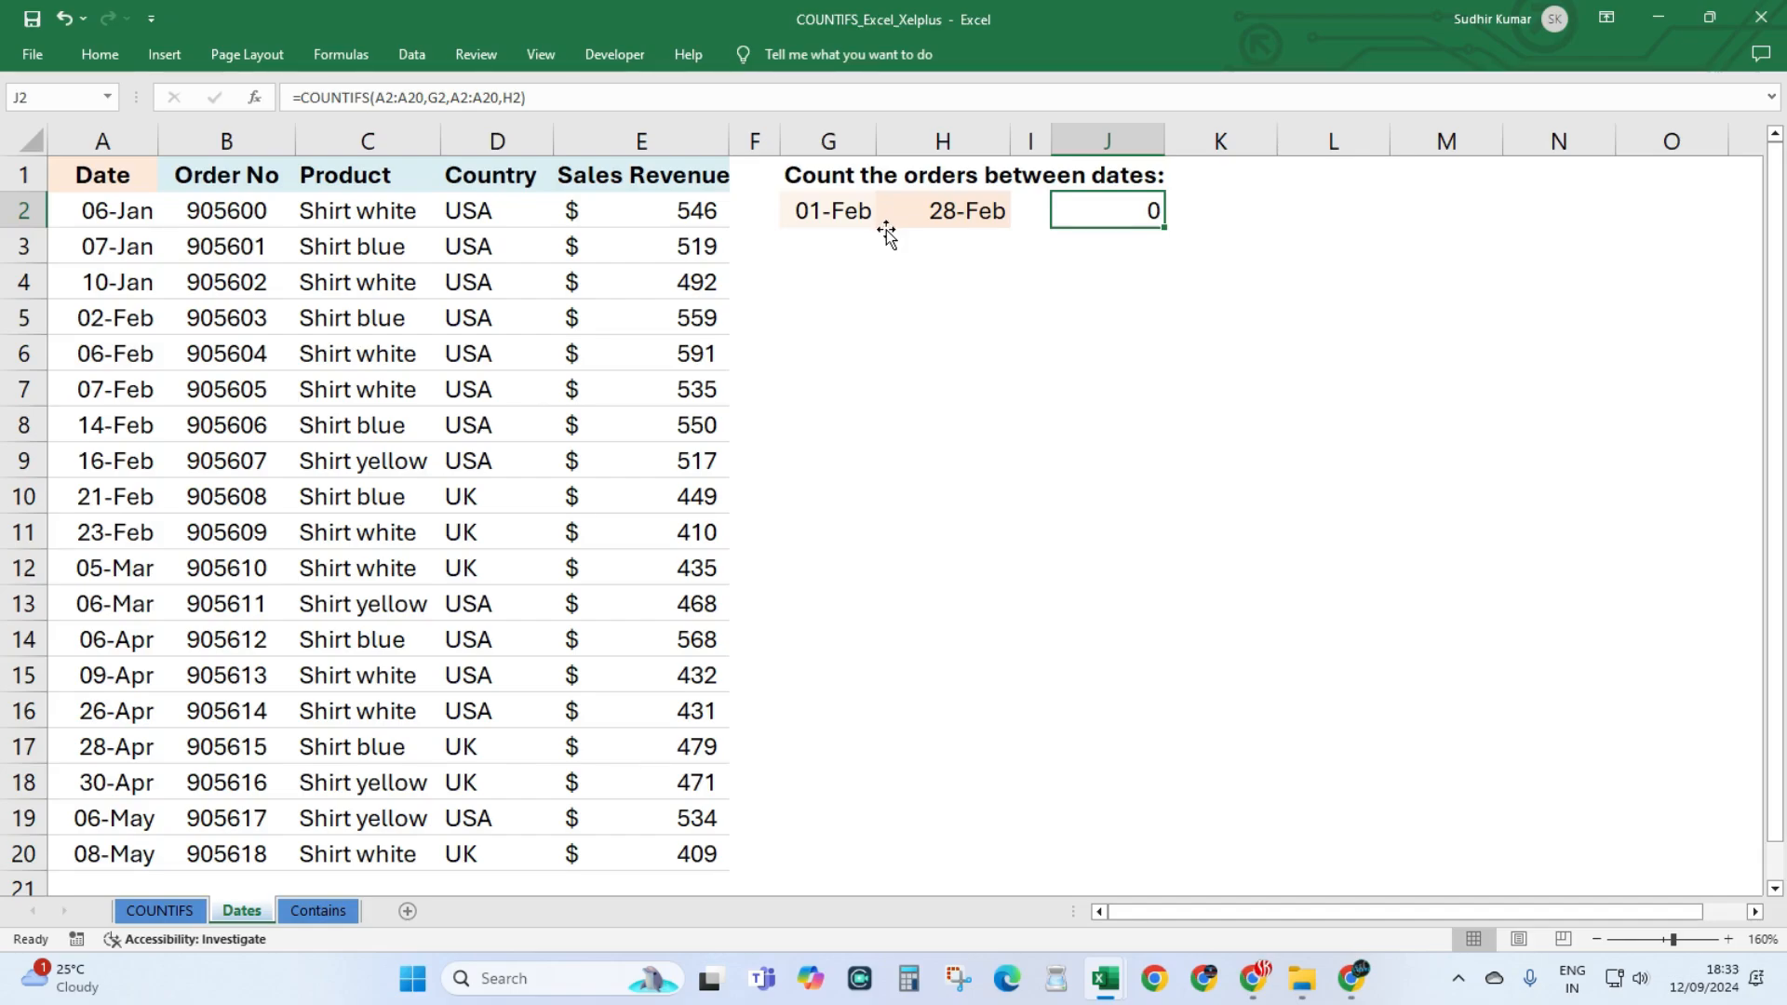
# Change the first criterion in the J2 formula to ">="&G2 so it includes dates from the start date onward.
pyautogui.press('F2')
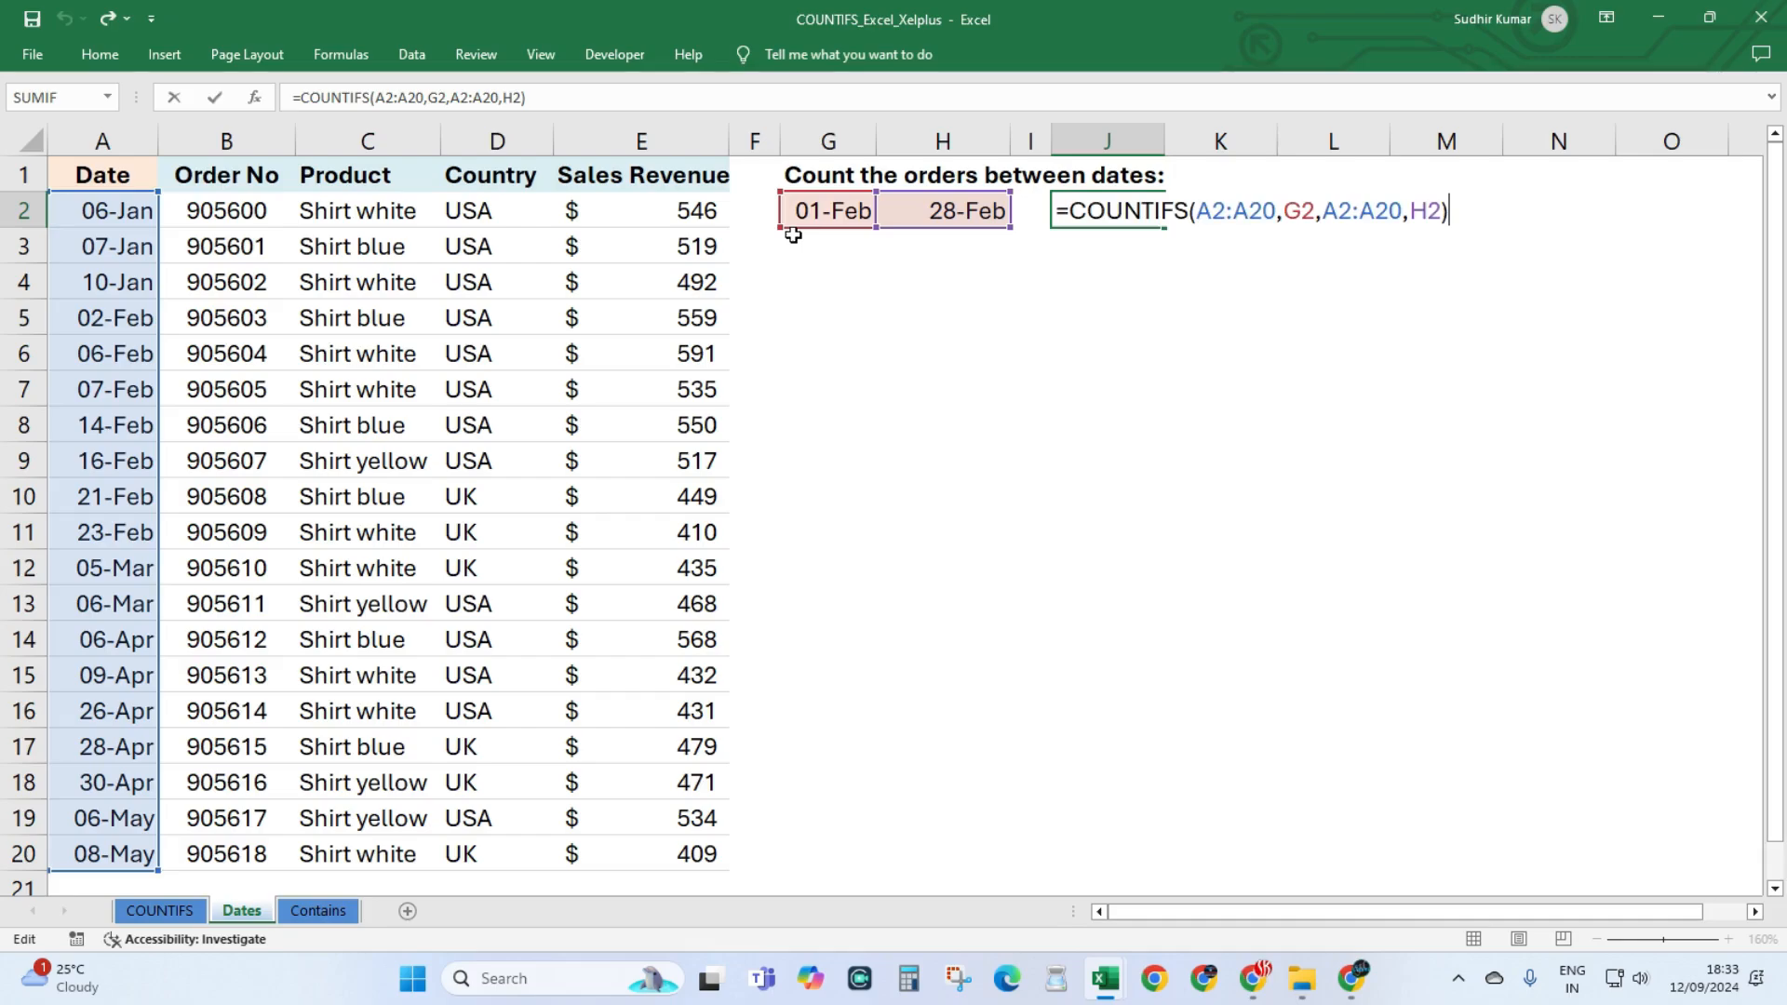
pyautogui.press('Escape')
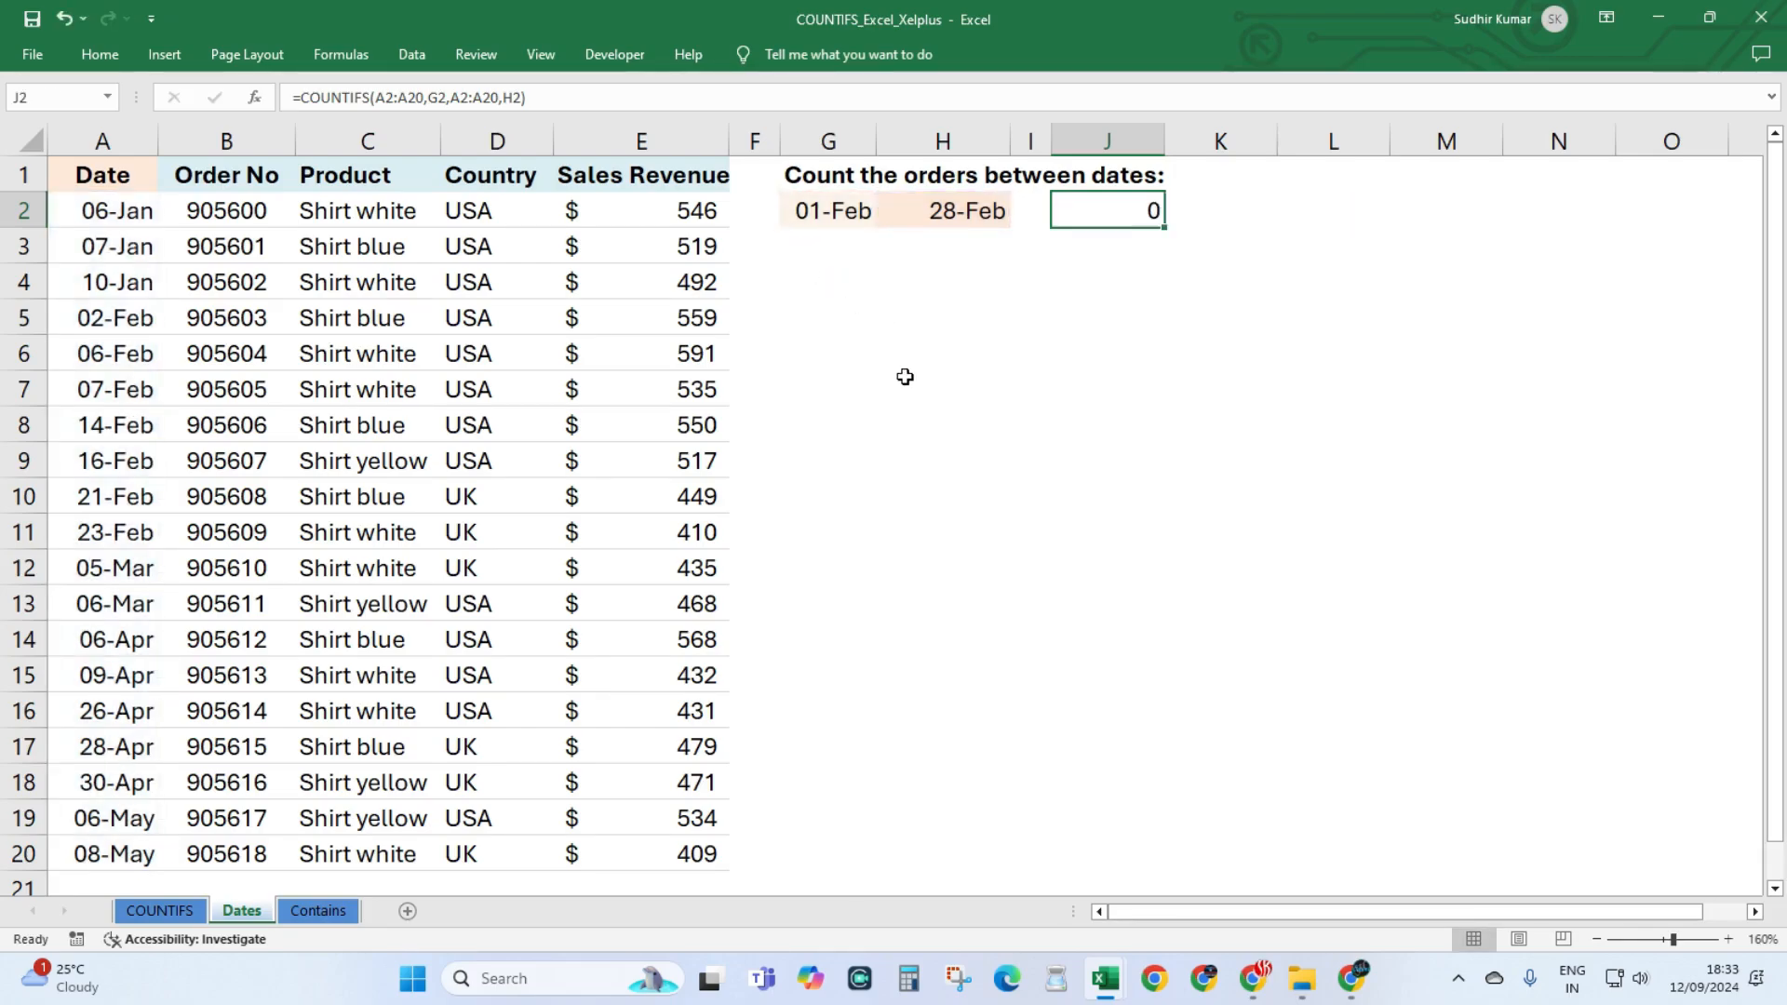
pyautogui.press('F2')
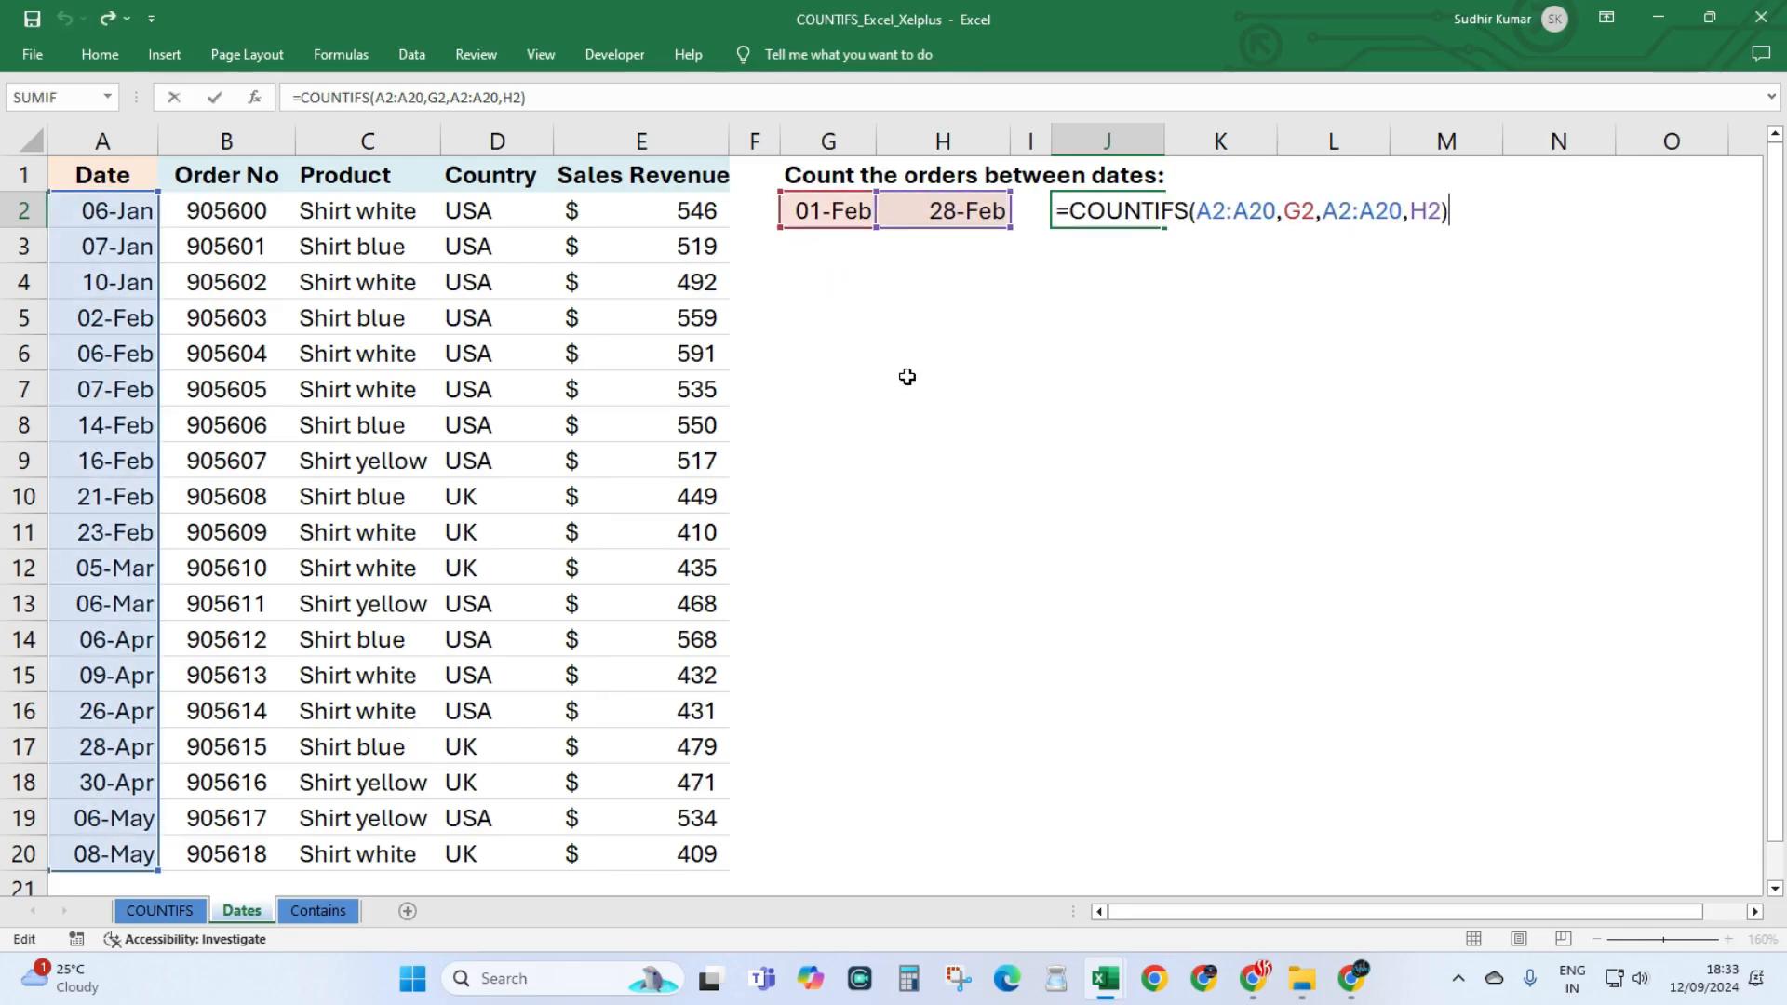
pyautogui.click(1288, 213)
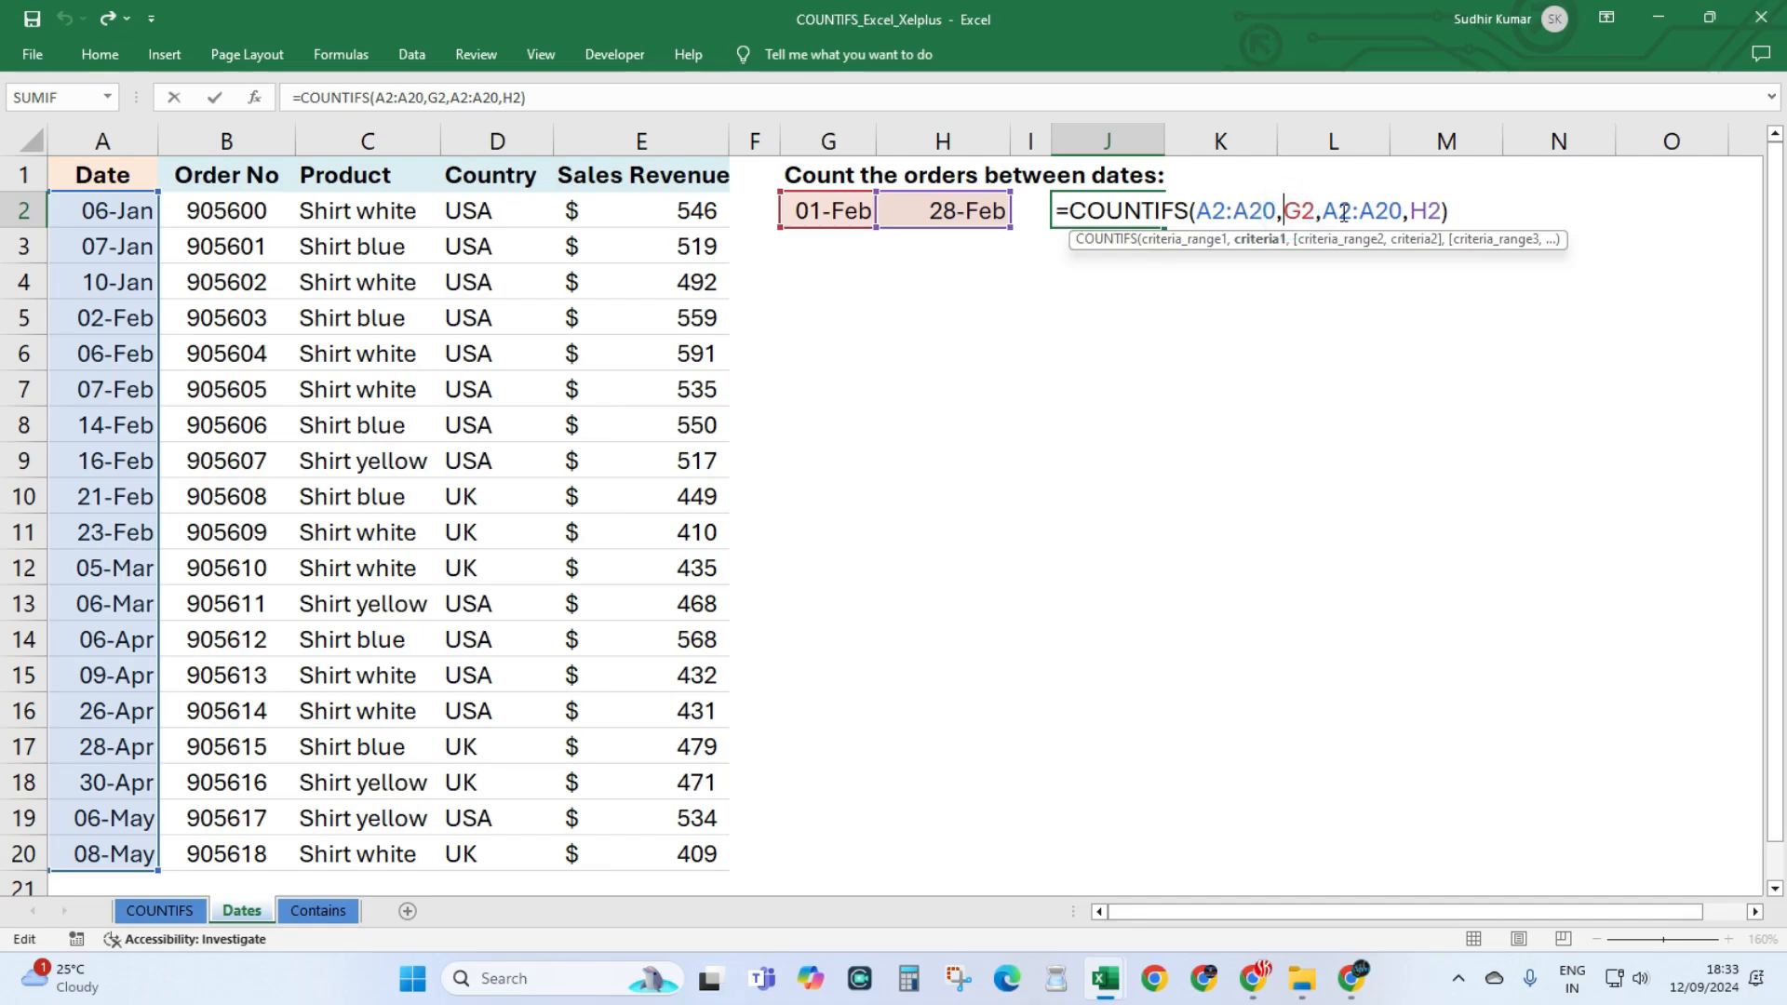
pyautogui.write('">')
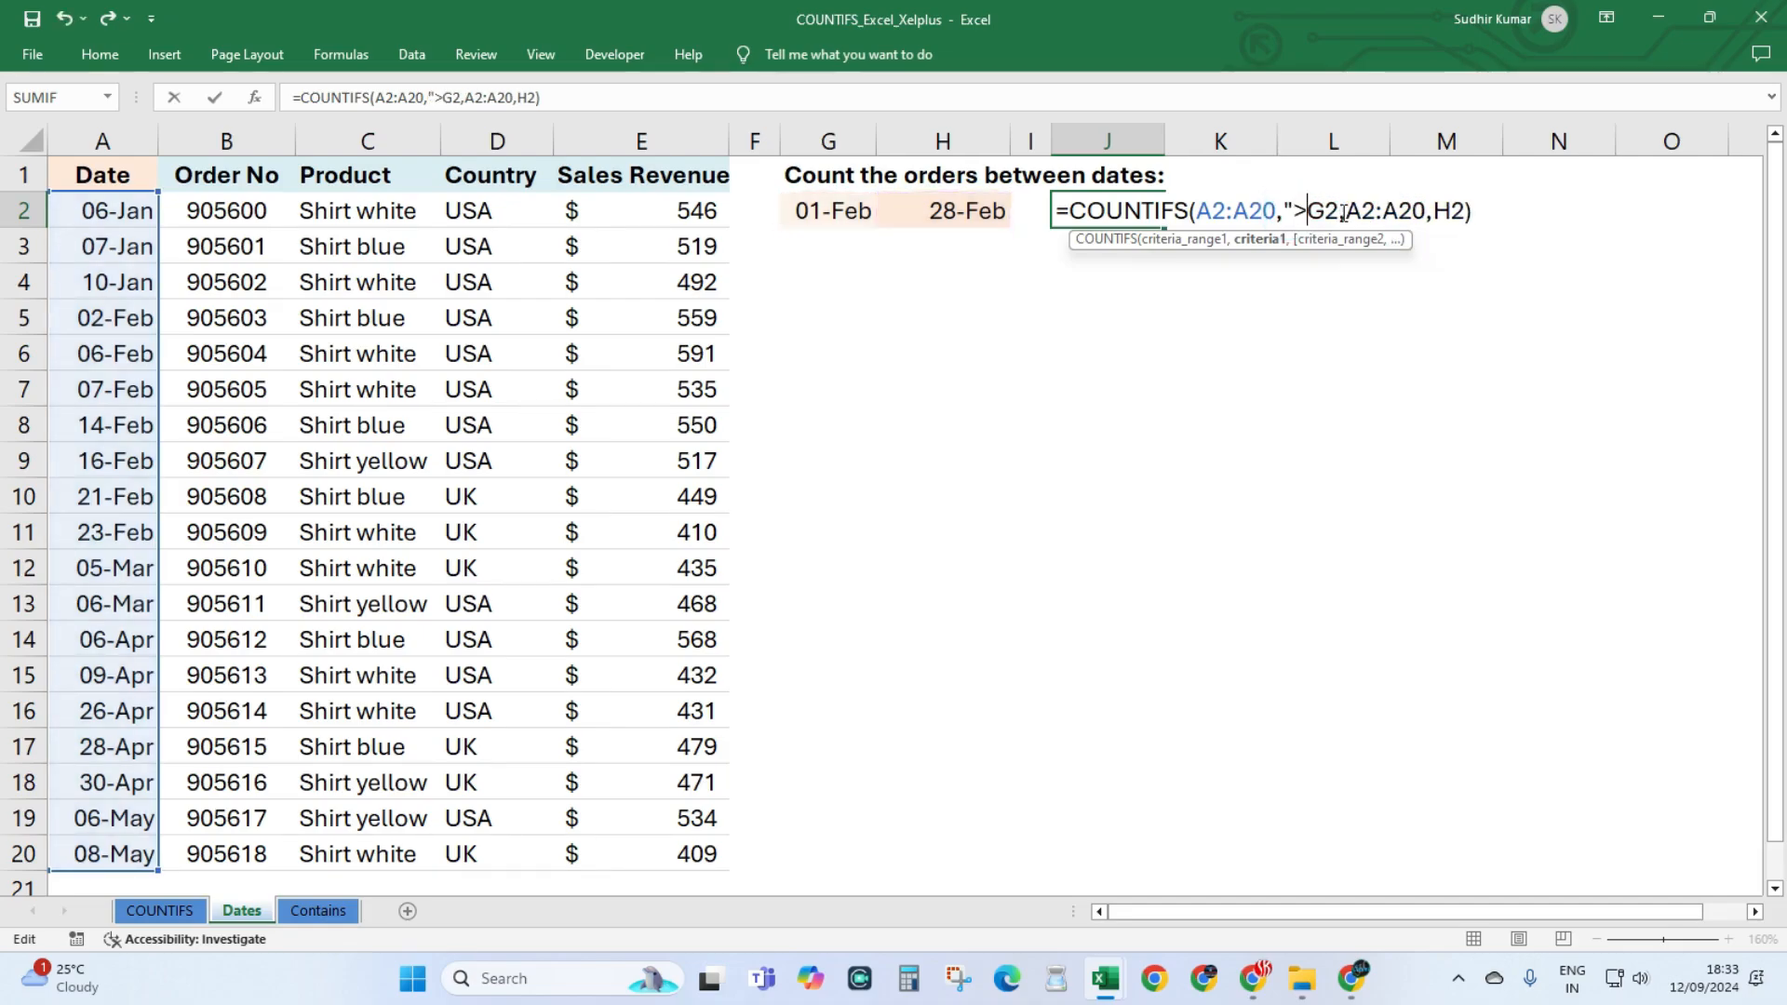
pyautogui.write('="')
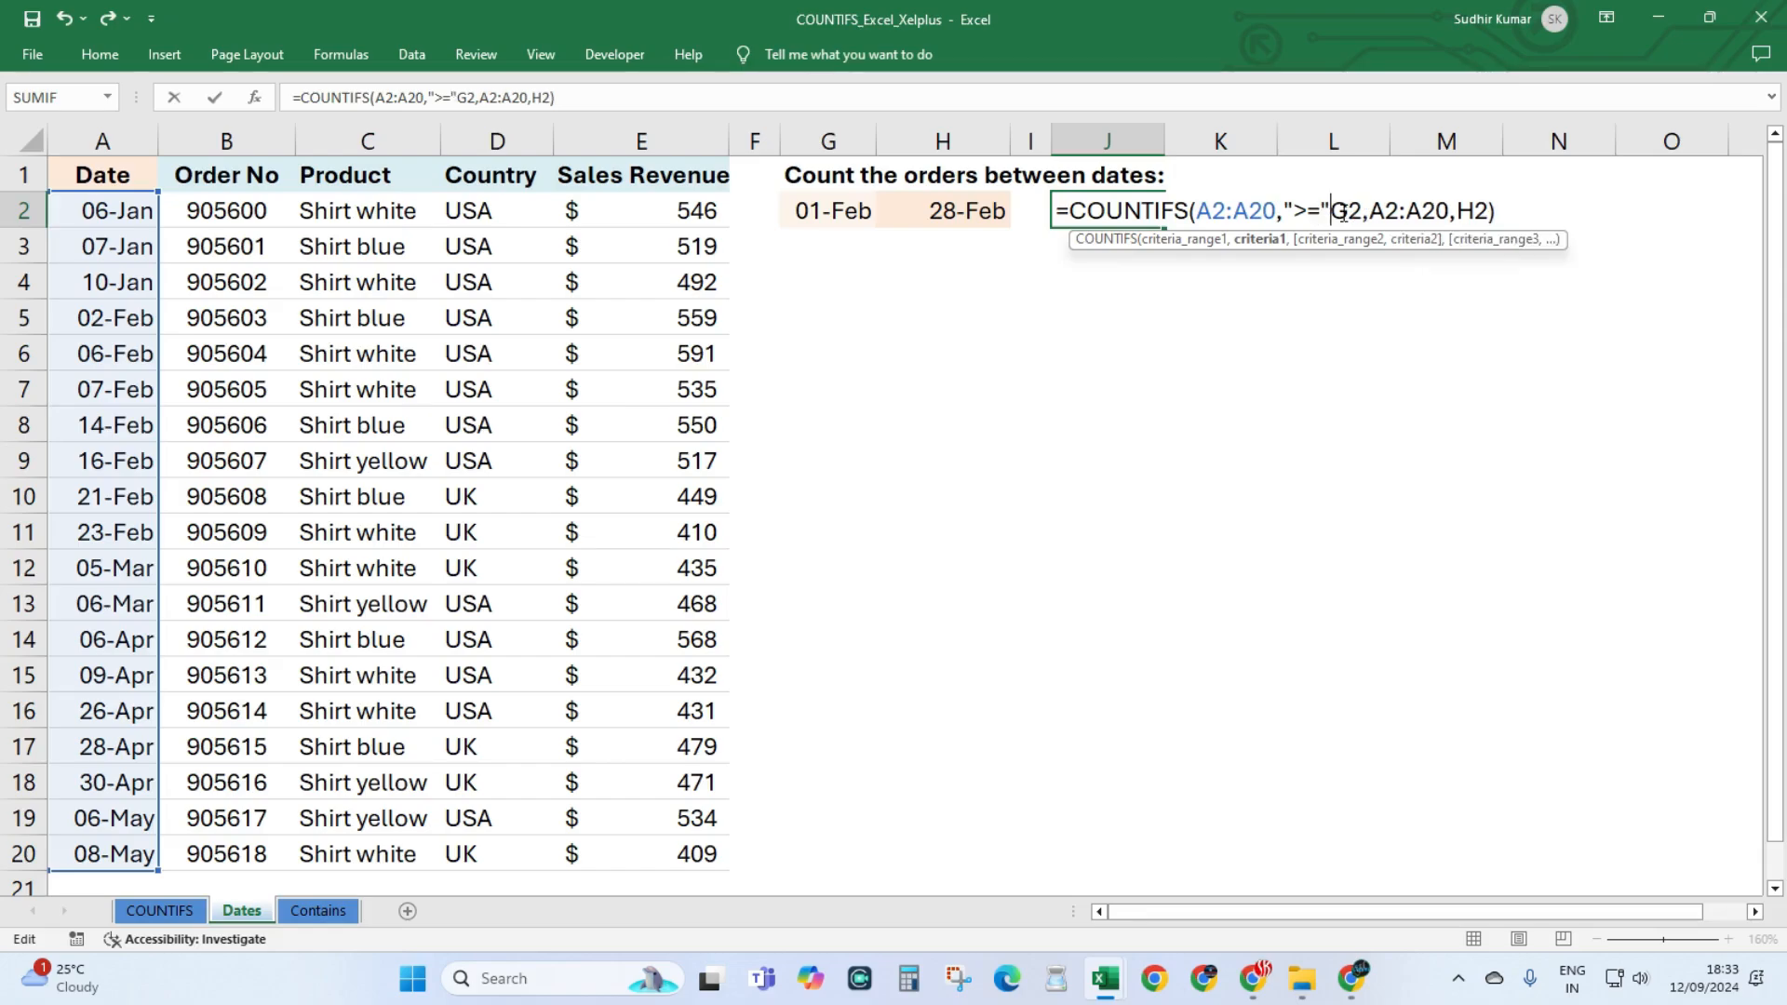
pyautogui.write('&')
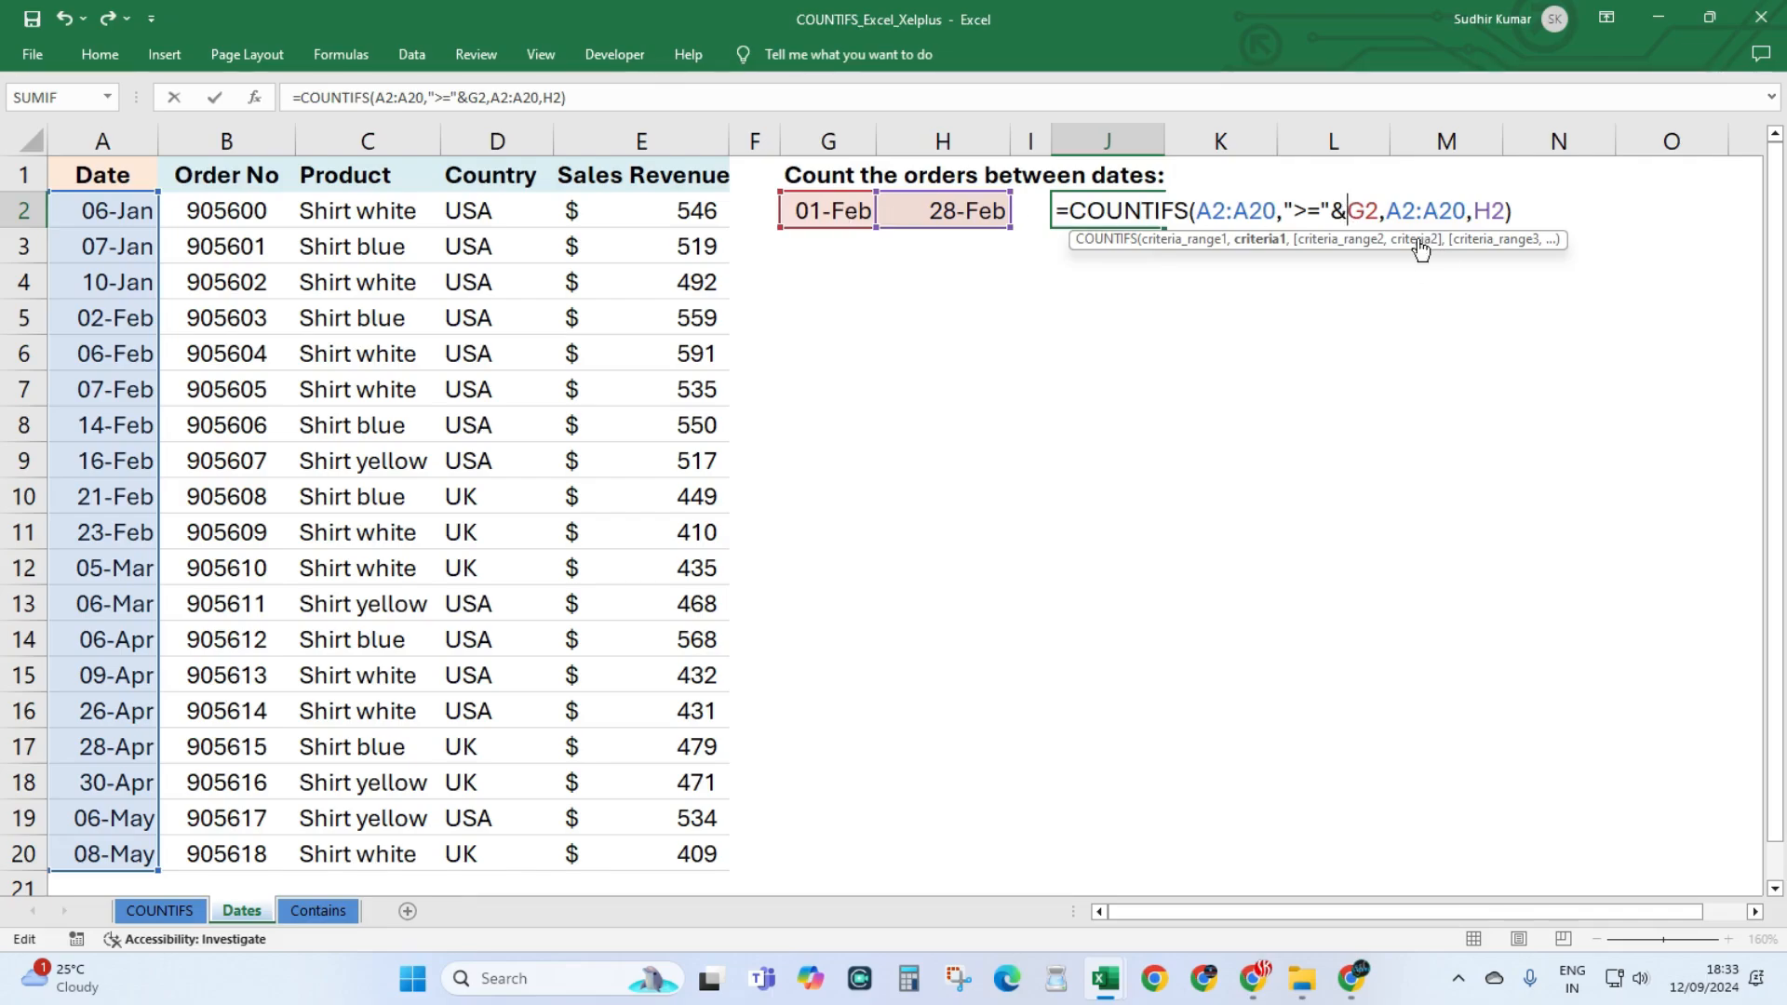
pyautogui.moveTo(1346, 210)
pyautogui.mouseDown()
pyautogui.moveTo(1290, 213)
pyautogui.moveTo(1375, 211)
pyautogui.moveTo(1301, 210)
pyautogui.moveTo(1338, 213)
pyautogui.mouseUp()
pyautogui.click(1316, 210)
pyautogui.moveTo(1332, 212); pyautogui.dragTo(1349, 215)
# Change the second criterion in the J2 formula to "<="&H2 so it includes dates up to the end date.
pyautogui.click(1475, 210)
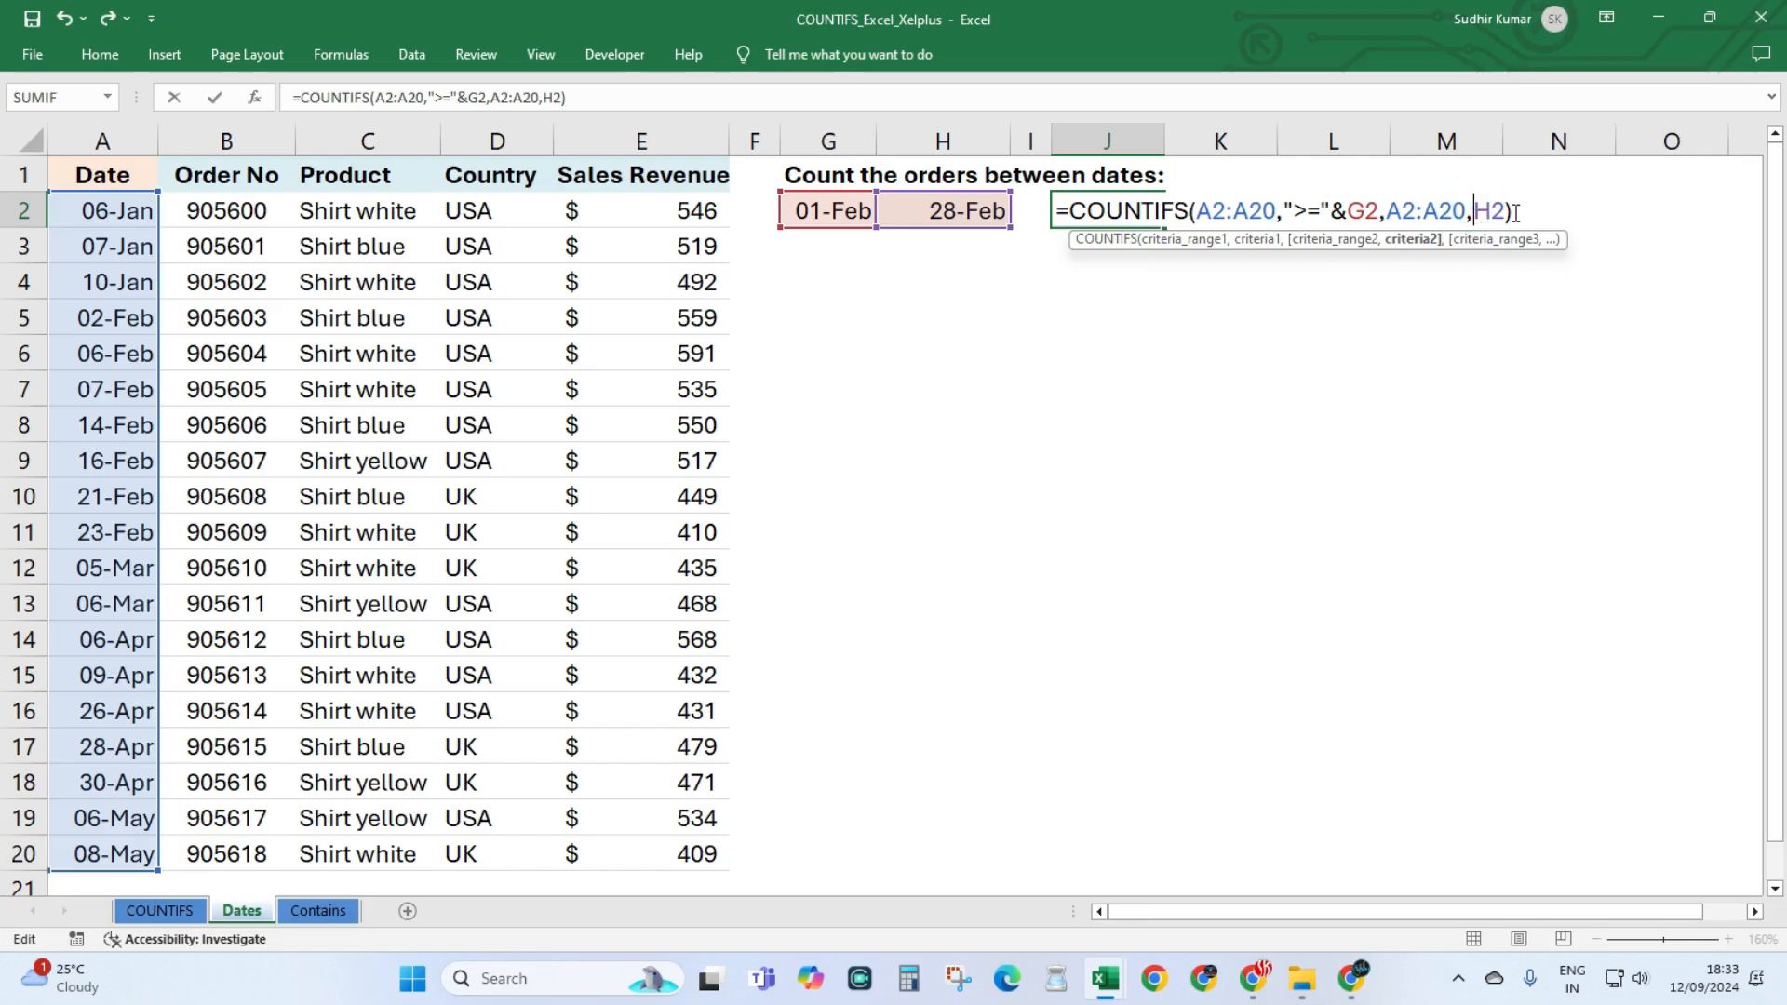
pyautogui.write('"<="')
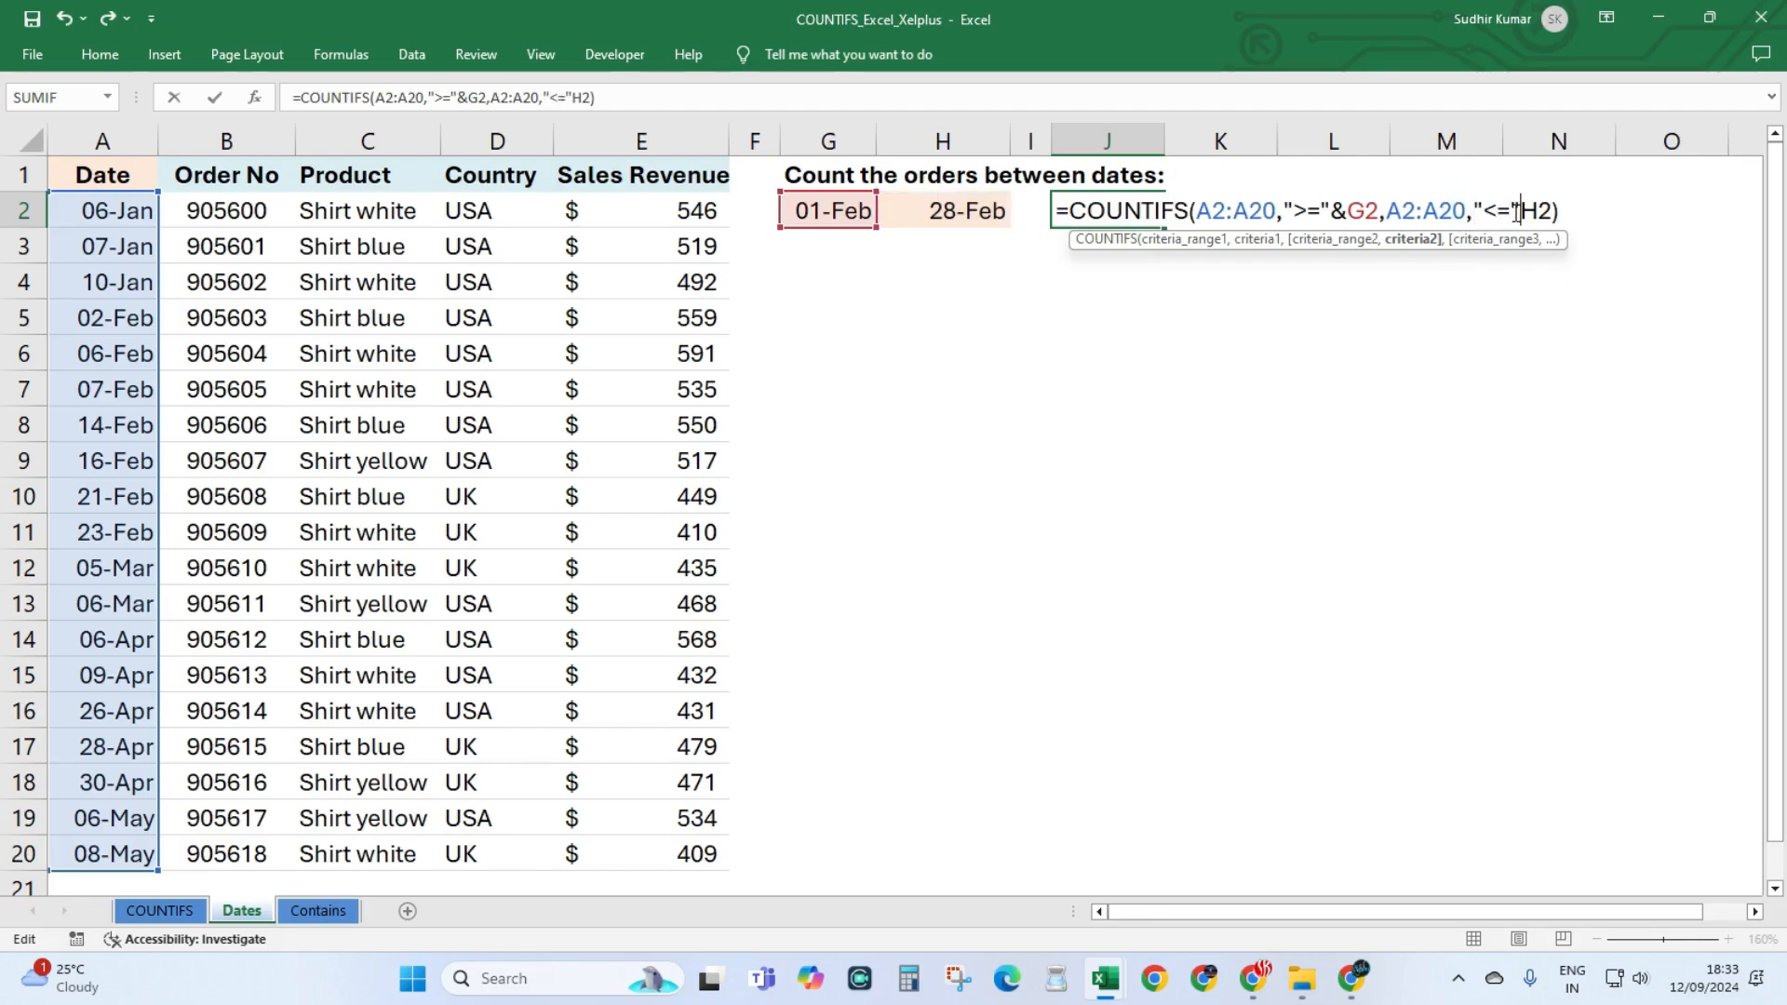
pyautogui.write('&')
pyautogui.press('Return')
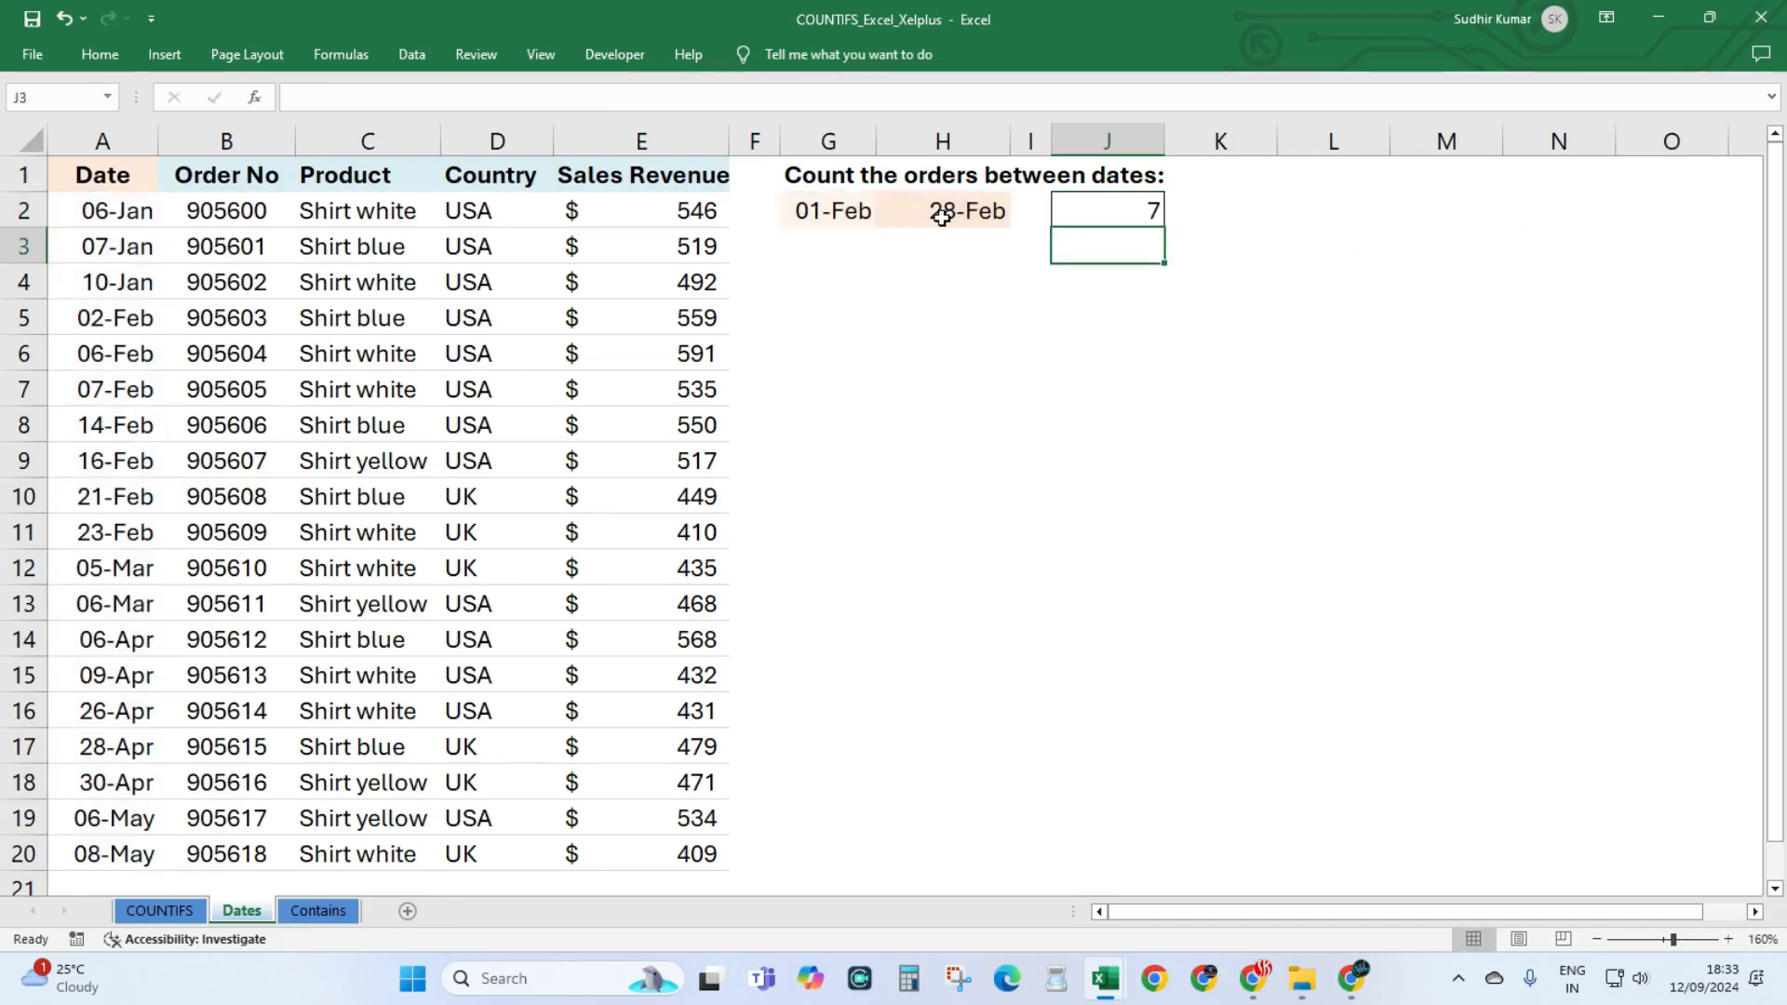
# Set the end date in H2 to 28/04/2024 and check the orders from February to 28-Apr in the Date column.
pyautogui.moveTo(121, 326); pyautogui.dragTo(121, 532)
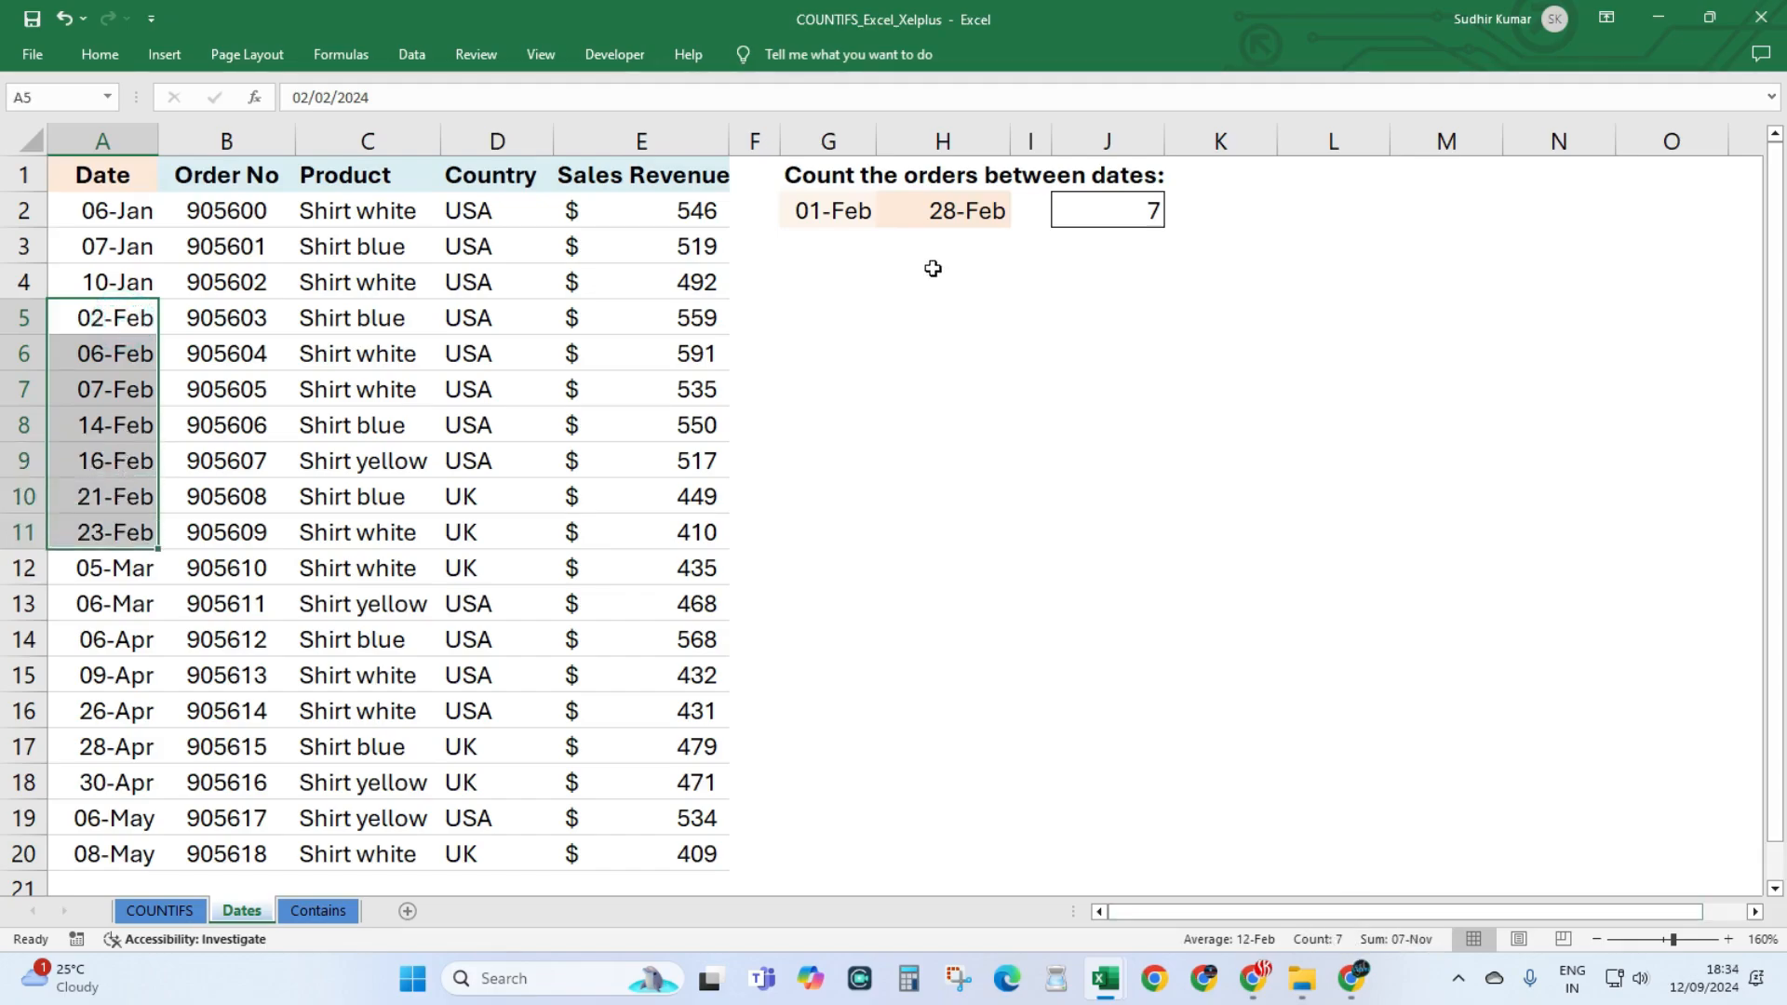
pyautogui.doubleClick(933, 212)
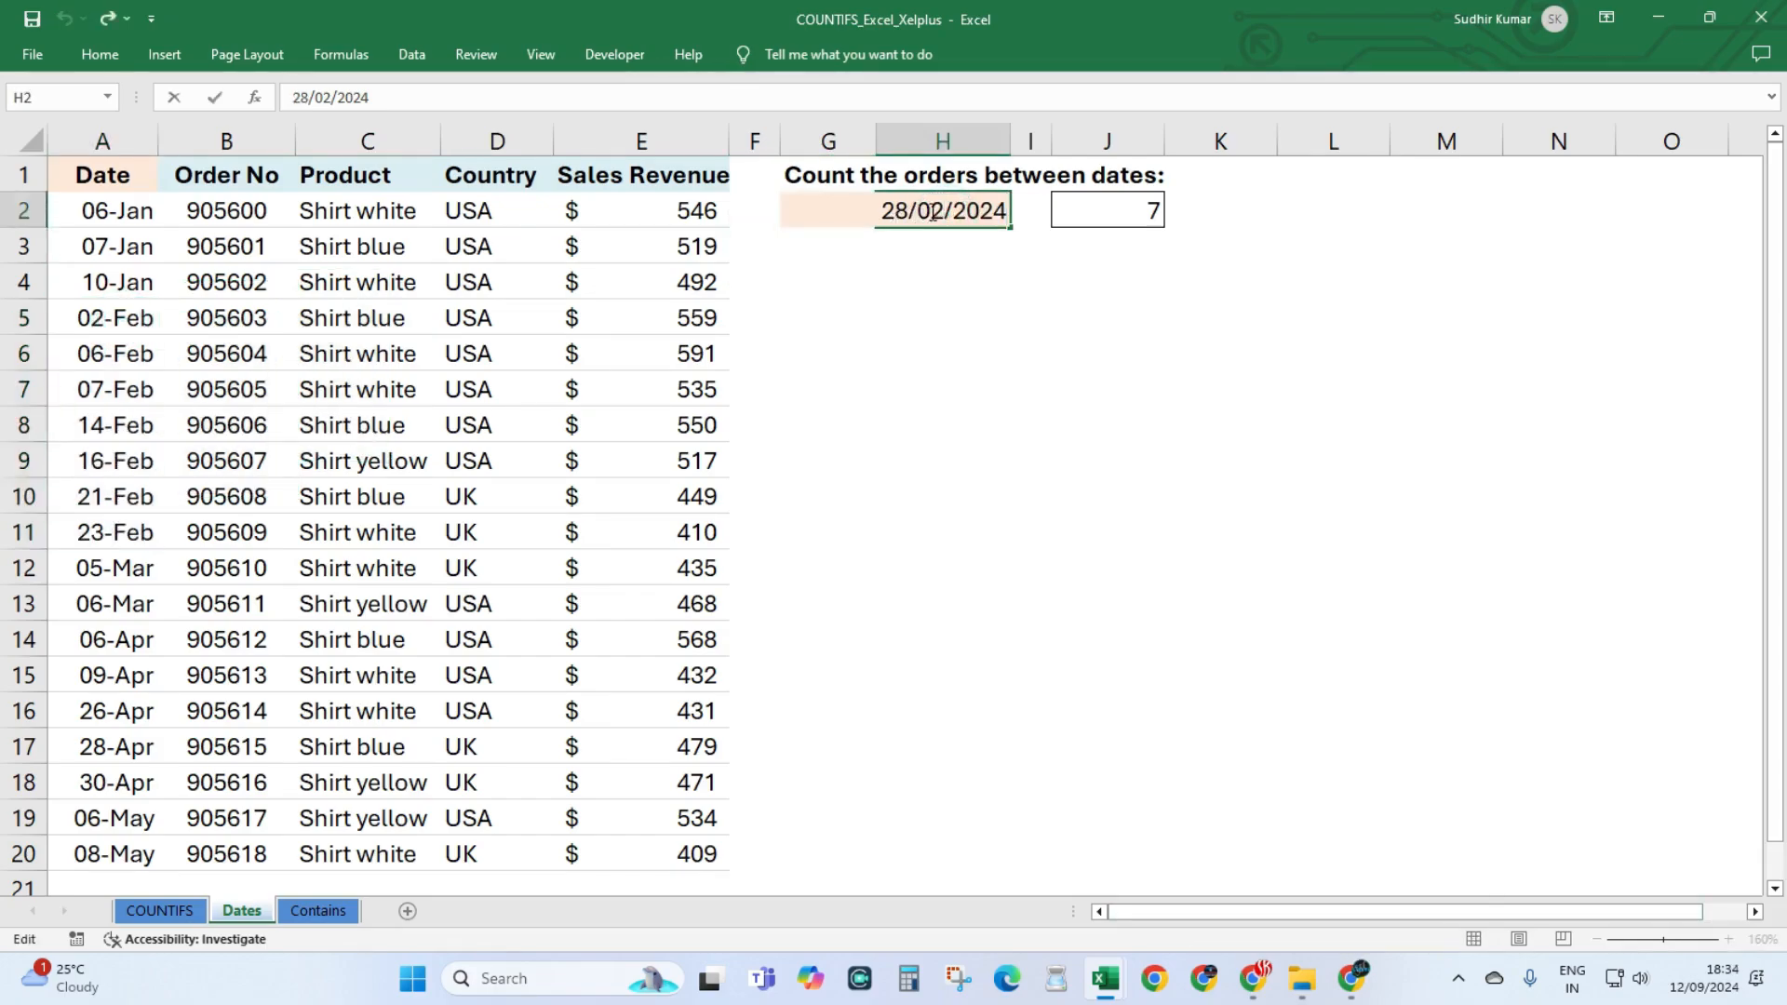
pyautogui.press('BackSpace')
pyautogui.write('4')
pyautogui.press('Return')
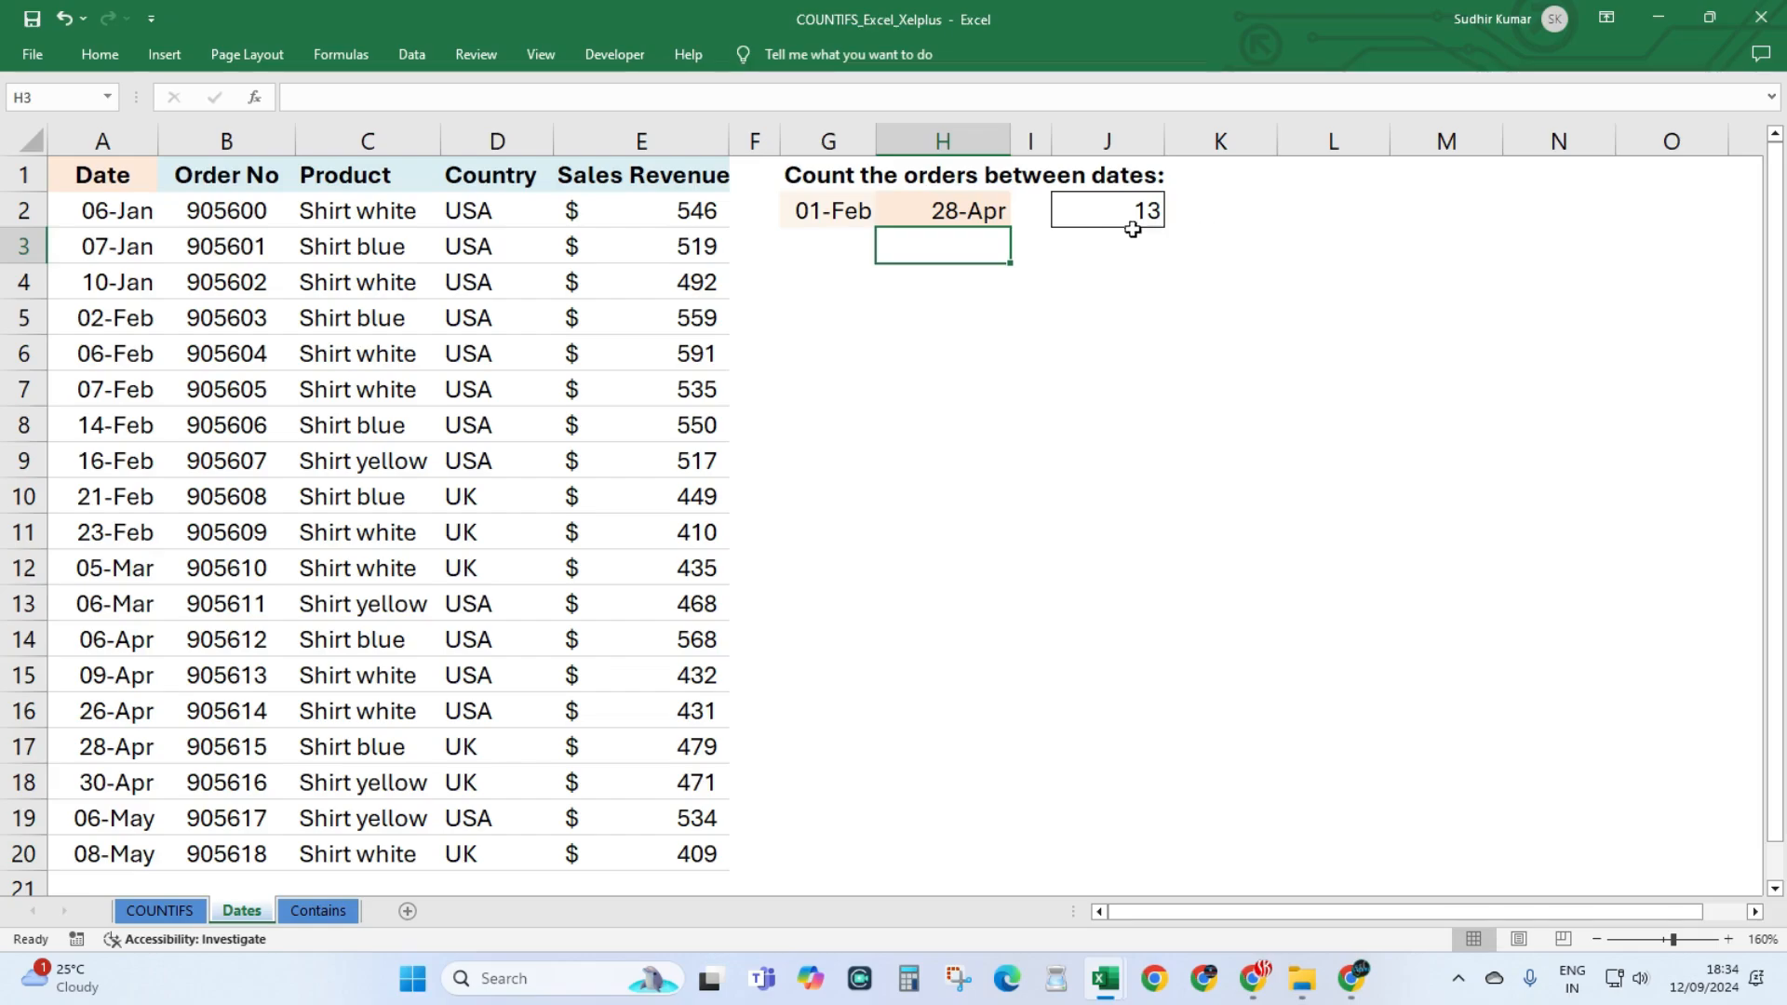
pyautogui.moveTo(116, 318); pyautogui.dragTo(123, 750)
pyautogui.click(1067, 227)
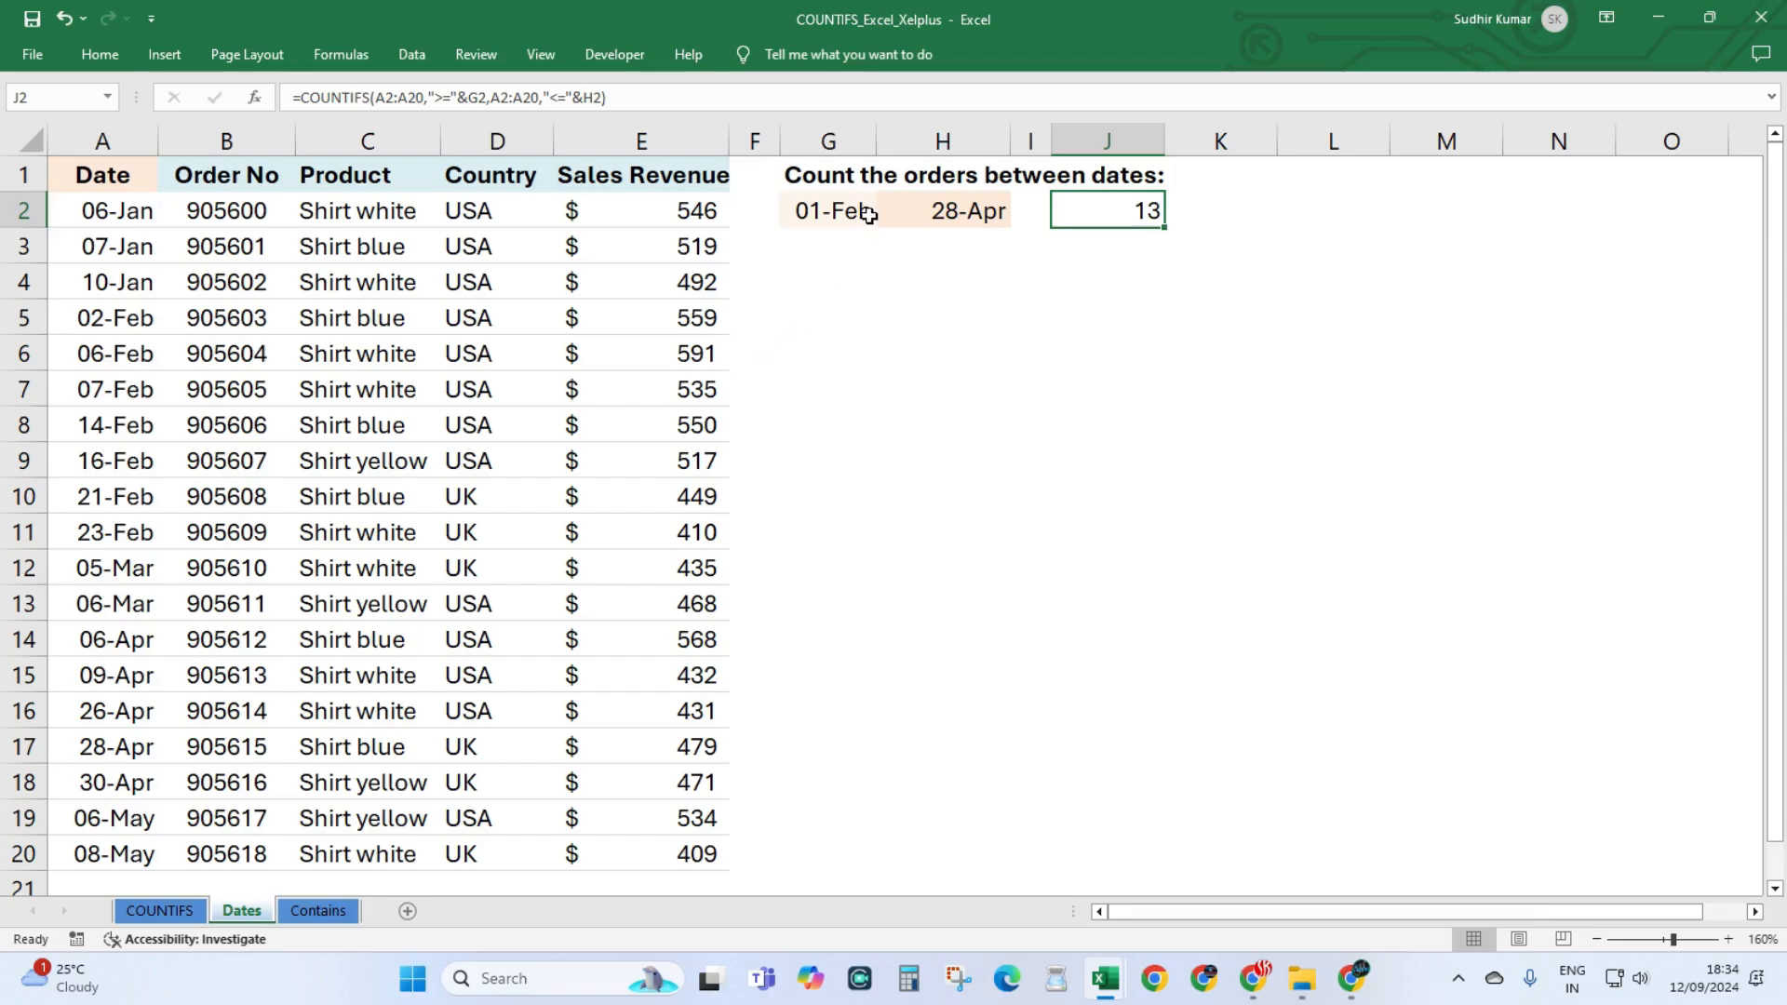
# Copy the COUNTIFS formula from J2 and paste it as plain text into an empty cell below the criteria dates.
pyautogui.doubleClick(1054, 224)
pyautogui.moveTo(1605, 211); pyautogui.dragTo(1028, 229)
pyautogui.hotkey('ctrl', 'c')
pyautogui.press('Escape')
pyautogui.doubleClick(879, 483)
pyautogui.write("'")
pyautogui.hotkey('ctrl', 'v')
pyautogui.click(974, 566)
# Switch to the Contains sheet and auto-fit the Sales Revenue column to its contents.
pyautogui.click(323, 906)
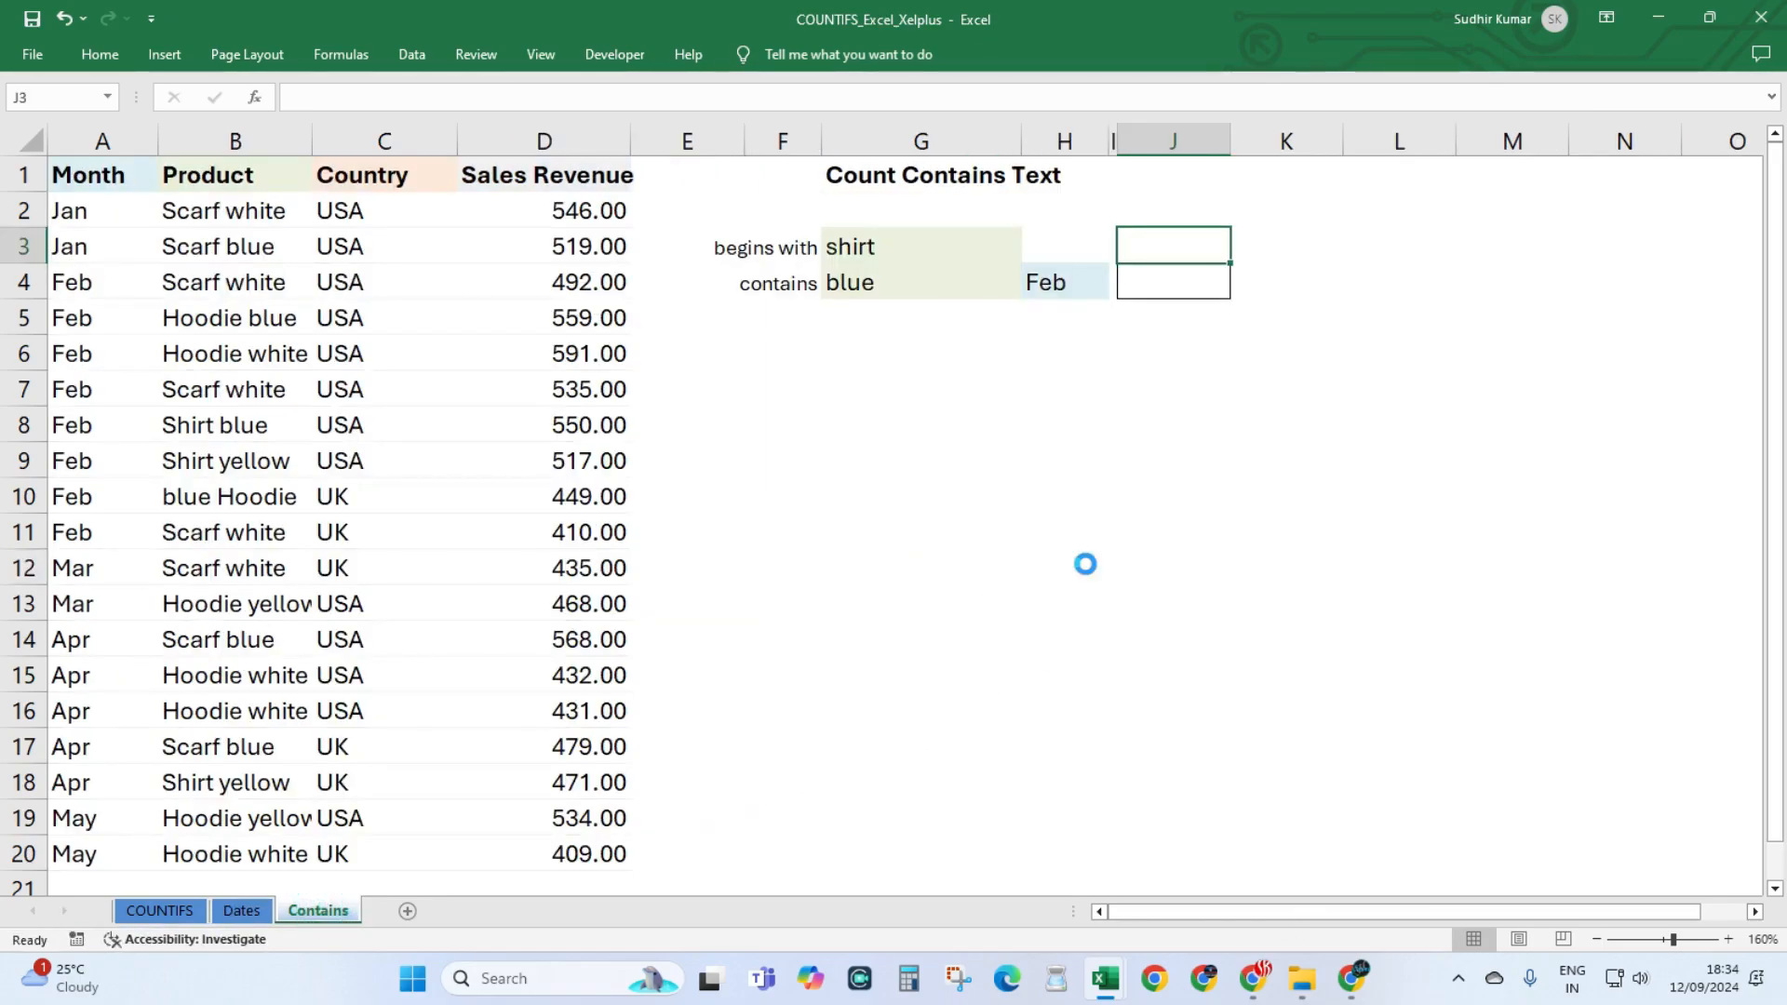
pyautogui.moveTo(104, 177); pyautogui.dragTo(547, 841)
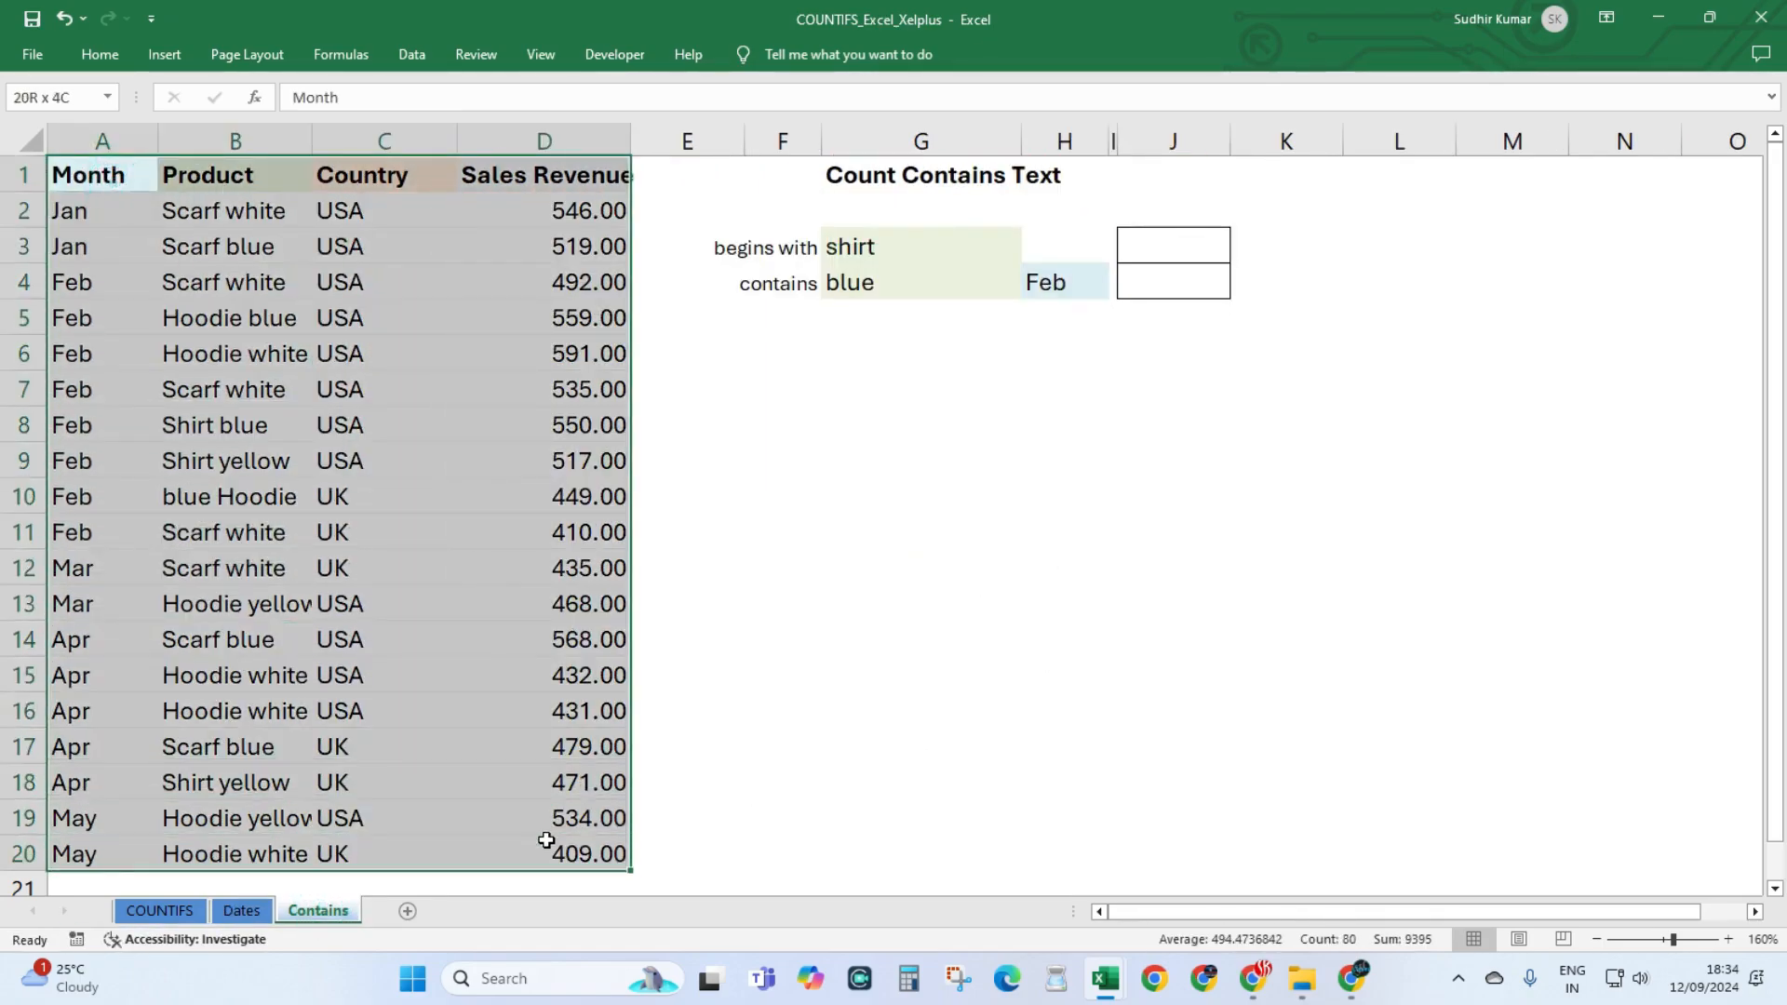
pyautogui.doubleClick(631, 144)
pyautogui.click(843, 339)
# Enter =COUNTIF(B2:B20,G3) in J3 to count the products matching the begins-with text in G3.
pyautogui.click(896, 244)
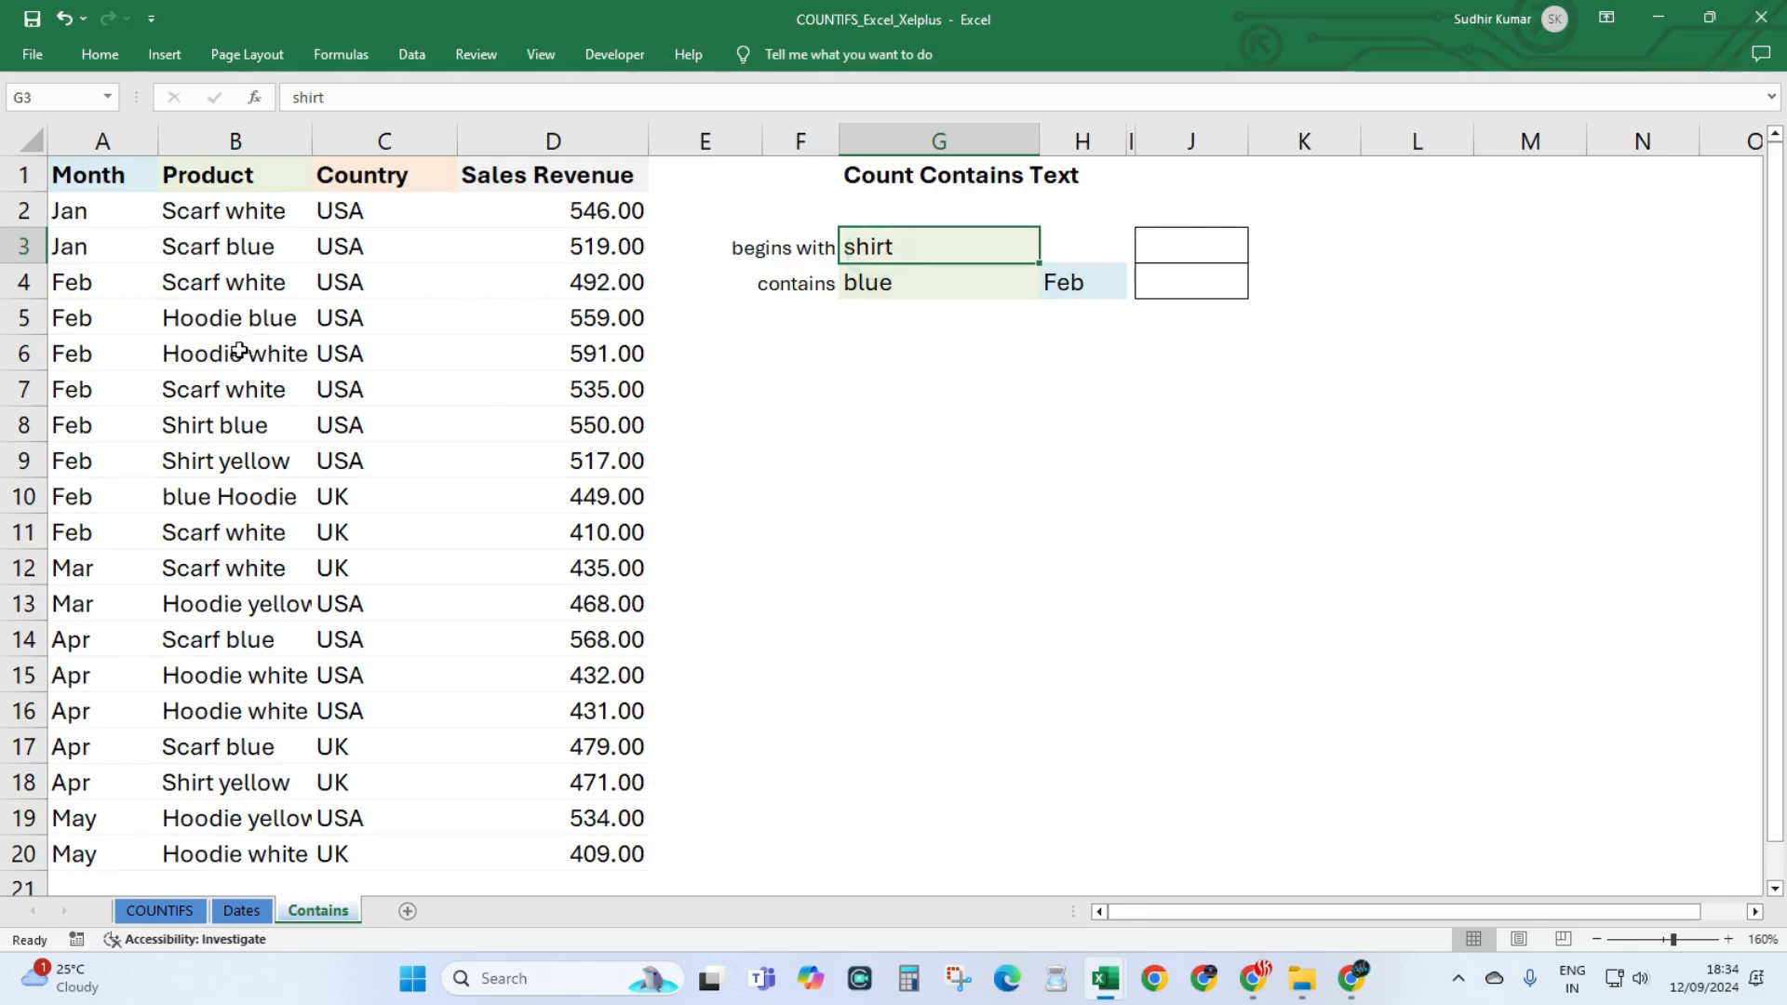
pyautogui.click(178, 425)
pyautogui.click(190, 466)
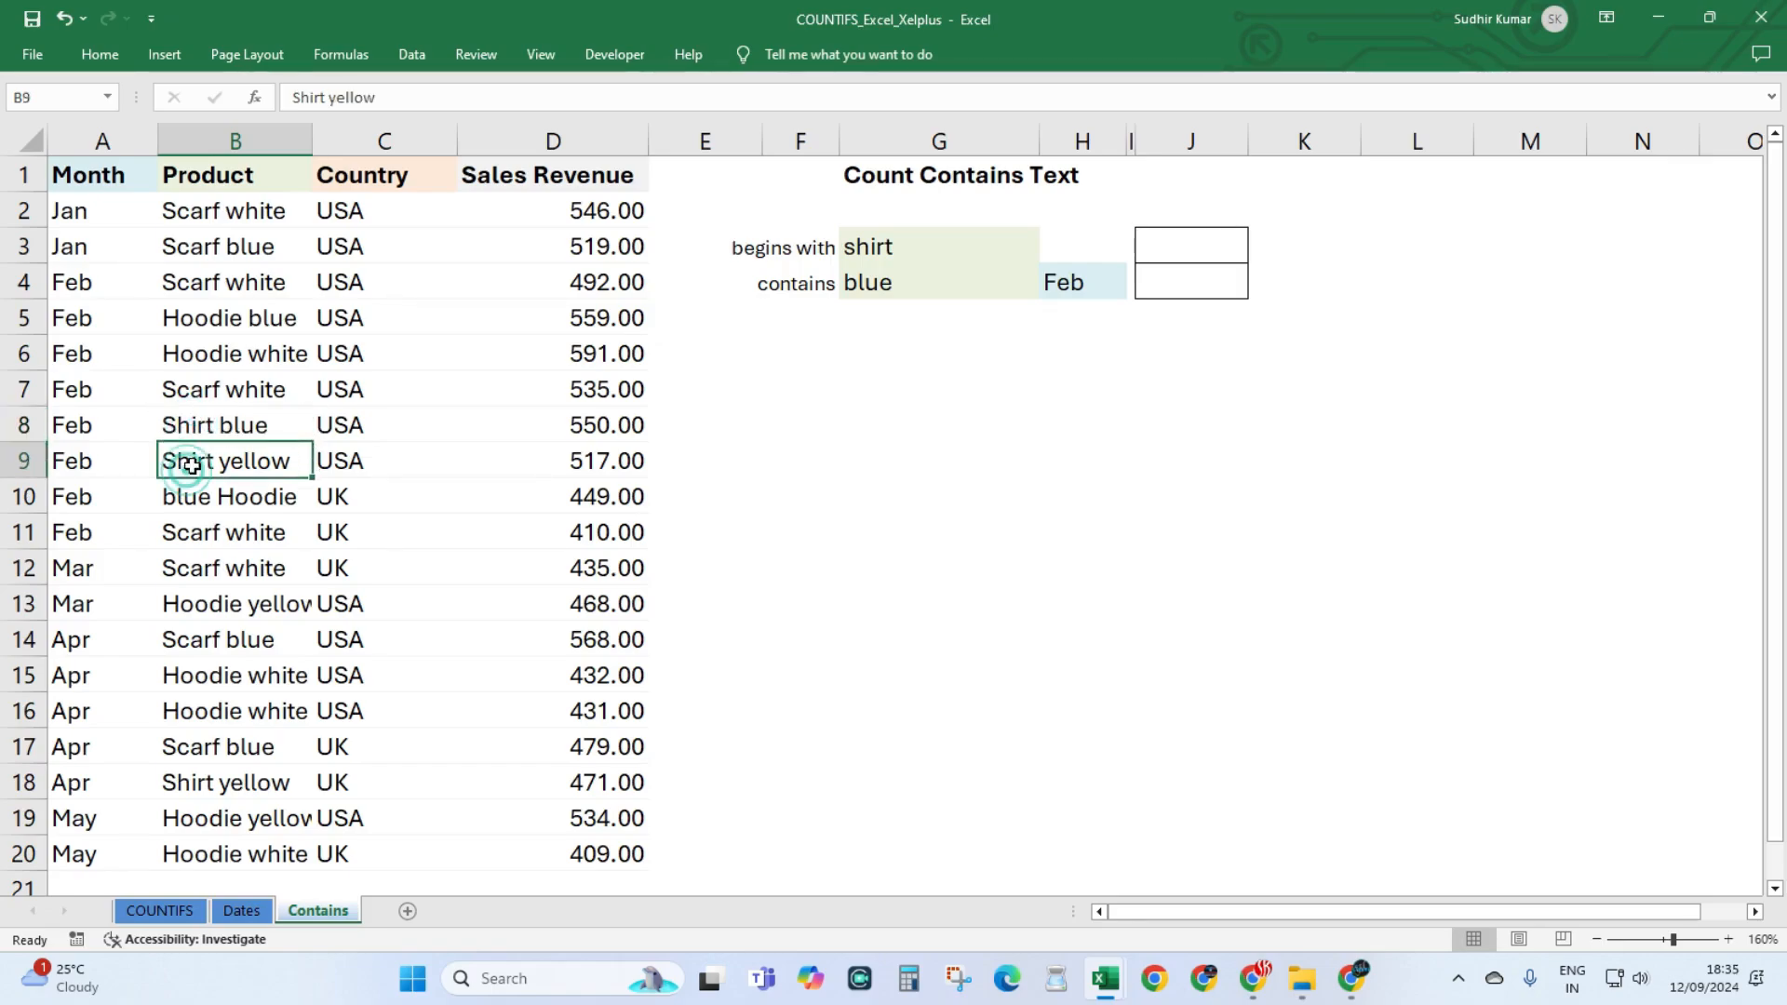
pyautogui.click(199, 787)
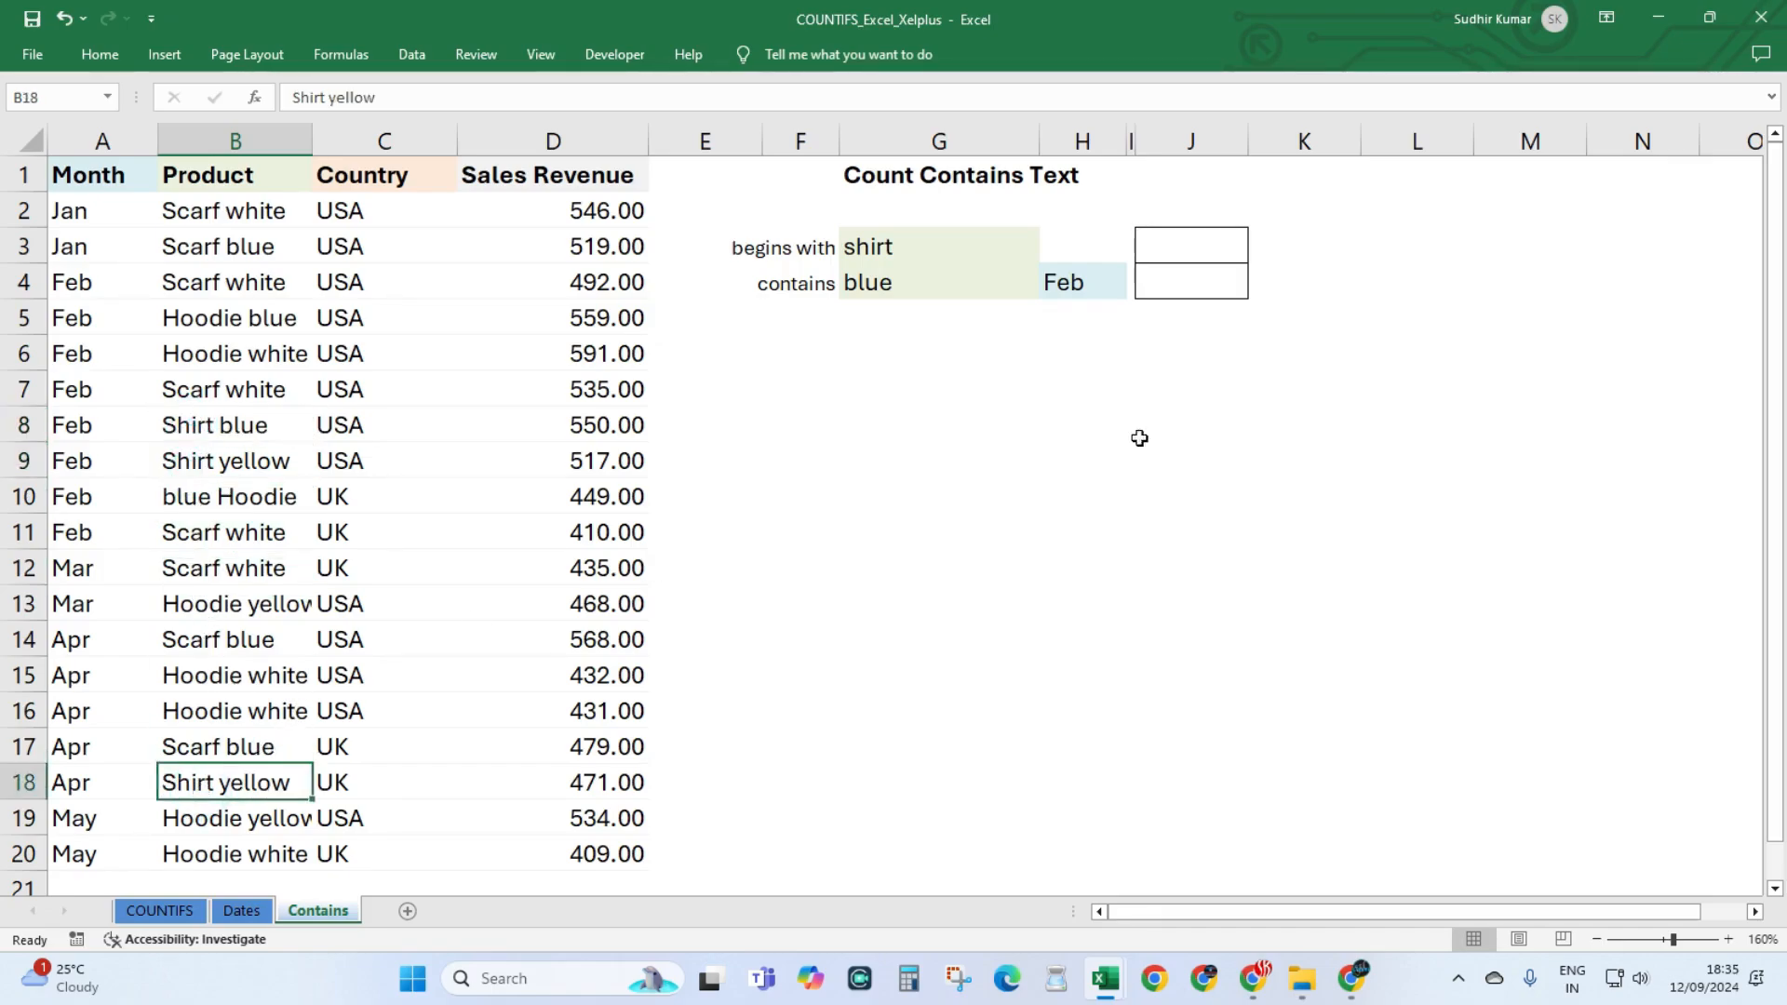
pyautogui.click(1171, 245)
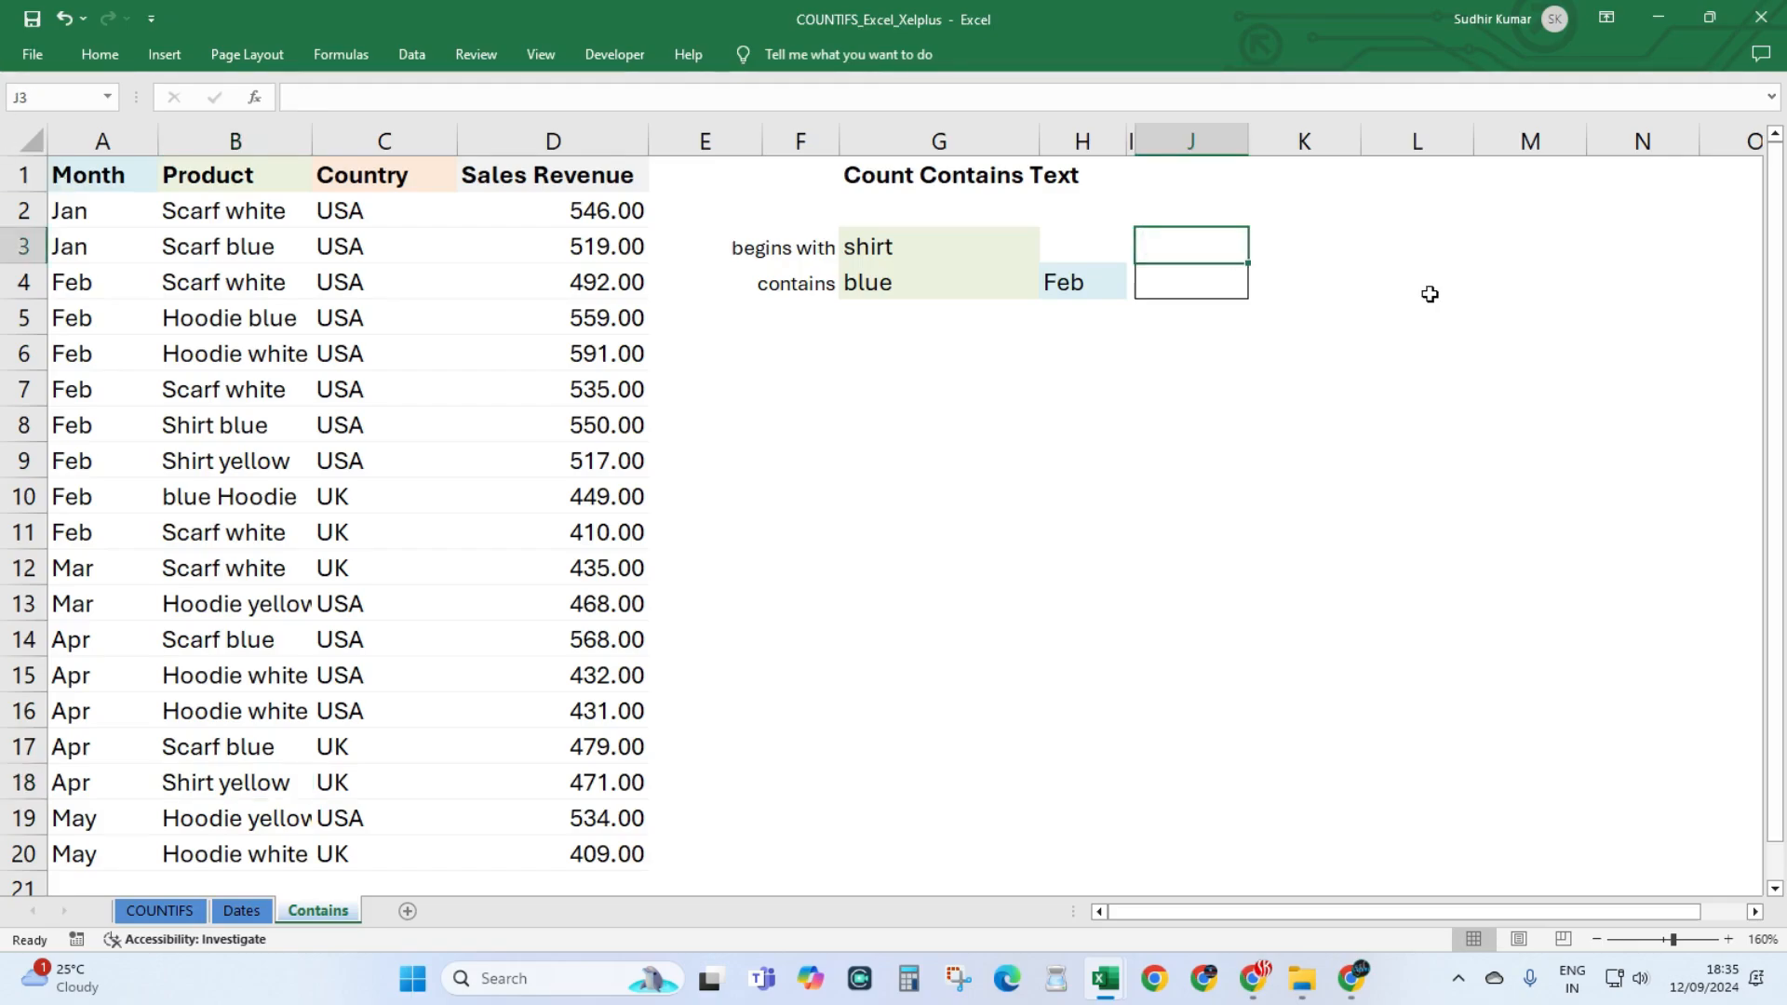
pyautogui.write('=countif')
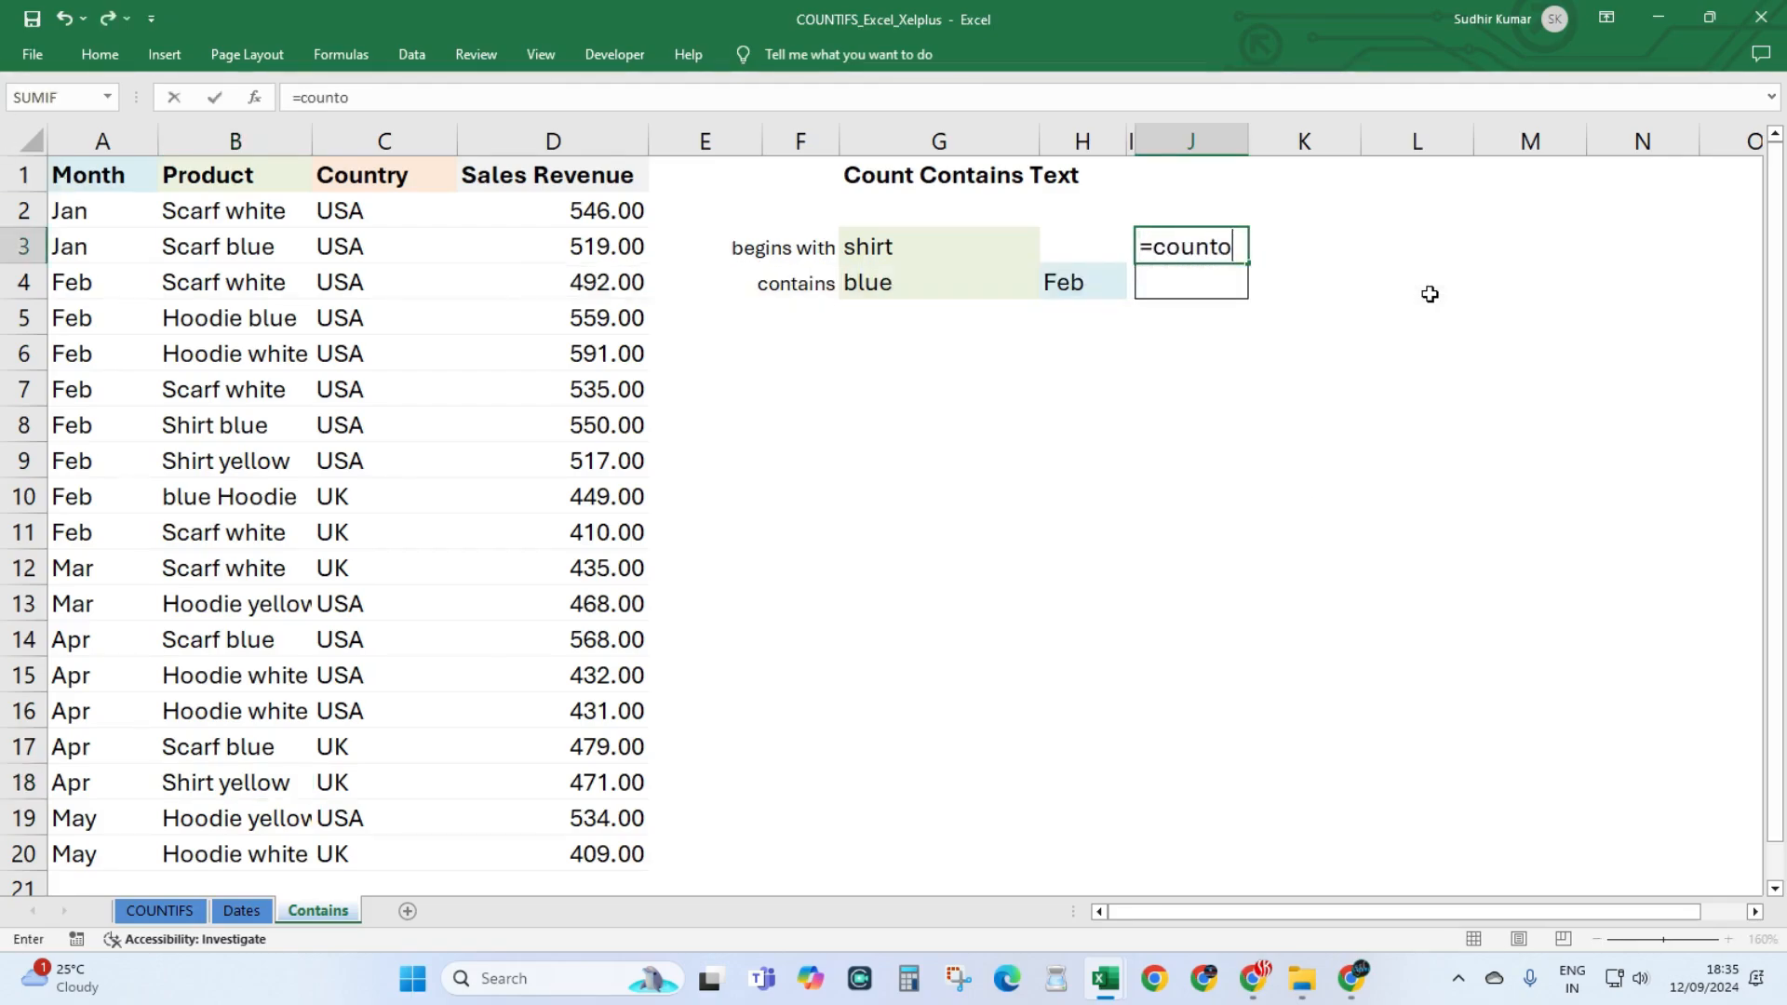
pyautogui.press('BackSpace')
pyautogui.press('BackSpace')
pyautogui.press('Down')
pyautogui.press('Down')
pyautogui.press('Tab')
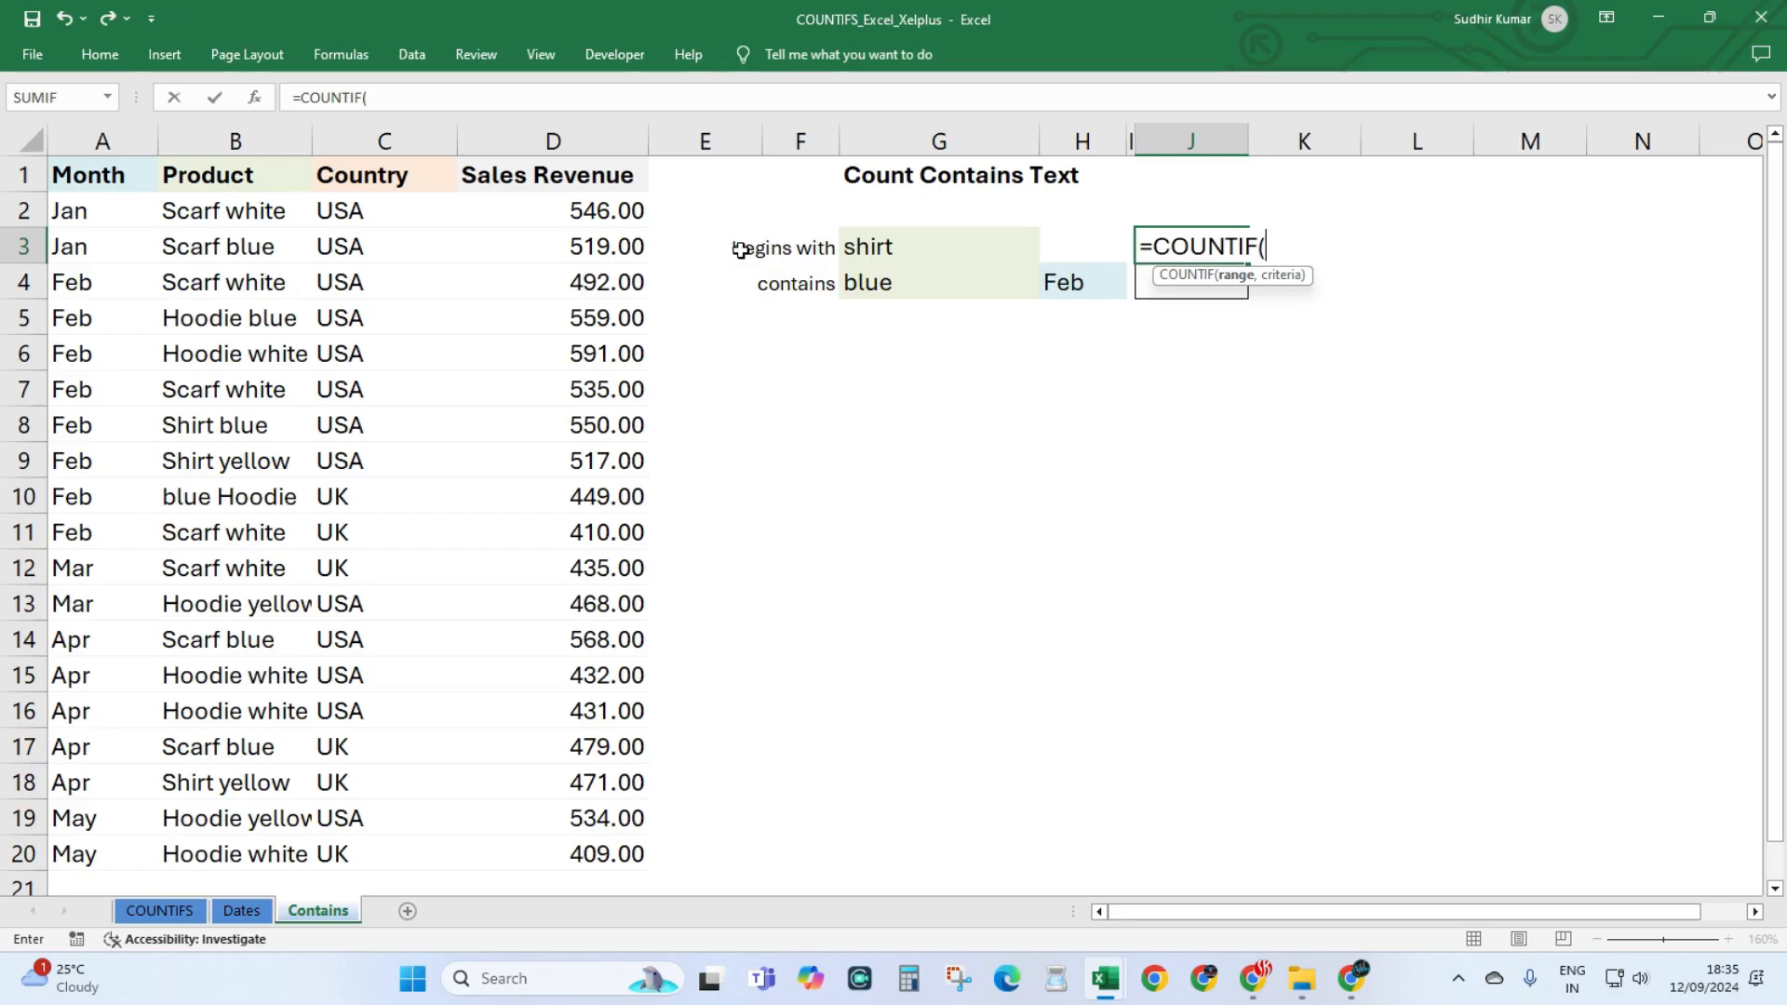
pyautogui.moveTo(191, 214); pyautogui.dragTo(232, 834)
pyautogui.write(',')
pyautogui.click(915, 245)
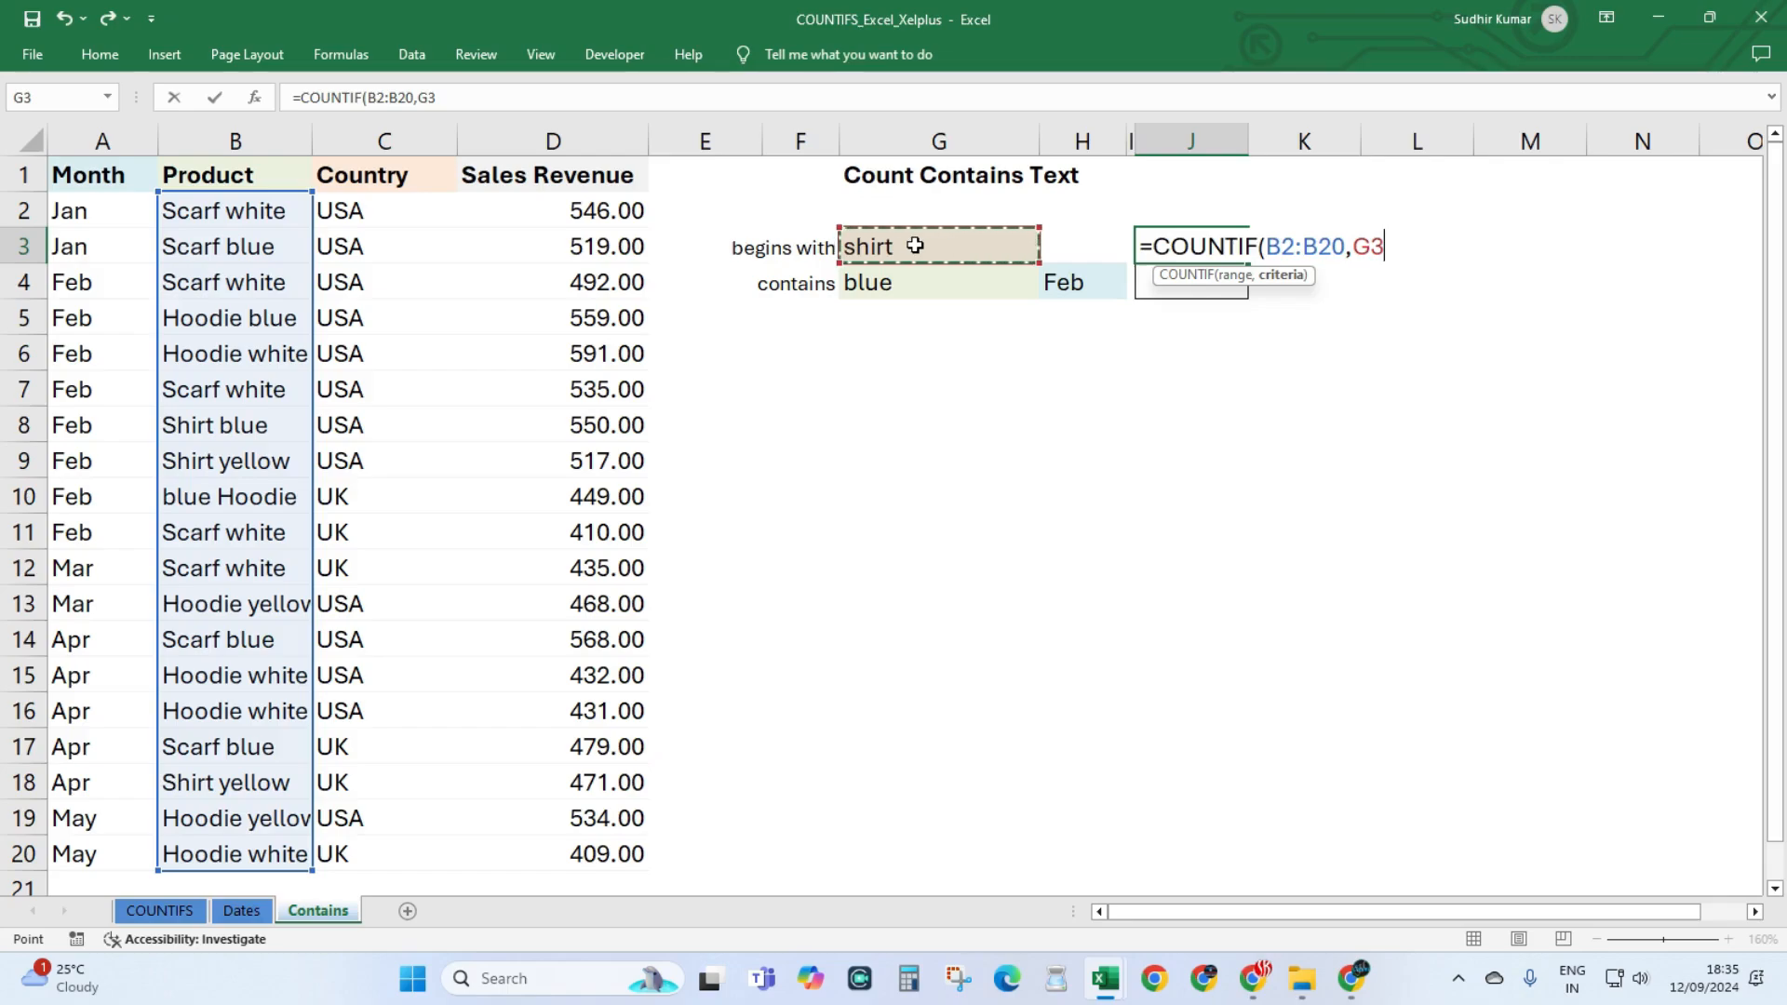
pyautogui.write(')')
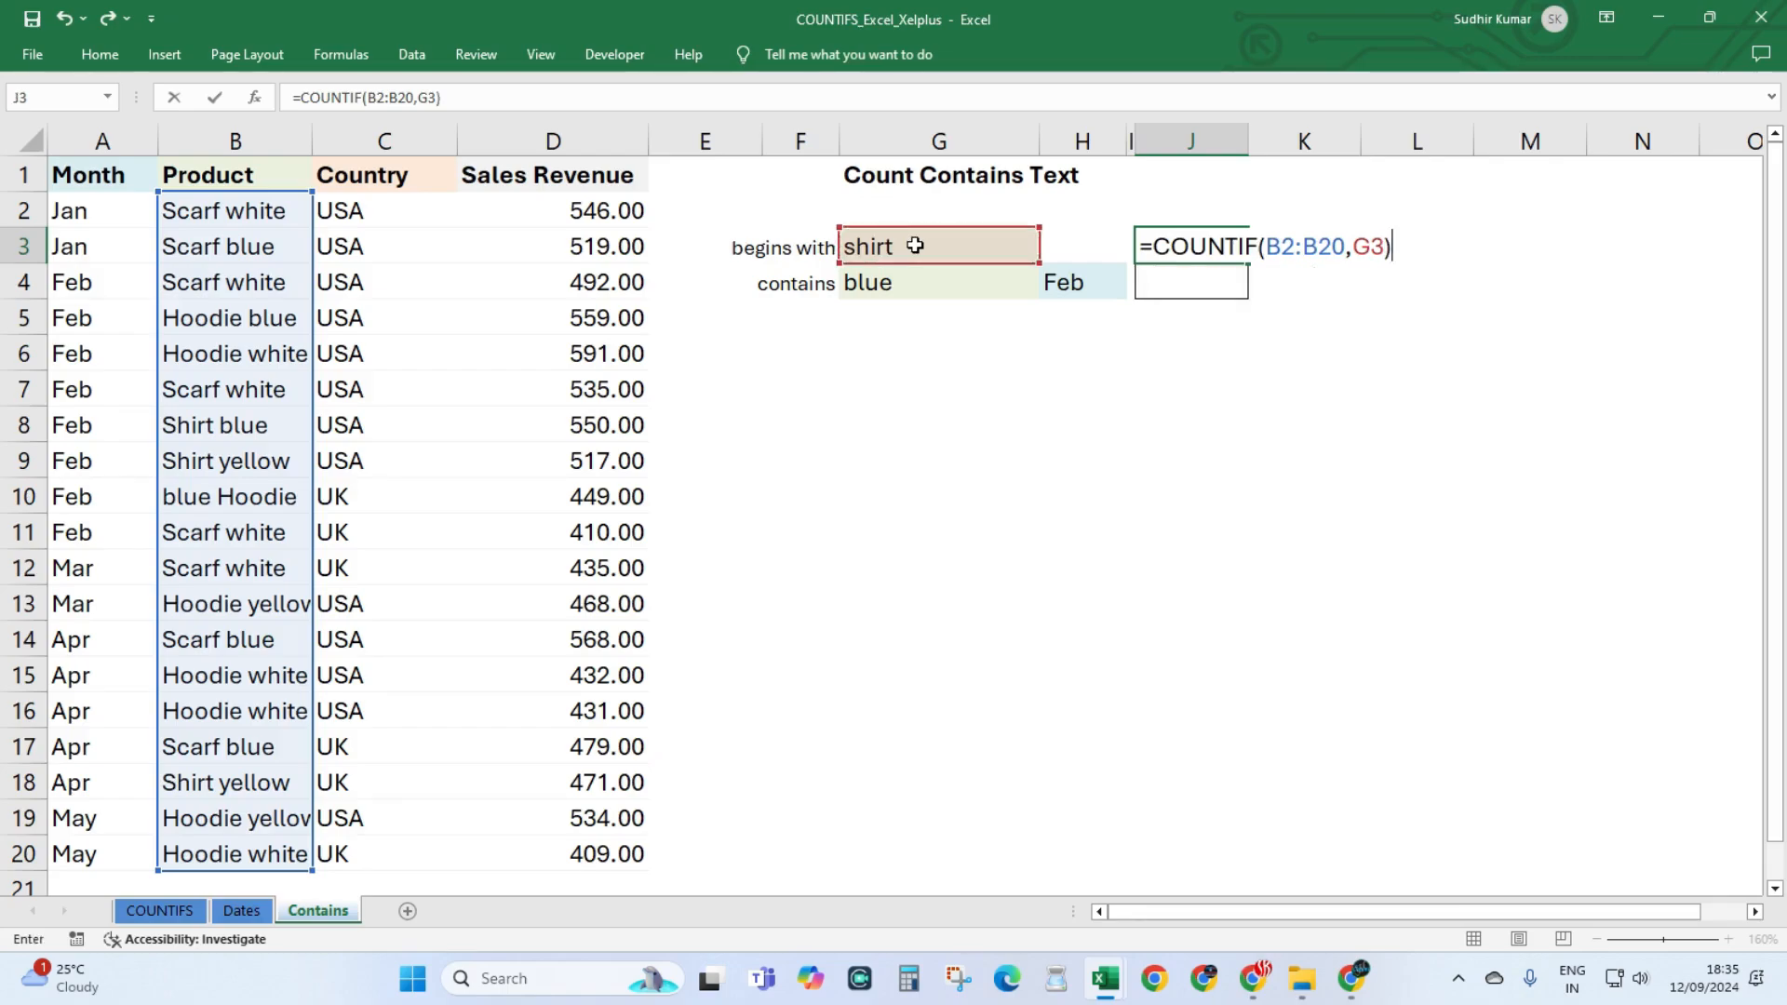
pyautogui.press('Return')
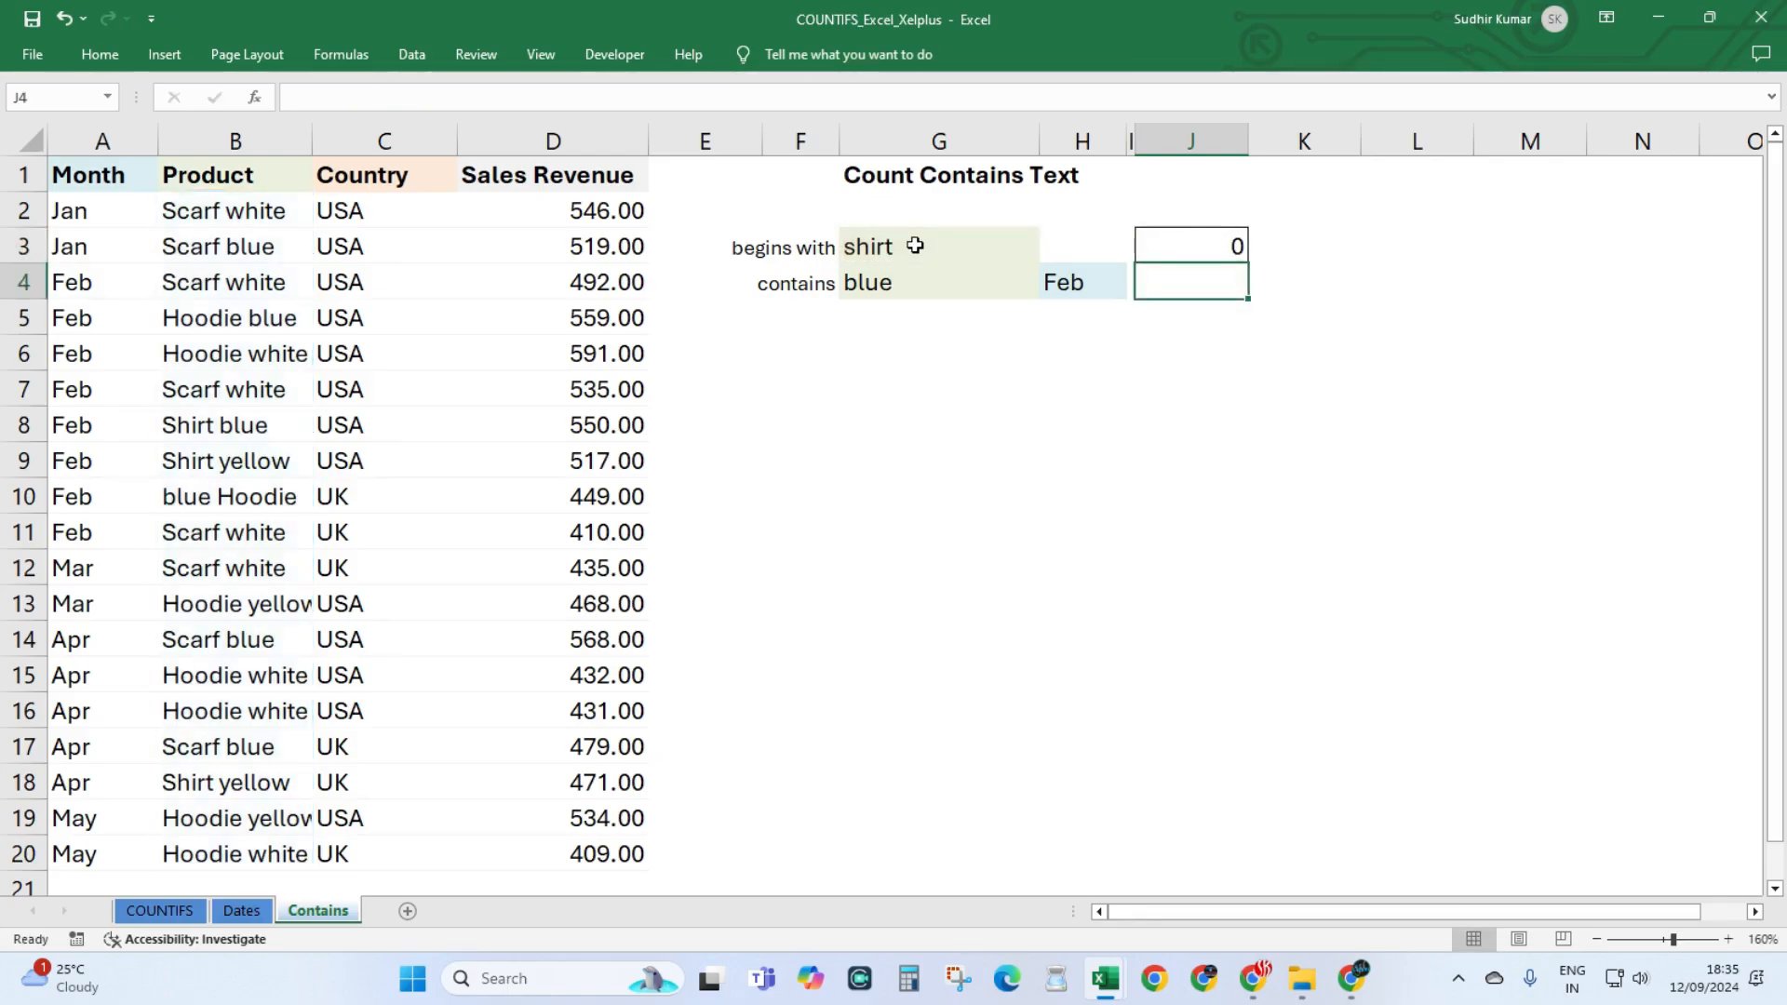
# Try shortening the product in B8 to just Shirt to test the J3 count, and undo the edit.
pyautogui.click(915, 245)
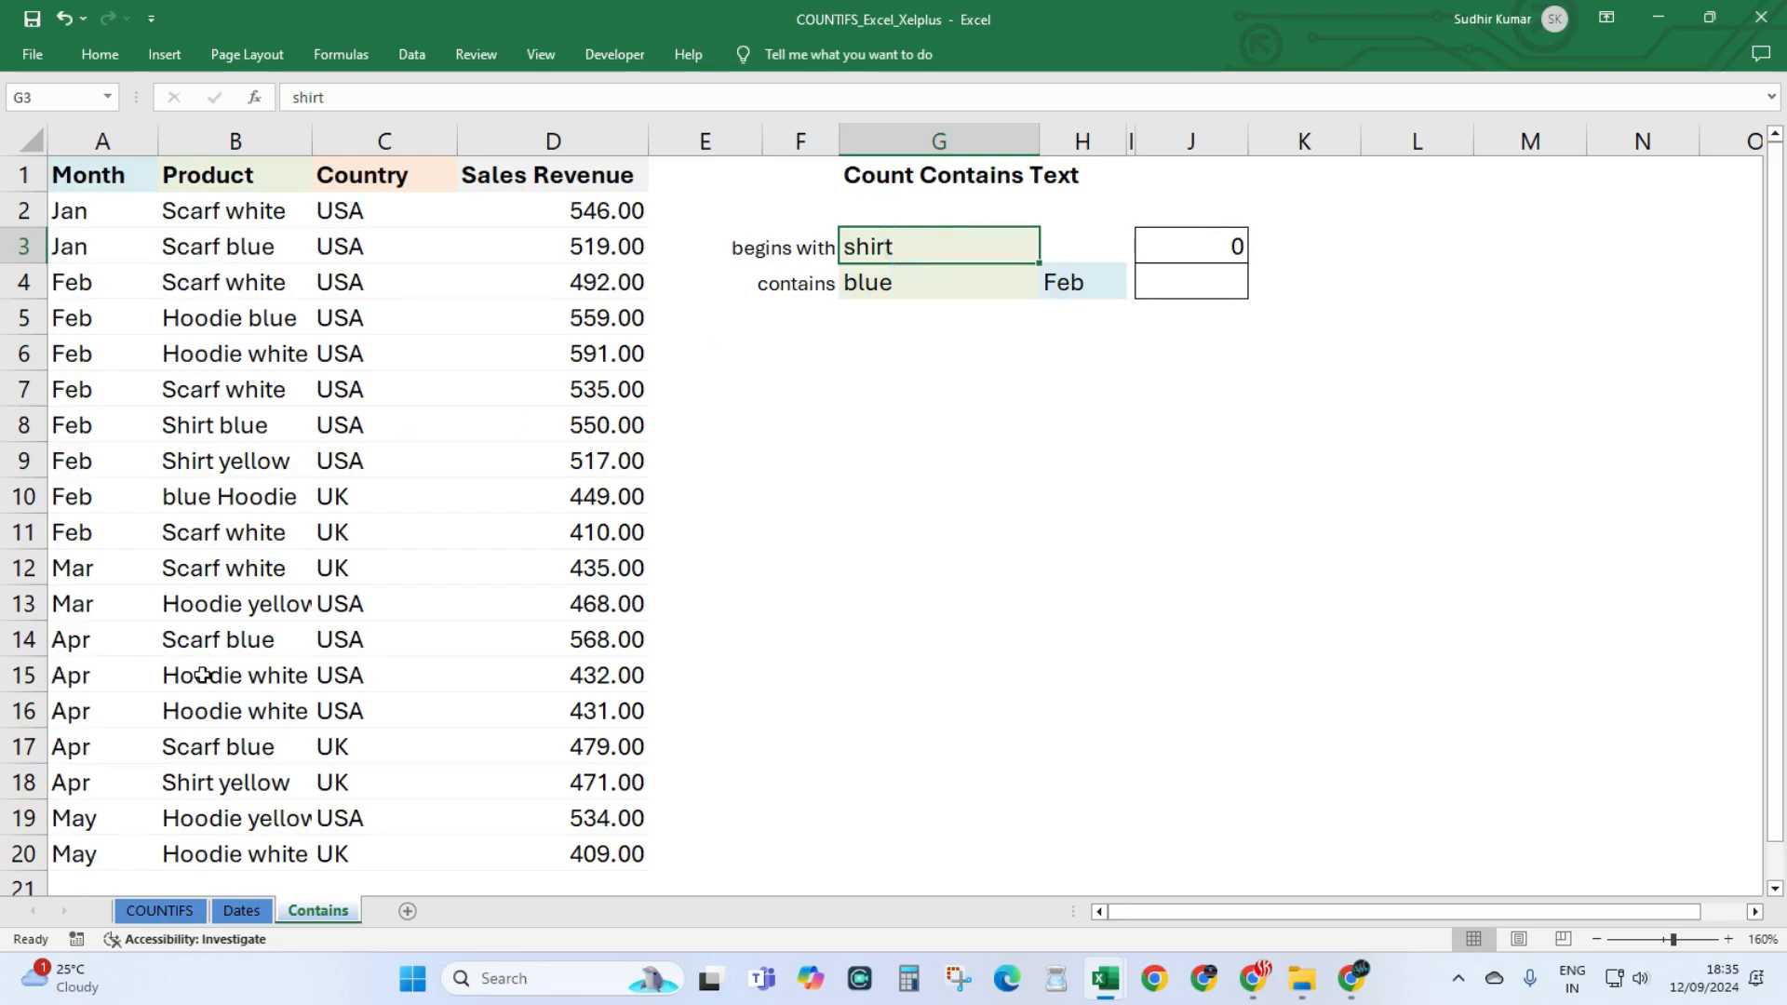
pyautogui.doubleClick(249, 425)
pyautogui.moveTo(272, 426); pyautogui.dragTo(219, 427)
pyautogui.press('BackSpace')
pyautogui.press('Return')
pyautogui.press('Up')
pyautogui.doubleClick(220, 427)
pyautogui.click(901, 249)
pyautogui.click(1163, 248)
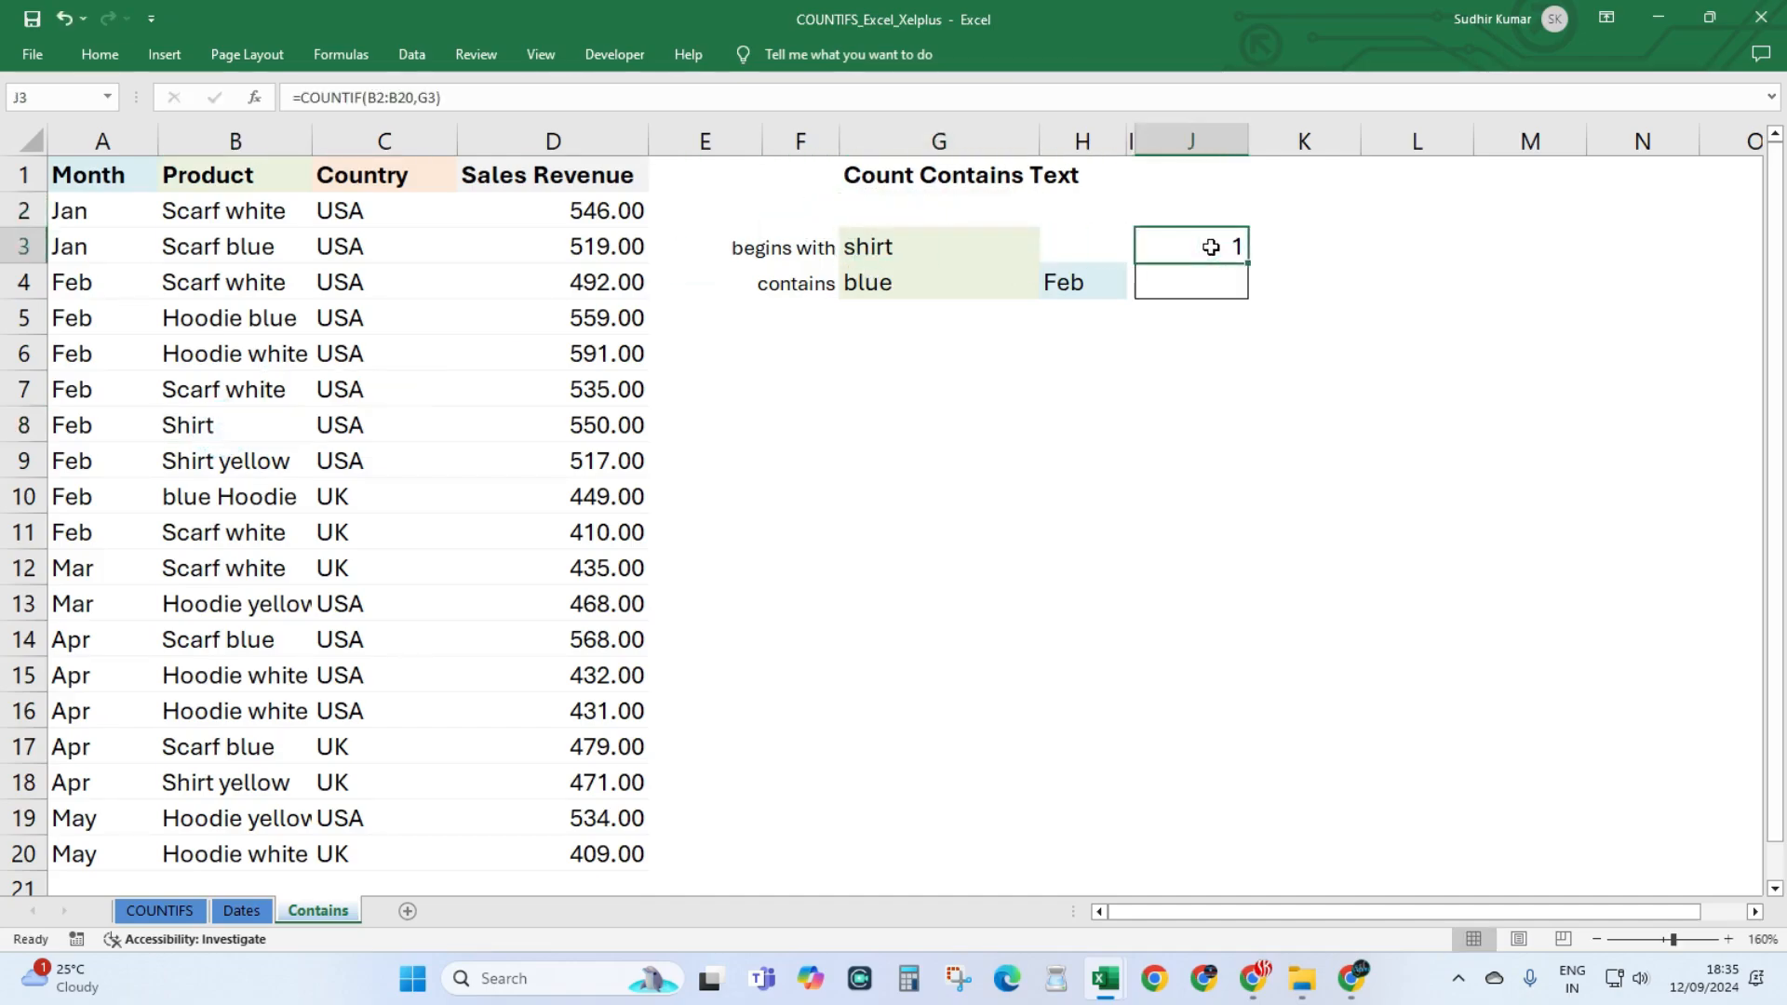
pyautogui.hotkey('ctrl', 'z')
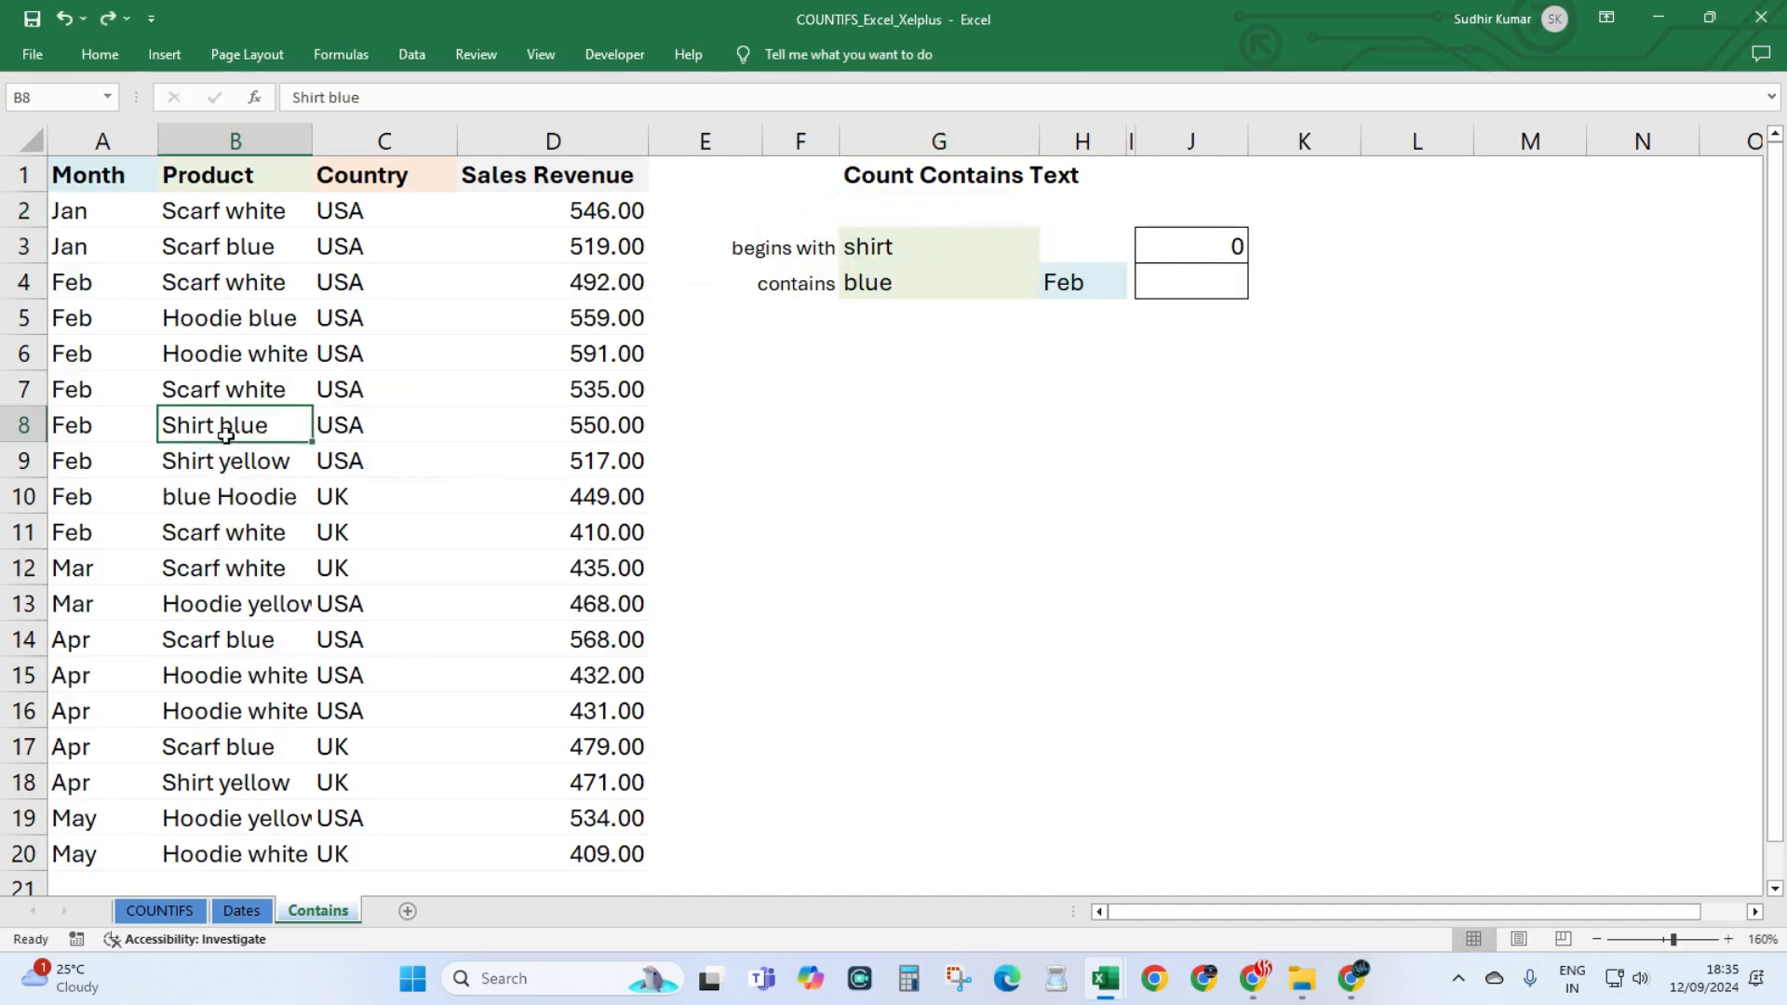
# Change the begins-with criterion in G3 to shirt* so the J3 formula matches products starting with shirt.
pyautogui.click(154, 429)
pyautogui.doubleClick(172, 428)
pyautogui.doubleClick(171, 425)
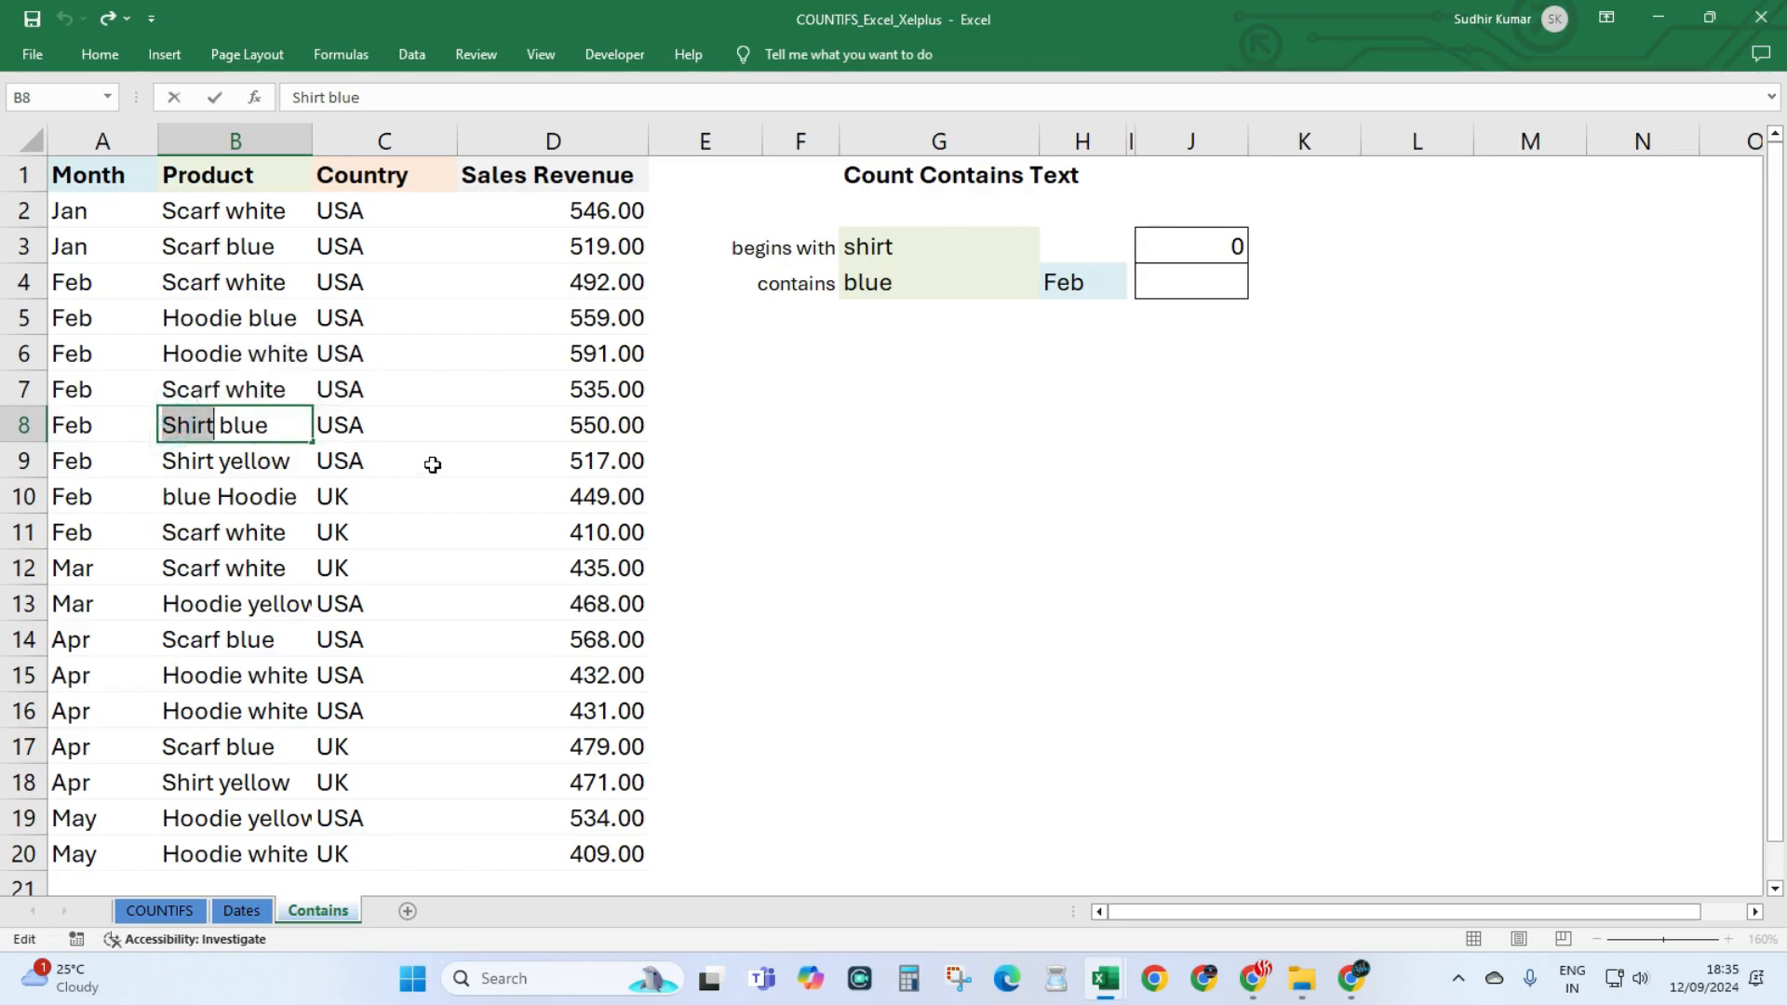
pyautogui.click(1169, 245)
pyautogui.click(932, 248)
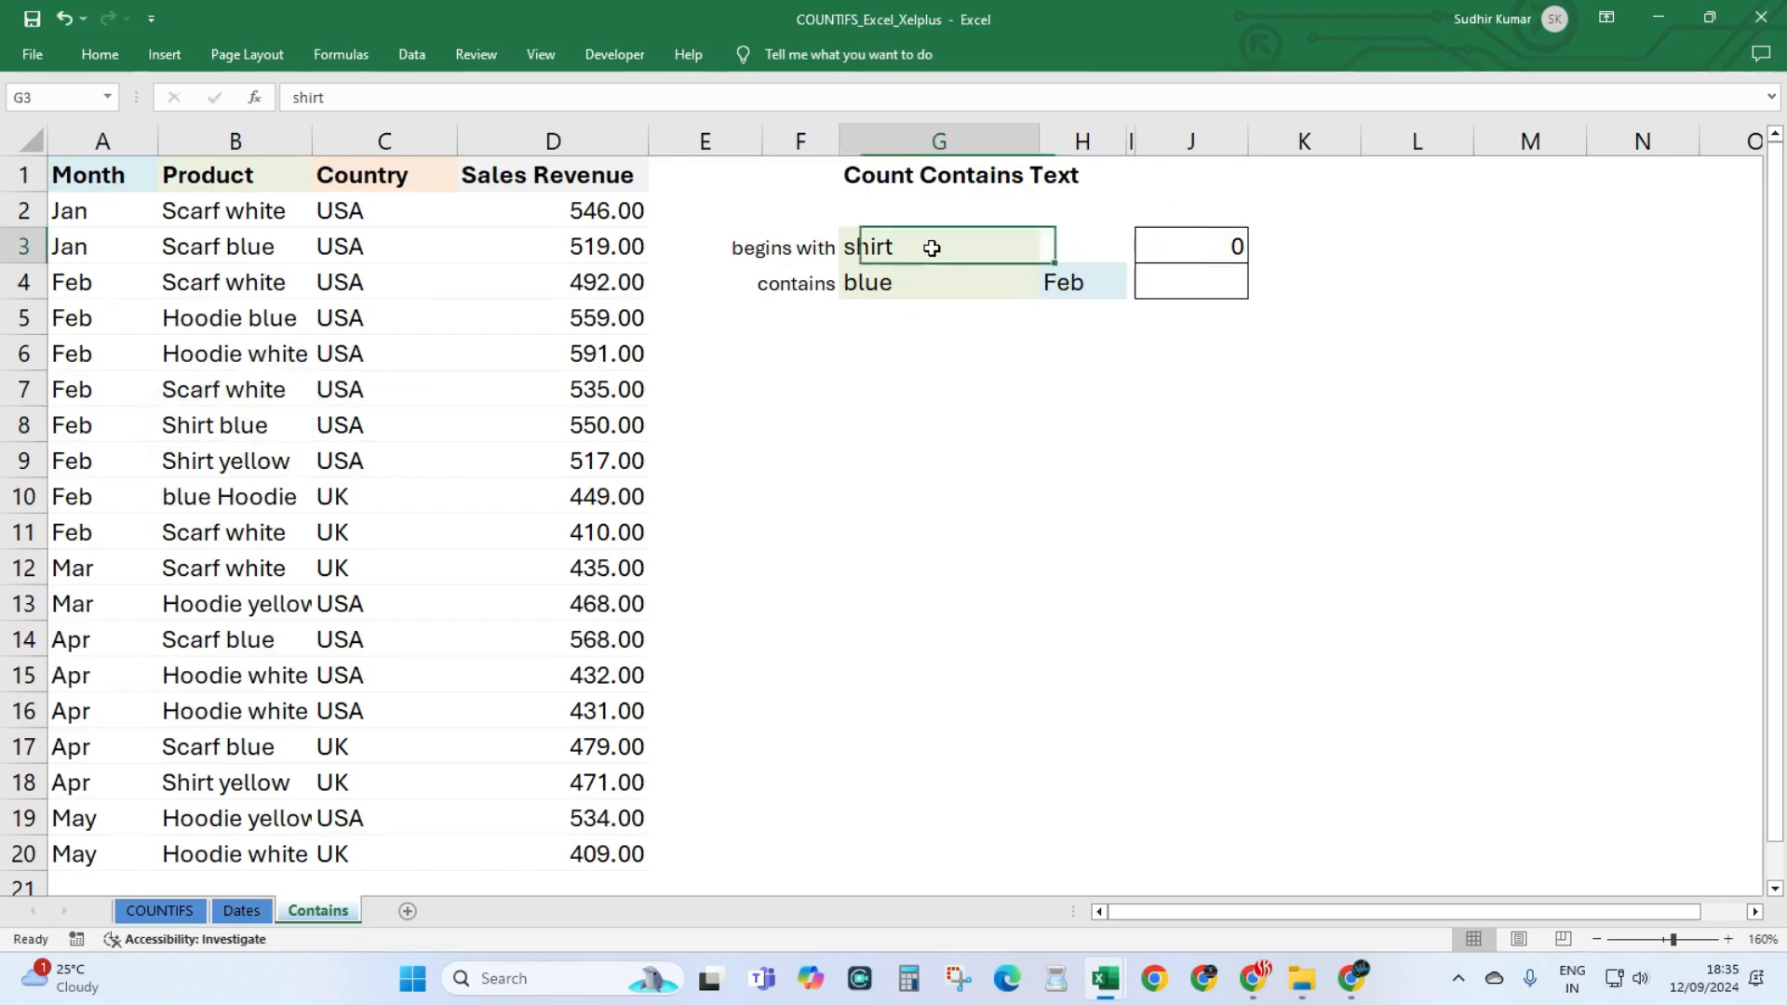
pyautogui.doubleClick(932, 248)
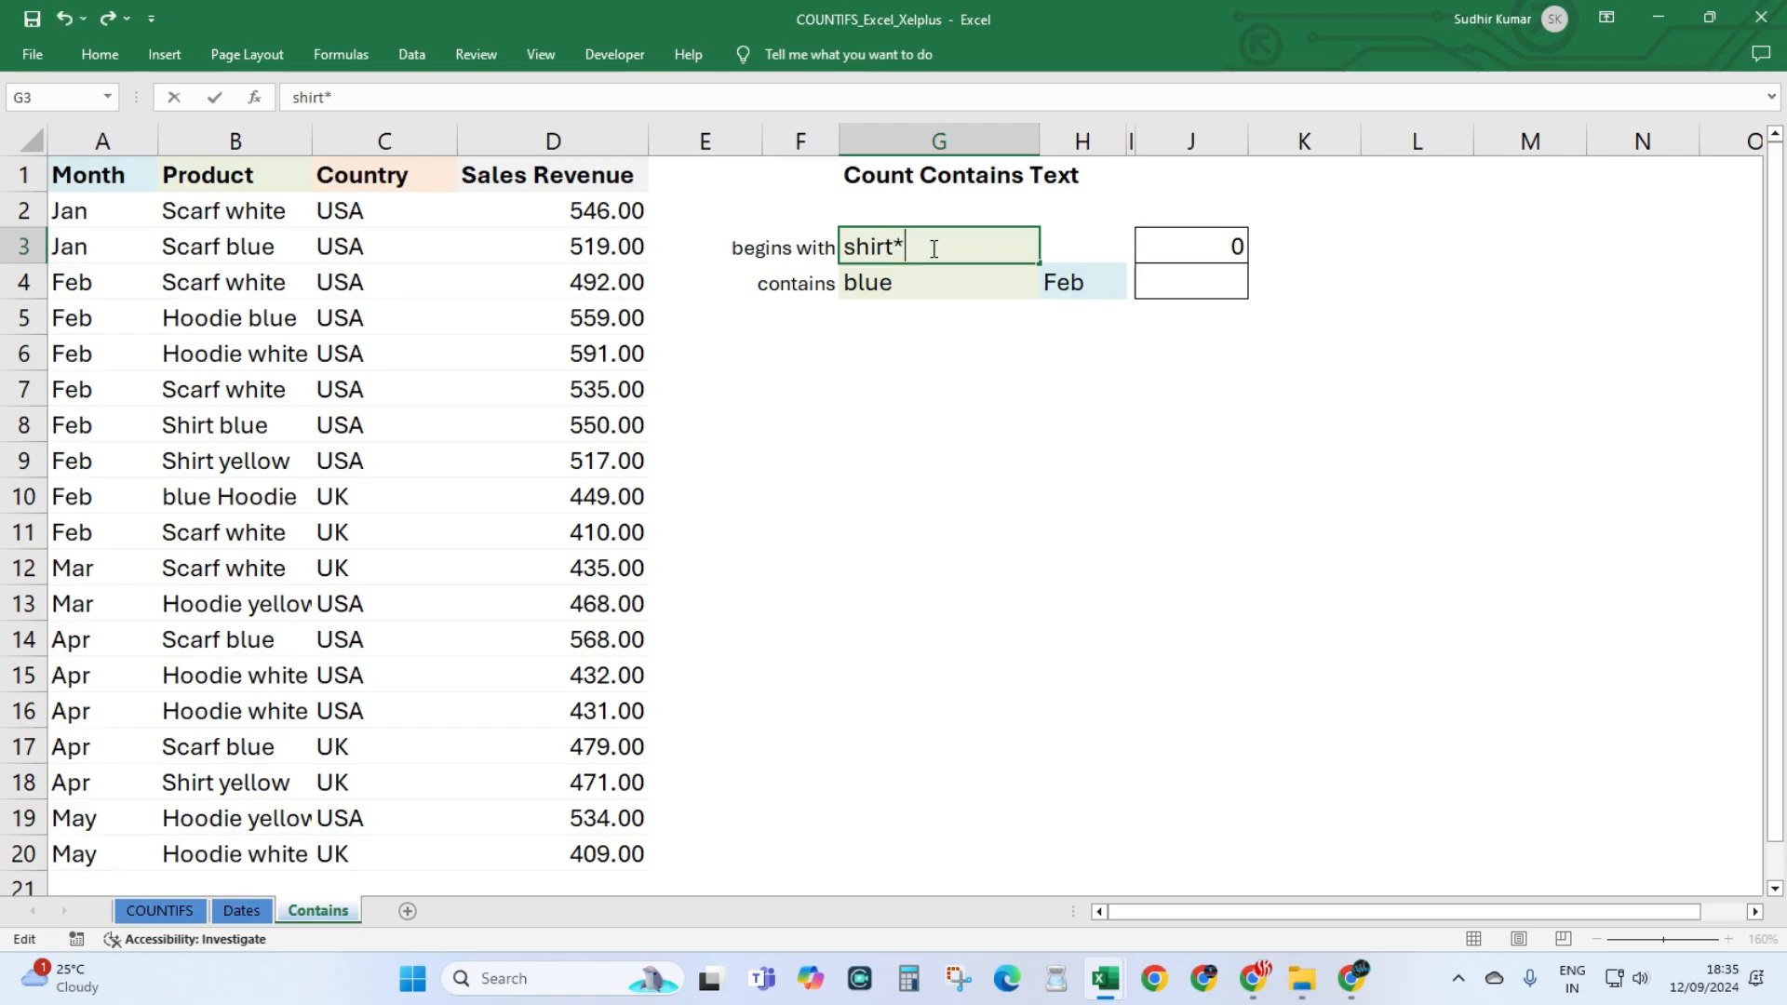
pyautogui.press('Return')
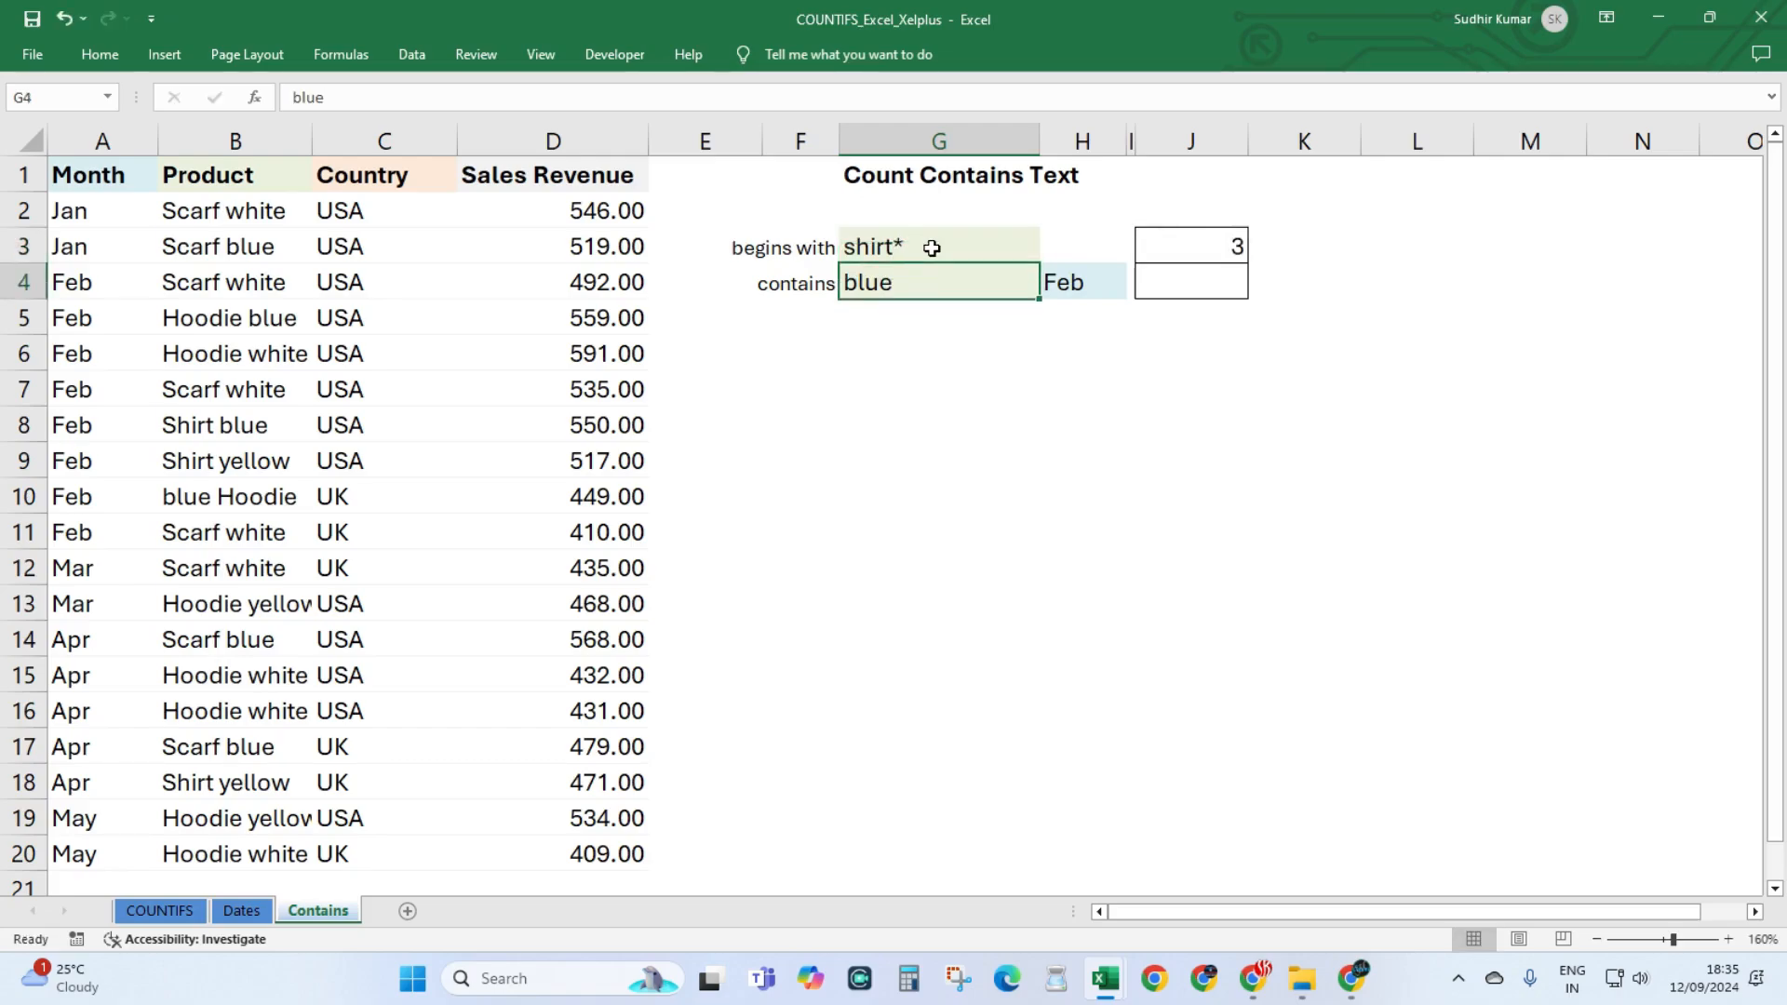
pyautogui.click(918, 248)
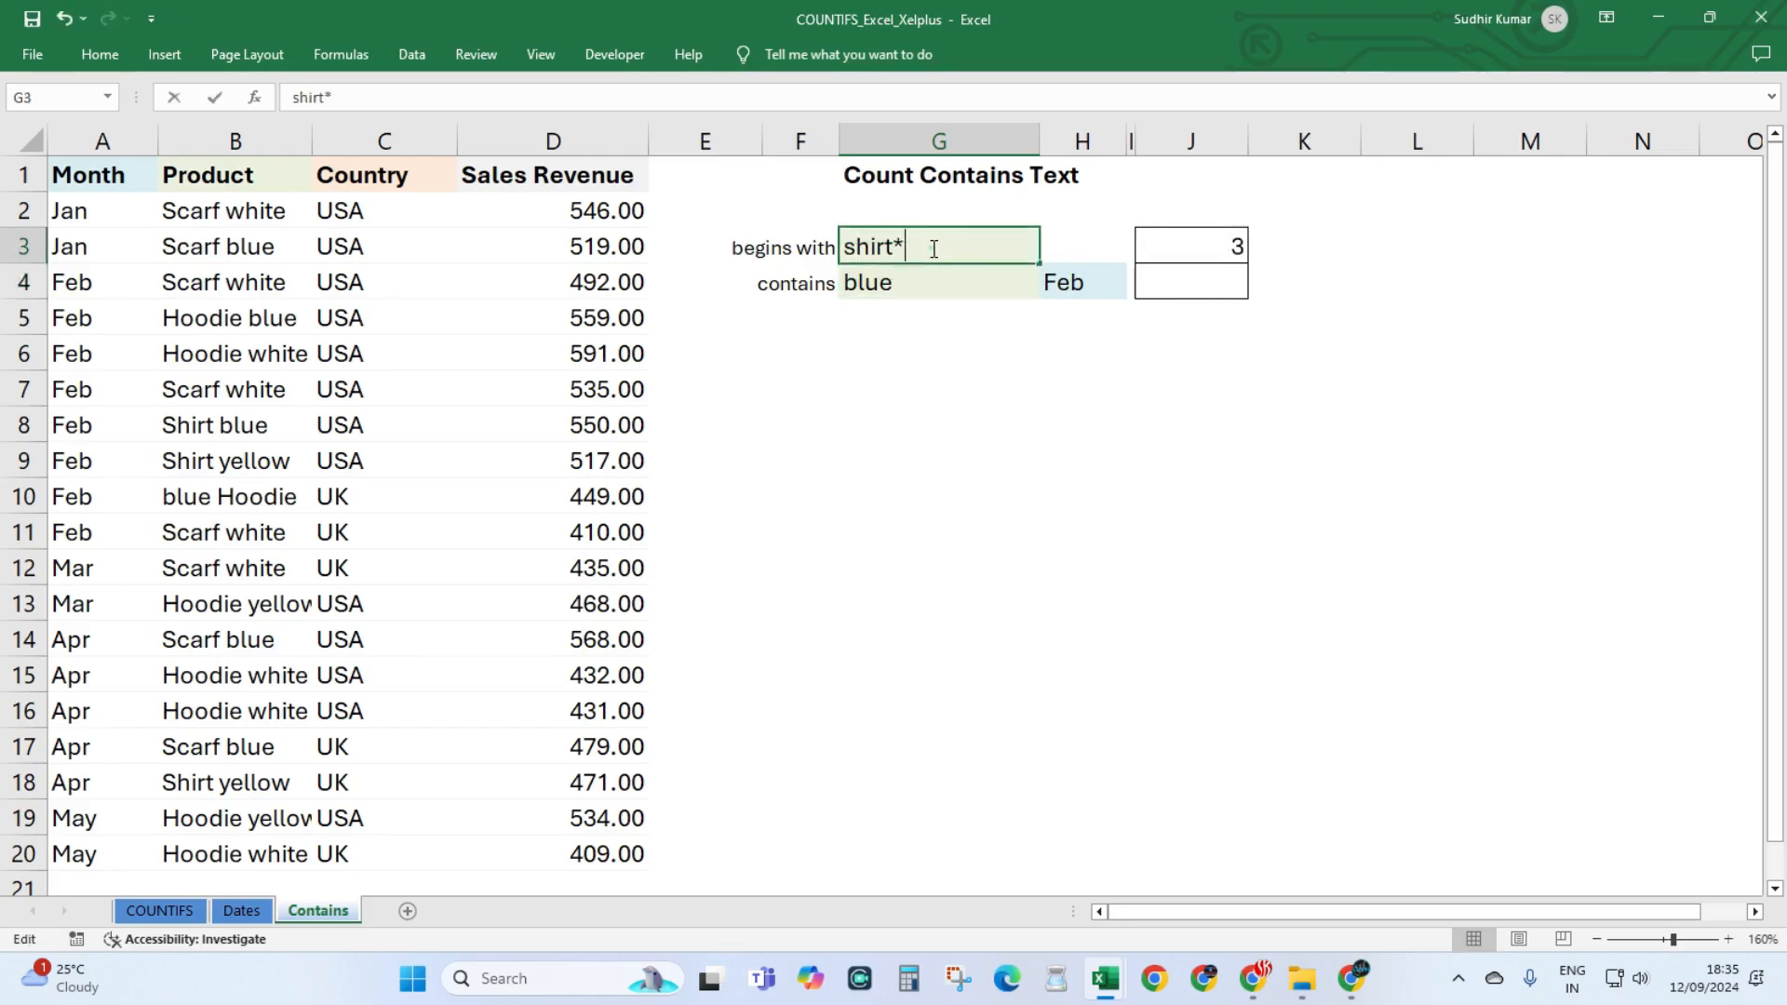
pyautogui.doubleClick(917, 245)
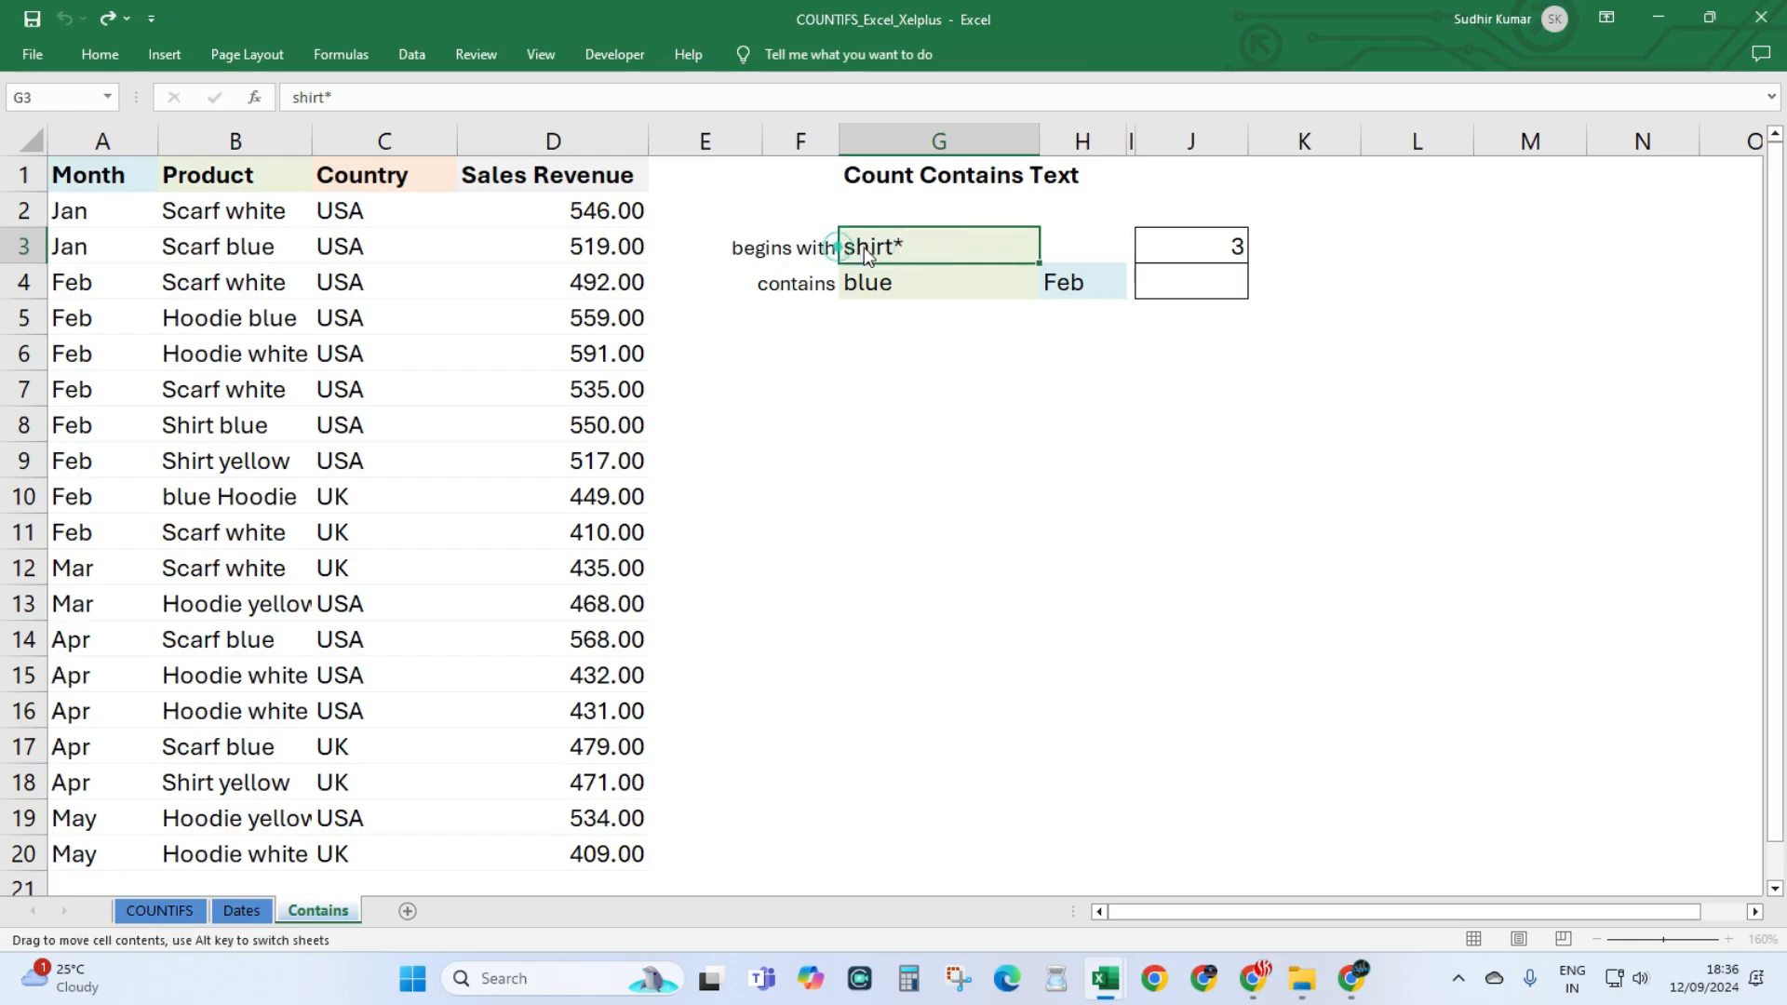
pyautogui.press('Escape')
pyautogui.click(1151, 253)
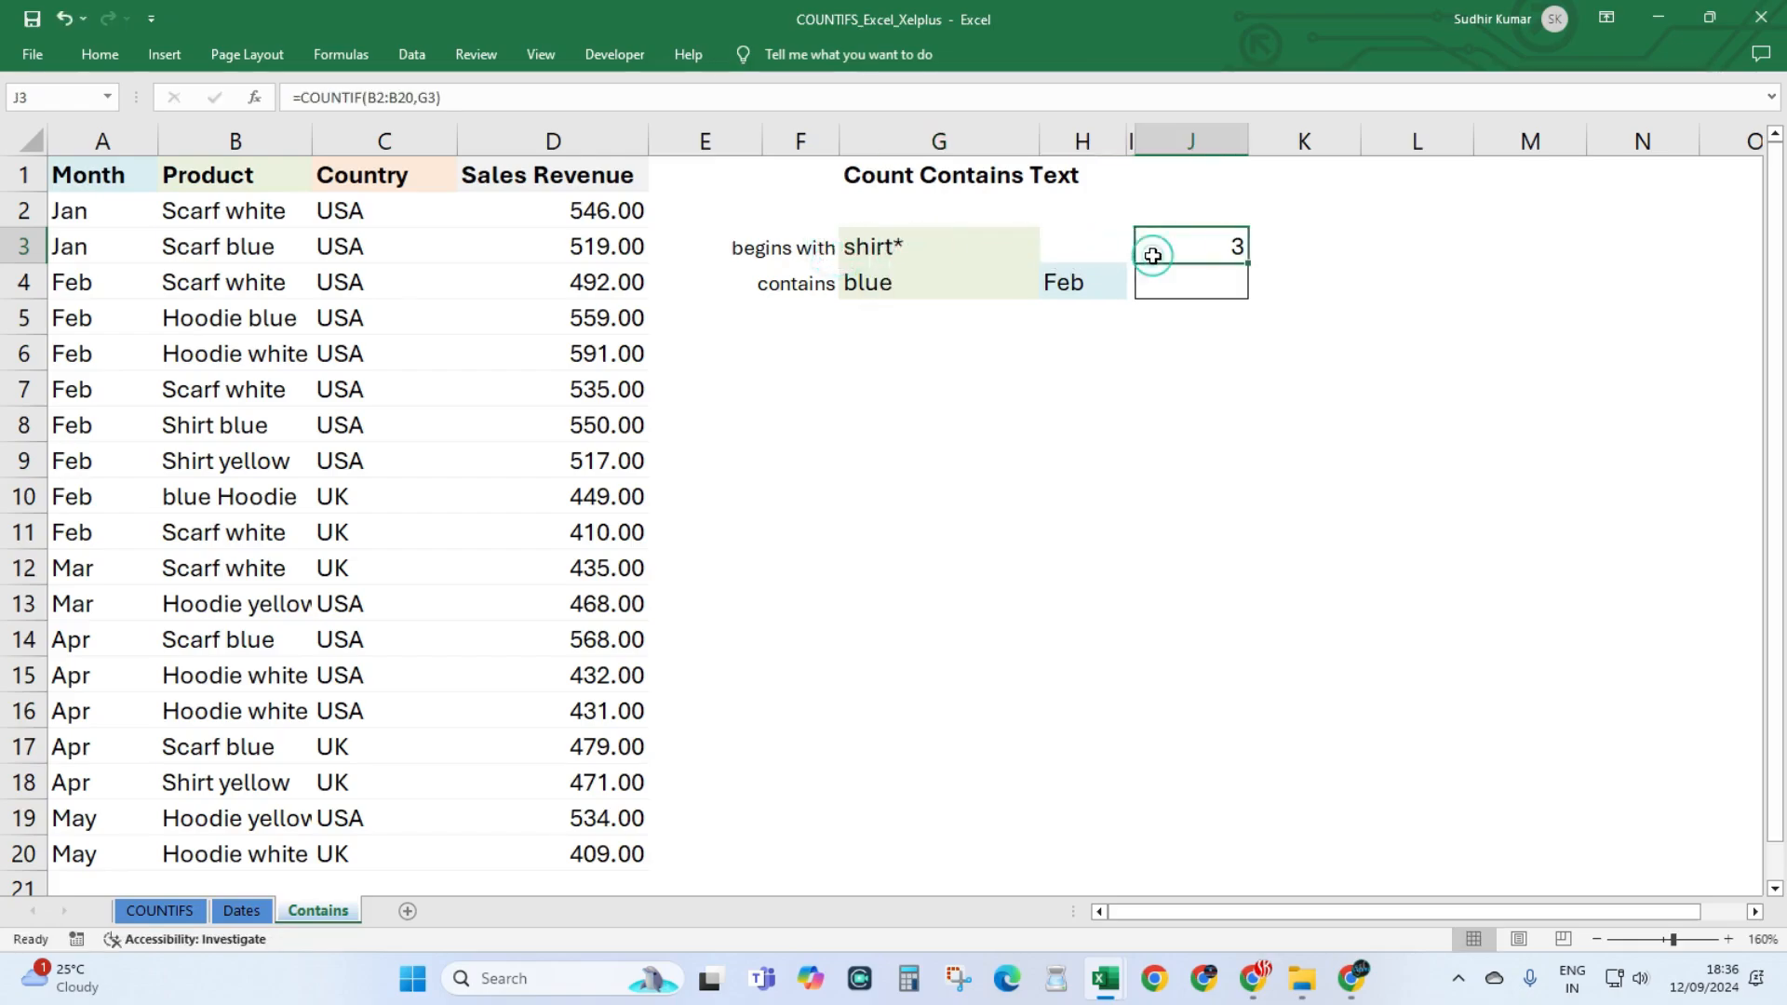
# Examine the blue and Feb criteria in G4 and H4 and the Product column entries that contain blue.
pyautogui.click(901, 288)
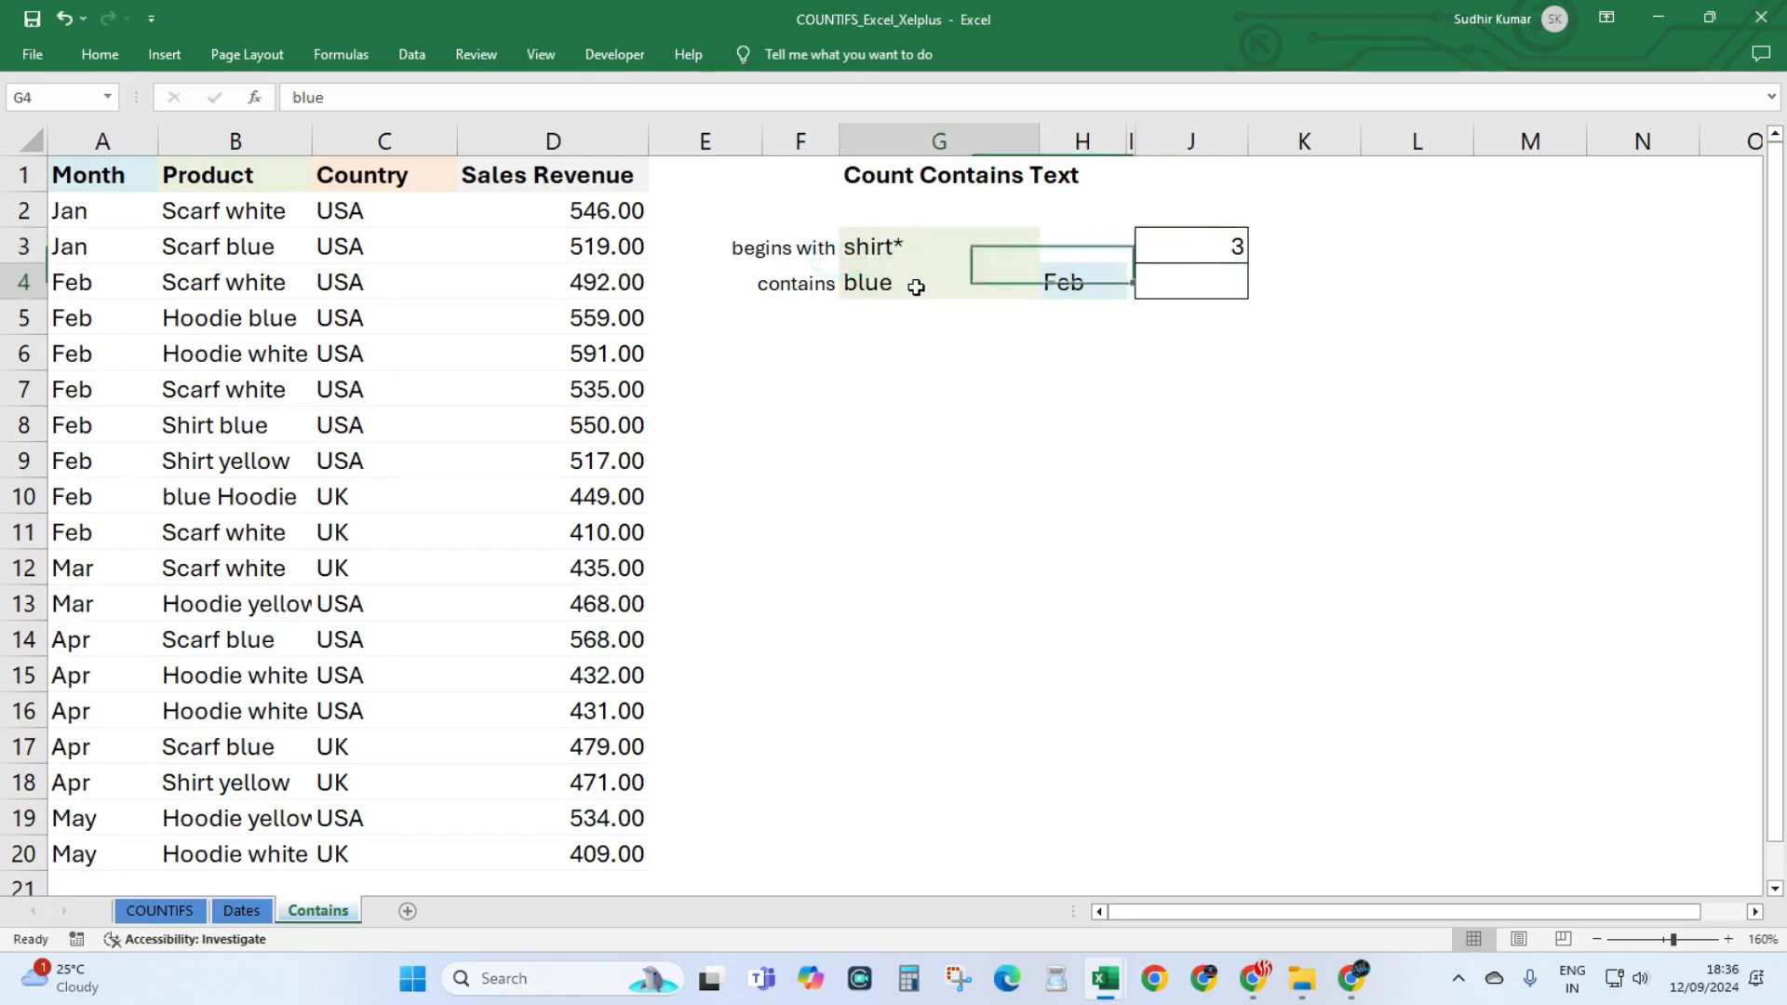
pyautogui.click(1085, 278)
pyautogui.click(885, 276)
pyautogui.moveTo(247, 232); pyautogui.dragTo(245, 497)
pyautogui.moveTo(246, 570); pyautogui.dragTo(250, 815)
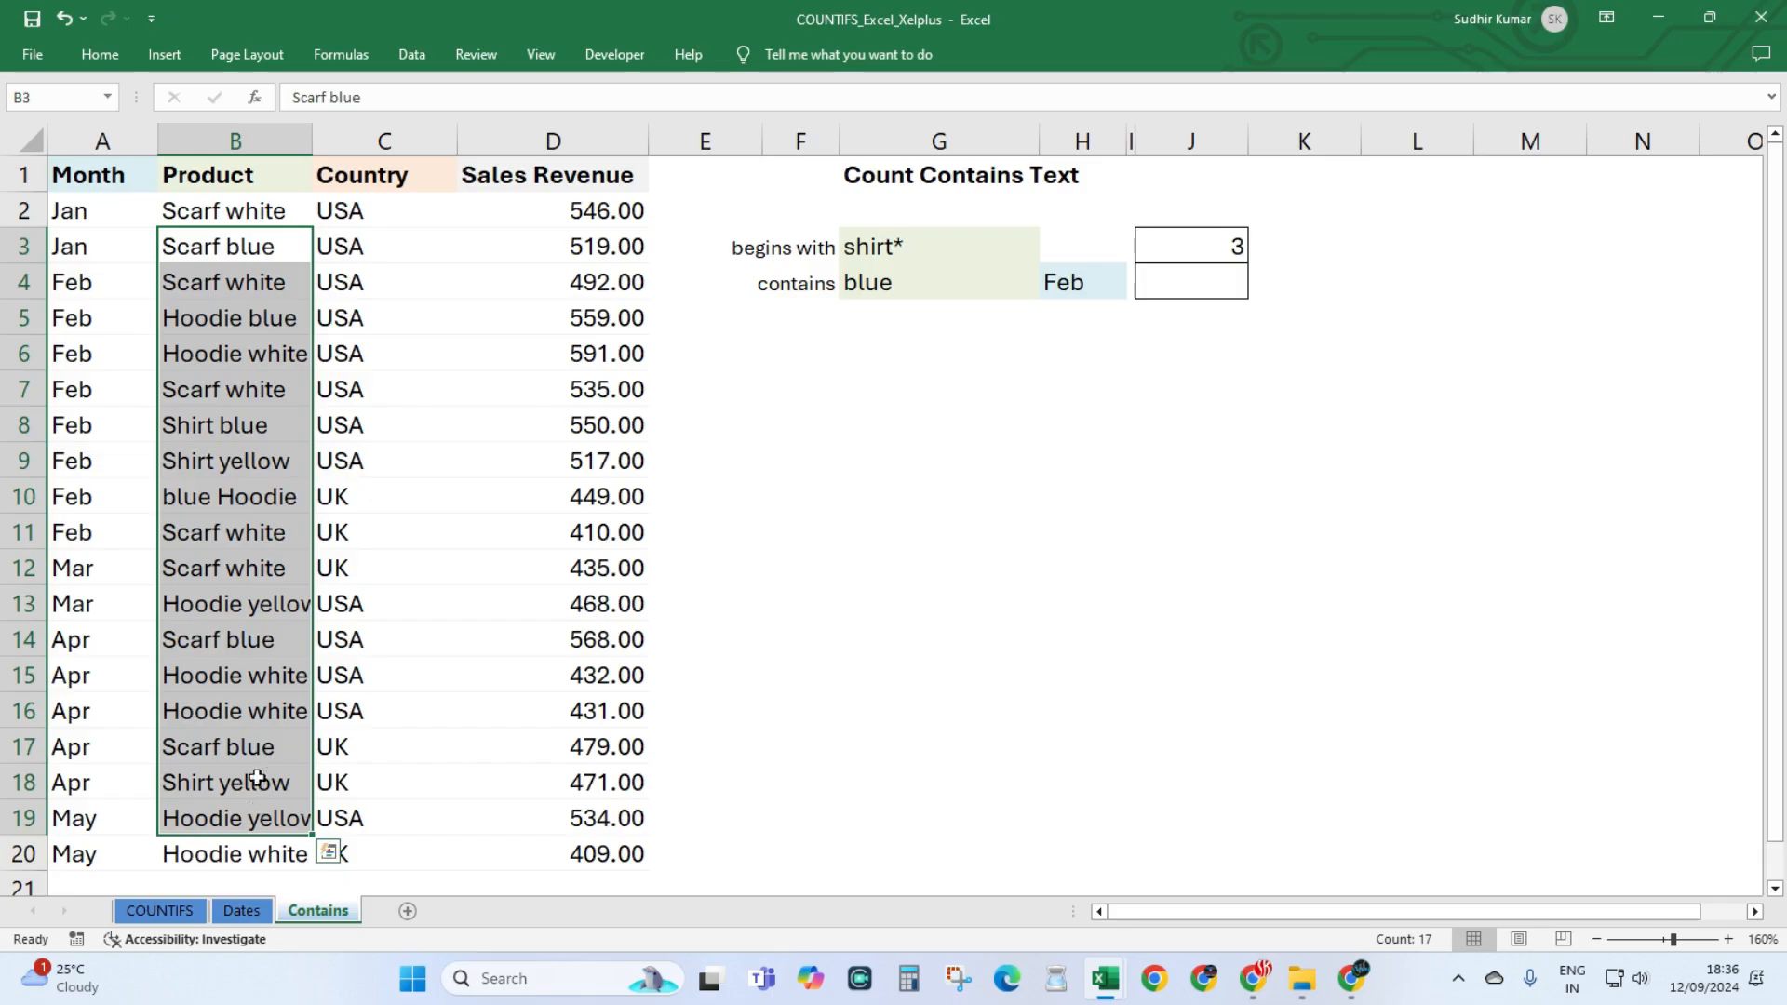
pyautogui.click(248, 244)
pyautogui.click(271, 319)
pyautogui.click(265, 425)
pyautogui.click(257, 639)
pyautogui.click(264, 745)
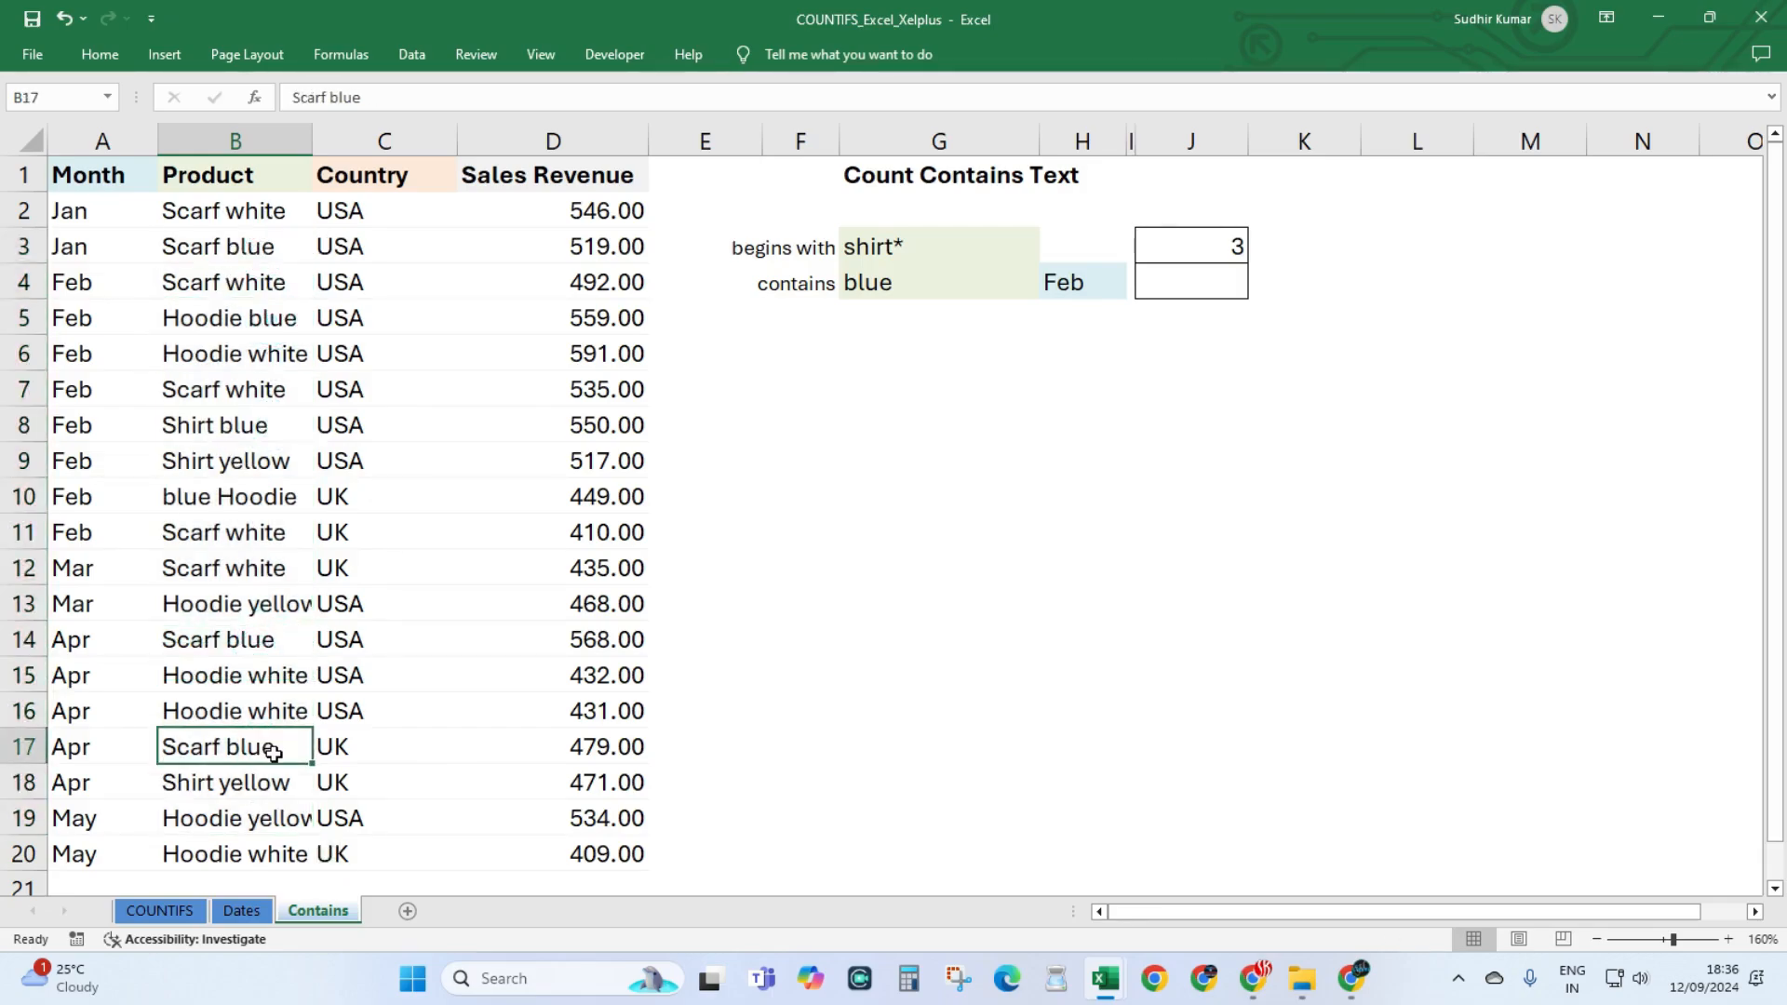
pyautogui.click(210, 420)
pyautogui.click(268, 319)
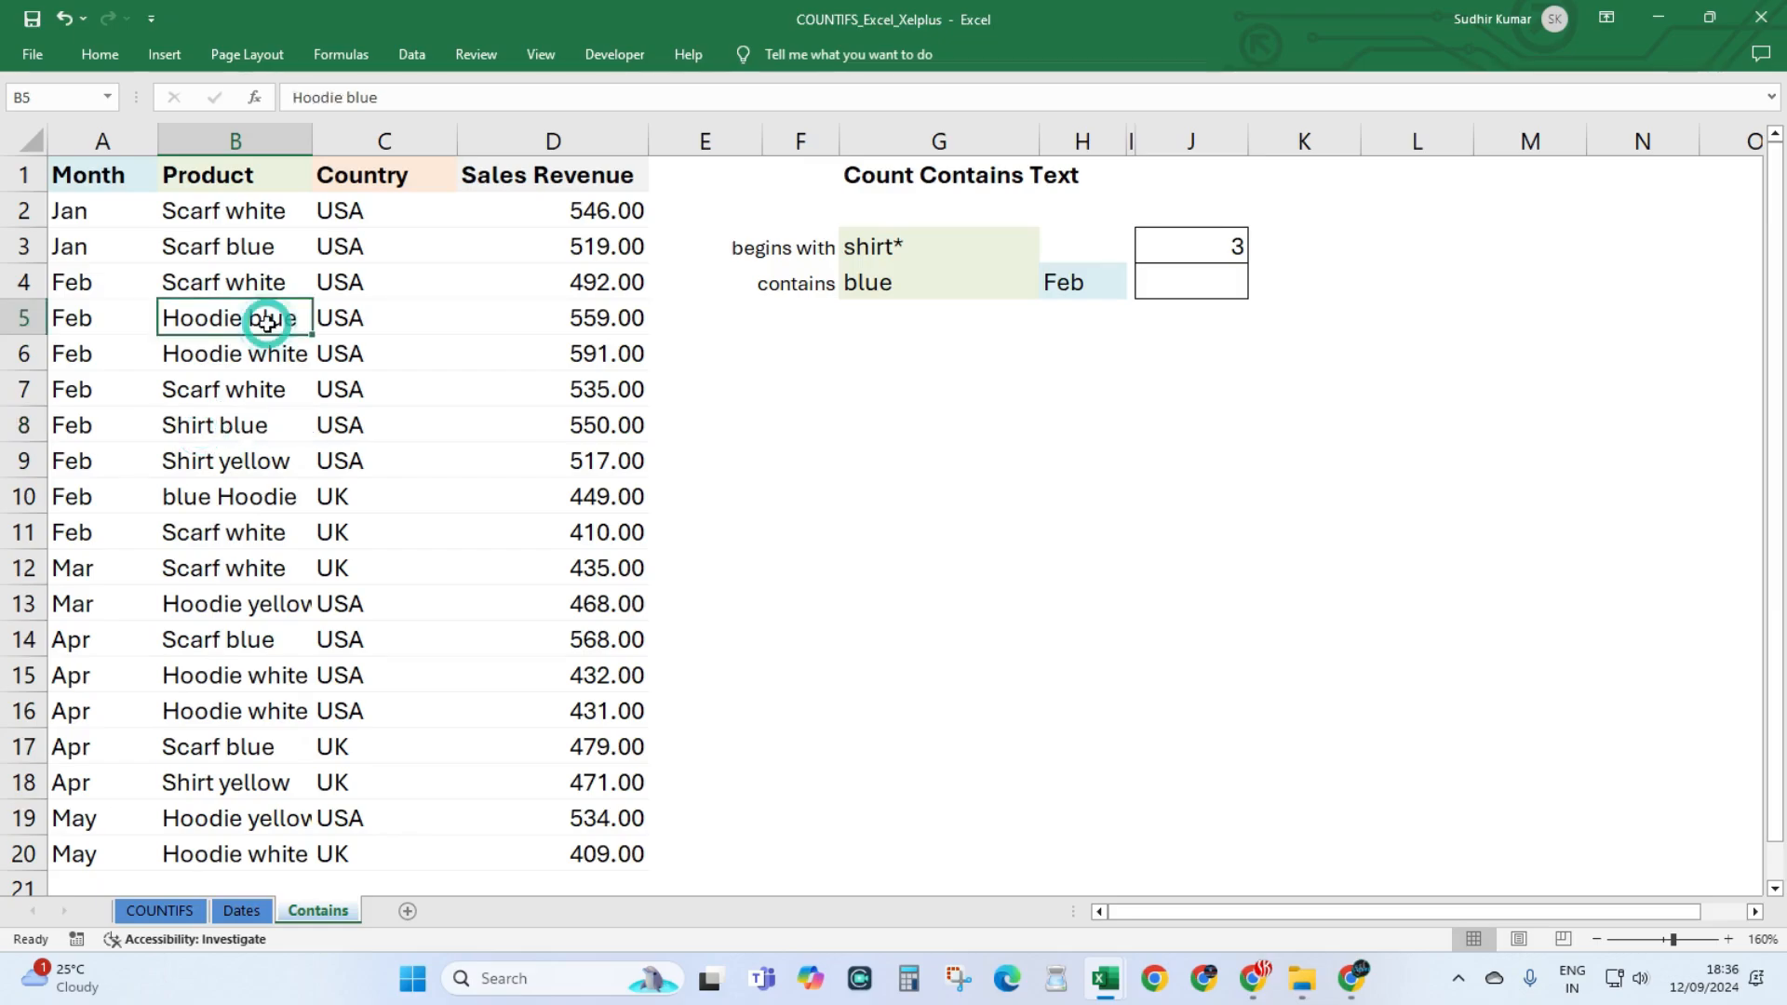
pyautogui.click(231, 498)
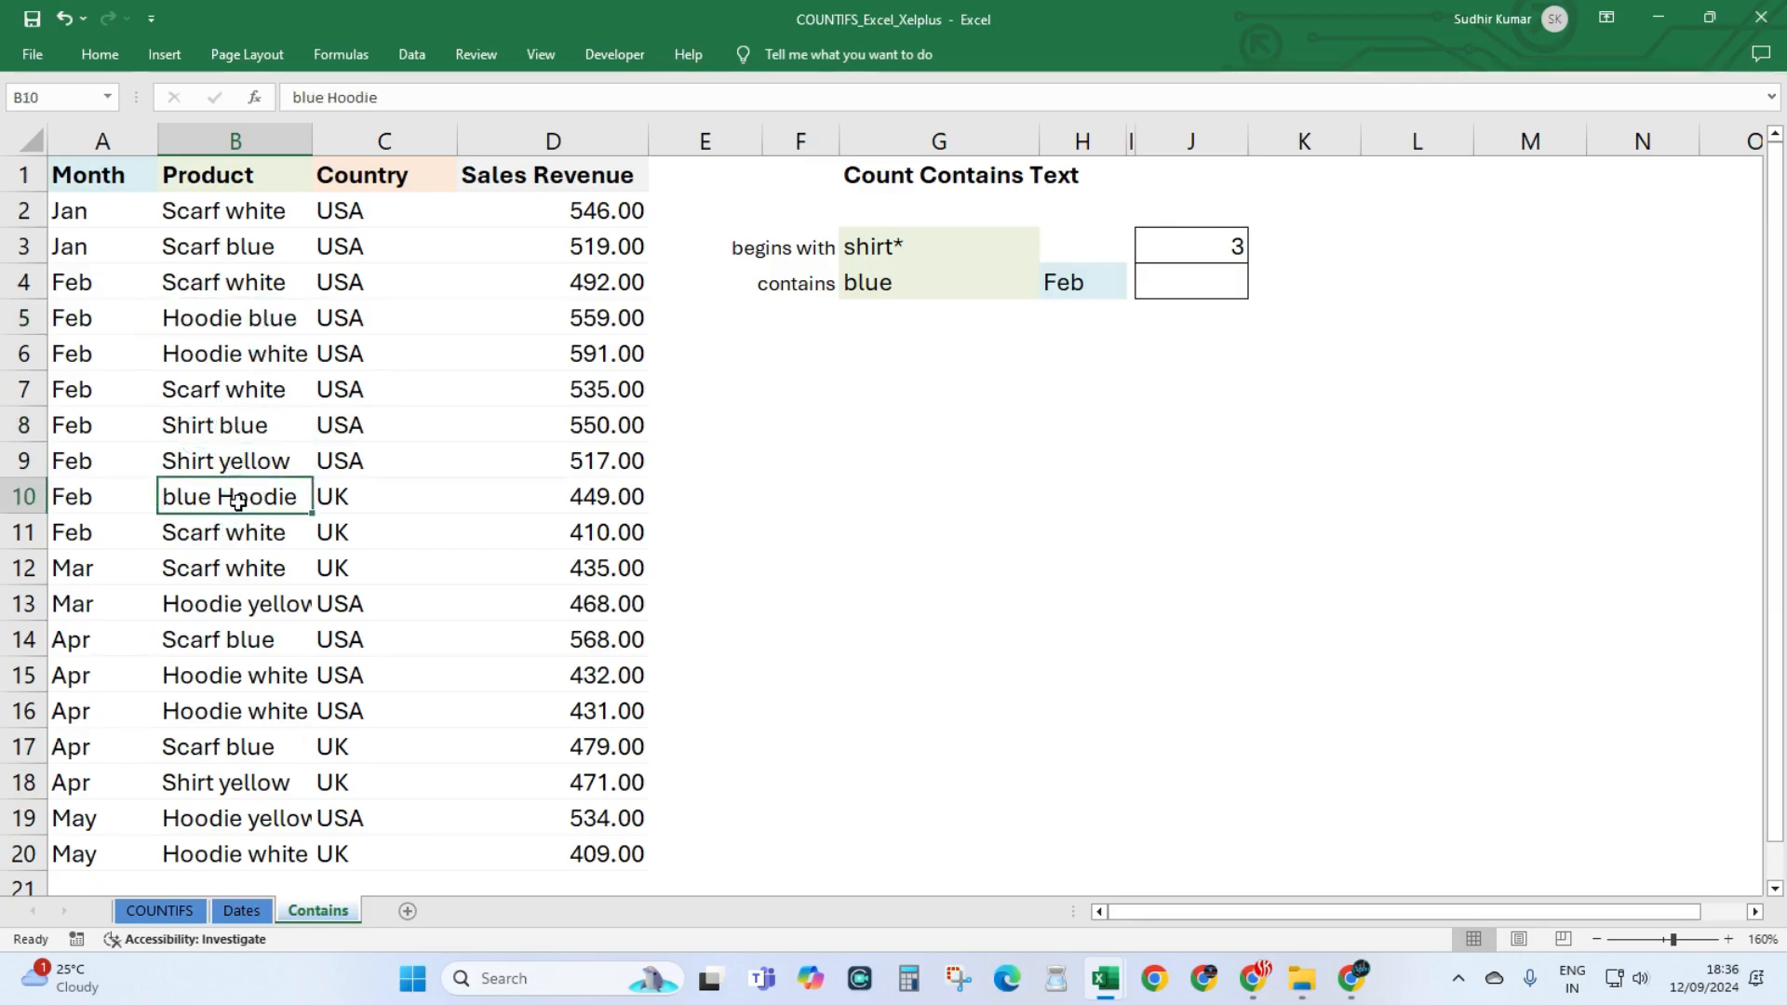
# Start a COUNTIFS formula in J4 with the Month range A2:A20 and the criterion in H4.
pyautogui.click(1223, 283)
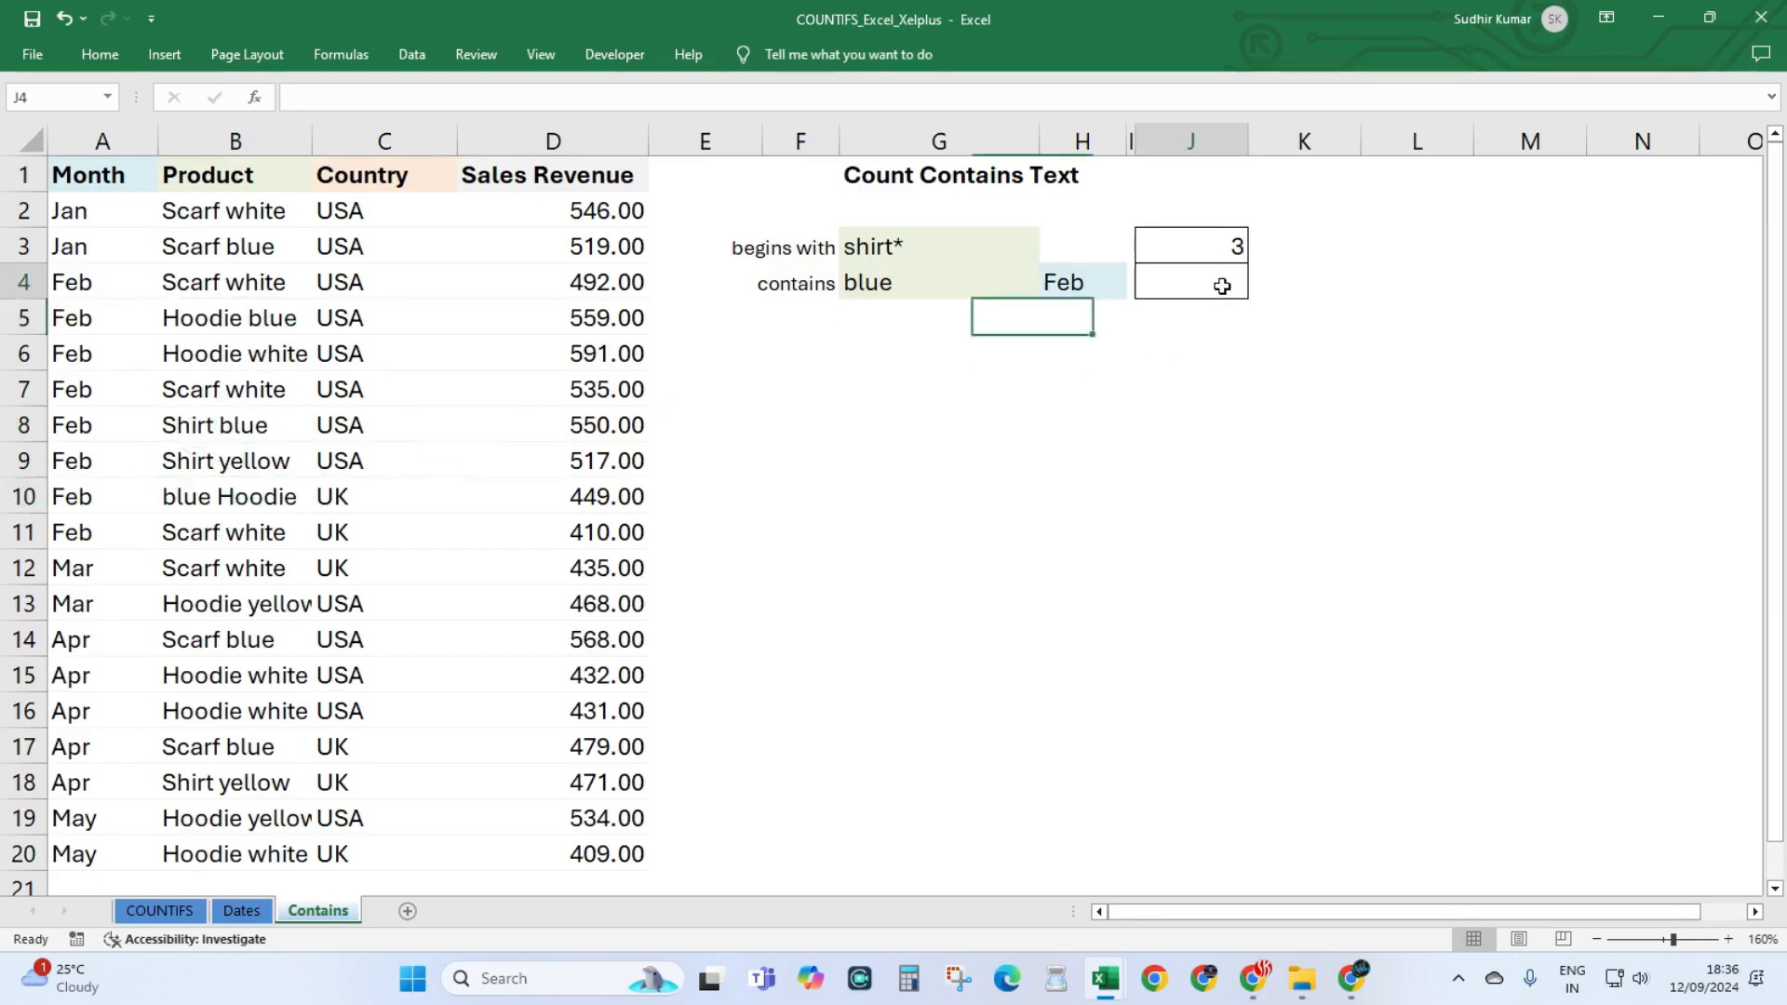
pyautogui.write('=countif')
pyautogui.press('Tab')
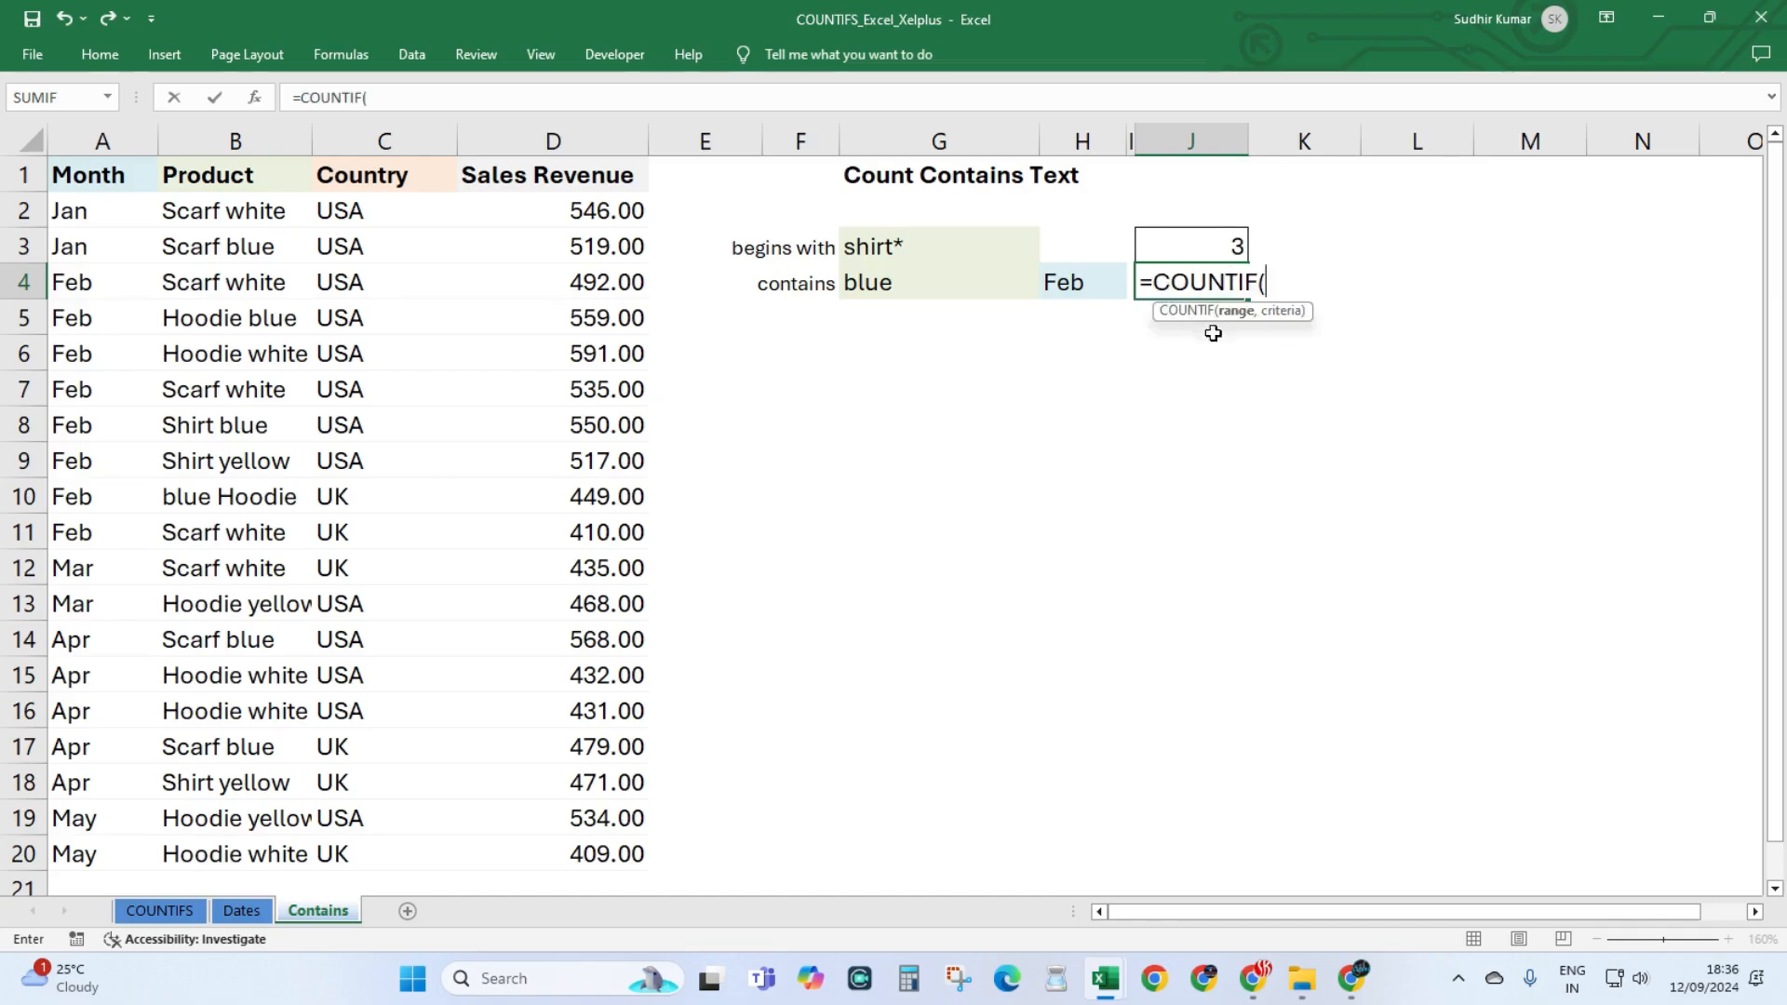
pyautogui.moveTo(103, 212); pyautogui.dragTo(89, 857)
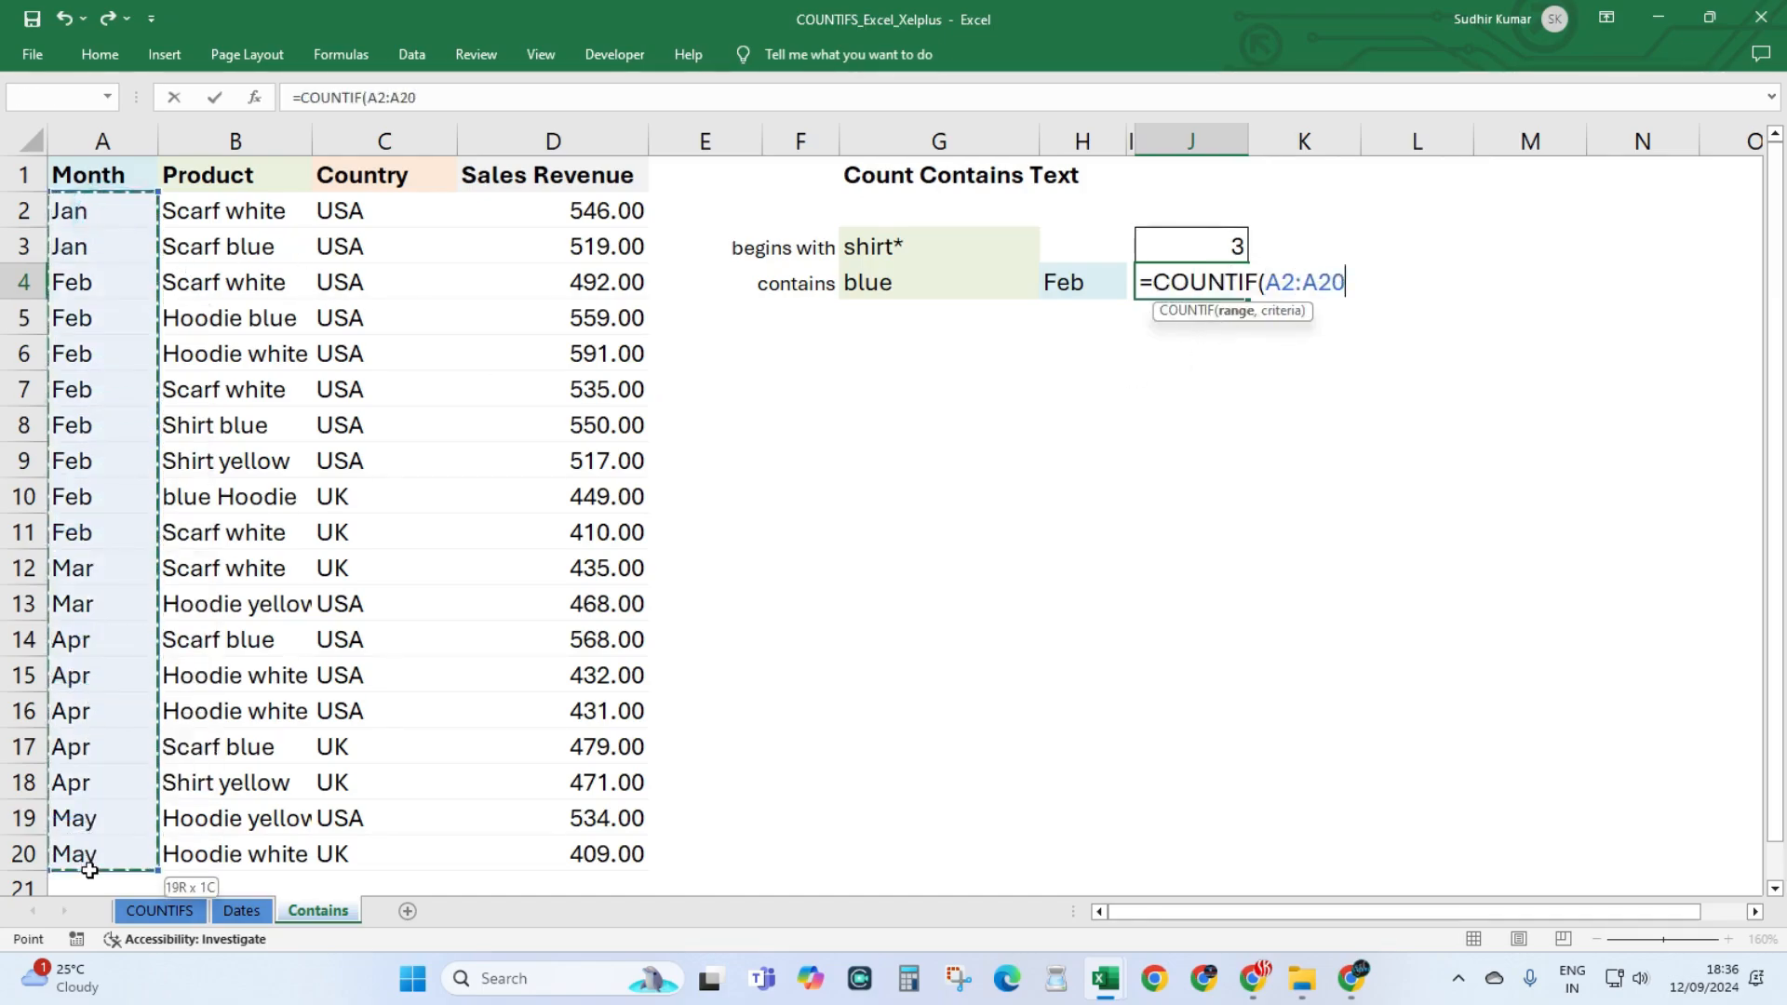
pyautogui.click(1256, 282)
pyautogui.write('S')
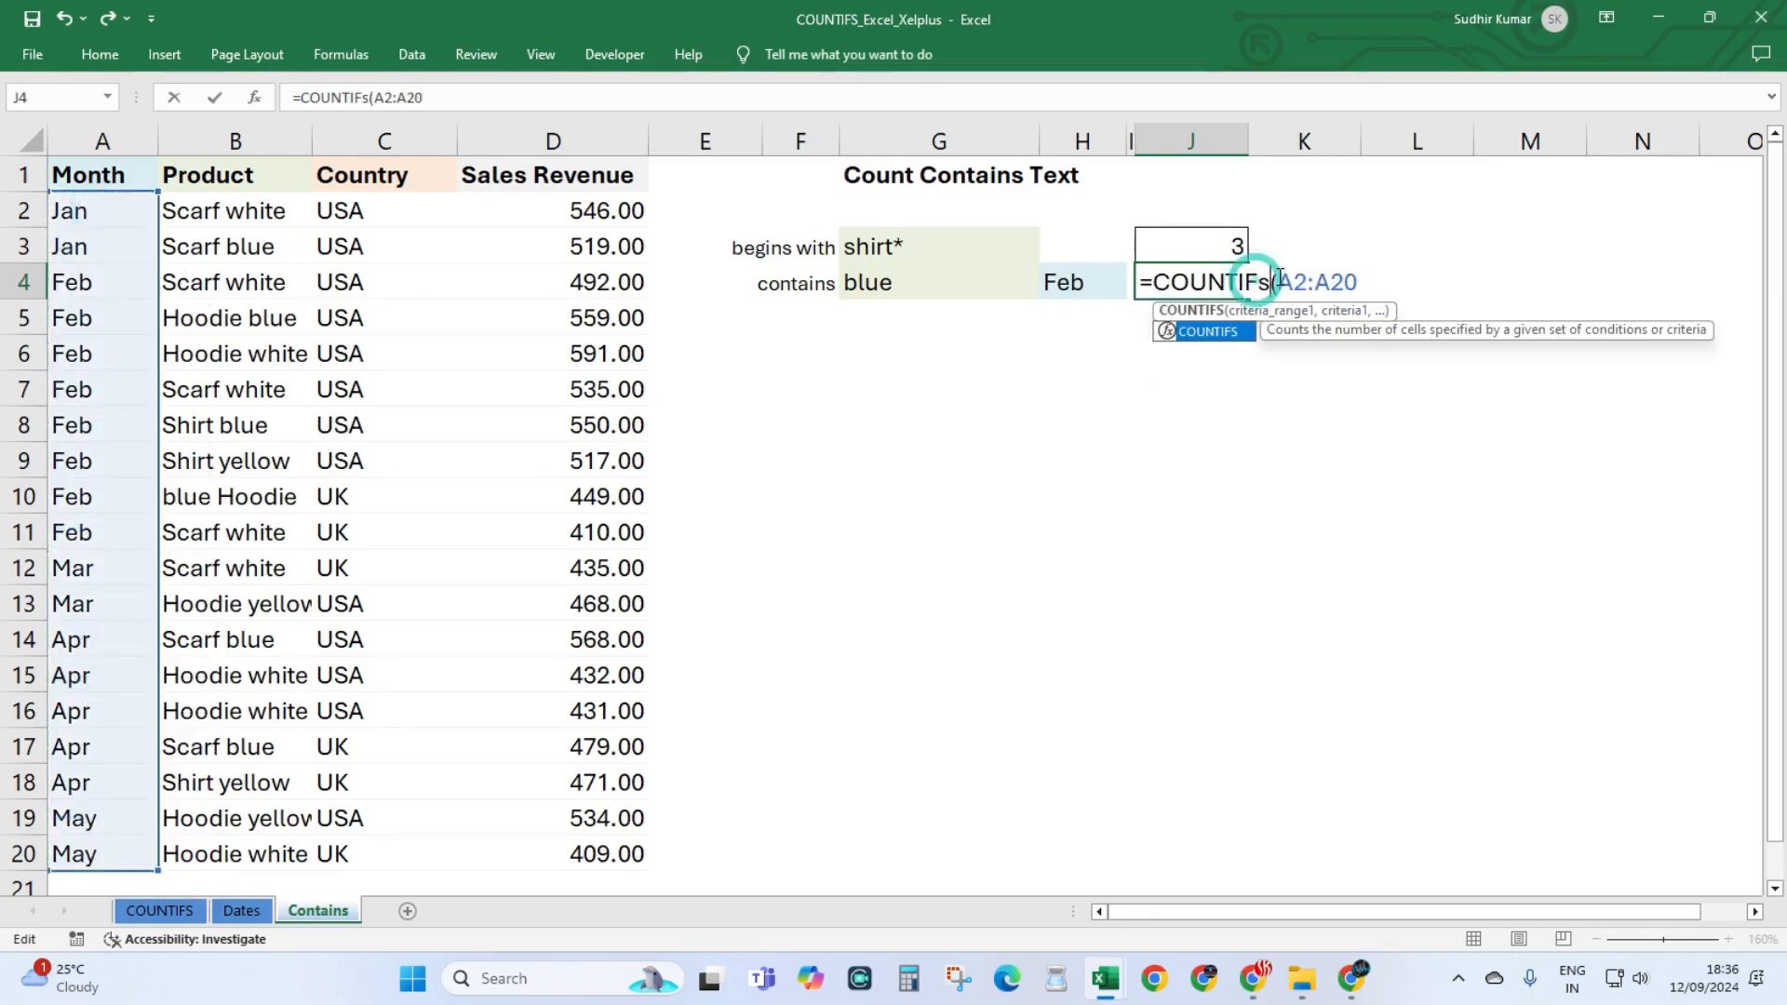
pyautogui.click(1374, 296)
pyautogui.write(',')
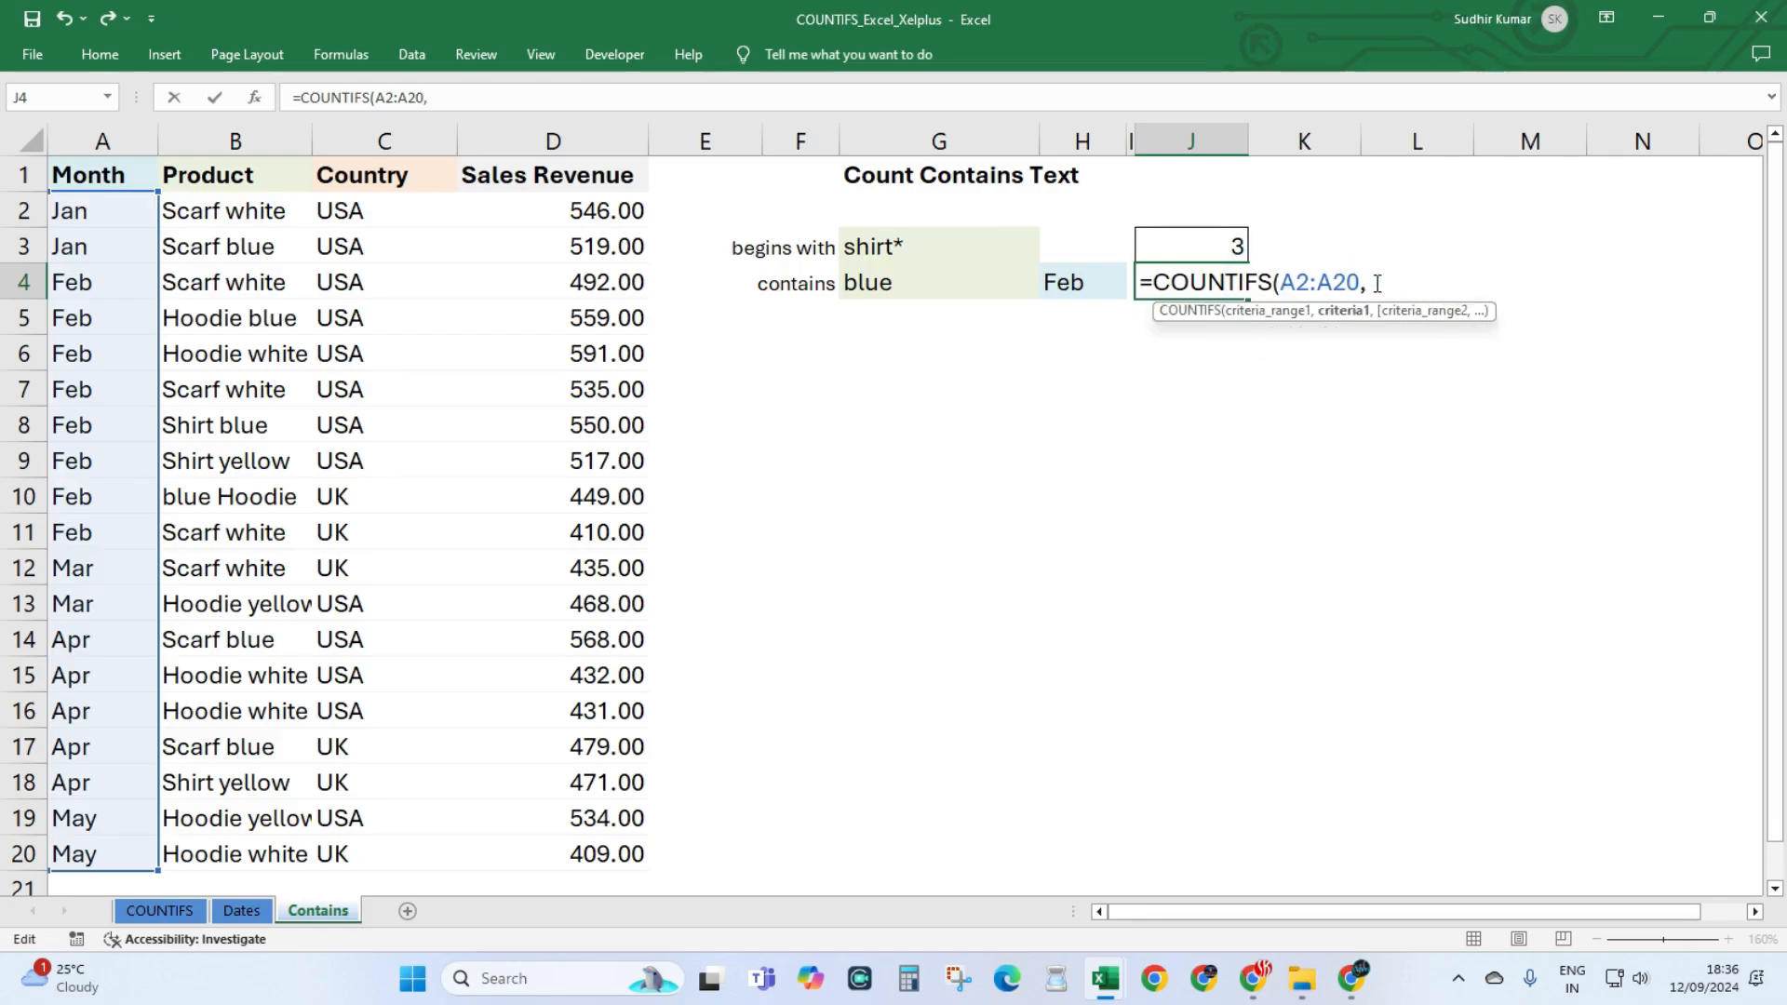
pyautogui.click(973, 284)
pyautogui.write(',')
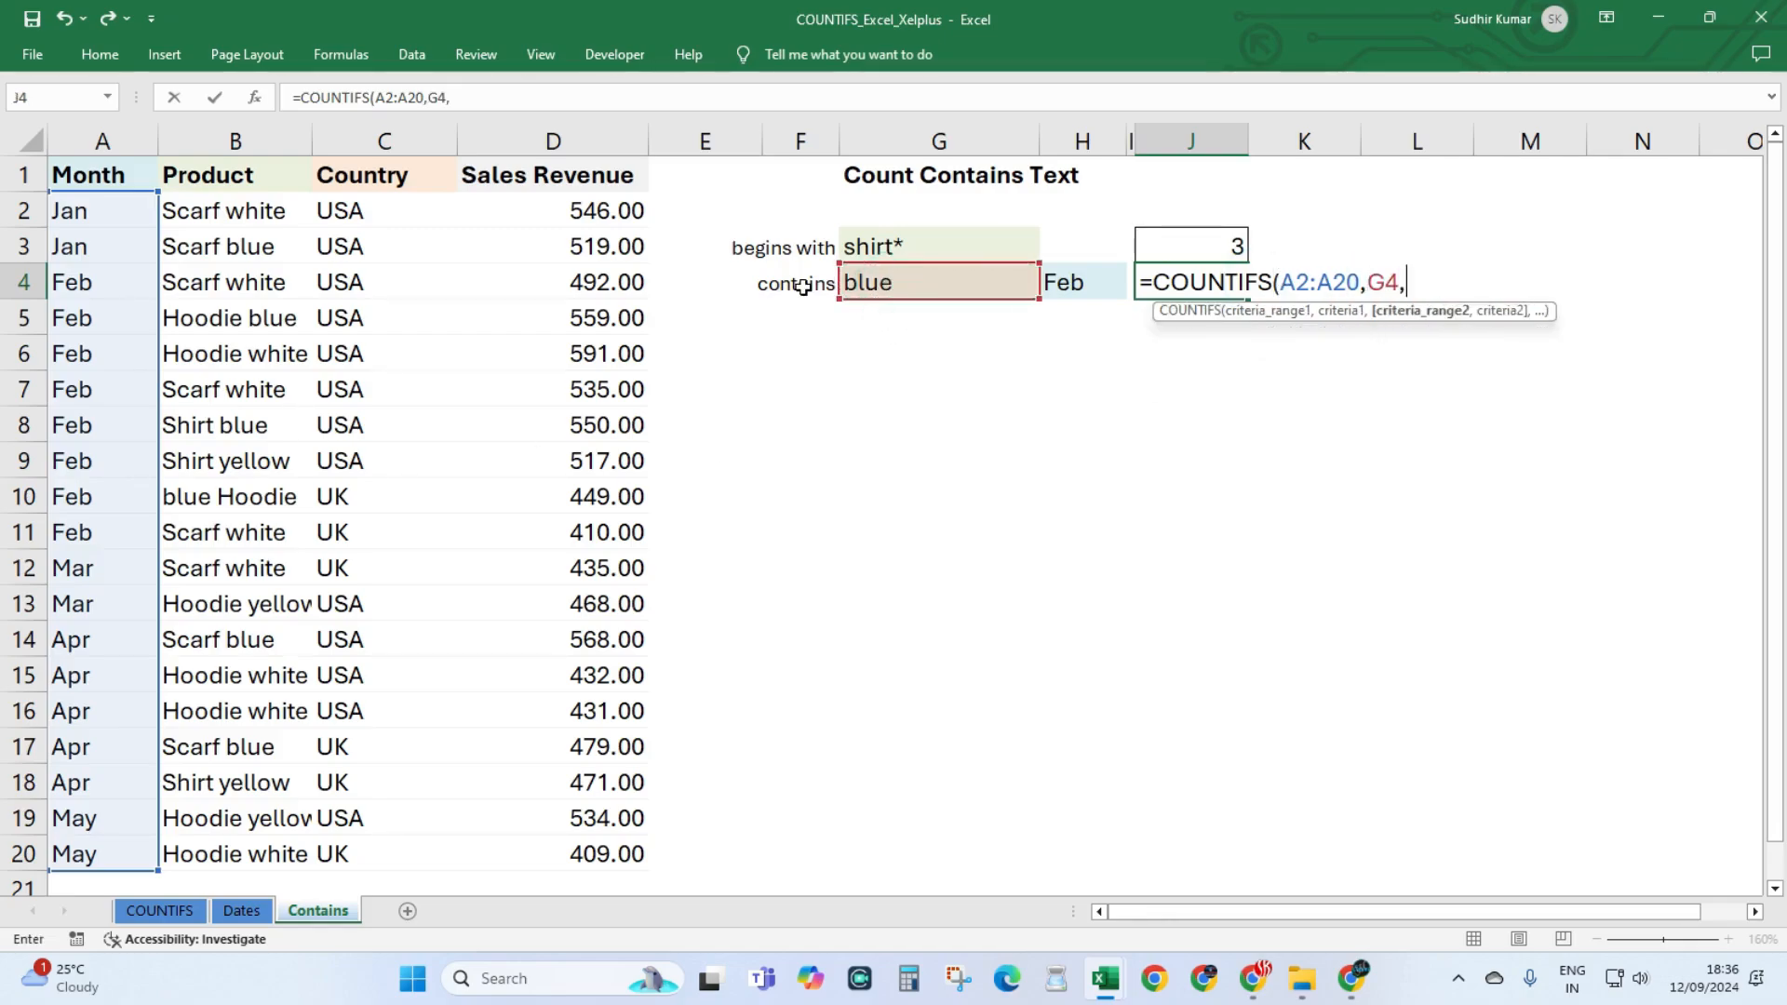
pyautogui.moveTo(962, 264); pyautogui.dragTo(1109, 281)
# Complete the J4 formula with the Product range B2:B20 and the criterion in G4.
pyautogui.moveTo(247, 212); pyautogui.dragTo(246, 854)
pyautogui.write(',')
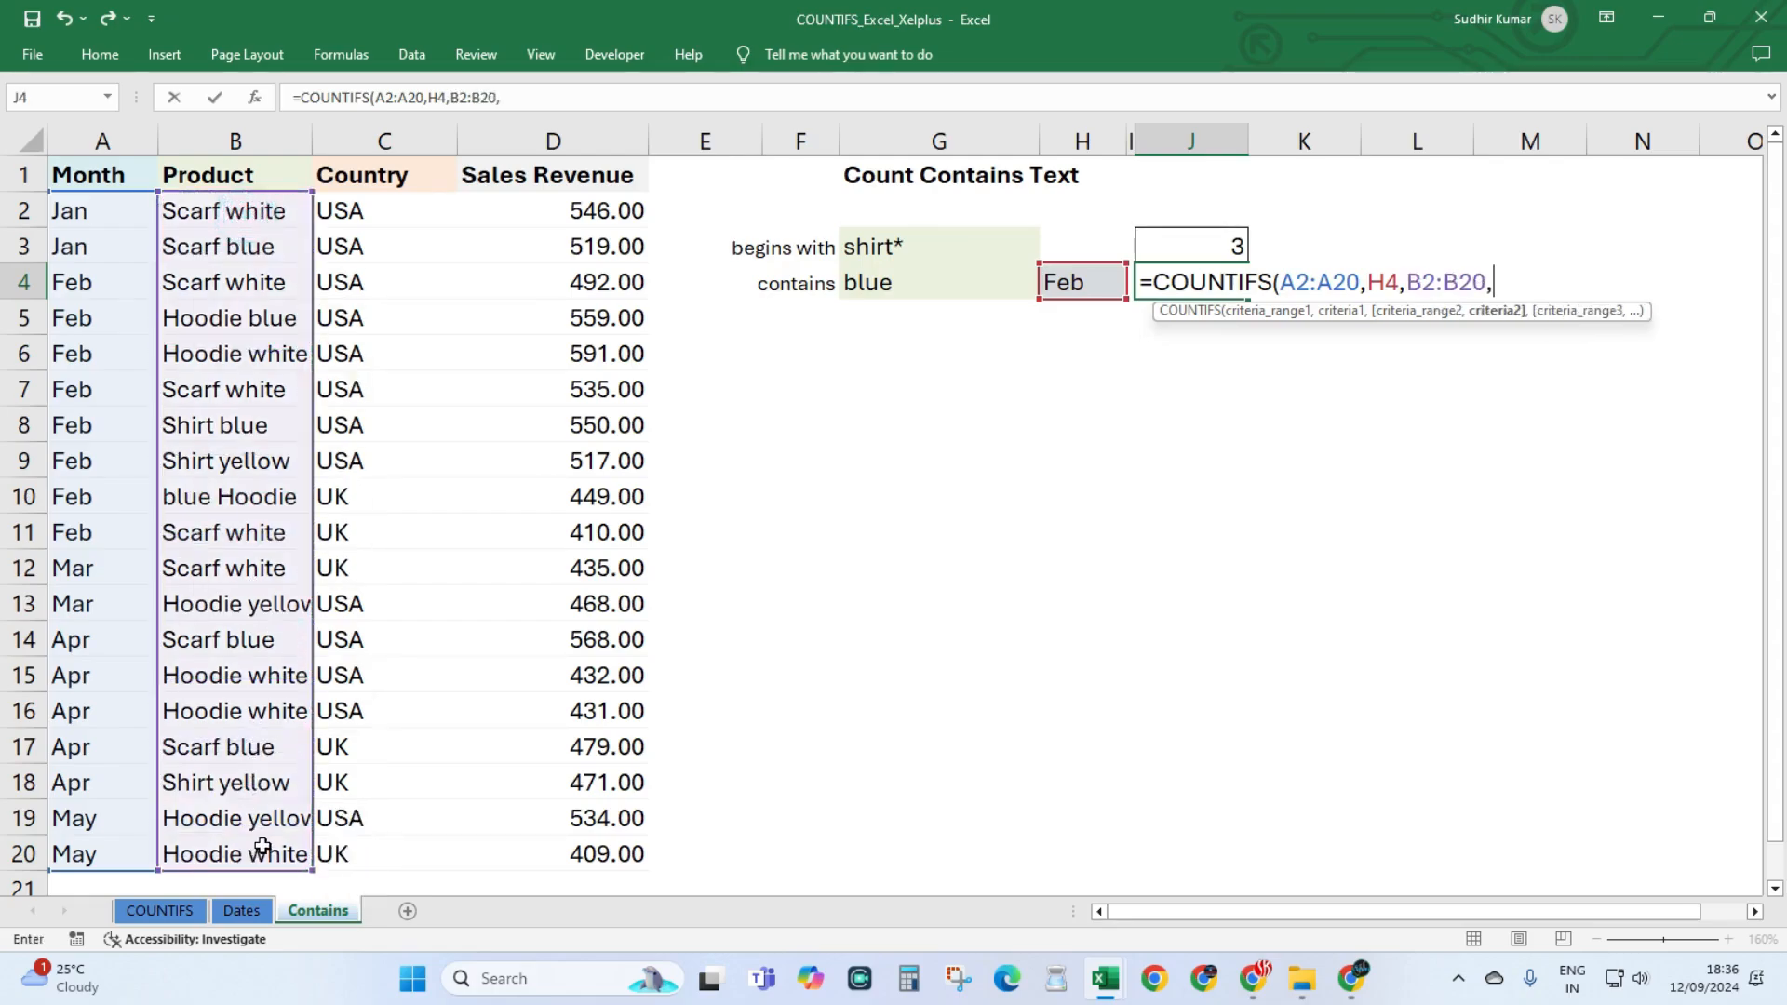
pyautogui.click(905, 289)
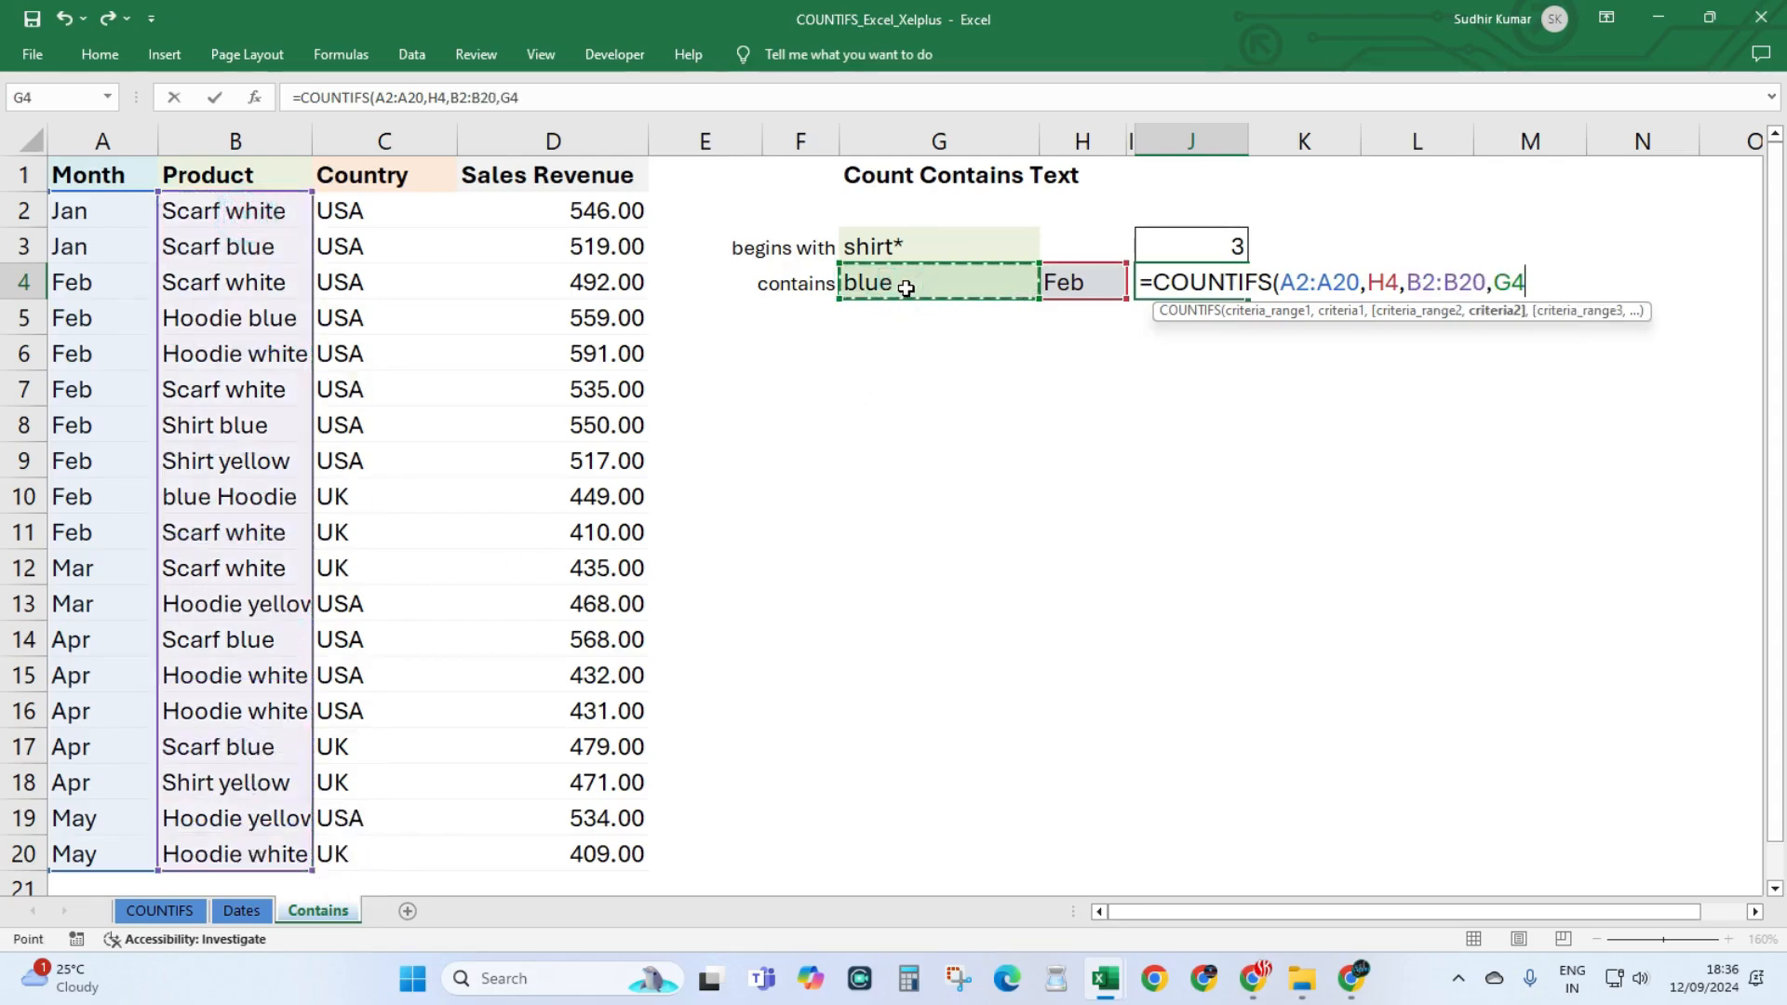
pyautogui.write(')')
pyautogui.press('Return')
pyautogui.press('Up')
# Change the contains criterion in G4 to *blue* so the J4 formula matches blue anywhere in the product name.
pyautogui.click(905, 289)
pyautogui.click(906, 285)
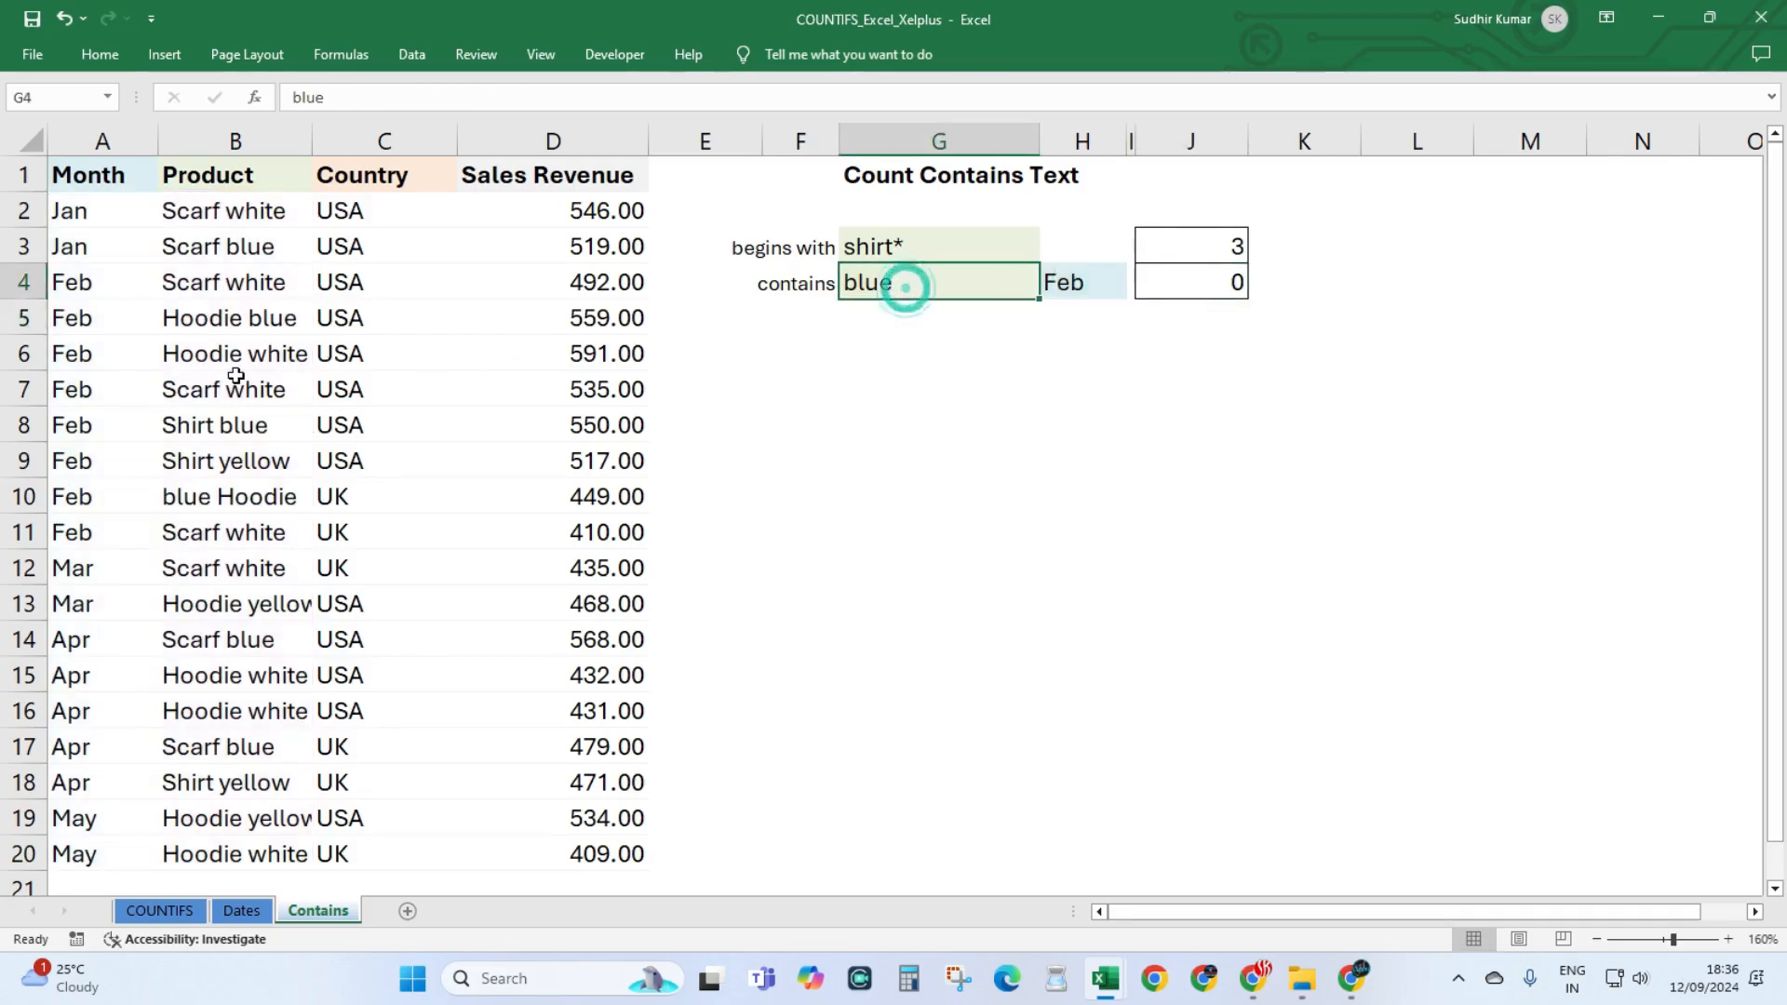
pyautogui.doubleClick(921, 290)
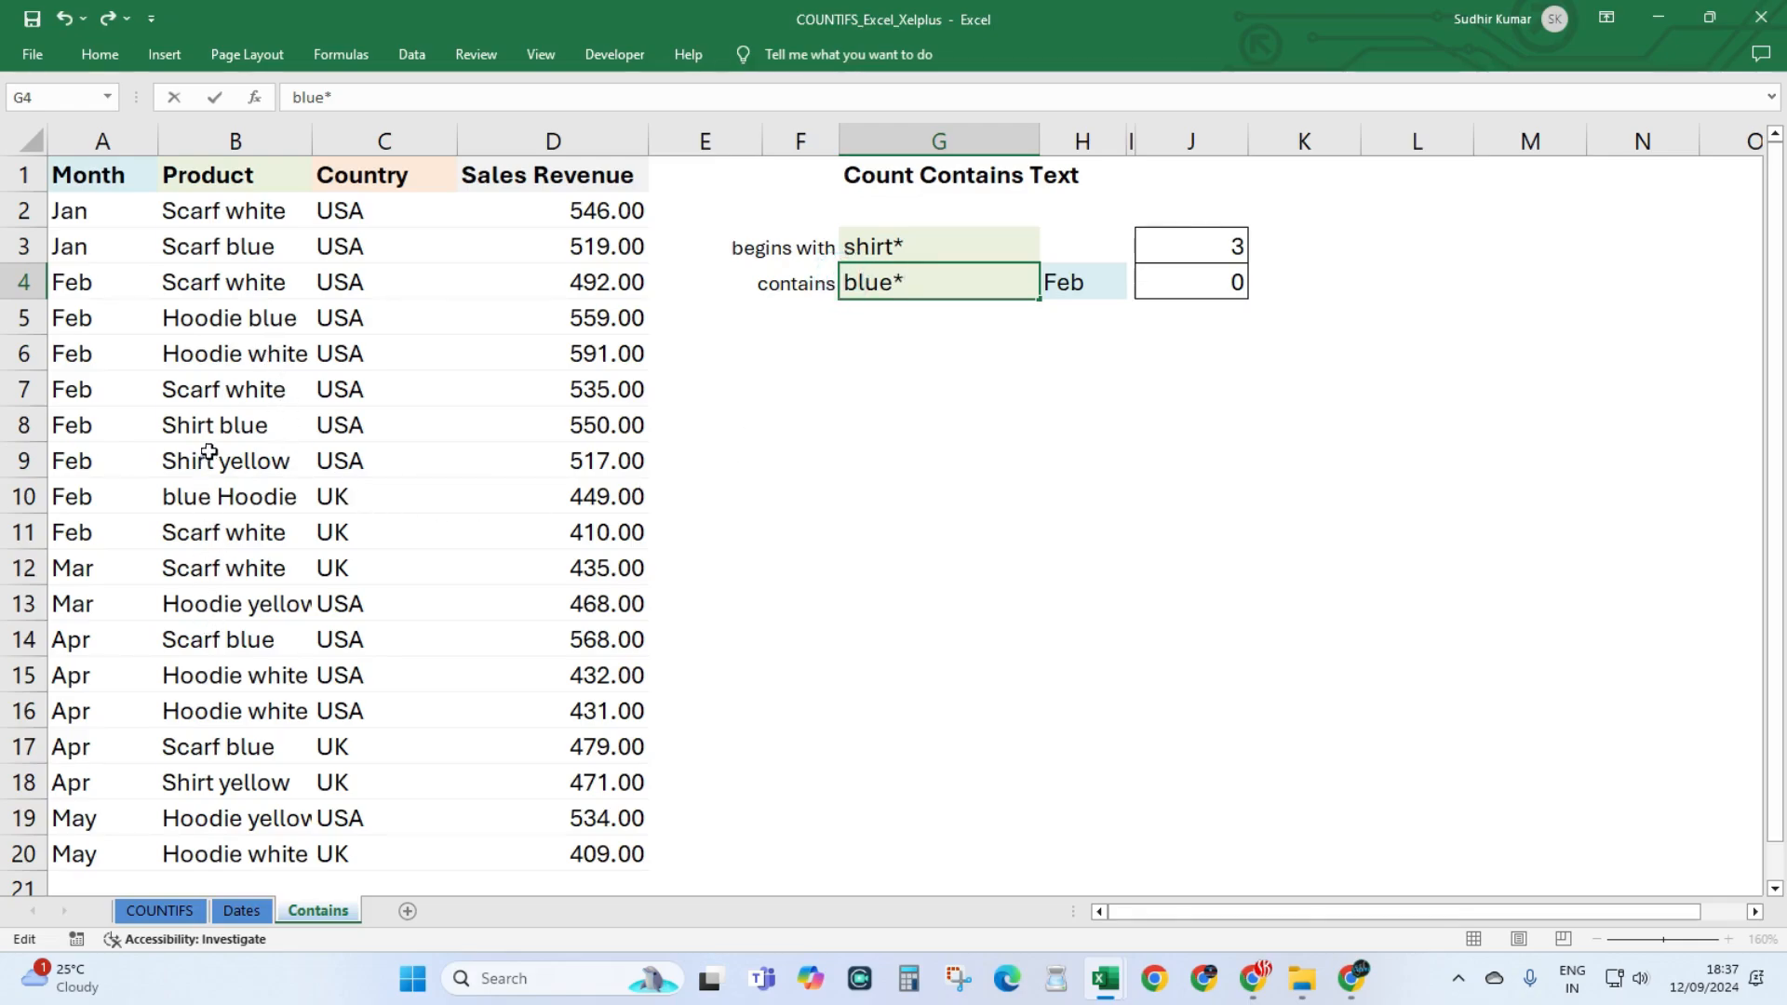
pyautogui.write('*')
pyautogui.press('Return')
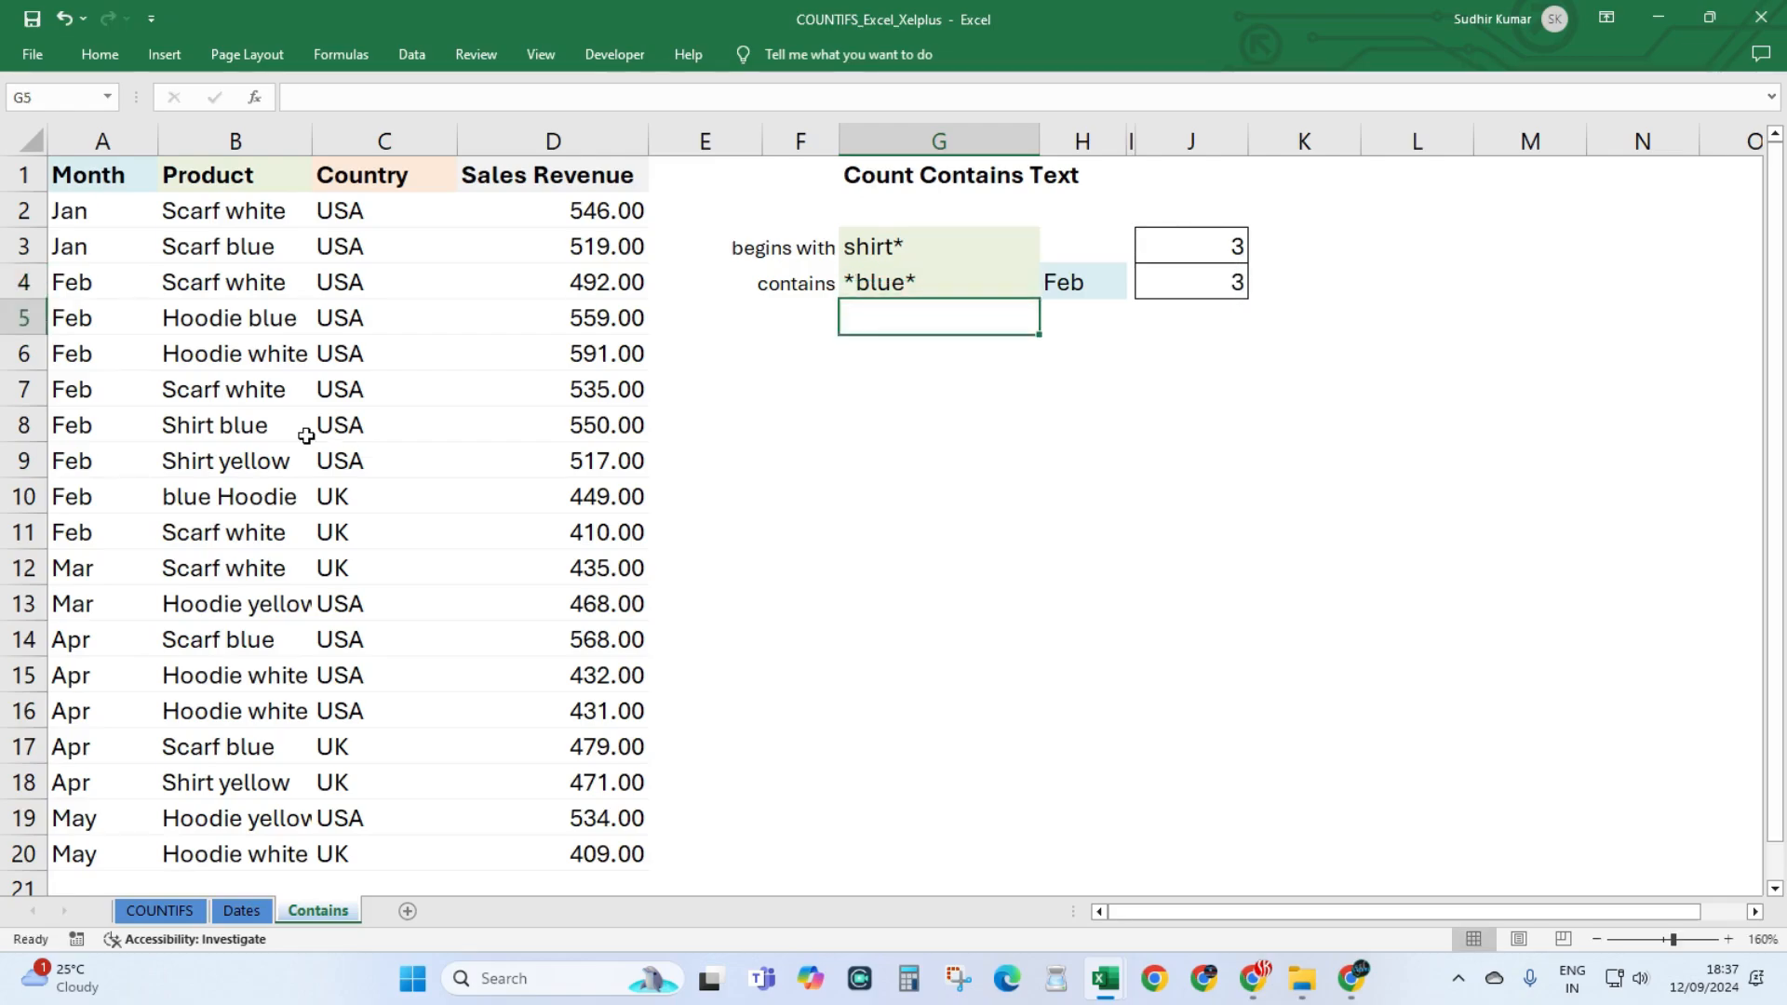
# Try the G4 criterion as blue* without the leading asterisk, and compare the J4 count with the products in B10 and B8.
pyautogui.click(921, 284)
pyautogui.doubleClick(921, 284)
pyautogui.moveTo(856, 285); pyautogui.dragTo(826, 285)
pyautogui.press('BackSpace')
pyautogui.press('Return')
pyautogui.press('Return')
pyautogui.click(1164, 279)
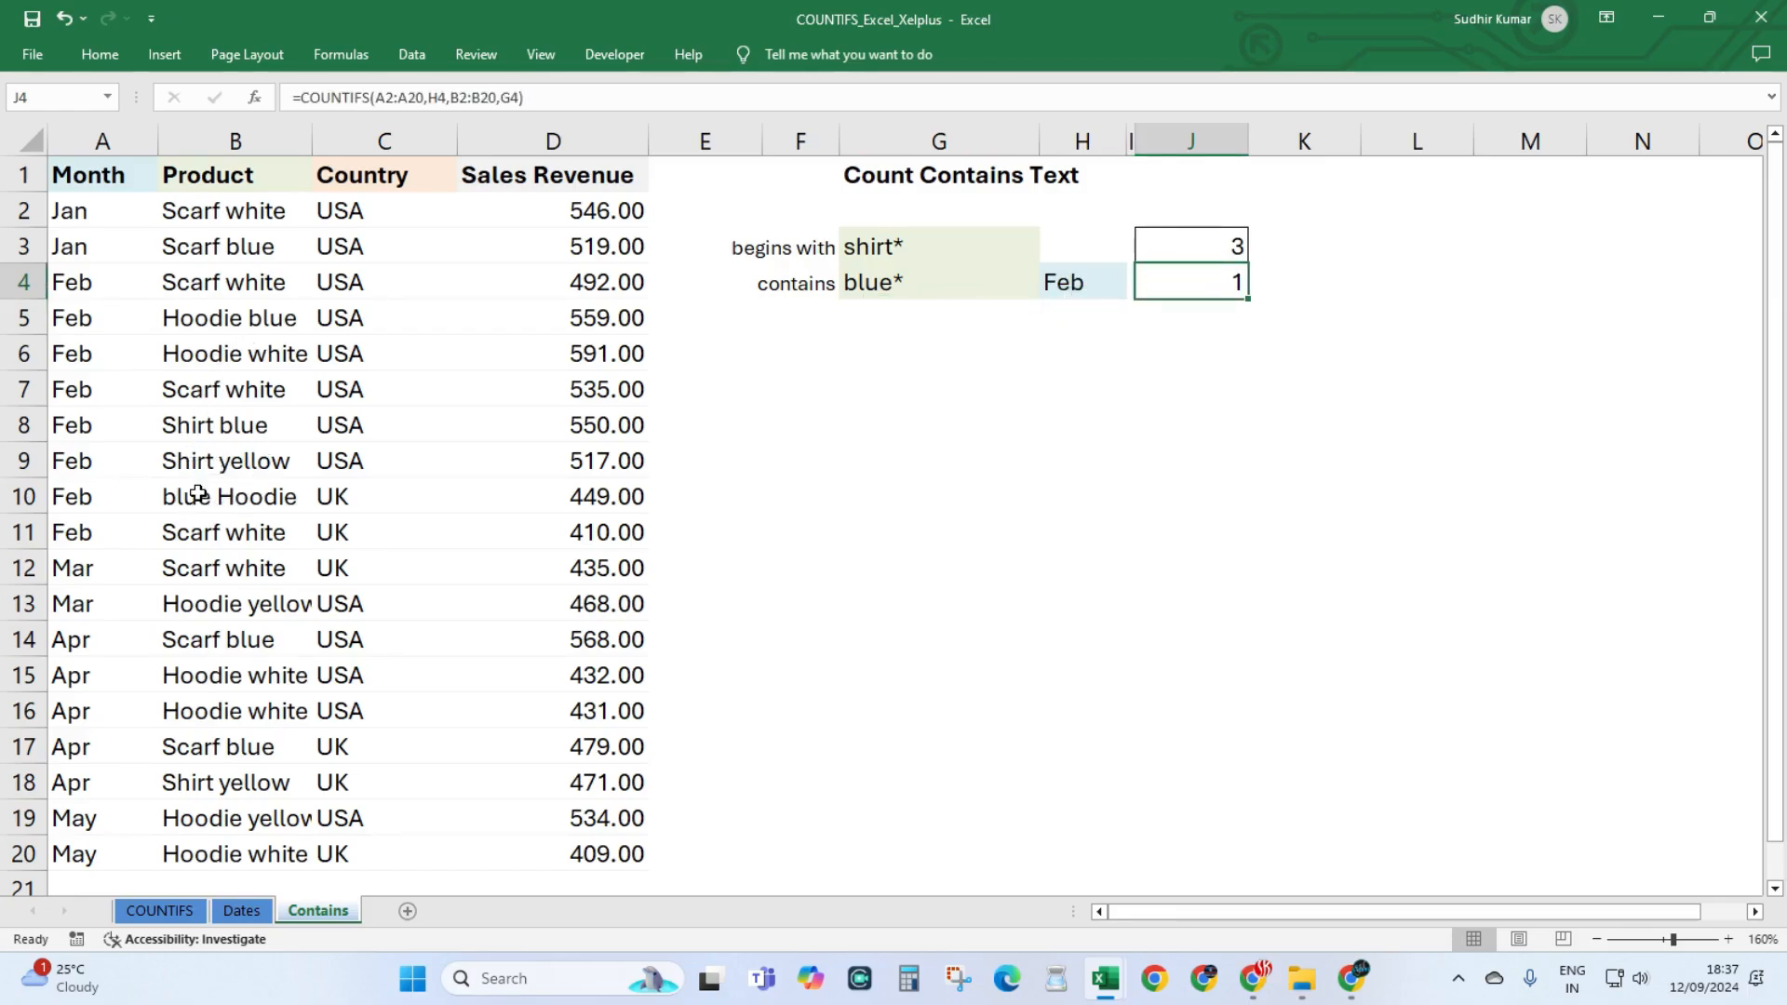
pyautogui.click(229, 497)
pyautogui.doubleClick(229, 497)
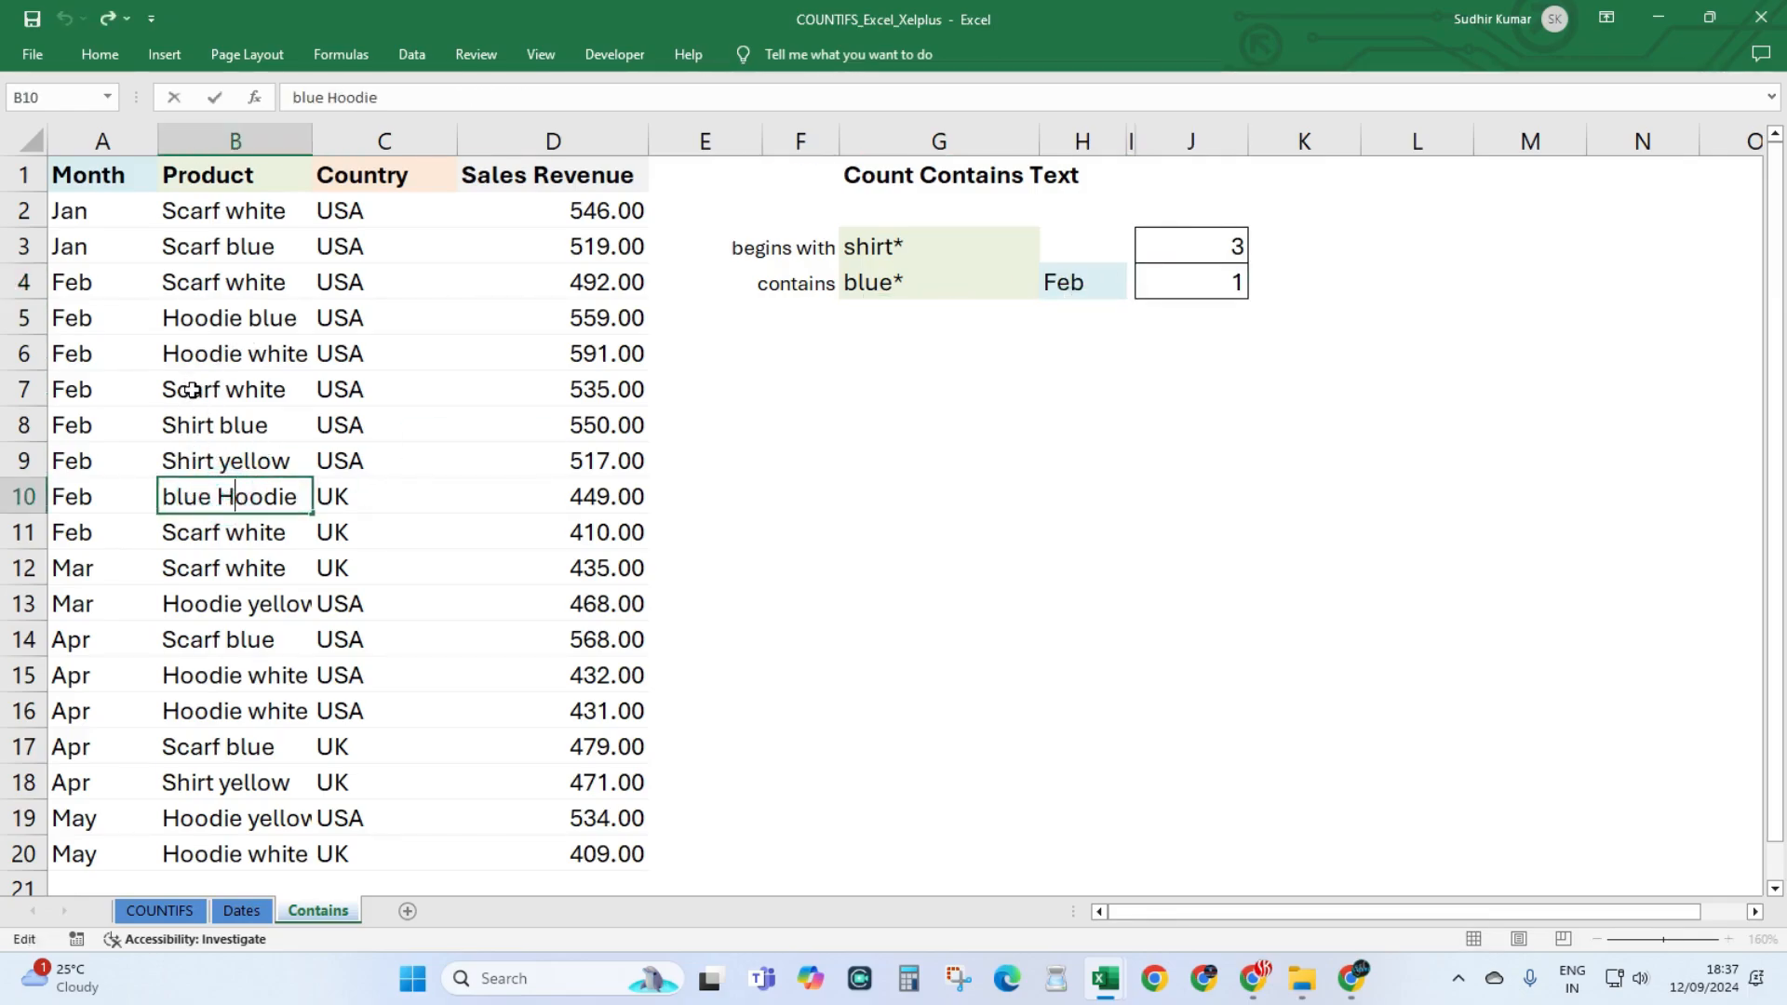
pyautogui.doubleClick(229, 425)
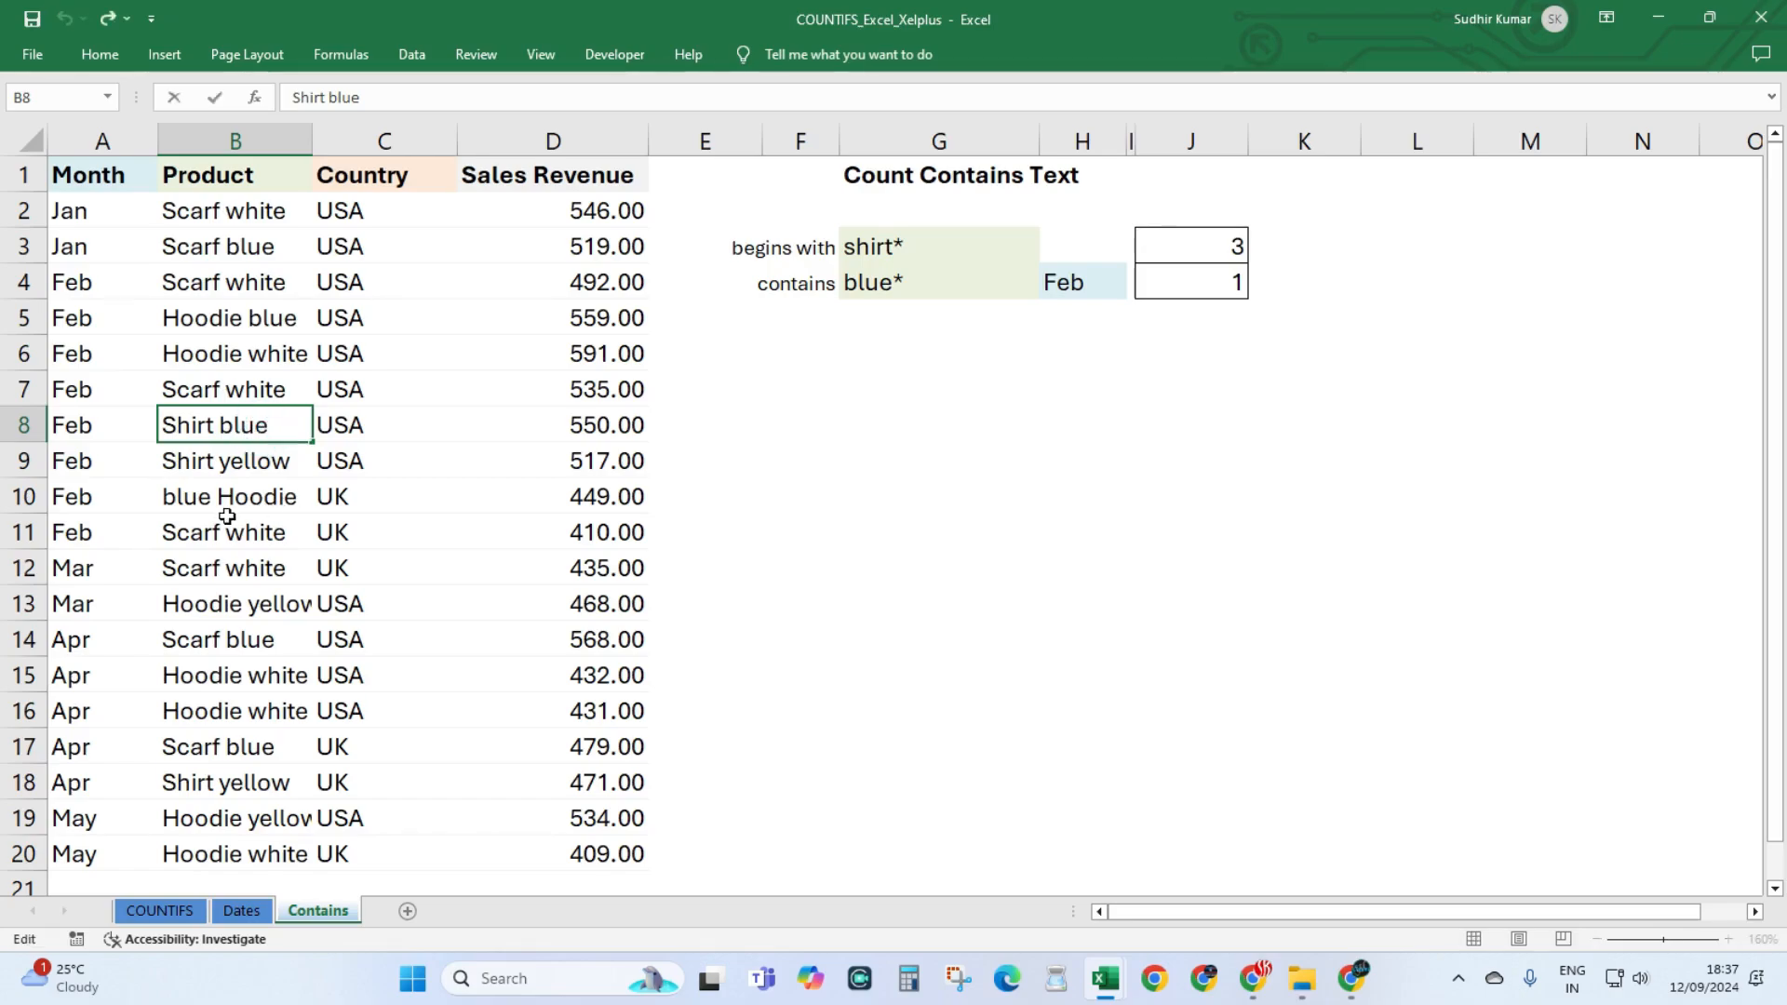
# Restore the leading asterisk in G4 so the criterion reads *blue*, and check the J4 formula.
pyautogui.click(843, 283)
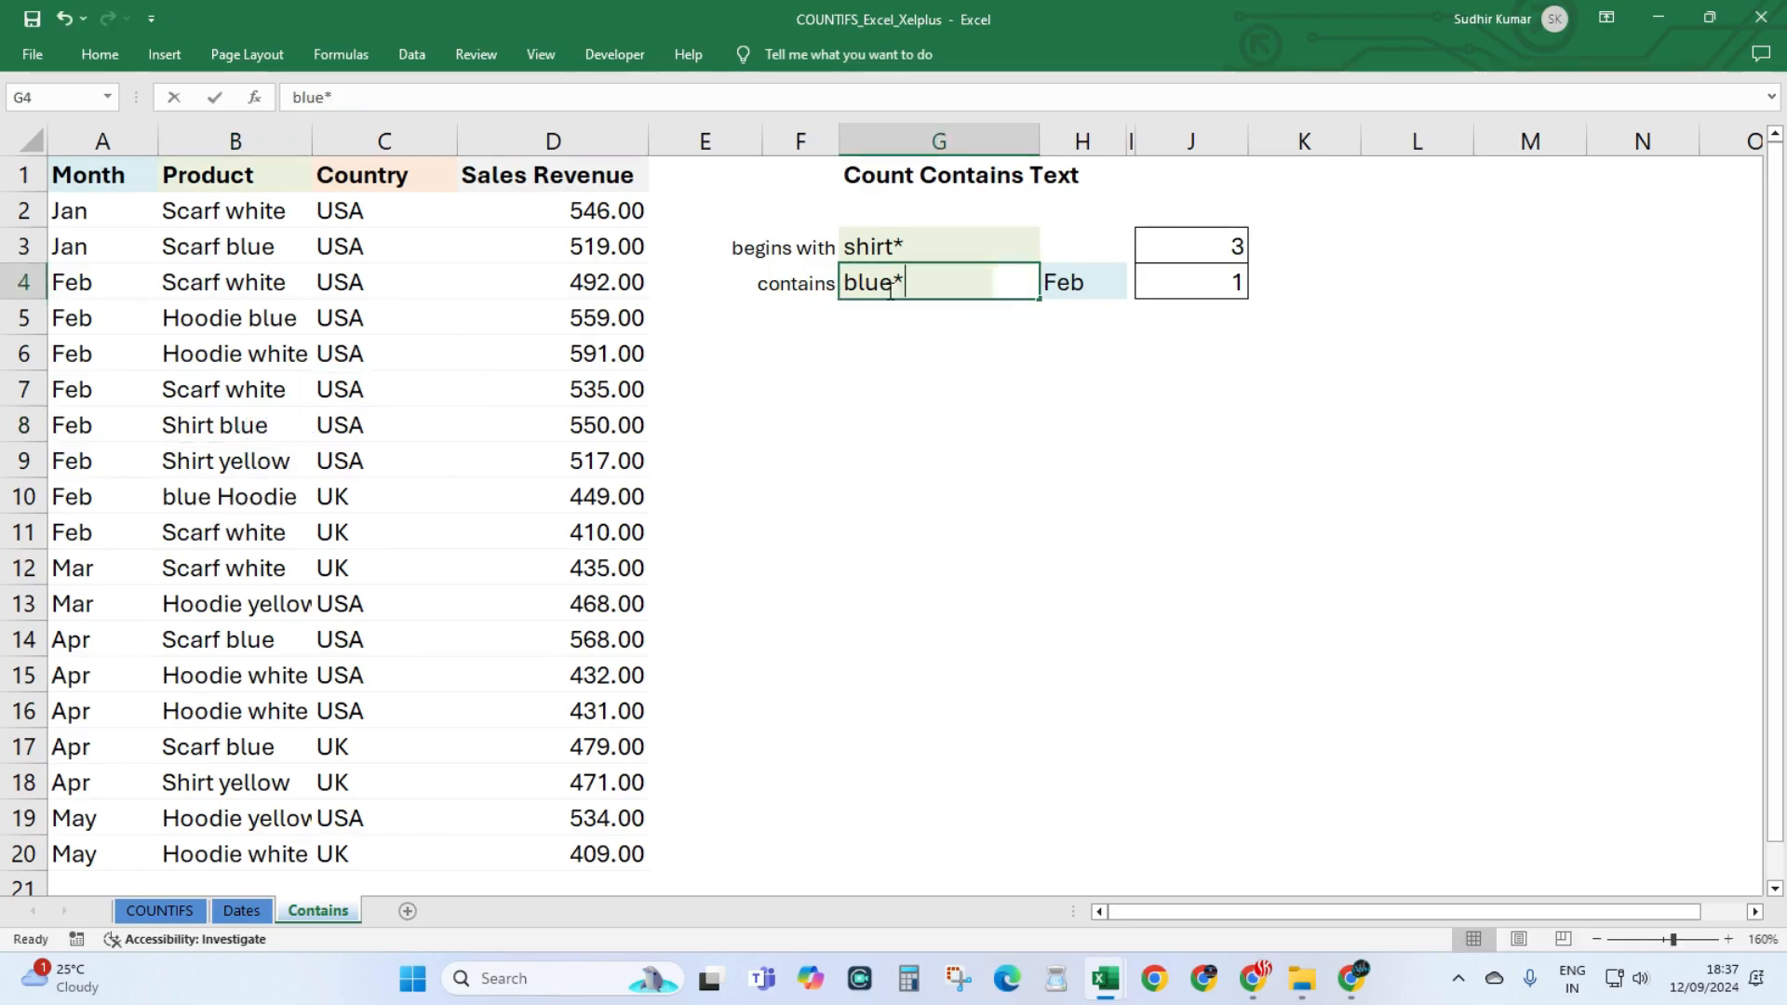
pyautogui.doubleClick(844, 283)
pyautogui.write('*')
pyautogui.press('Return')
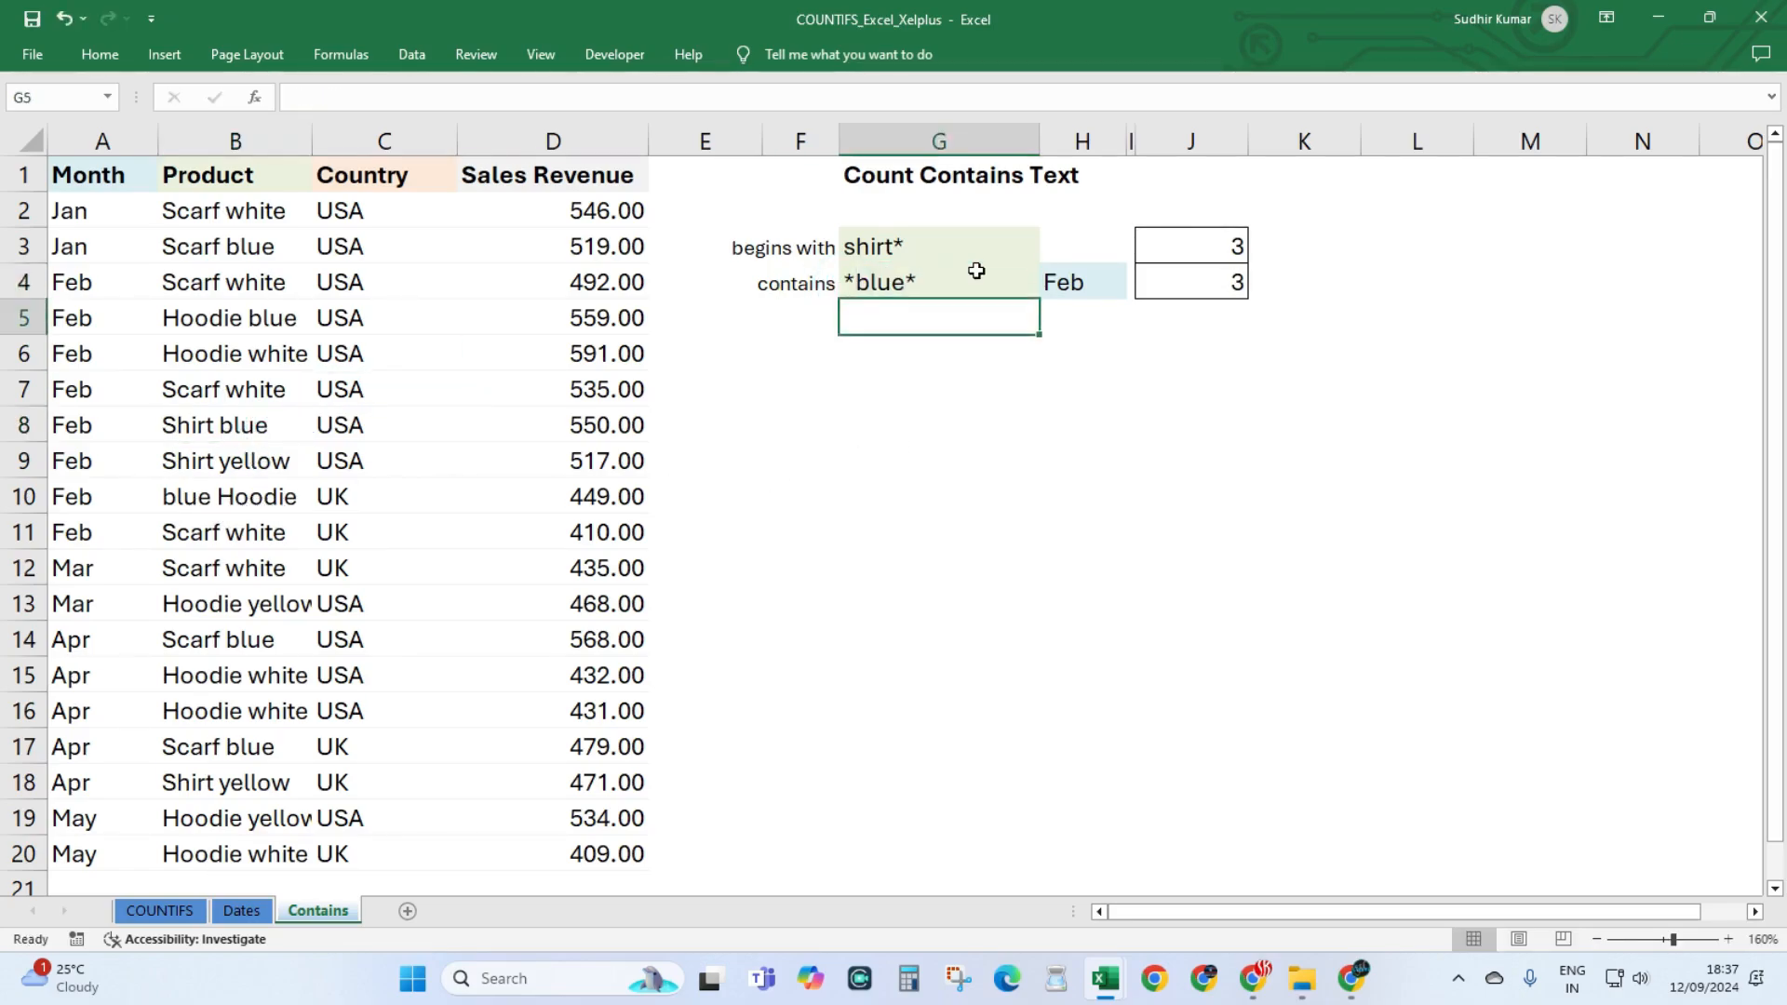
pyautogui.click(1198, 285)
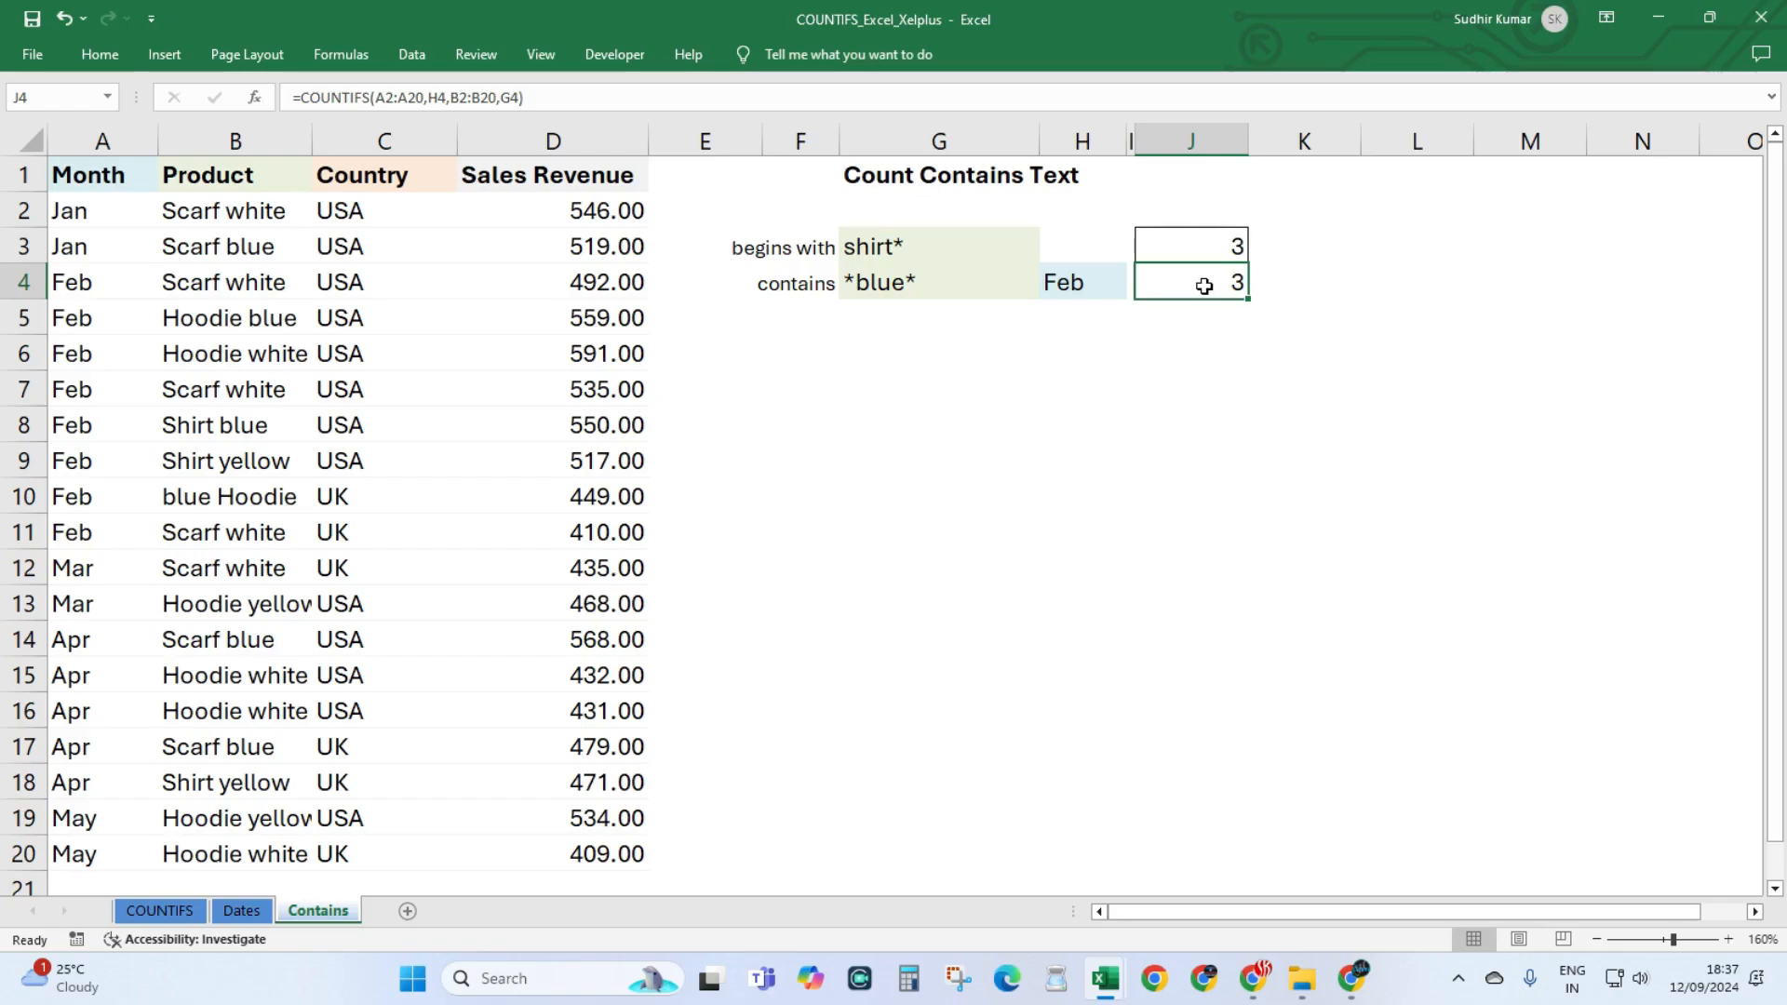